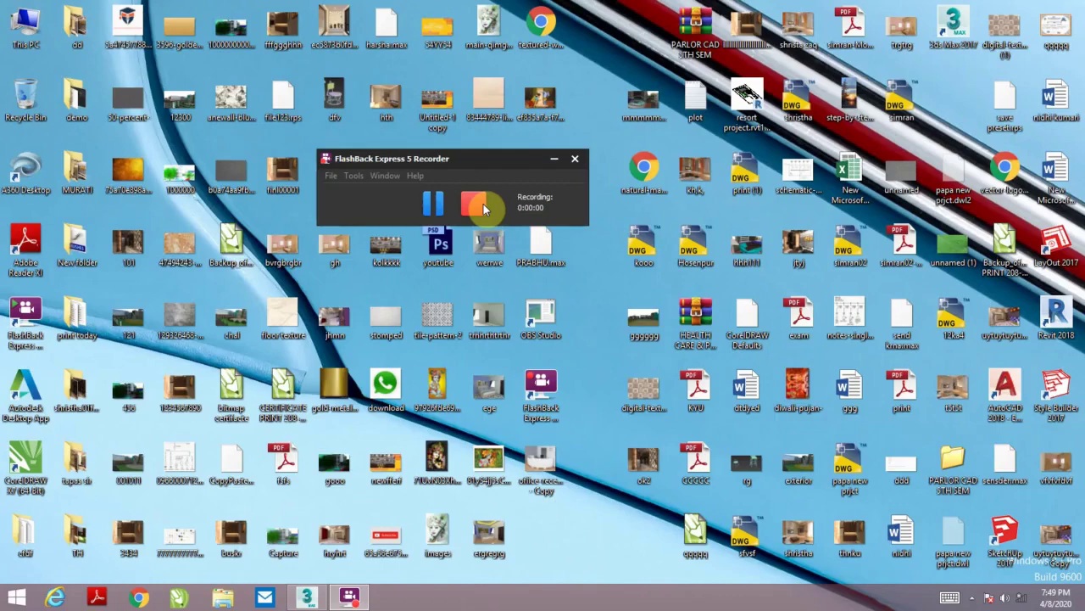
- Move the recorder window down toward the taskbar and refresh the desktop several times
left_click_drag(478, 157, 725, 583)
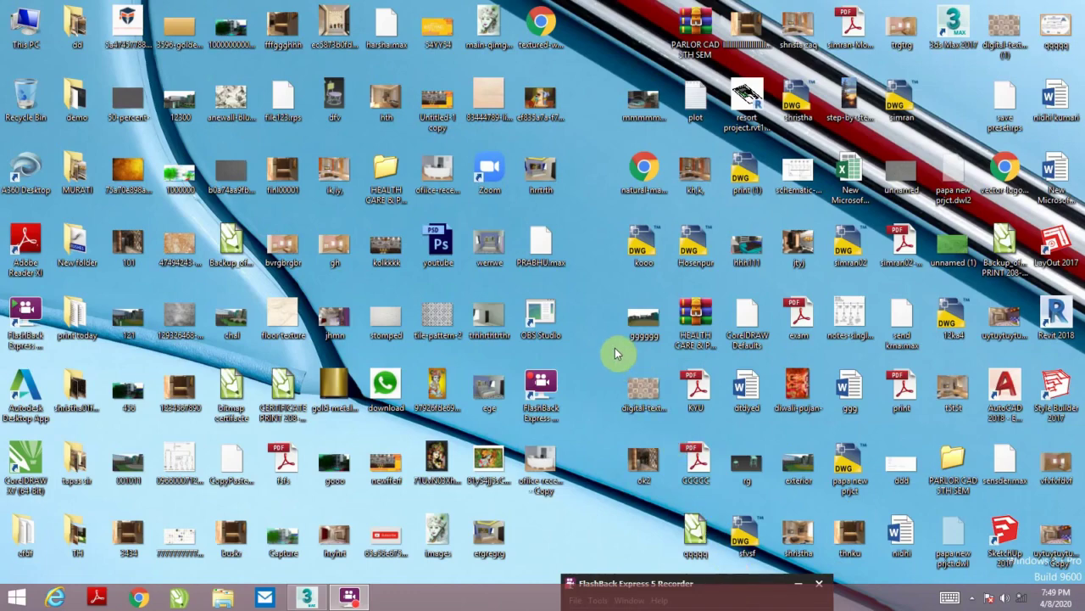
right_click(575, 203)
left_click(611, 241)
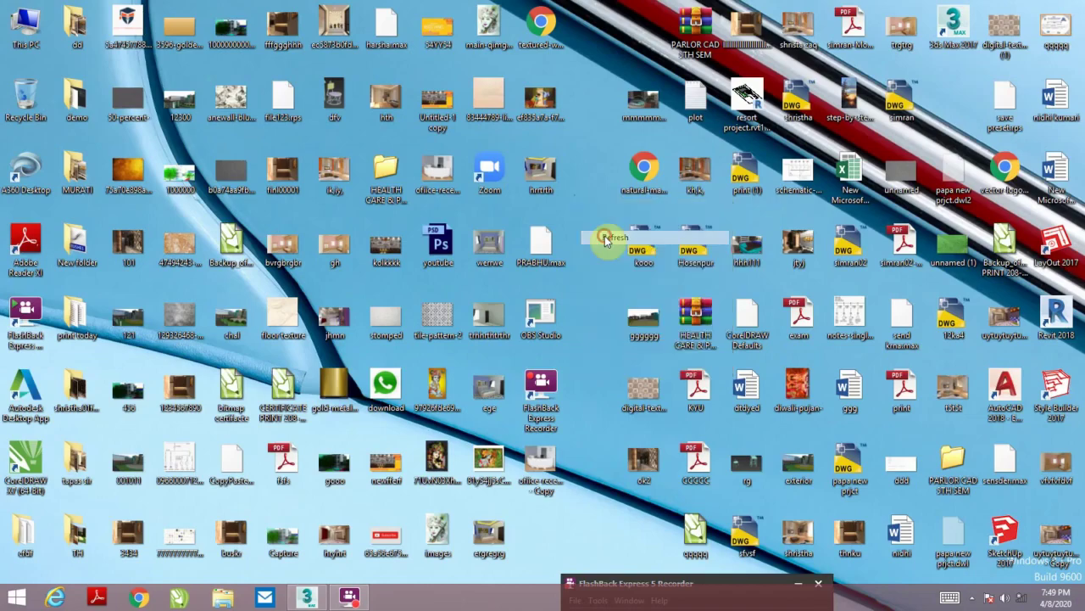
right_click(574, 203)
left_click(594, 241)
right_click(574, 202)
left_click(593, 240)
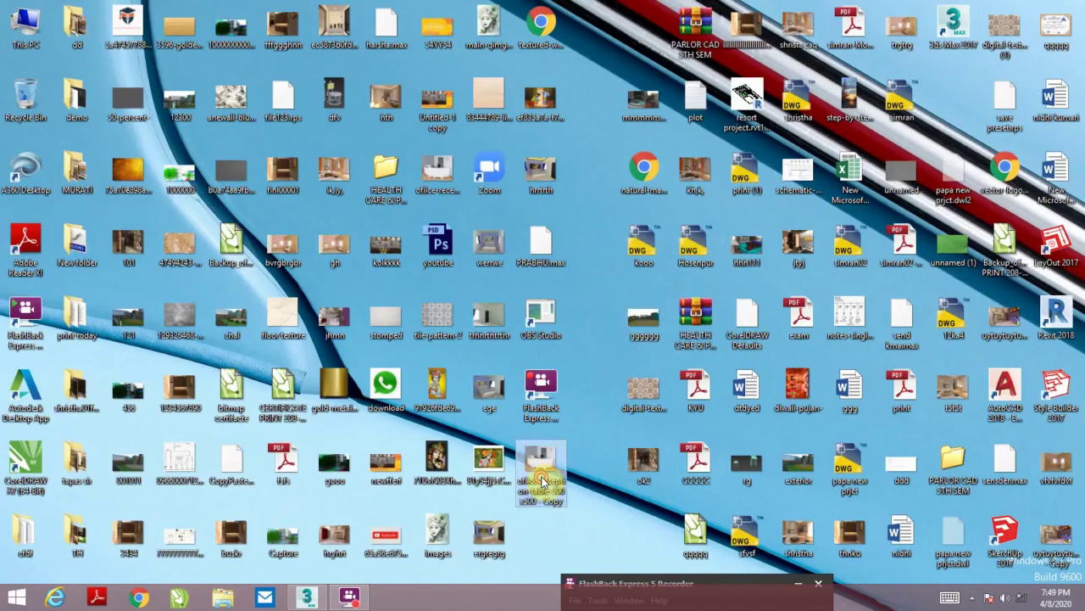
- Open the office reception table photo in Photo Viewer, zoomed in on the desk
double_click(538, 473)
scroll(591, 315, "up", 3)
mouse_move(591, 315)
left_mouse_down()
mouse_move(485, 271)
mouse_move(610, 244)
left_mouse_up()
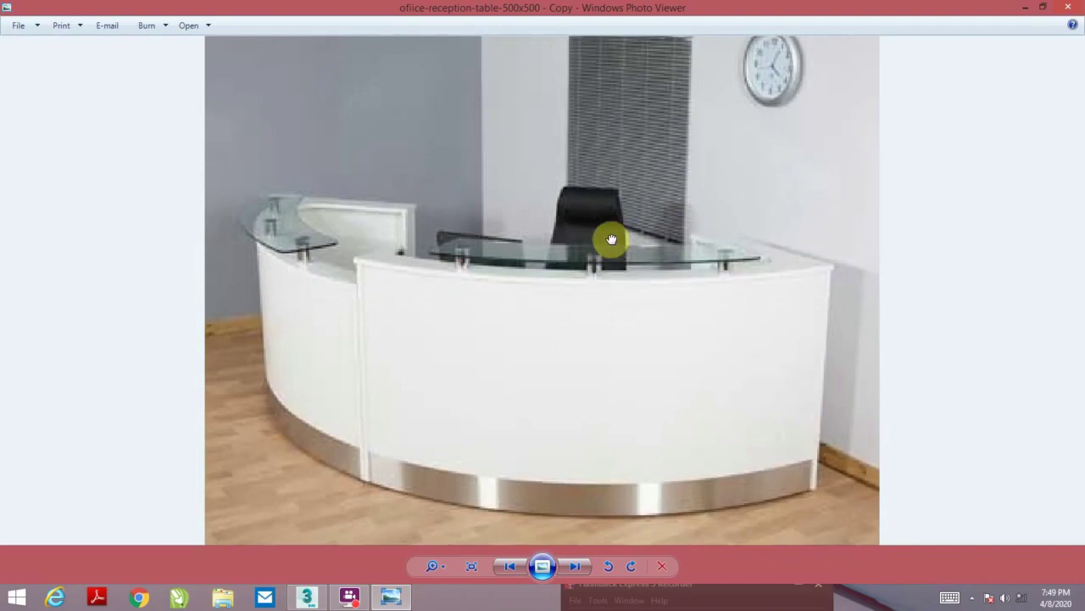
- Study the desk photo, zoom it back out to fit, and return to 3ds Max
left_click_drag(619, 246, 610, 253)
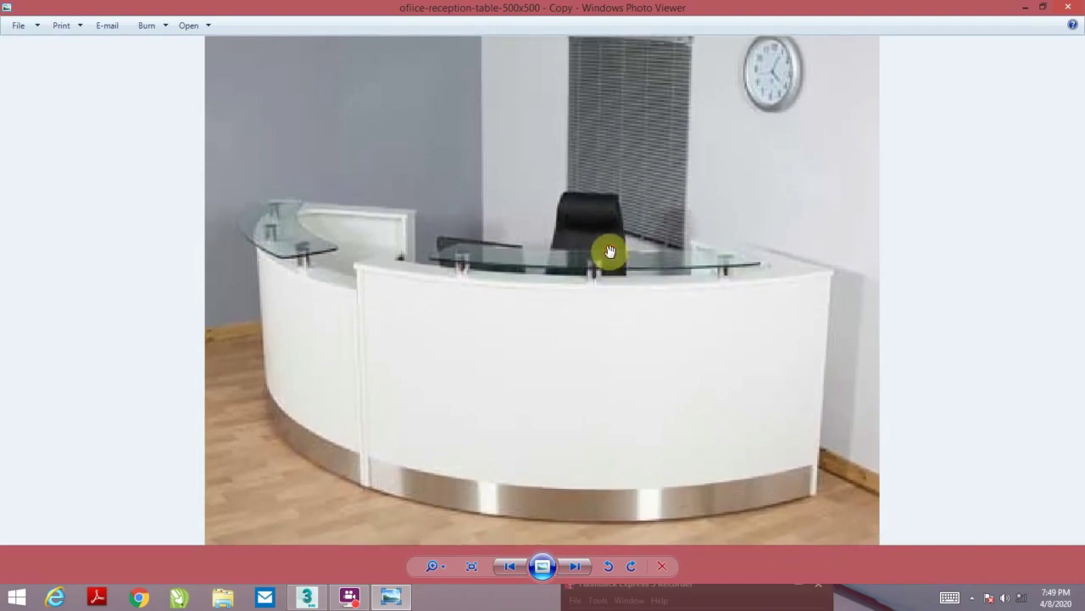
scroll(600, 285, "down", 3)
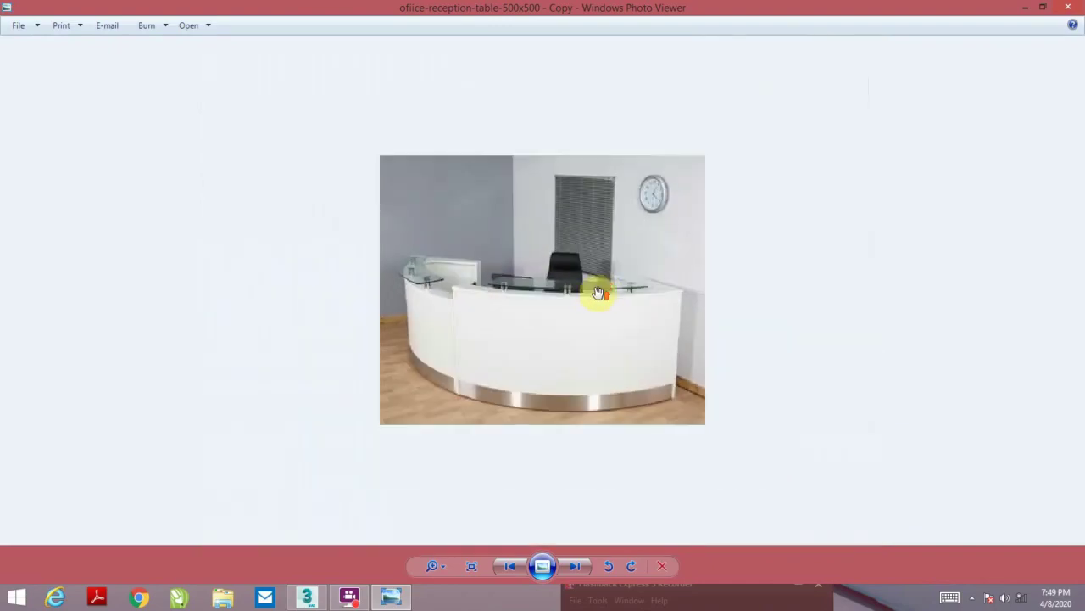
scroll(596, 291, "up", 4)
mouse_move(626, 321)
left_mouse_down()
mouse_move(607, 252)
mouse_move(589, 247)
mouse_move(590, 215)
mouse_move(583, 292)
left_mouse_up()
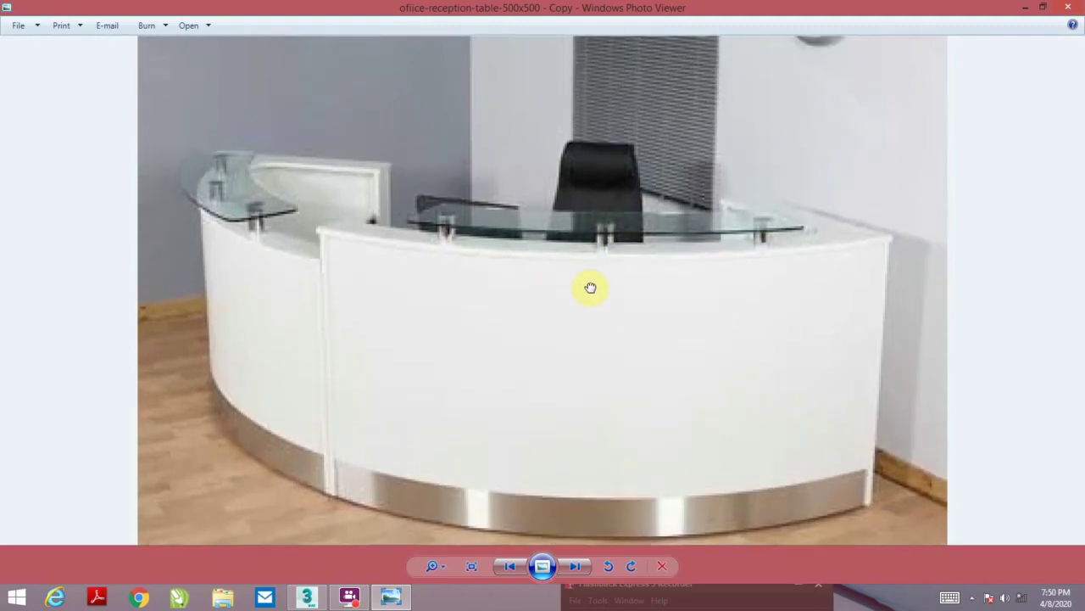
scroll(583, 293, "down", 1)
scroll(582, 281, "down", 2)
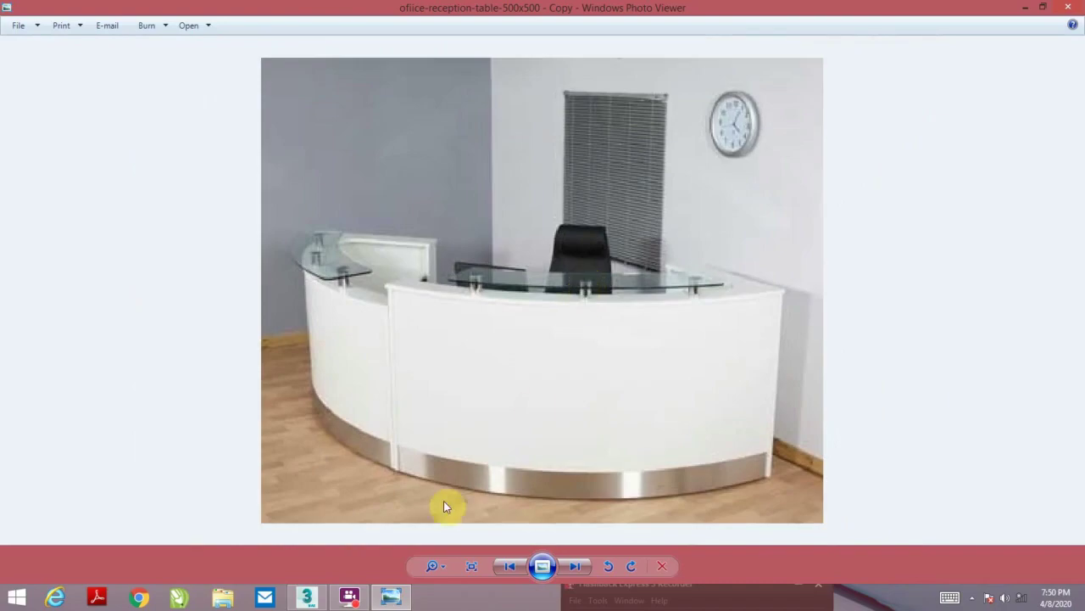
left_click(308, 597)
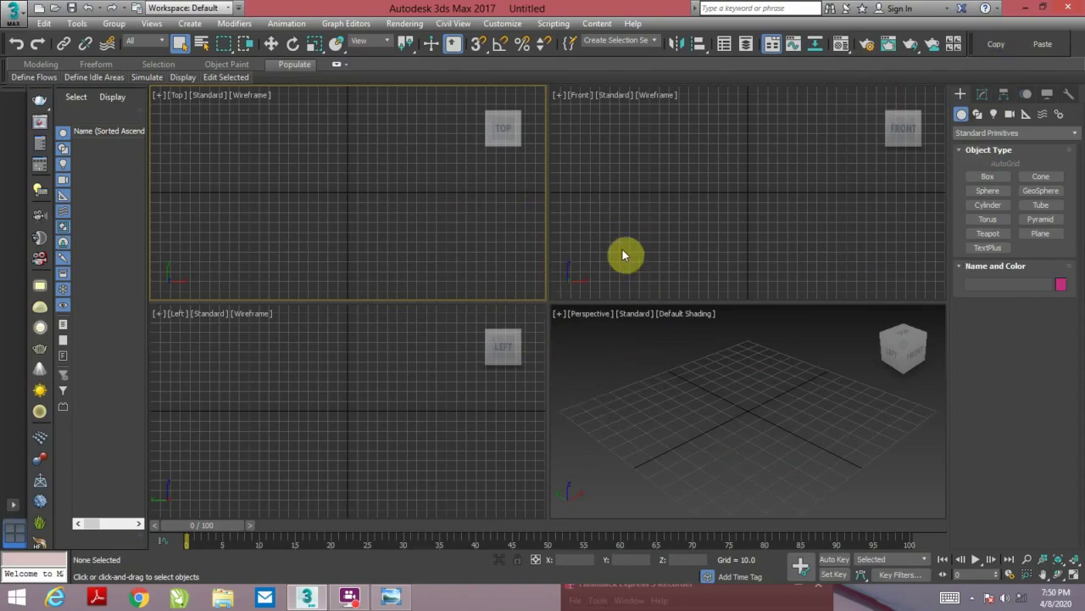
- Minimize and restore 3ds Max twice to compare it against the reference photo
left_click(1025, 6)
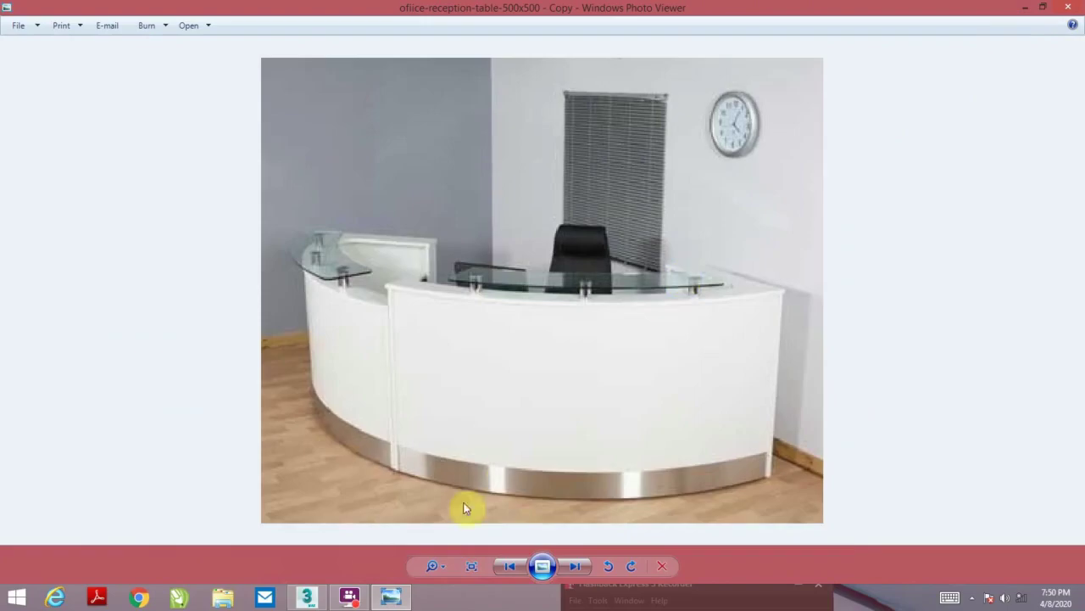
left_click(307, 597)
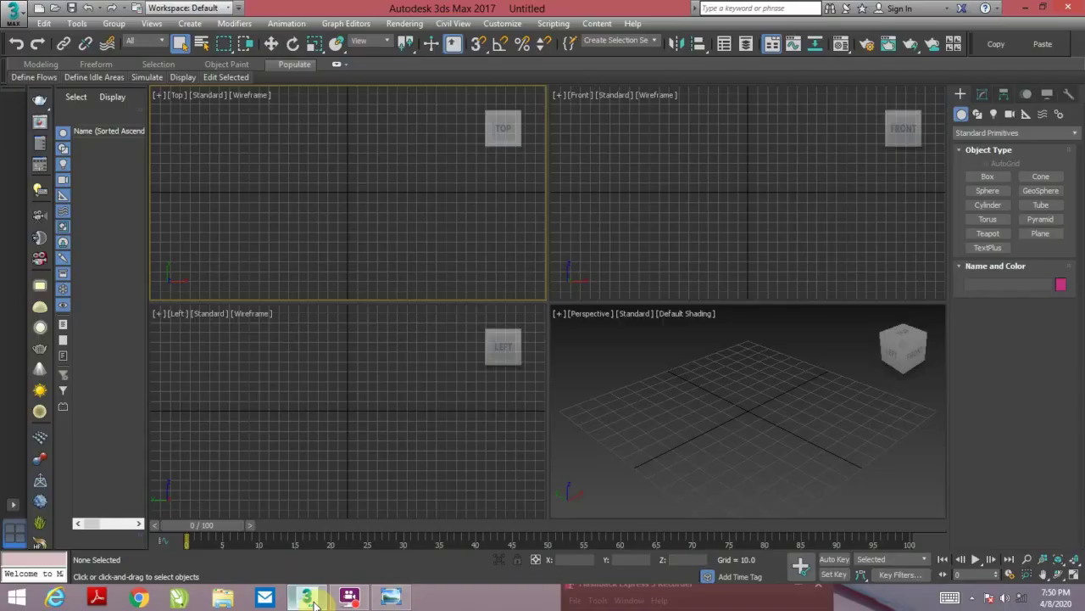
left_click(1024, 8)
left_click(307, 597)
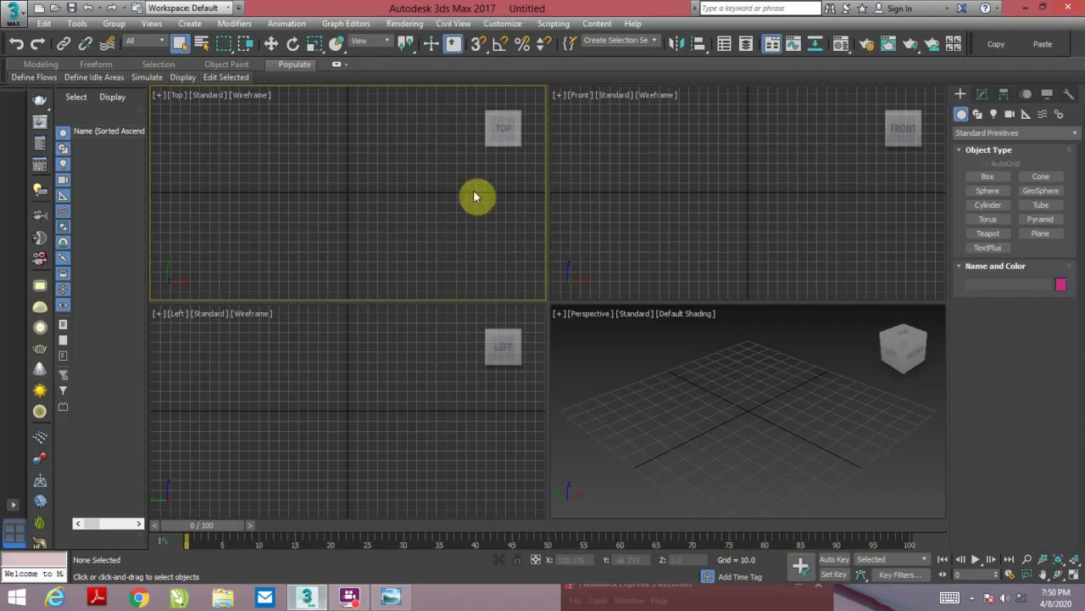
mouse_move(502, 128)
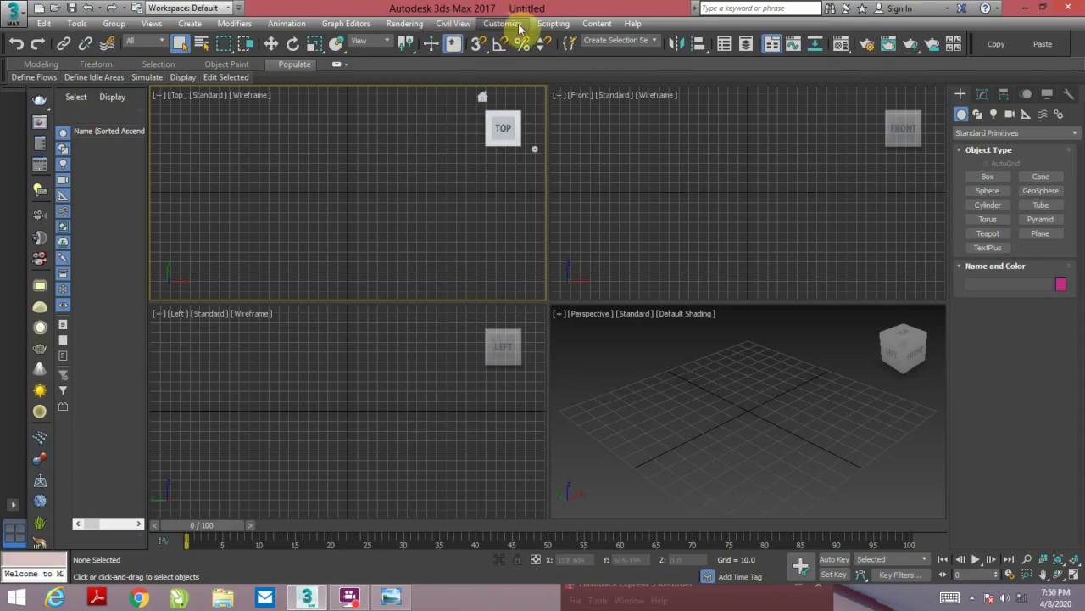
- Open the reception table image through Rendering > View Image File
left_click(414, 24)
left_click(416, 24)
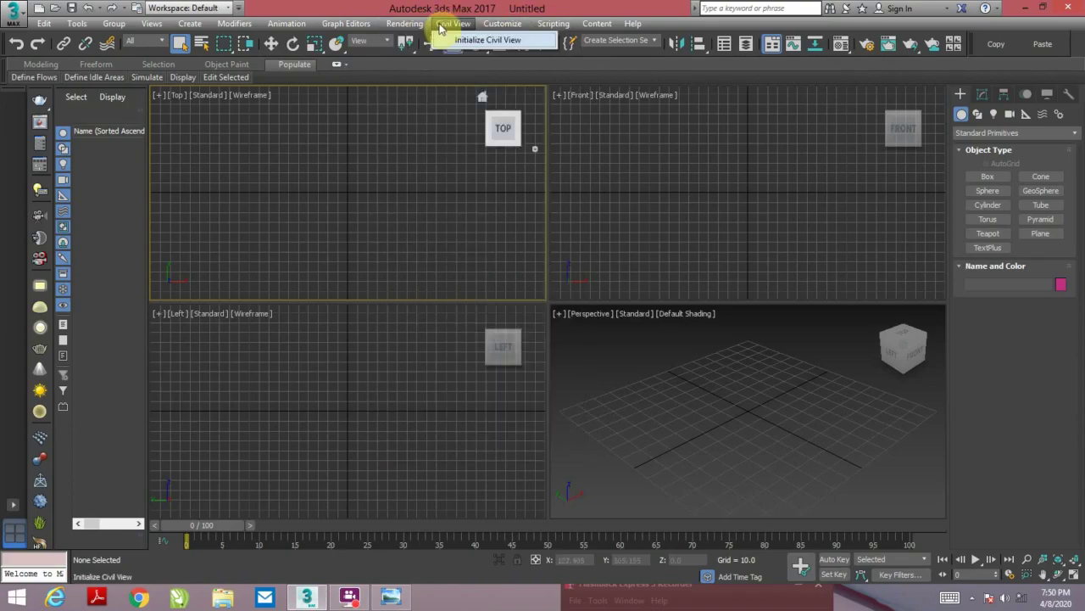
left_click(405, 24)
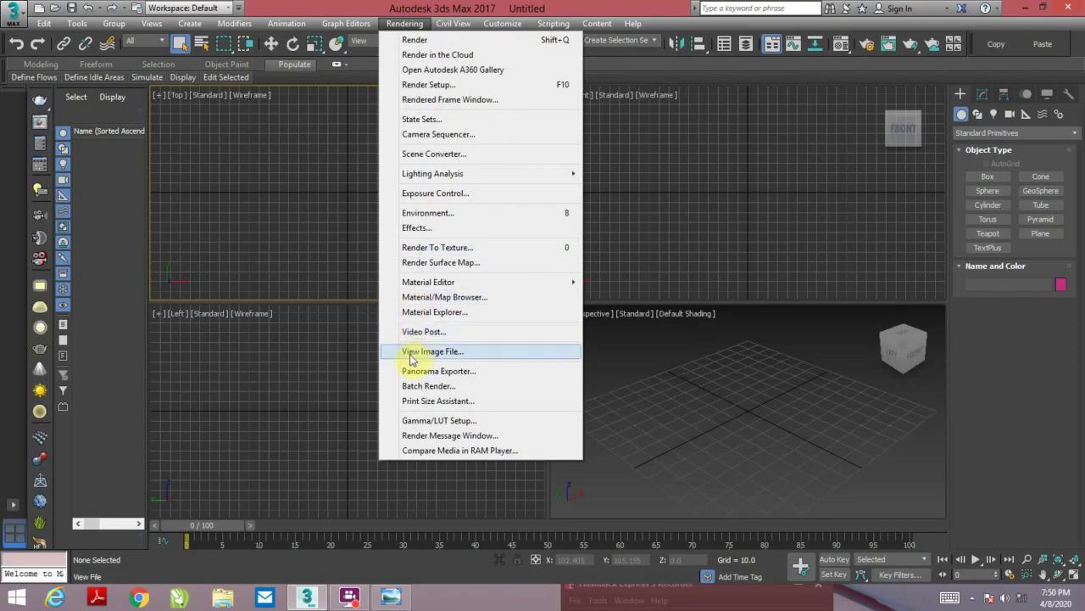
left_click(466, 353)
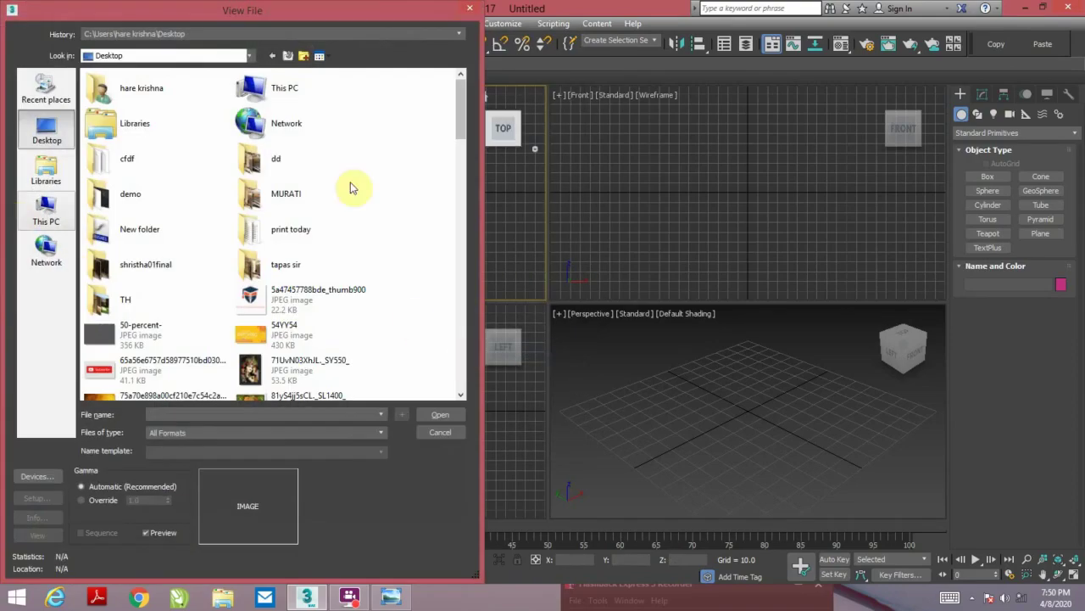
left_click_drag(459, 149, 466, 319)
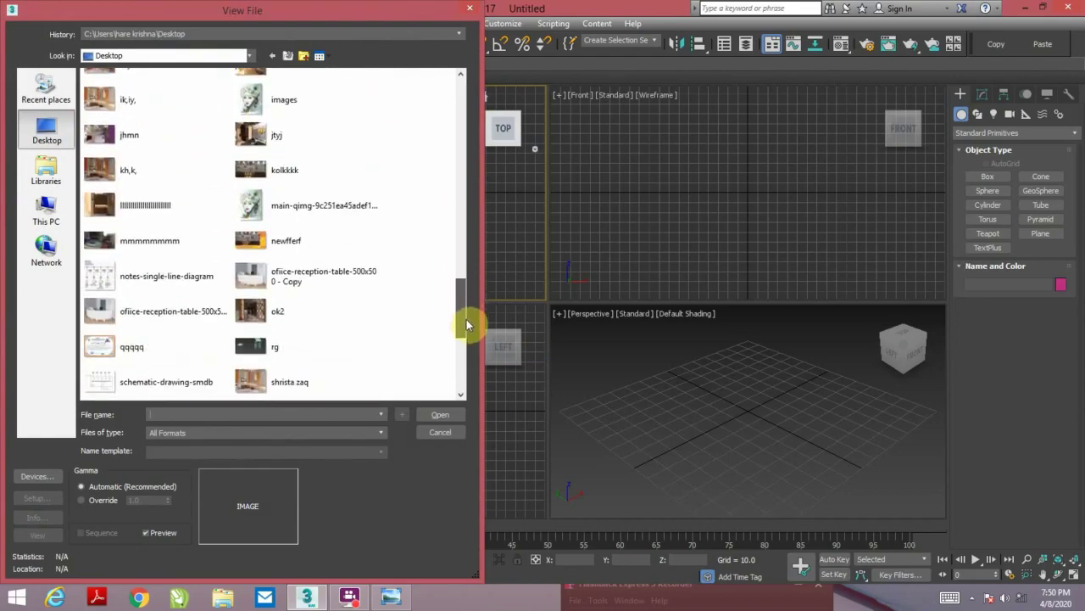
double_click(313, 285)
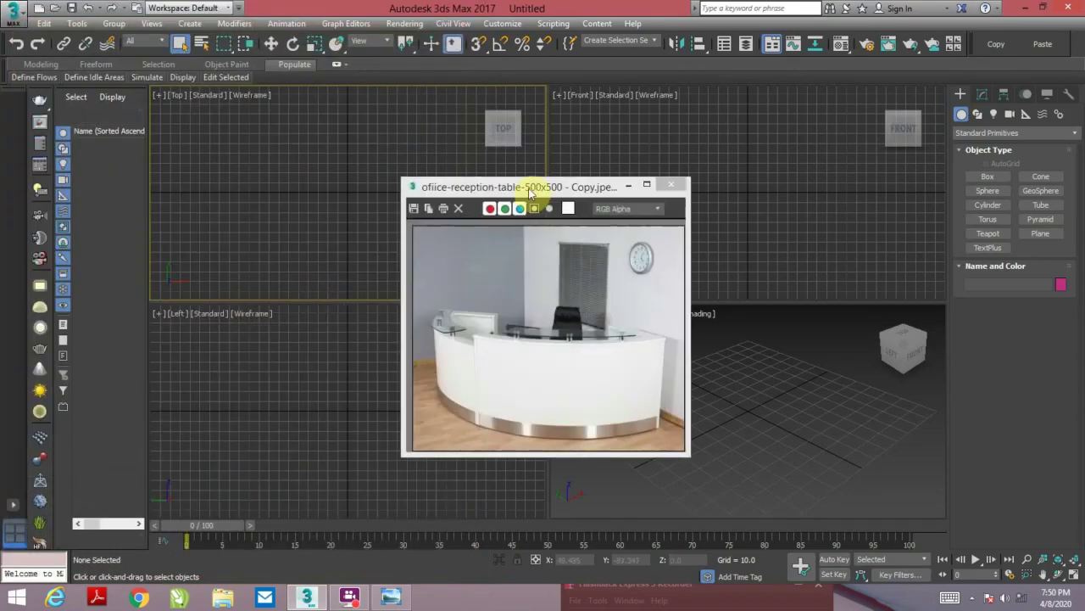
- Place the enlarged reference image window at the top-left of the viewports
mouse_move(538, 182)
left_mouse_down()
mouse_move(174, 137)
mouse_move(161, 53)
mouse_move(178, 56)
mouse_move(164, 112)
mouse_move(195, 106)
left_mouse_up()
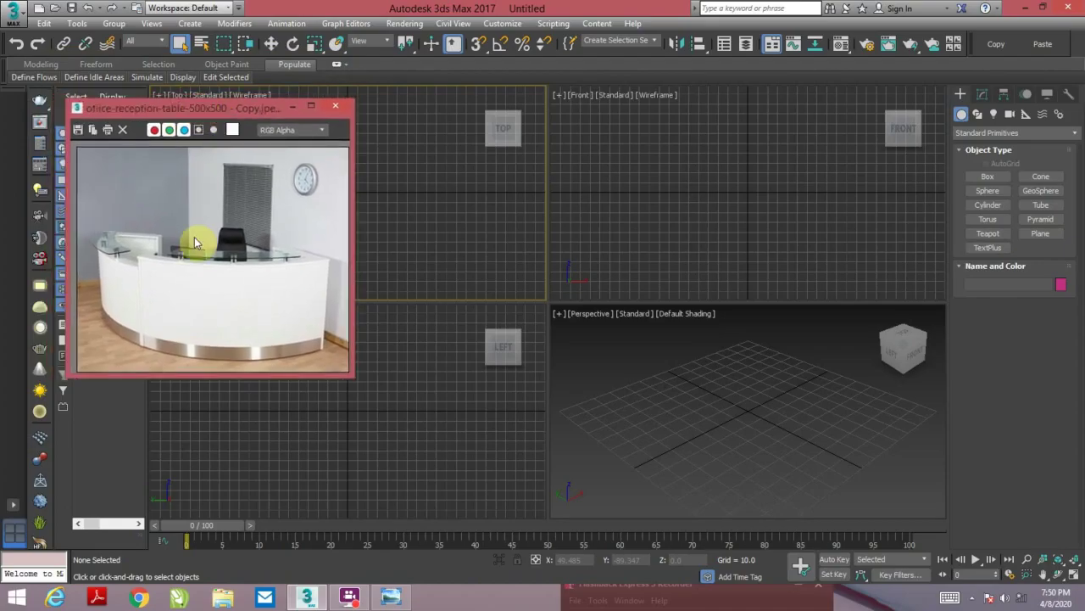
left_click(311, 105)
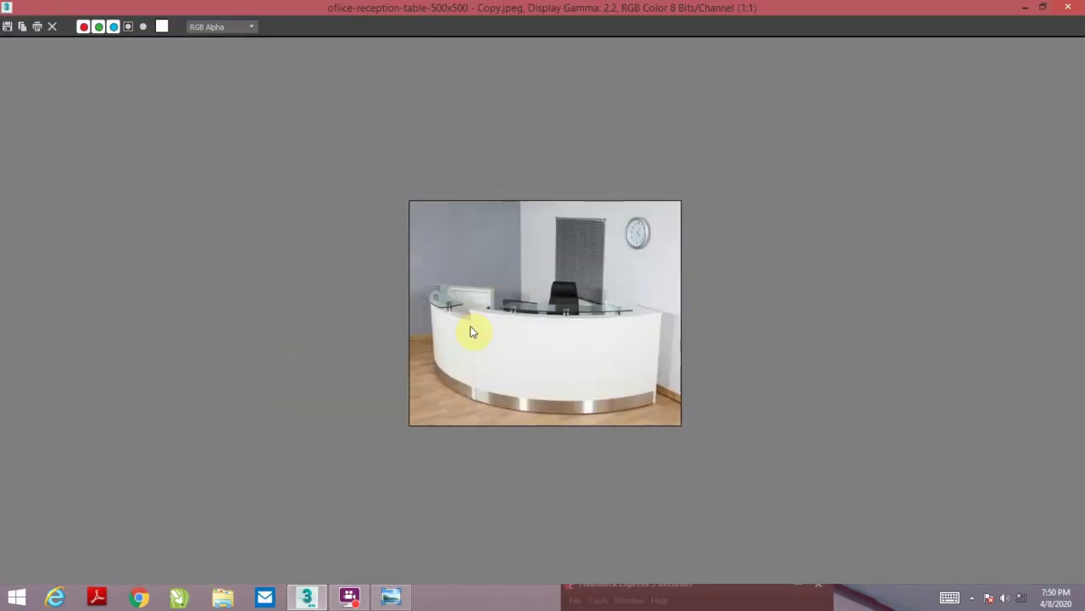
left_click(1043, 9)
left_click_drag(237, 107, 230, 91)
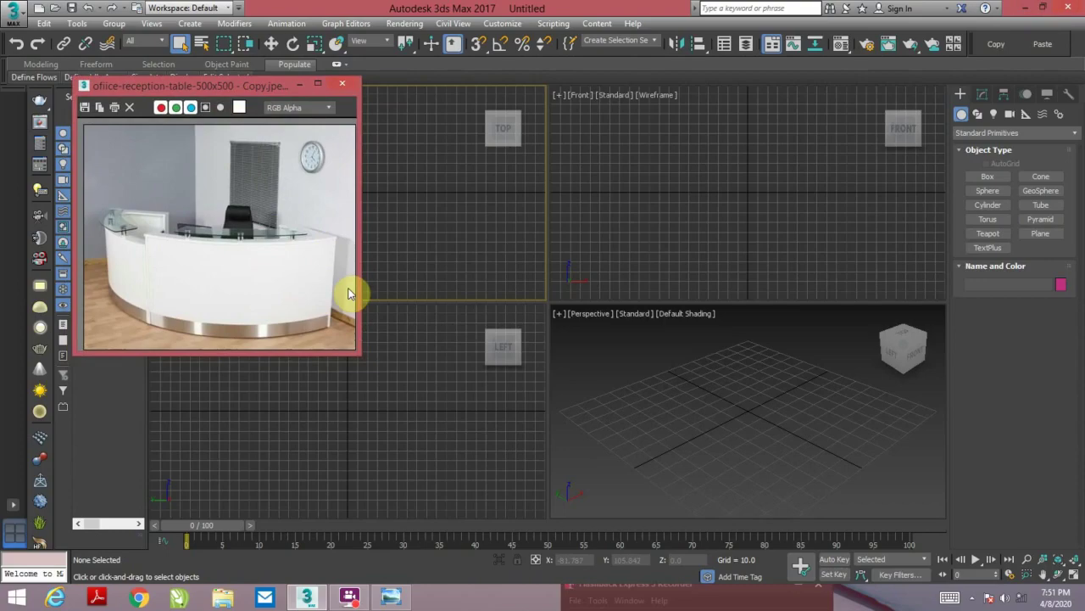
left_click_drag(354, 339, 378, 364)
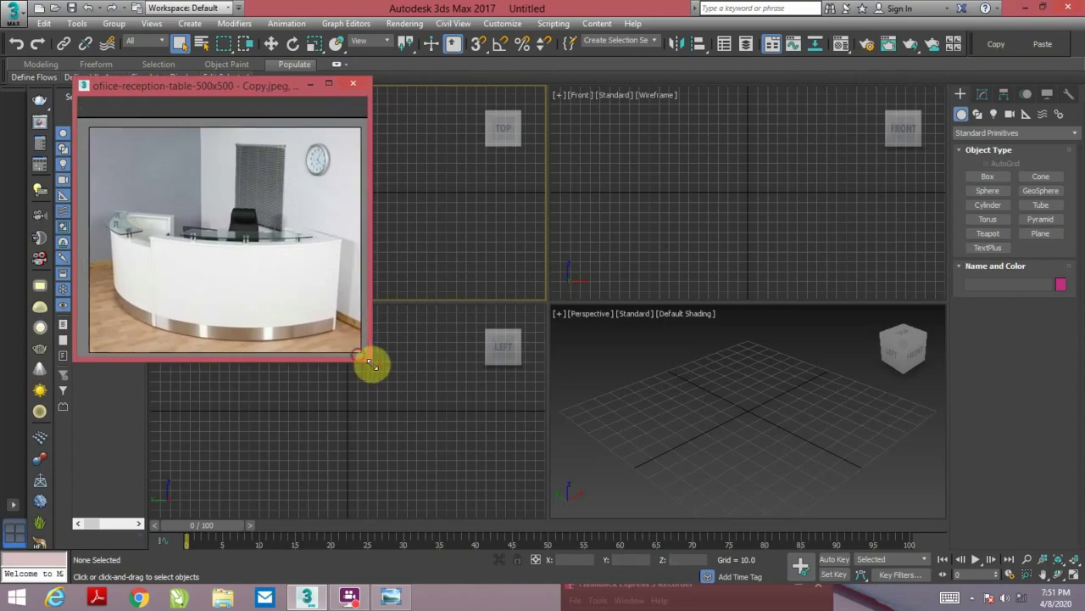
left_click(692, 460)
- In a maximized Perspective view, draw a box about 54.454 × 198.17 × 59.864 units
key("alt+w")
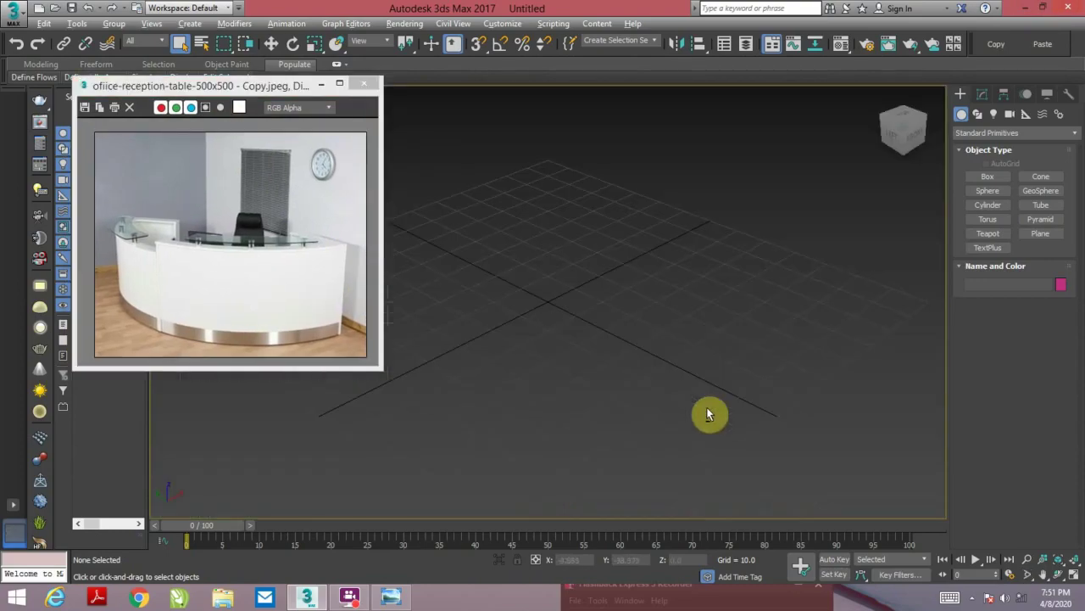
middle_click_drag(732, 347, 675, 349)
scroll(675, 350, "down", 3)
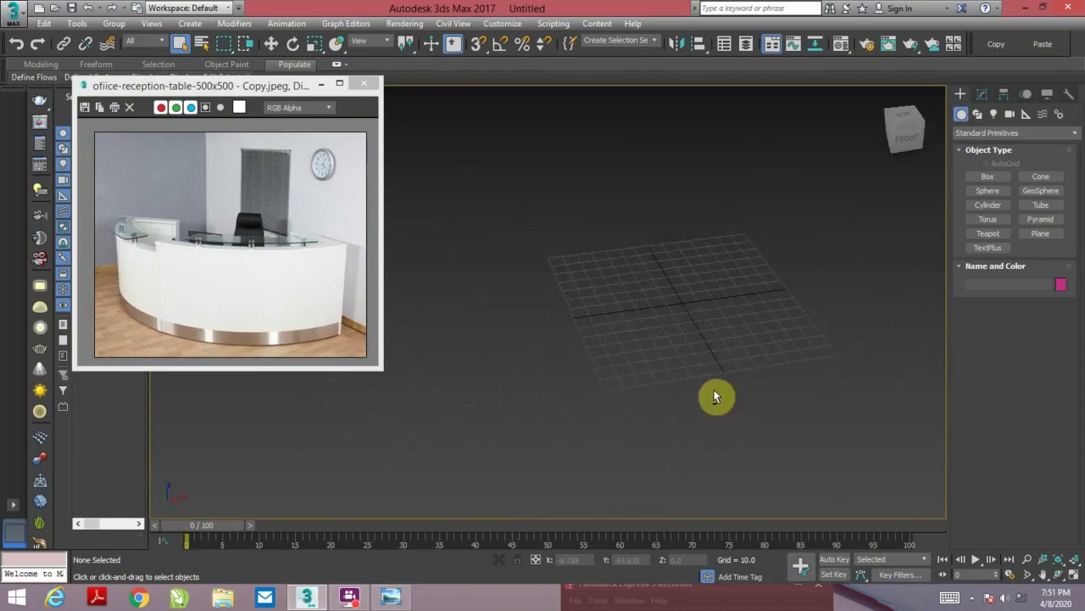
scroll(717, 395, "down", 3)
left_click(988, 177)
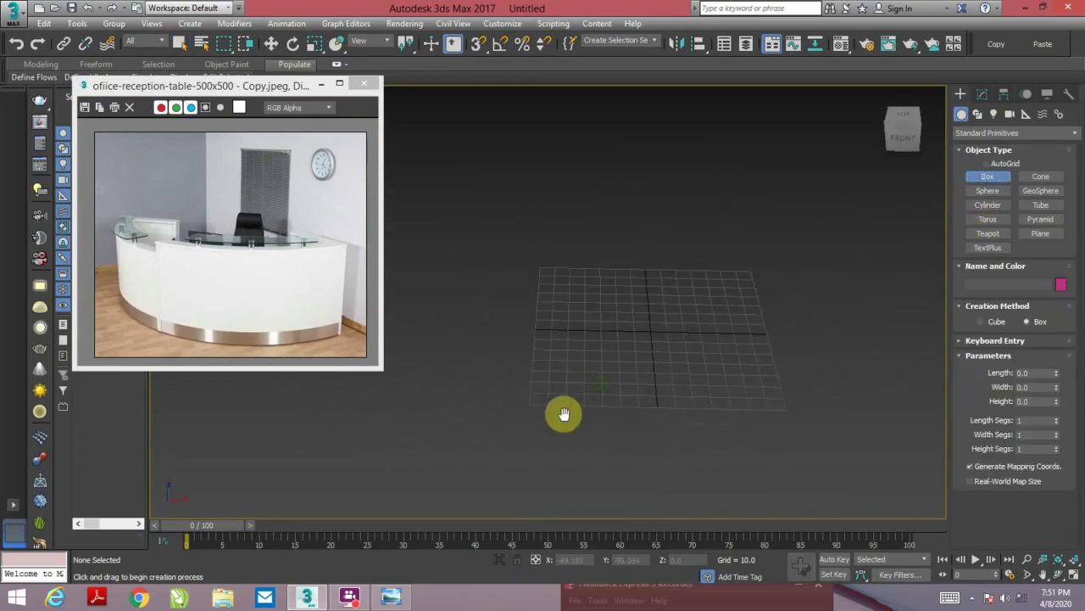
middle_click_drag(564, 412, 572, 368)
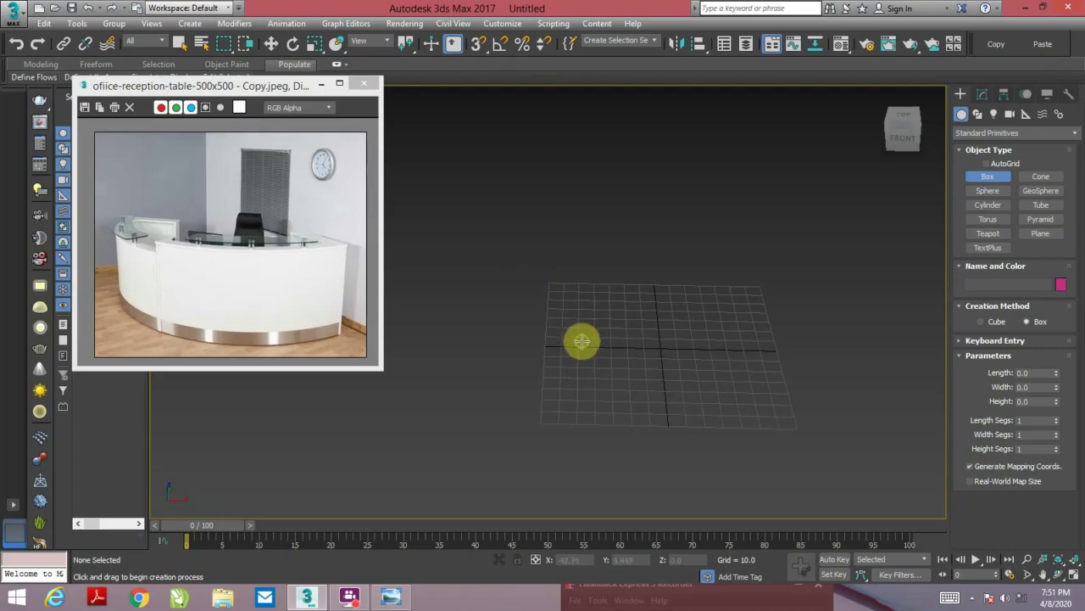
mouse_move(582, 339)
middle_mouse_down()
mouse_move(436, 314)
mouse_move(573, 354)
middle_mouse_up()
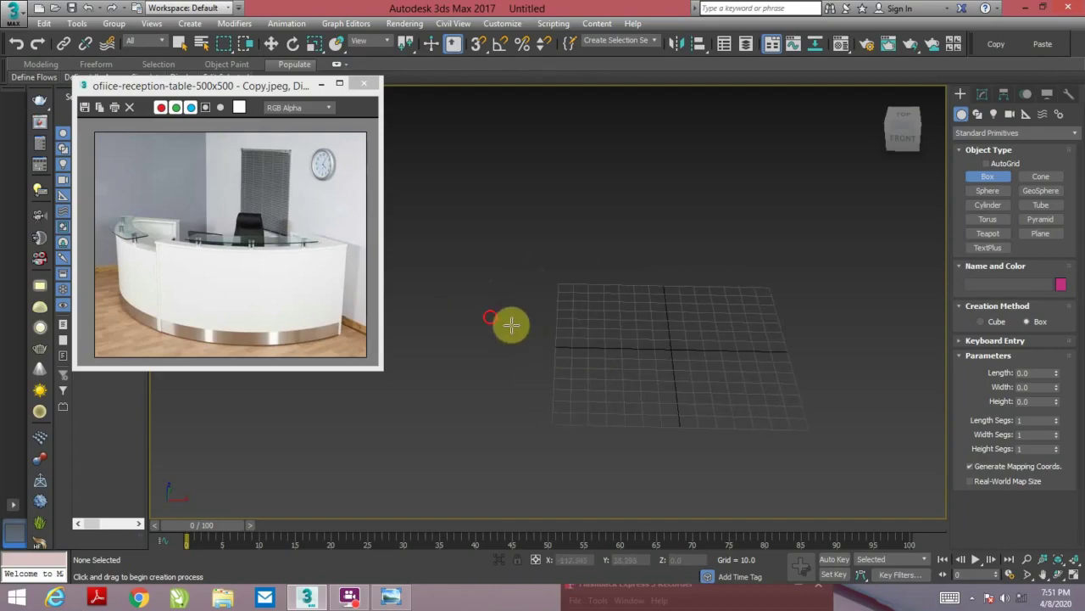
left_click_drag(488, 319, 819, 376)
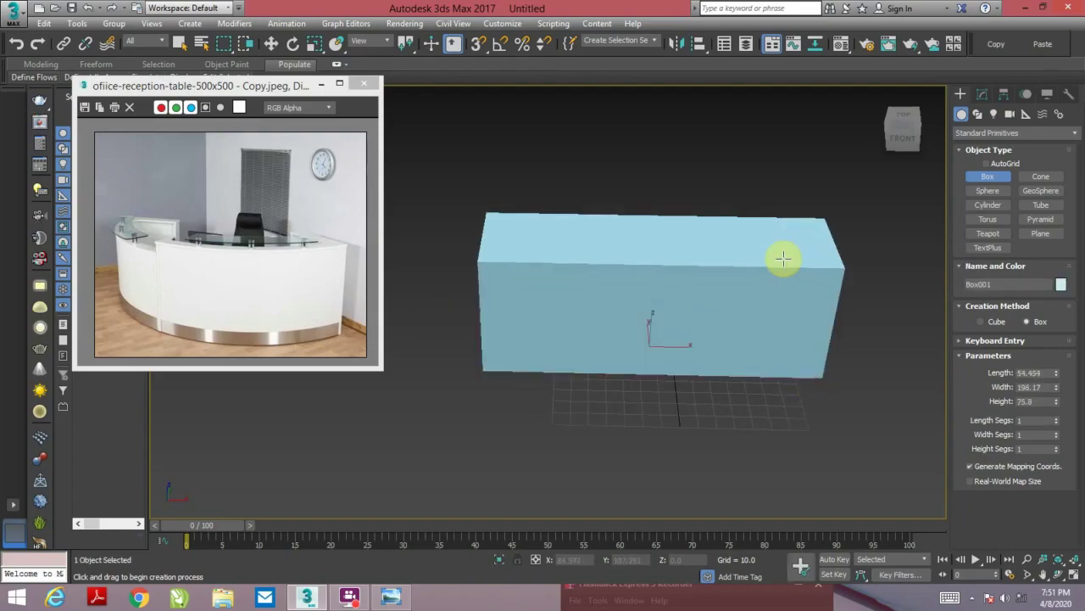
left_click(783, 284)
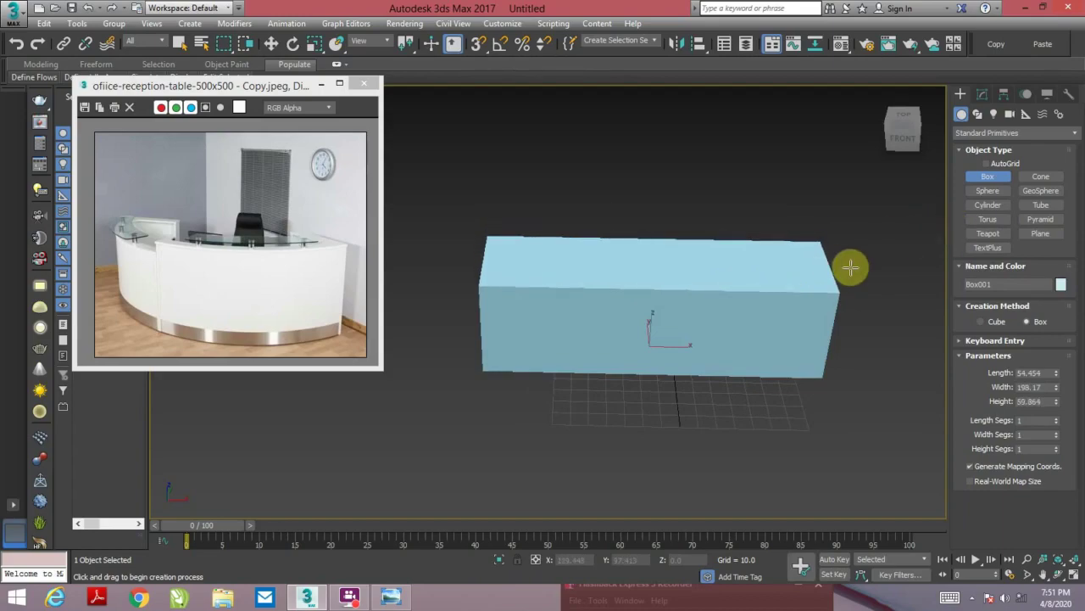
scroll(807, 296, "up", 2)
scroll(855, 262, "up", 2)
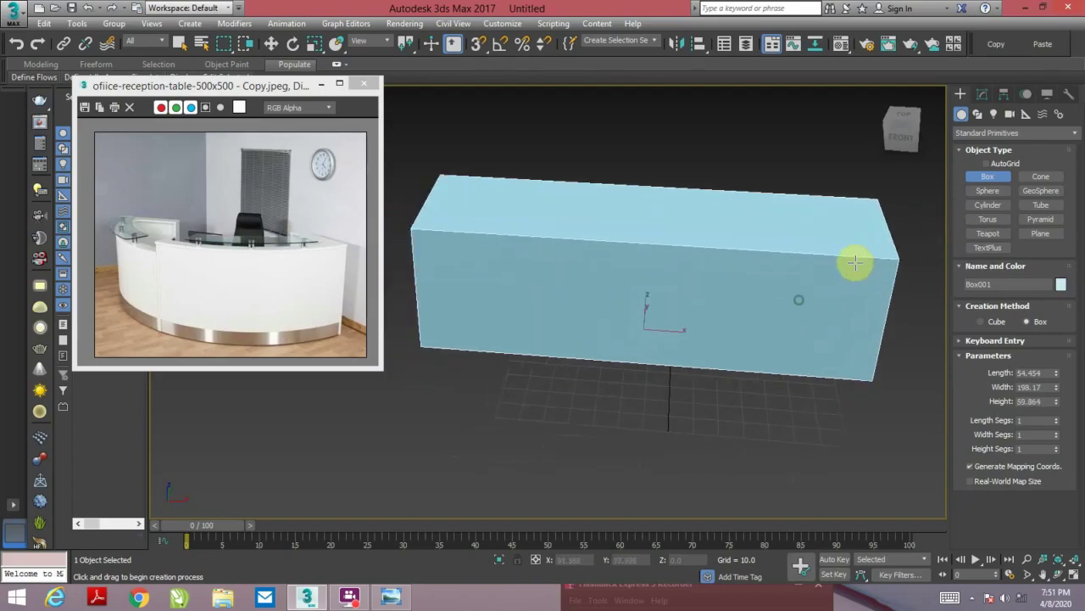
scroll(826, 286, "down", 1)
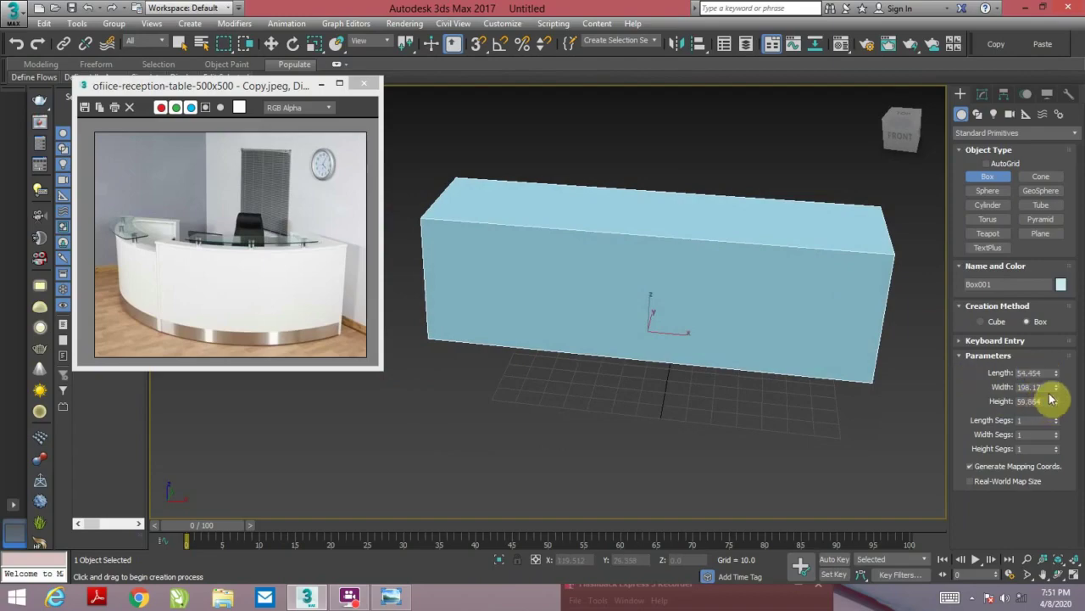
- Resize the box to Length 40, Width 158.4, Height 36
left_click_drag(1056, 373, 1055, 379)
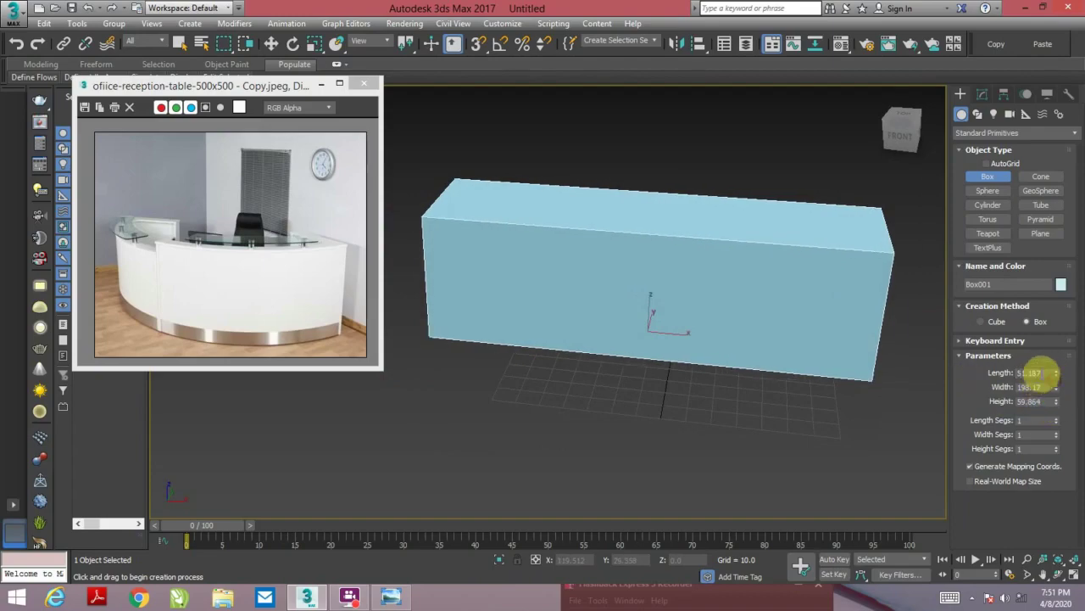
double_click(1038, 373)
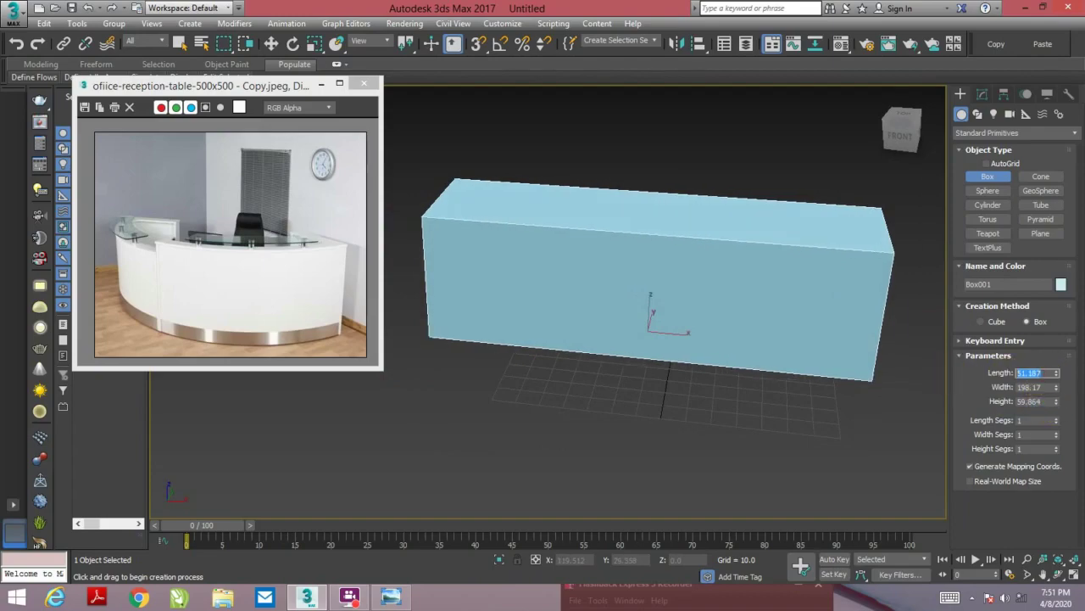
type("32")
key("Return")
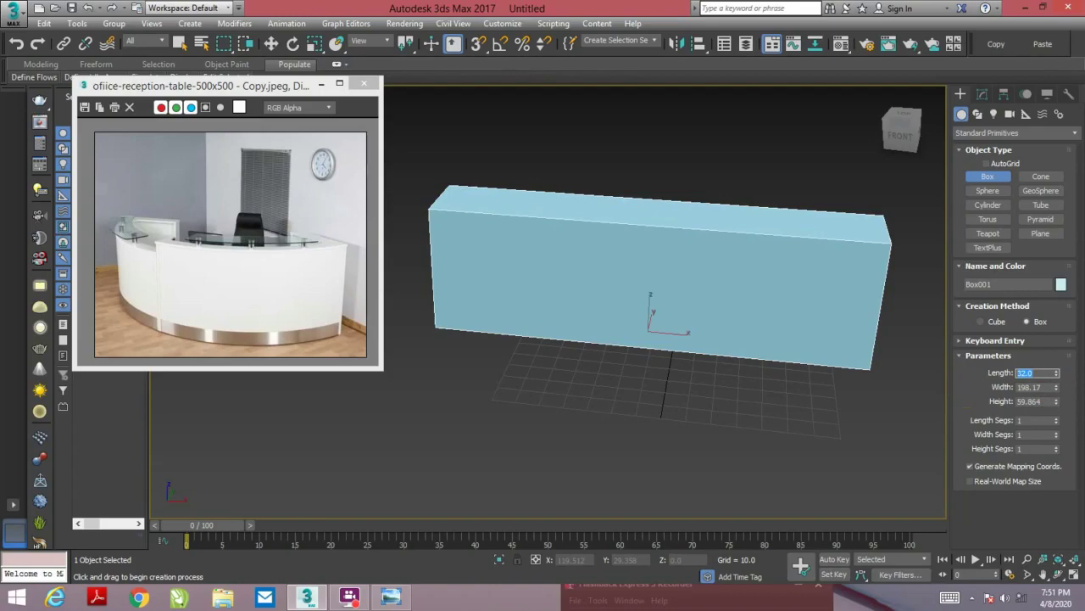
type("40")
key("Return")
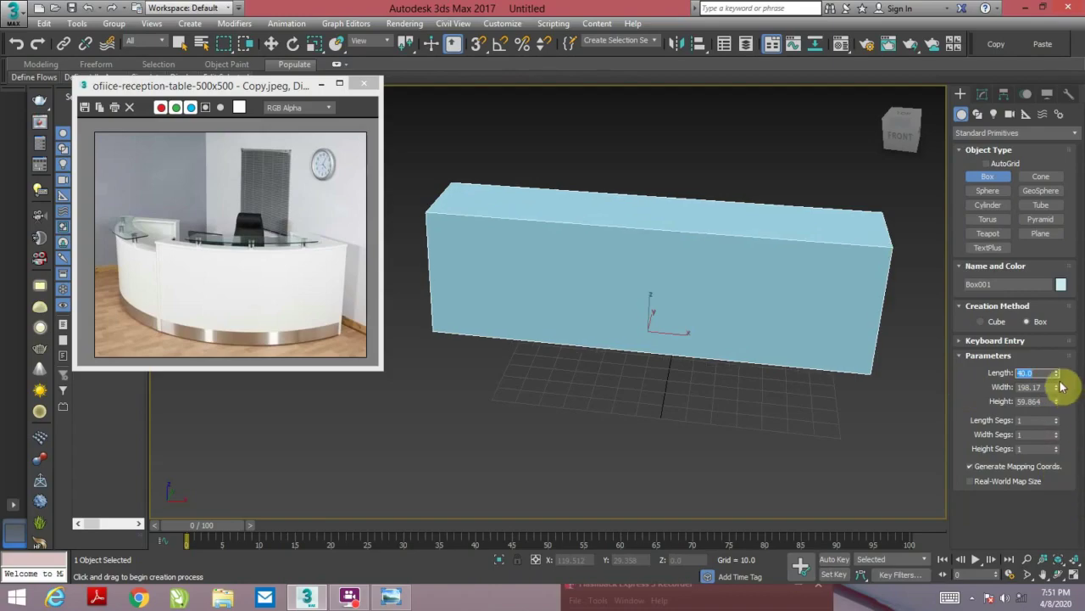
left_click_drag(1056, 388, 1056, 395)
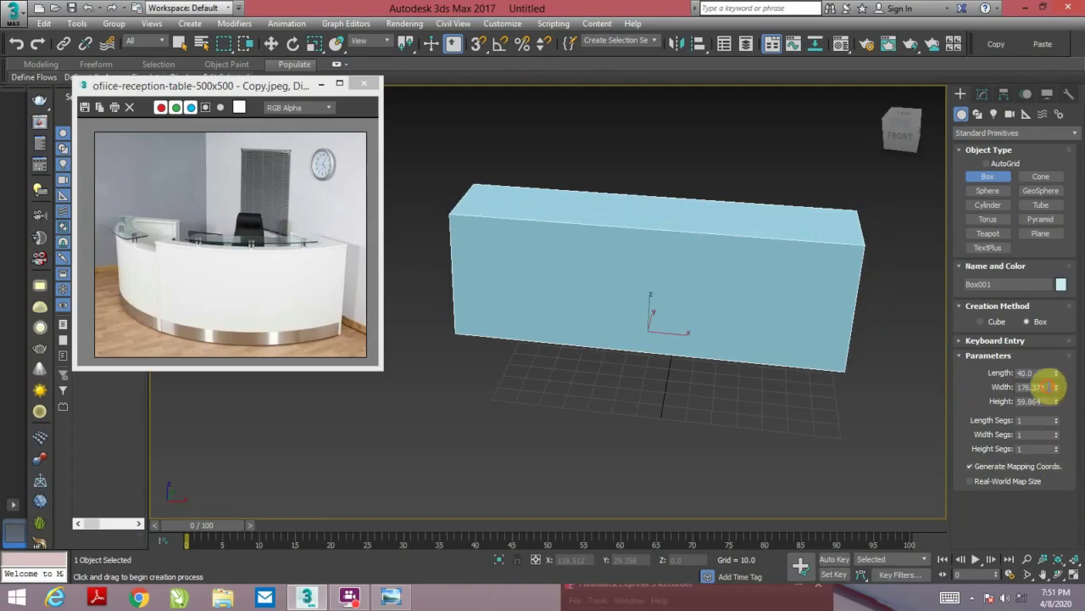
double_click(1049, 387)
type("120")
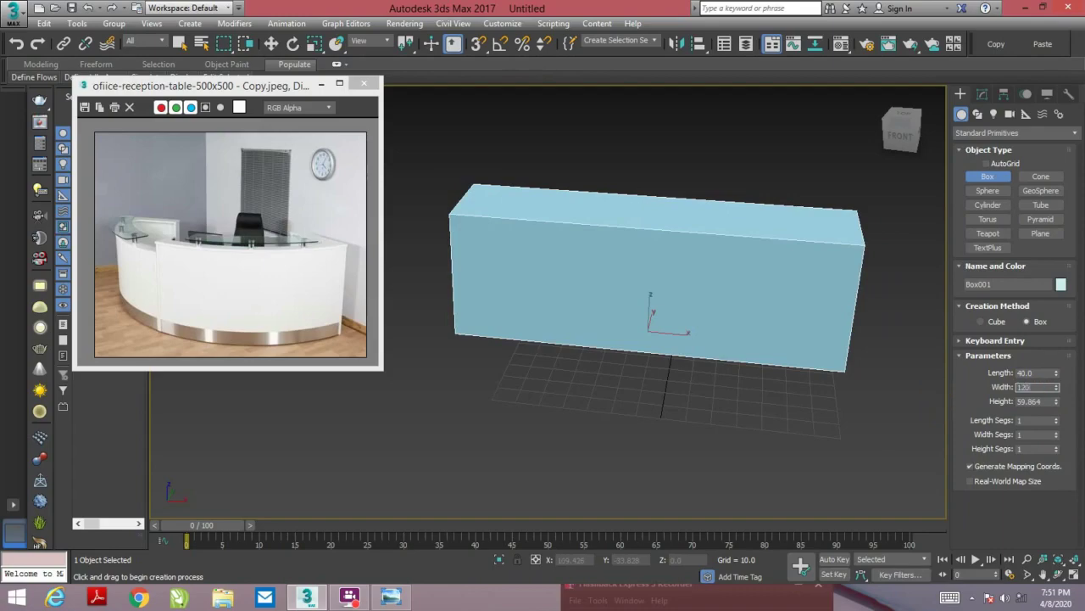
key("Return")
double_click(1038, 400)
type("36")
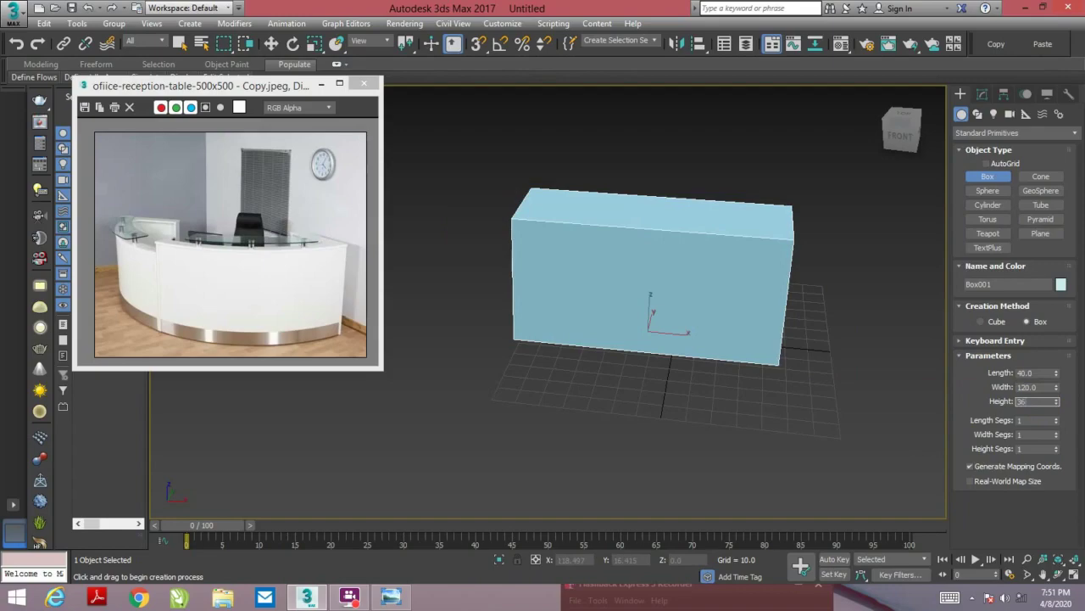
key("Return")
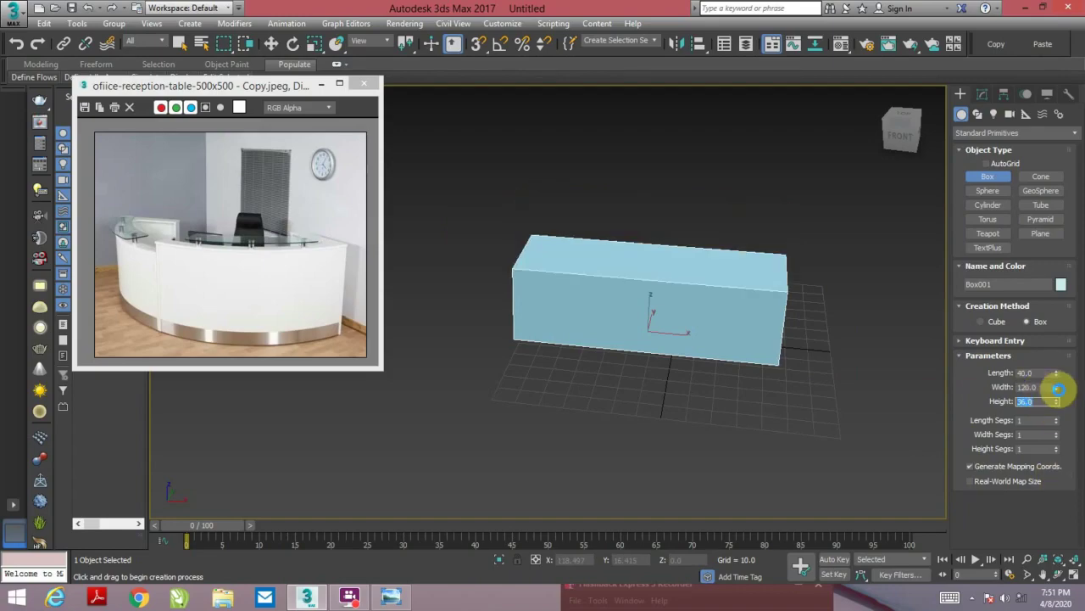
left_click_drag(1060, 388, 1049, 359)
mouse_move(736, 301)
middle_mouse_down()
mouse_move(747, 305)
mouse_move(715, 314)
mouse_move(738, 315)
mouse_move(743, 343)
mouse_move(694, 318)
mouse_move(717, 321)
middle_mouse_up()
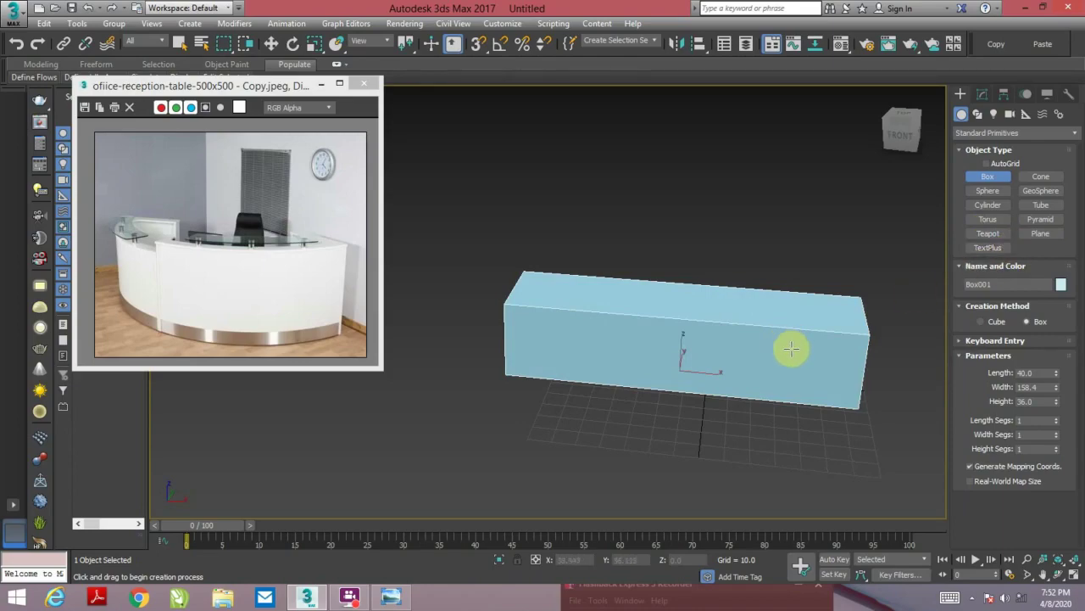
middle_click_drag(791, 347, 777, 350, "alt")
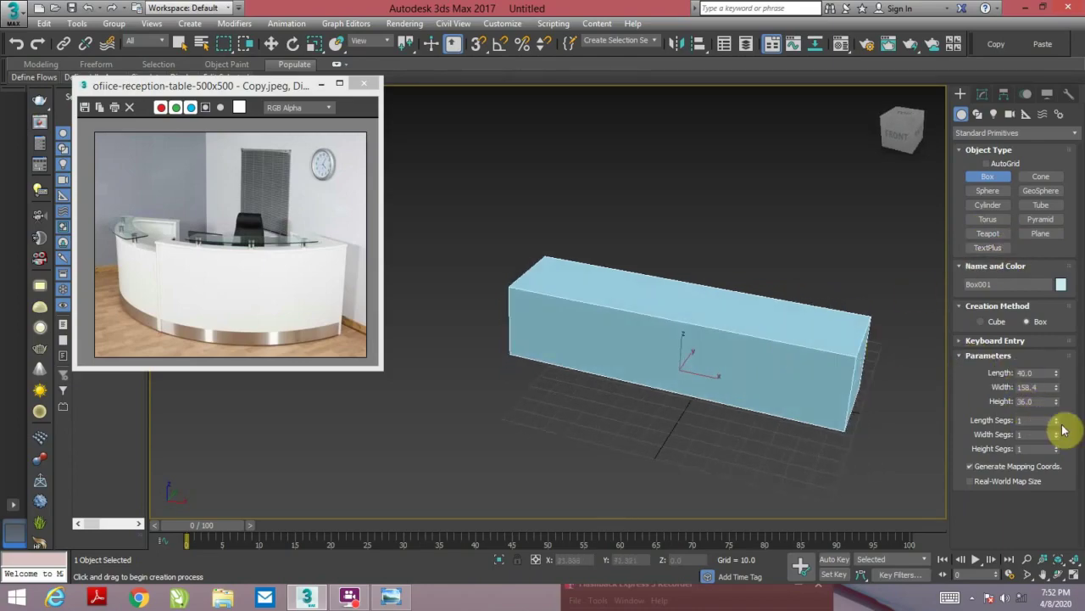
- Give the box 12 length, 44 width and 19 height segments
left_click_drag(1057, 424, 1054, 402)
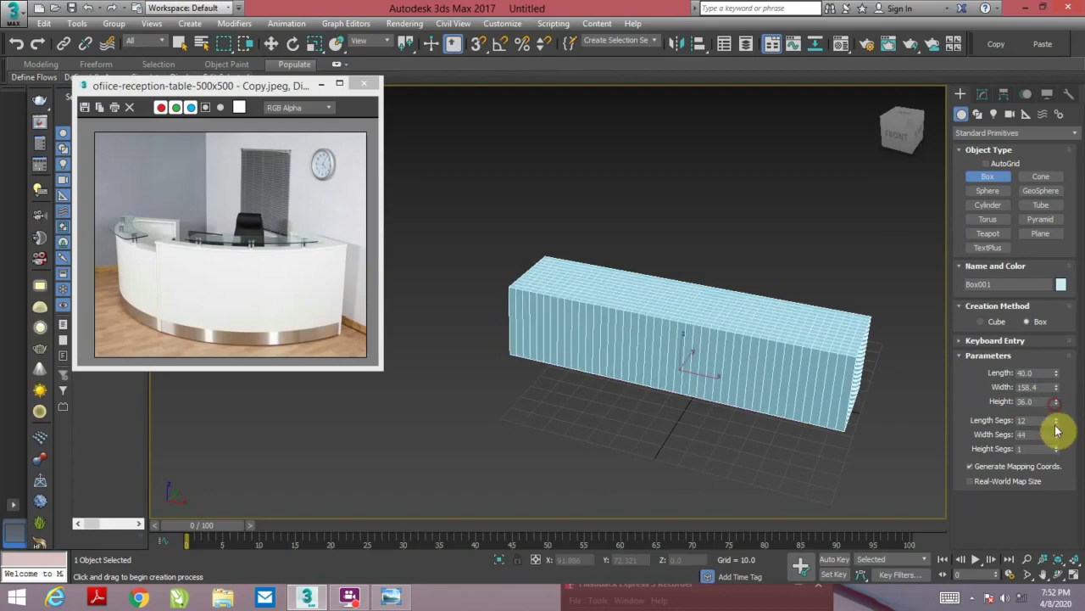
left_click_drag(1058, 452, 1054, 438)
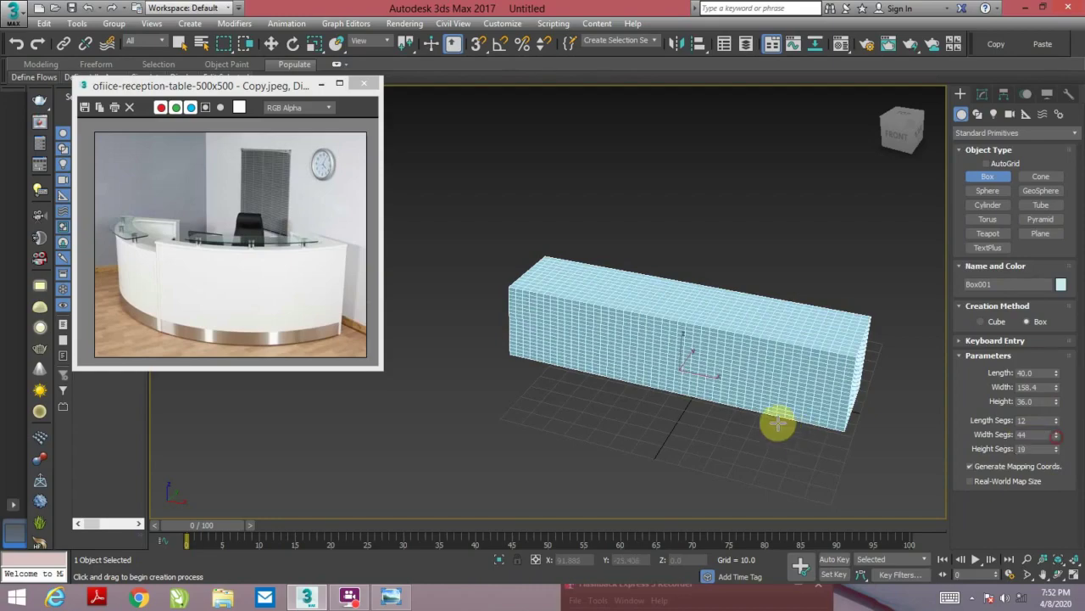
mouse_move(775, 424)
middle_mouse_down("alt")
mouse_move(615, 416)
mouse_move(785, 416)
mouse_move(709, 419)
mouse_move(741, 419)
mouse_move(697, 345)
middle_mouse_up("alt")
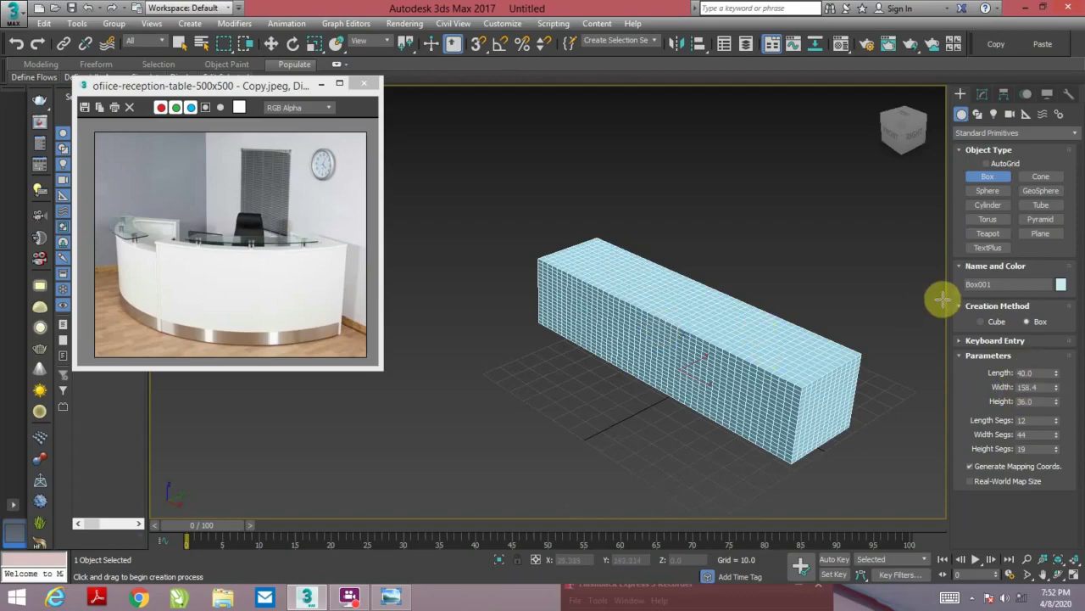
- Add a Bend modifier from the Modify panel's Modifier List
left_click(983, 94)
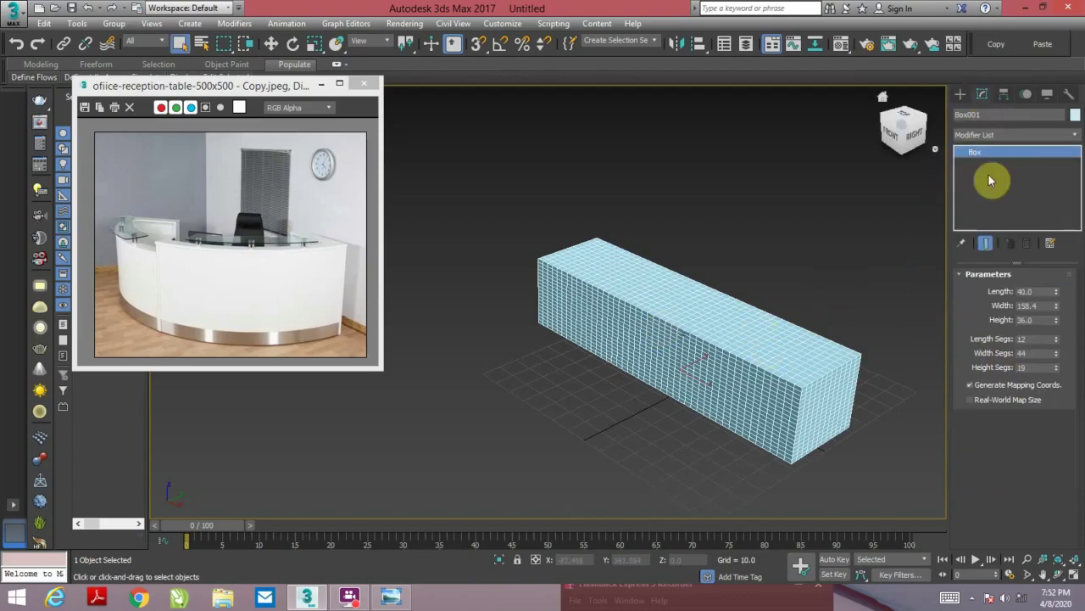
left_click(981, 136)
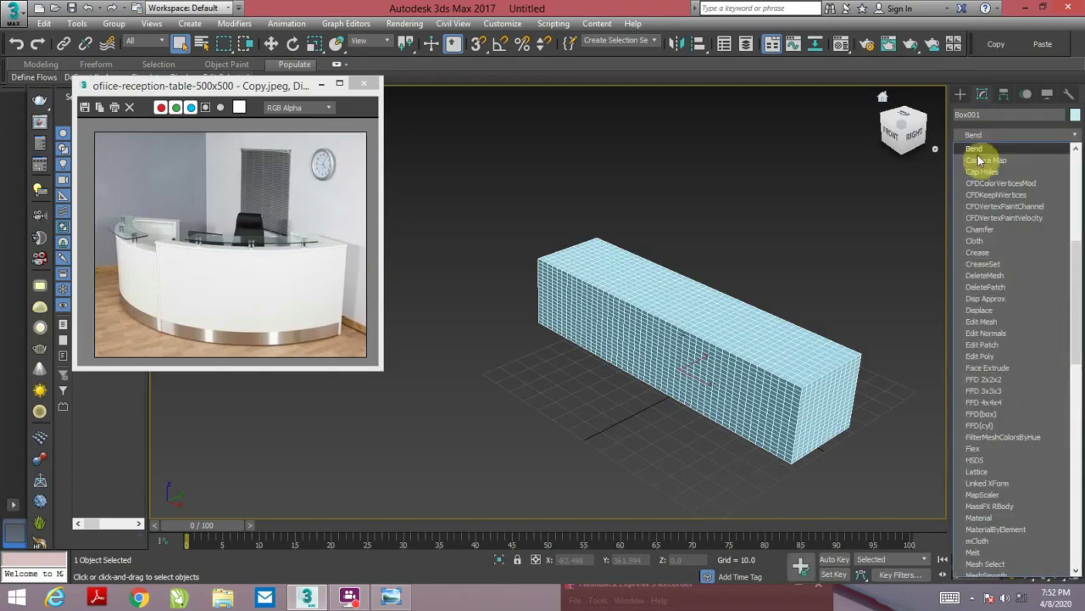
left_click(975, 149)
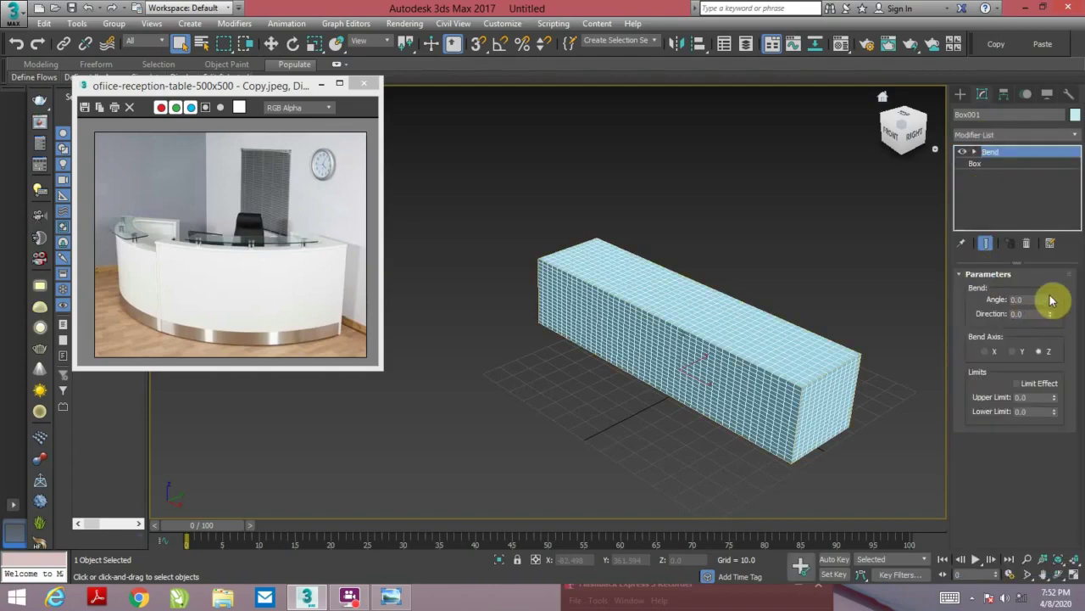
- Set the Bend axis to X and the bend Direction to 90
left_click_drag(1051, 303, 1046, 283)
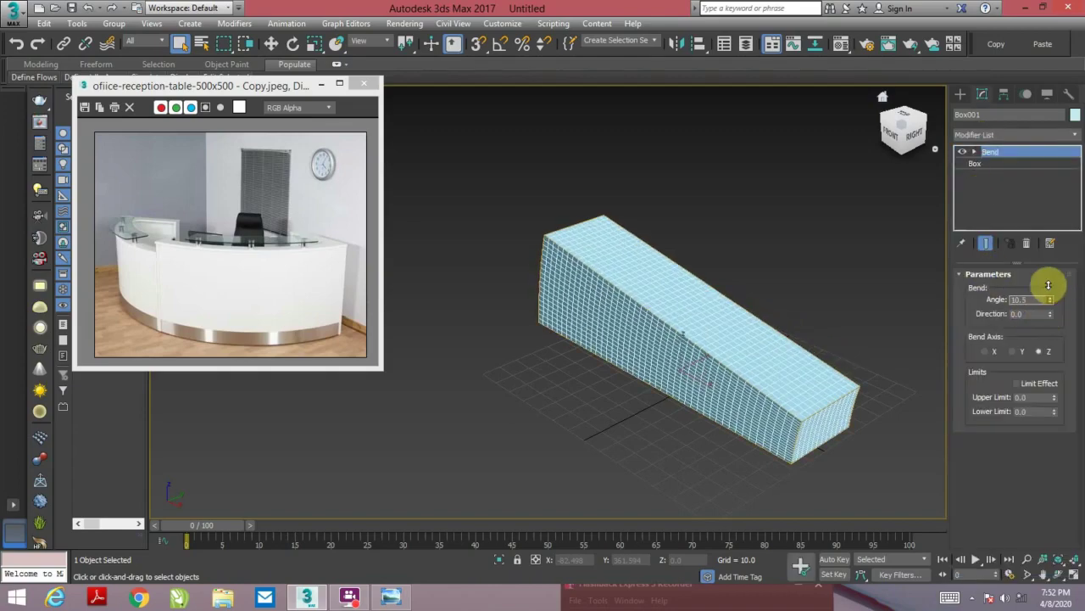
left_click(1018, 354)
left_click(989, 353)
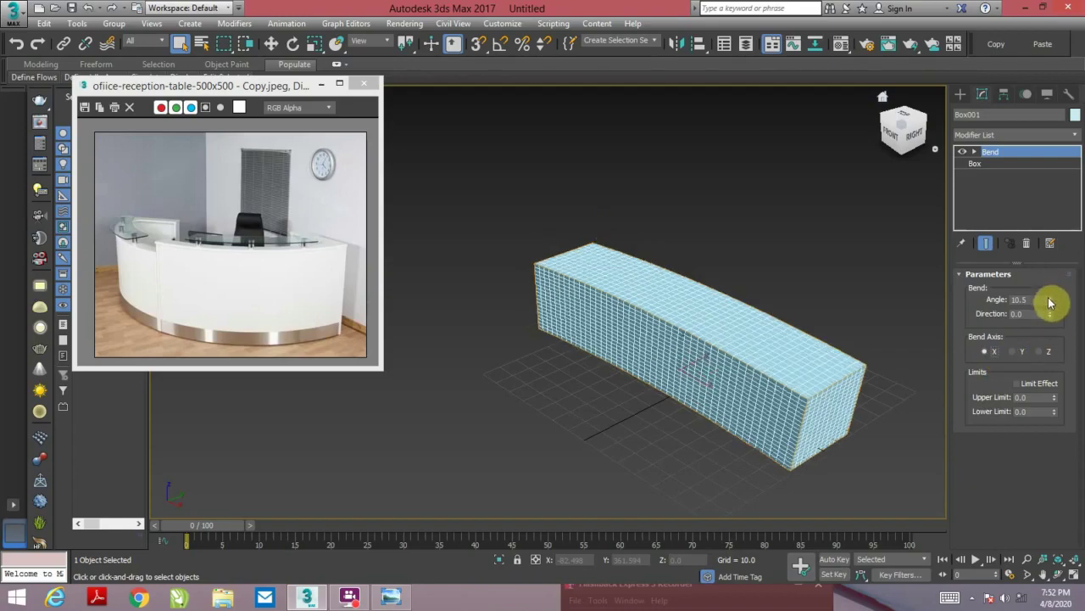
mouse_move(1050, 303)
left_mouse_down()
mouse_move(1061, 361)
mouse_move(1051, 213)
mouse_move(1046, 302)
mouse_move(1059, 262)
mouse_move(1059, 281)
left_mouse_up()
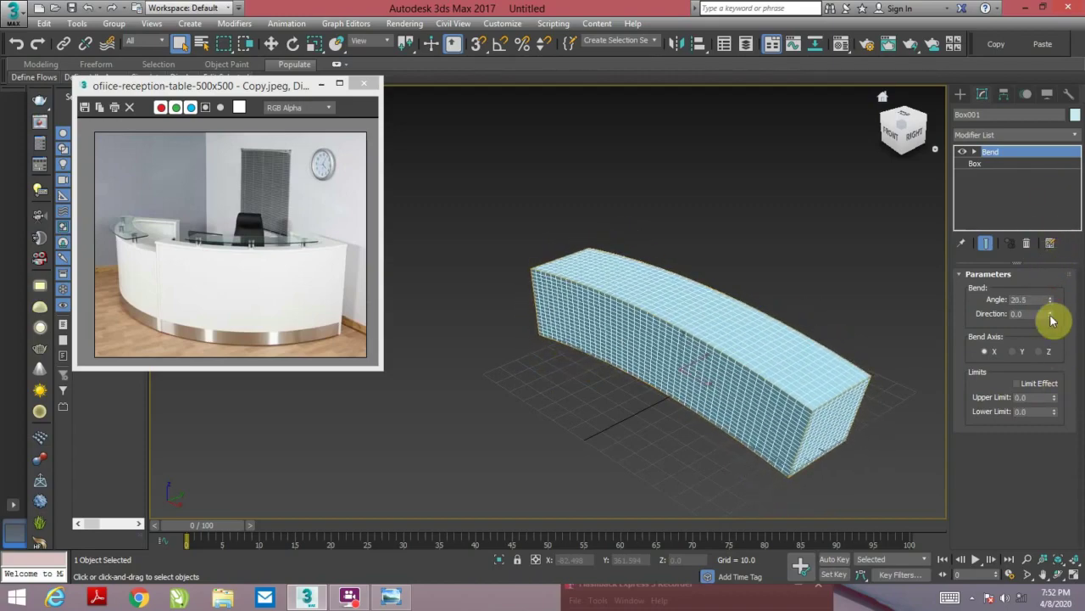
left_click_drag(1051, 319, 1047, 243)
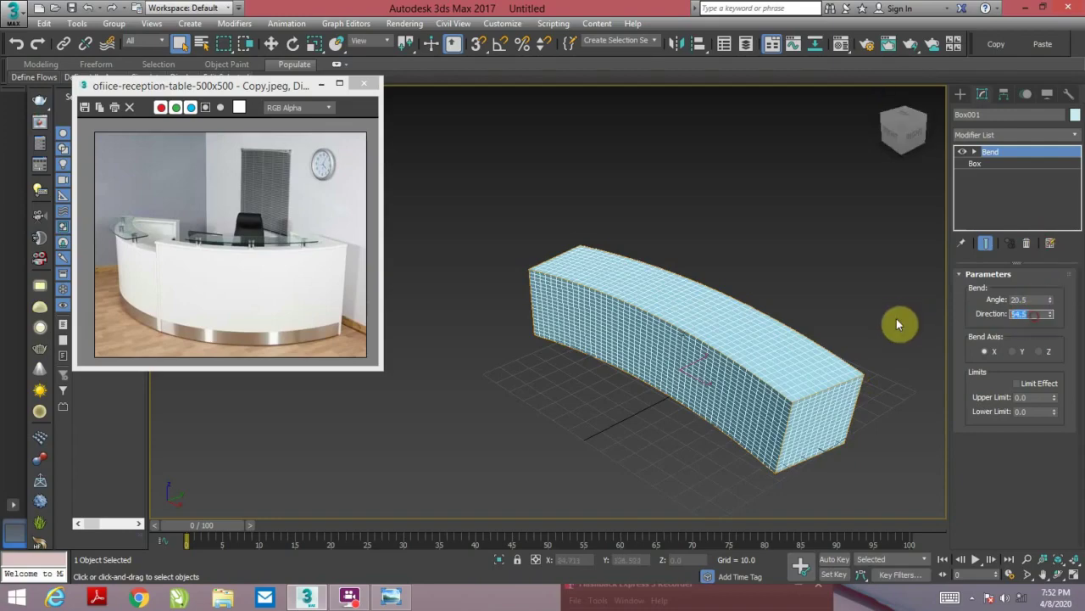
type("90")
key("Return")
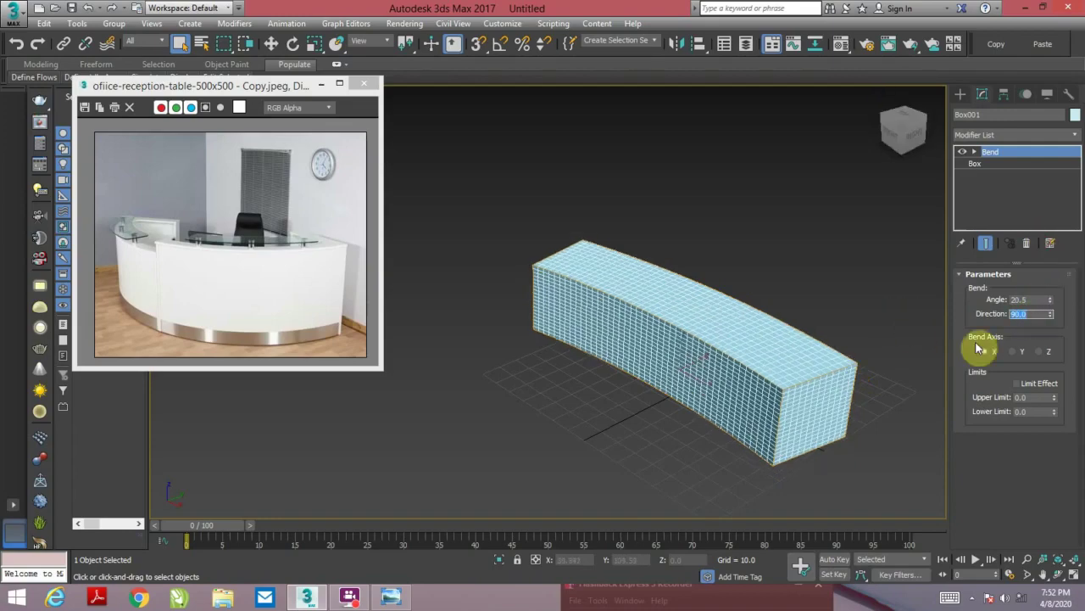
- Set the bend Angle to -138.5 and compare the arc with the reference photo
mouse_move(1051, 304)
left_mouse_down()
mouse_move(1042, 242)
mouse_move(1037, 470)
mouse_move(688, 444)
left_mouse_up()
mouse_move(688, 444)
middle_mouse_down("alt")
mouse_move(727, 395)
mouse_move(733, 405)
mouse_move(812, 376)
middle_mouse_up("alt")
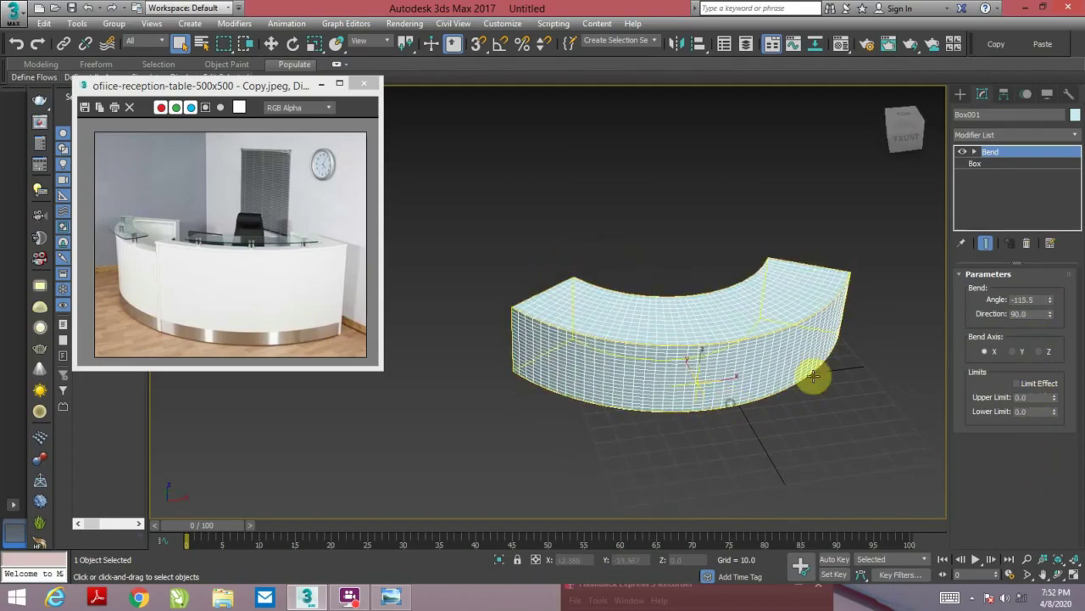
left_click(1028, 300)
left_click_drag(1050, 309, 1054, 331)
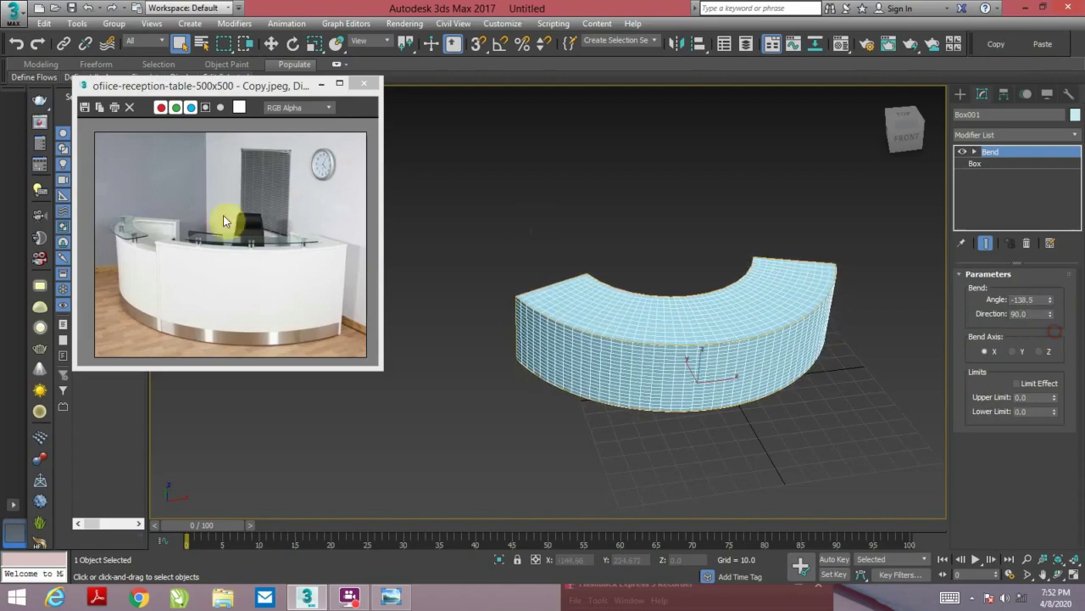
left_click(173, 233)
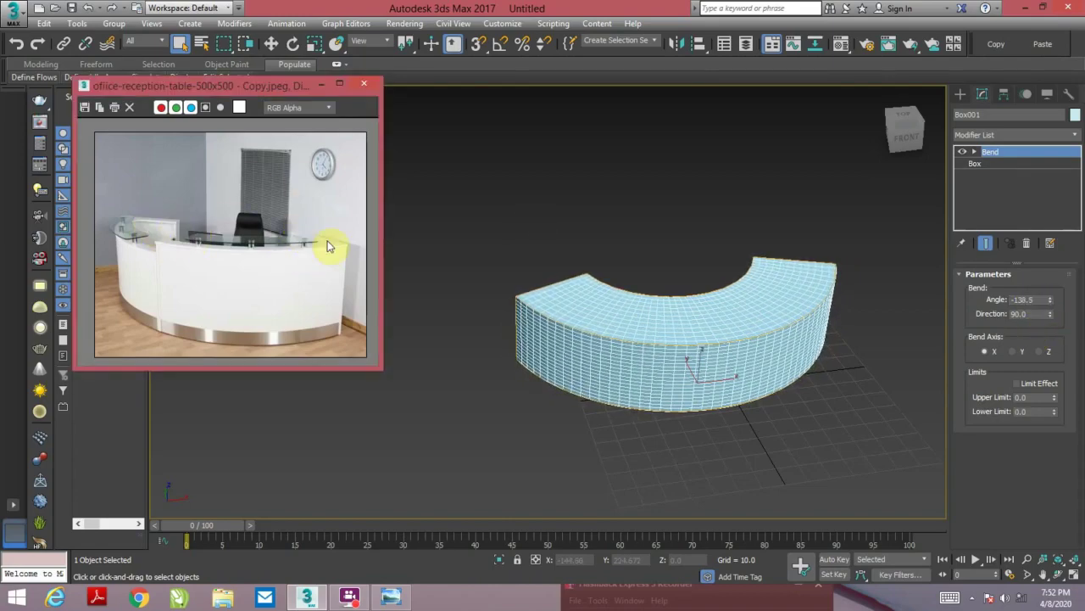
mouse_move(726, 313)
middle_mouse_down("alt")
mouse_move(879, 322)
mouse_move(772, 329)
middle_mouse_up("alt")
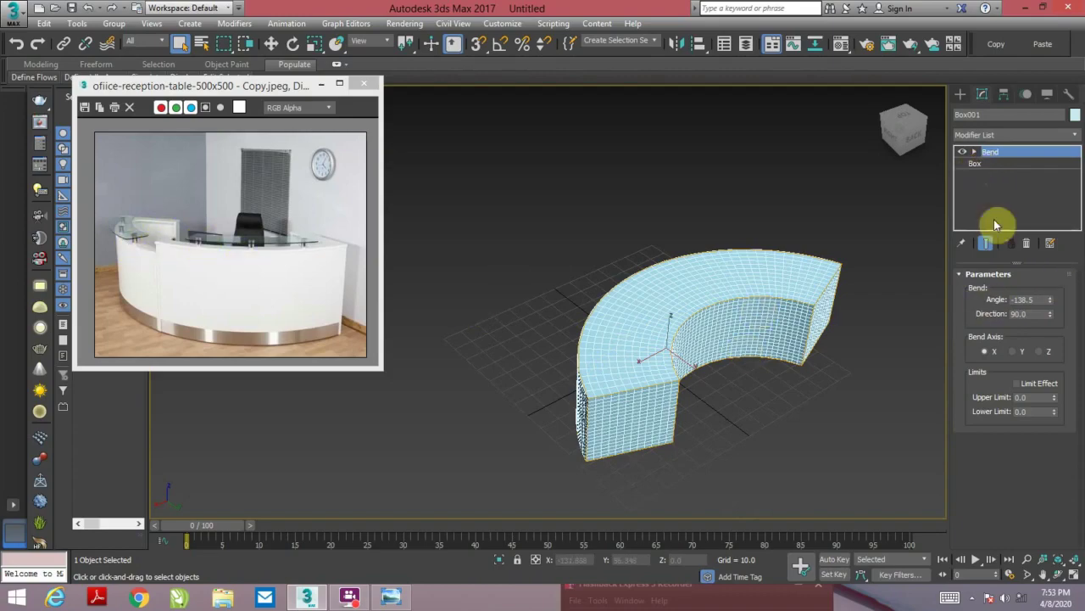
- Back at the Box level, shrink the length to 4 to thin the curved wall
left_click(982, 163)
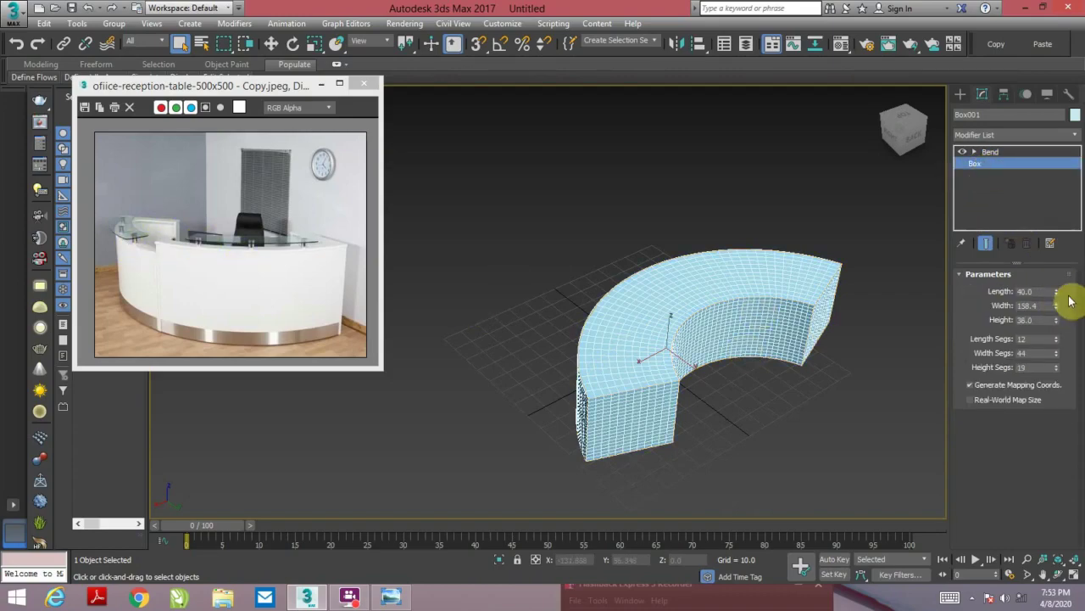
left_click_drag(1057, 293, 1073, 354)
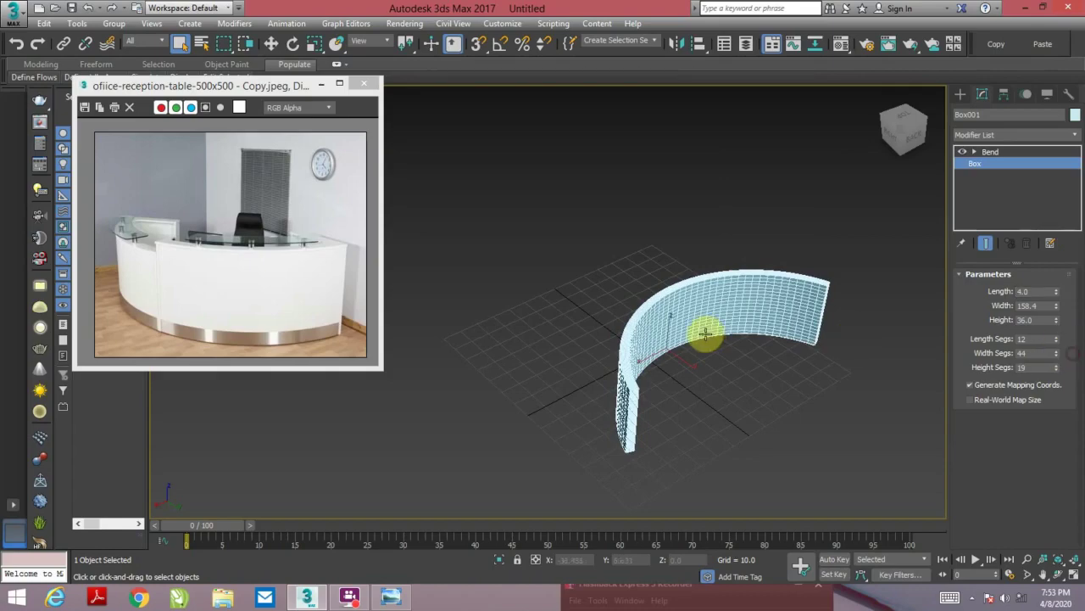
mouse_move(703, 334)
middle_mouse_down("alt")
mouse_move(770, 310)
mouse_move(594, 311)
mouse_move(623, 279)
mouse_move(789, 320)
middle_mouse_up("alt")
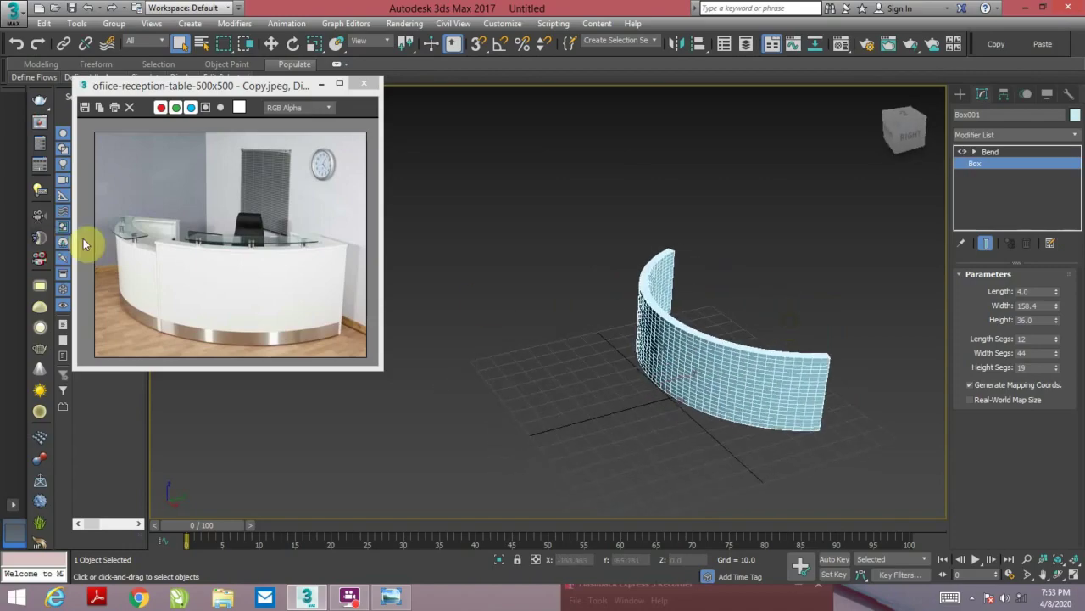
mouse_move(577, 299)
middle_mouse_down("alt")
mouse_move(596, 291)
mouse_move(647, 337)
mouse_move(766, 322)
middle_mouse_up("alt")
scroll(647, 337, "up", 3)
- Set Length Segs 1, Width Segs 48 and Height Segs 10
left_click(1057, 351)
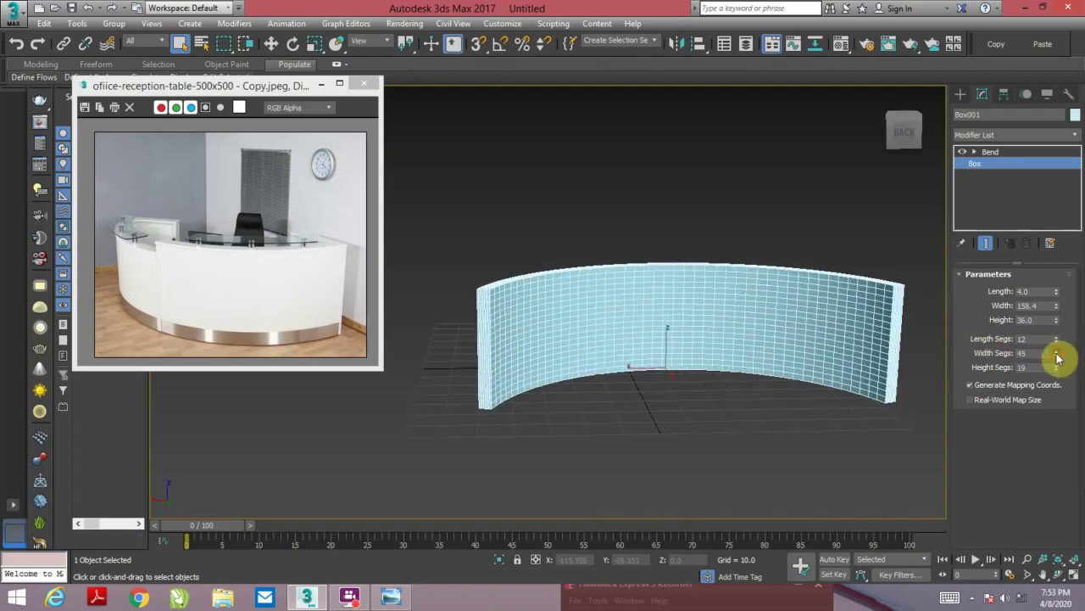
left_click(1056, 351)
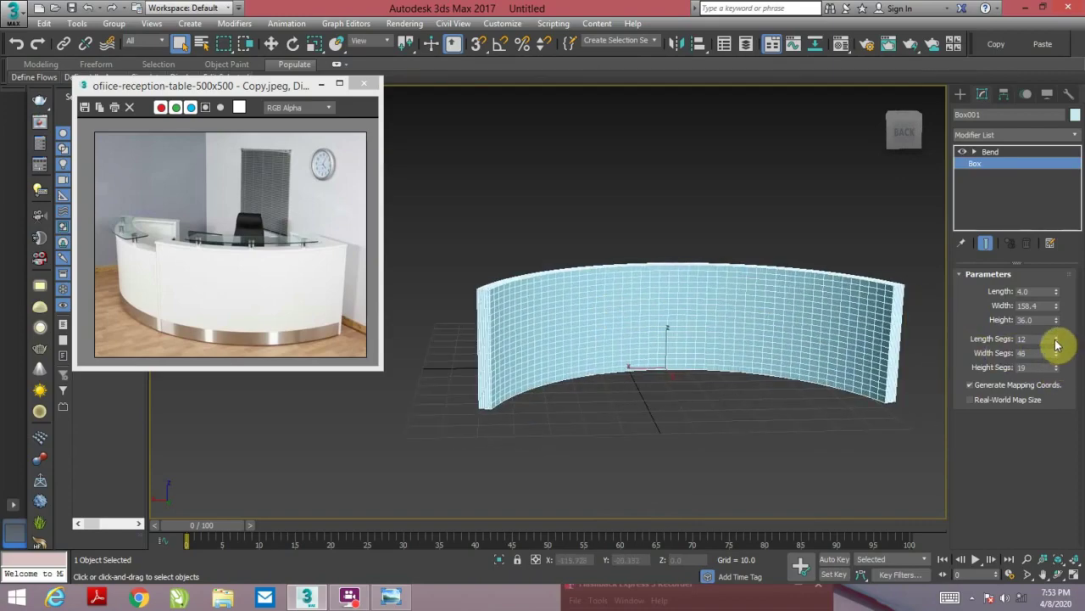
right_click(1056, 338)
left_click(1056, 351)
left_click(1056, 351)
right_click(1057, 367)
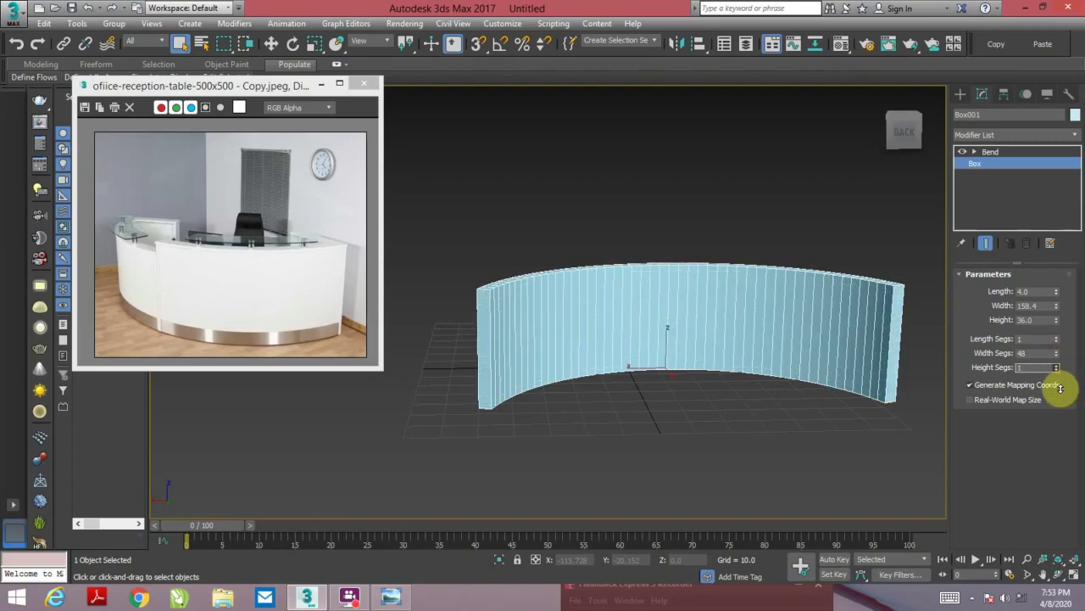
left_click_drag(1060, 383, 1058, 376)
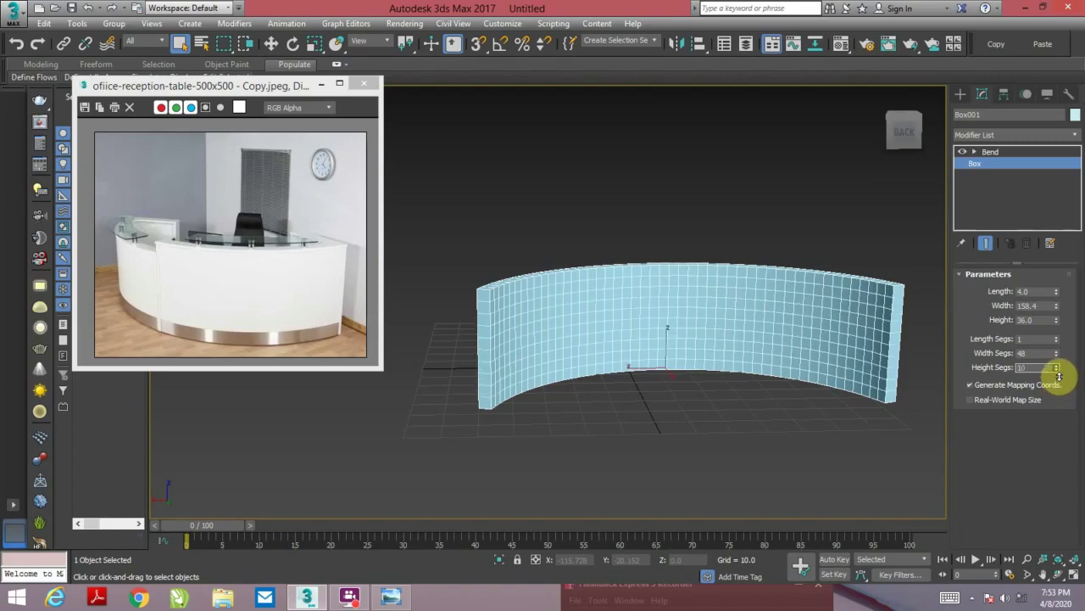
middle_click_drag(755, 336, 865, 197, "alt")
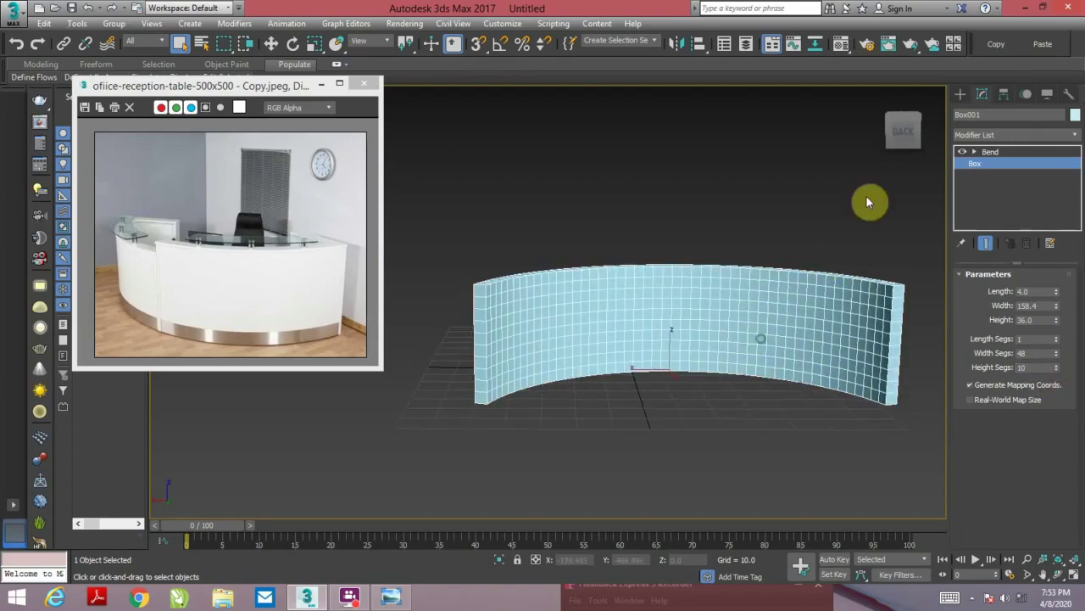
key("alt+w")
key("alt+w")
middle_click_drag(814, 269, 698, 301)
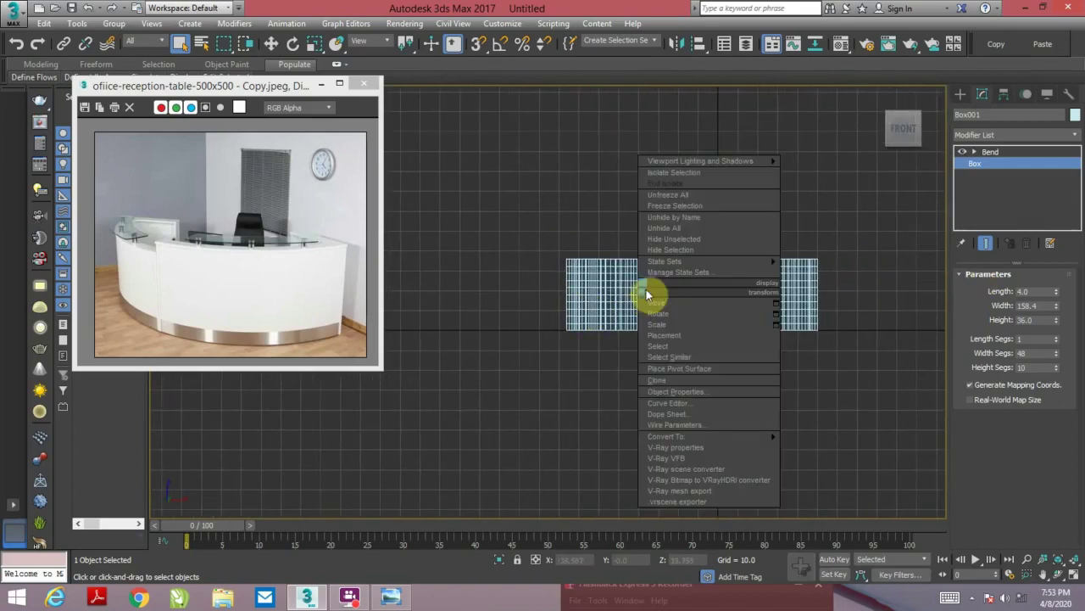
- Convert the wall to Editable Poly and box-select the polygons below the top strip
right_click(644, 289)
mouse_move(667, 436)
left_click(809, 444)
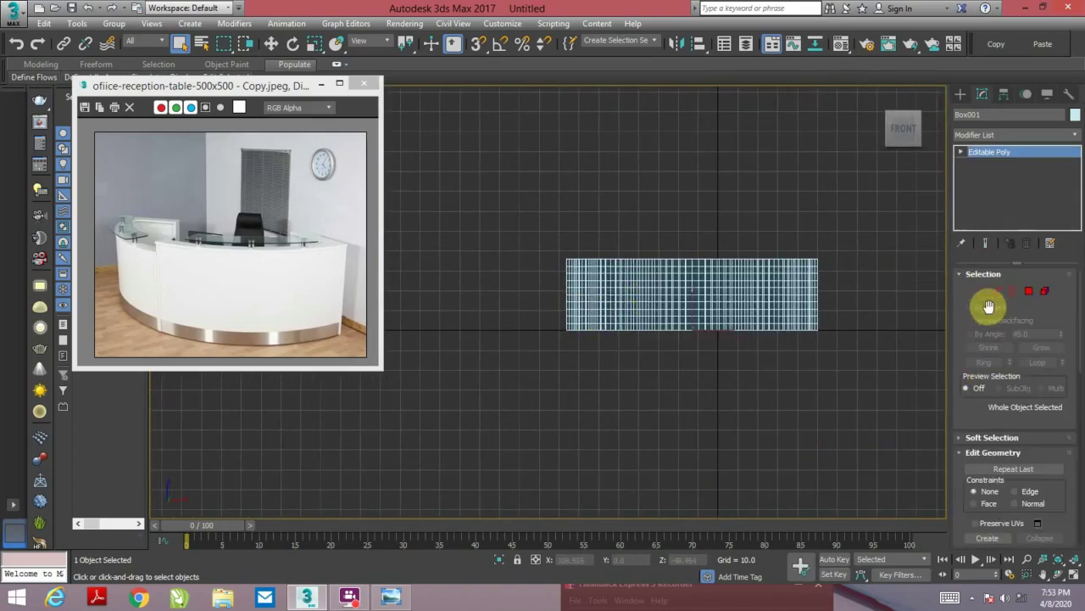
left_click(1027, 291)
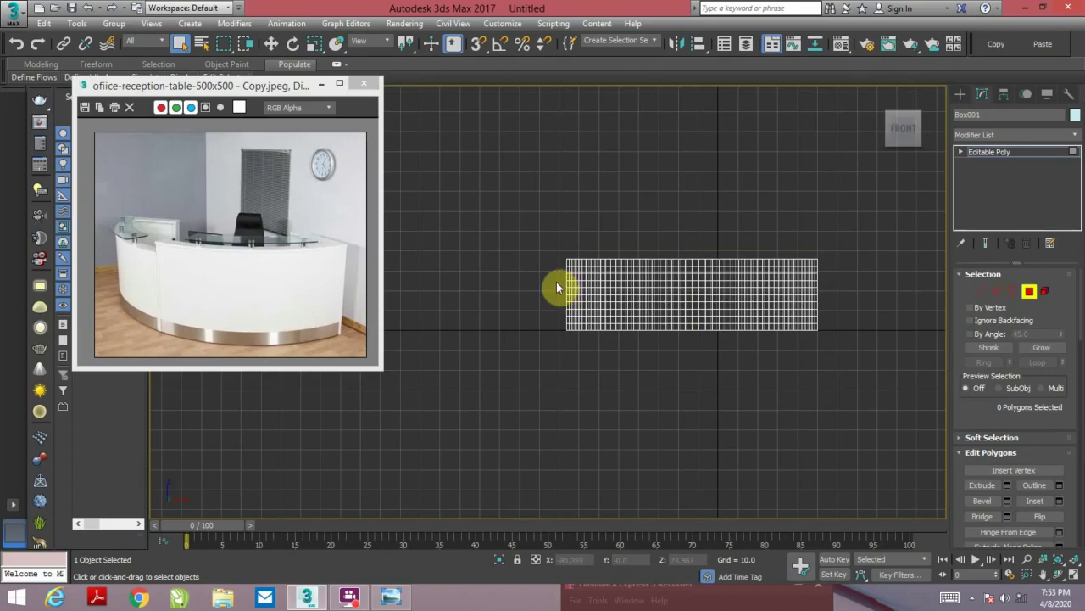
left_click_drag(555, 273, 875, 375)
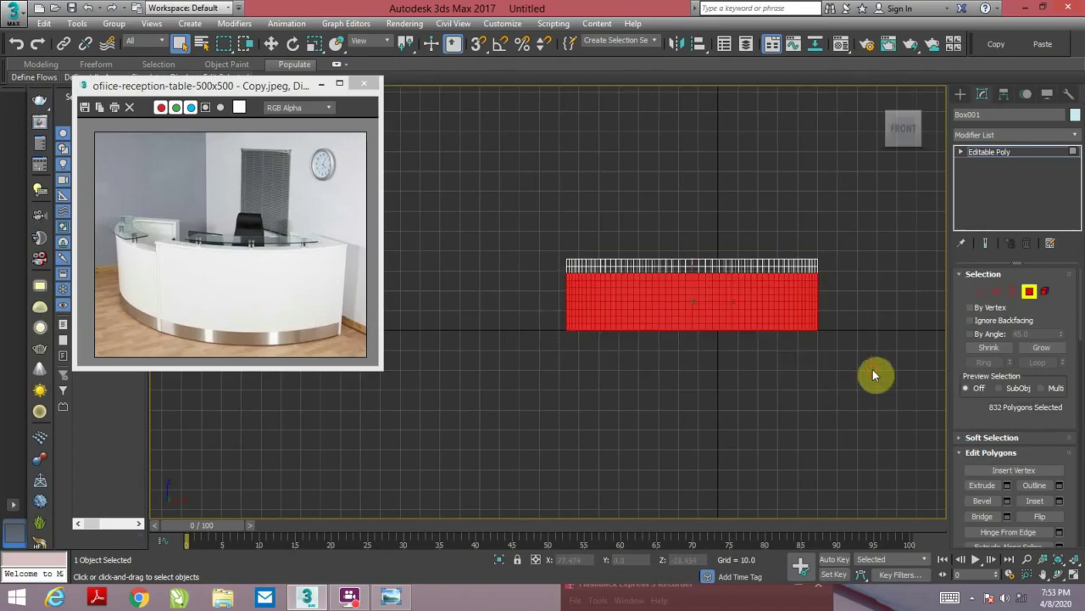
- Ctrl-click to deselect stray polygons along the desk's bottom edge
key("alt+w")
key("alt+w")
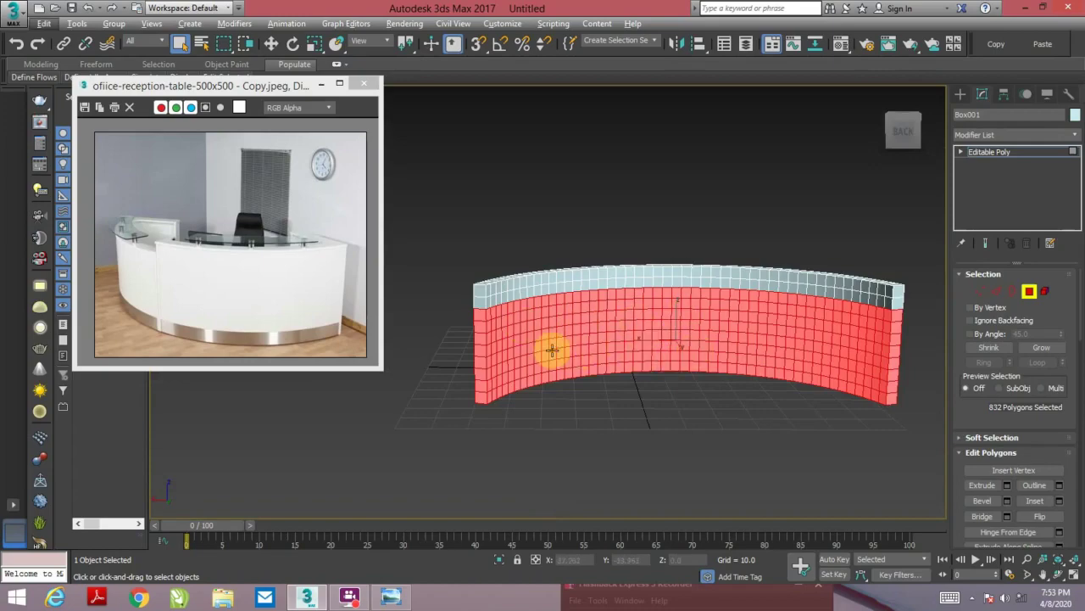
middle_click_drag(552, 347, 631, 381, "alt")
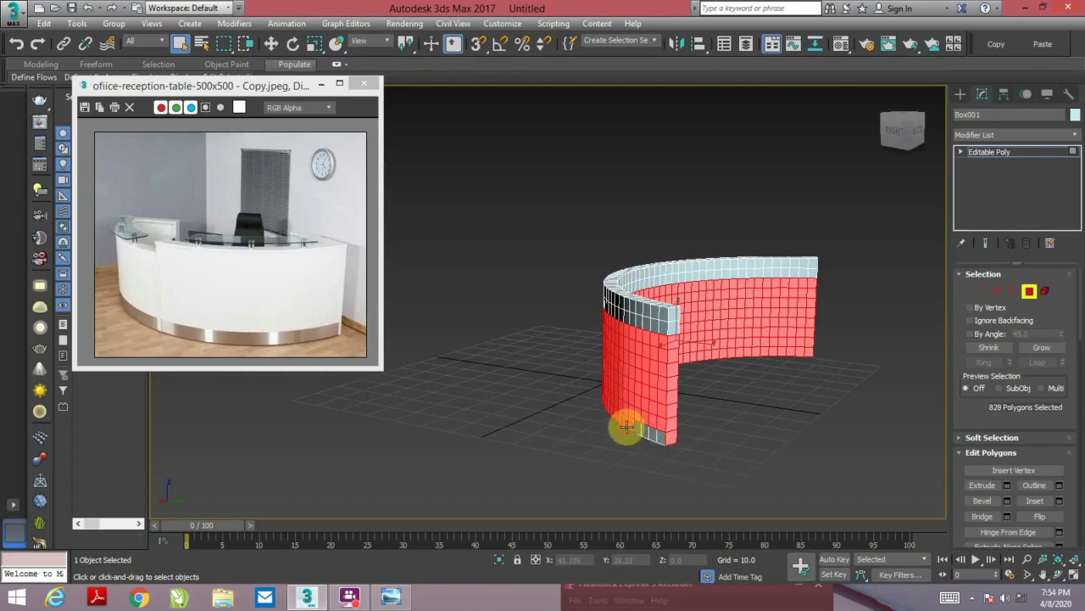
left_click(641, 428, "alt")
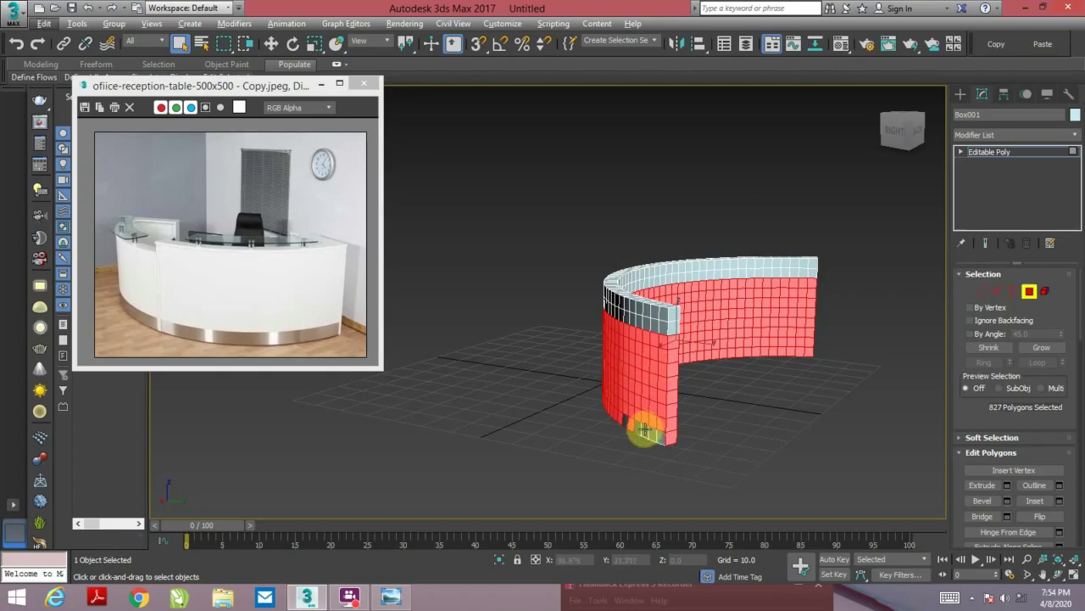
left_click(646, 428, "alt")
- In Top view, switch to Paint Selection and deselect the polygons at the arc's left end
key("alt+w")
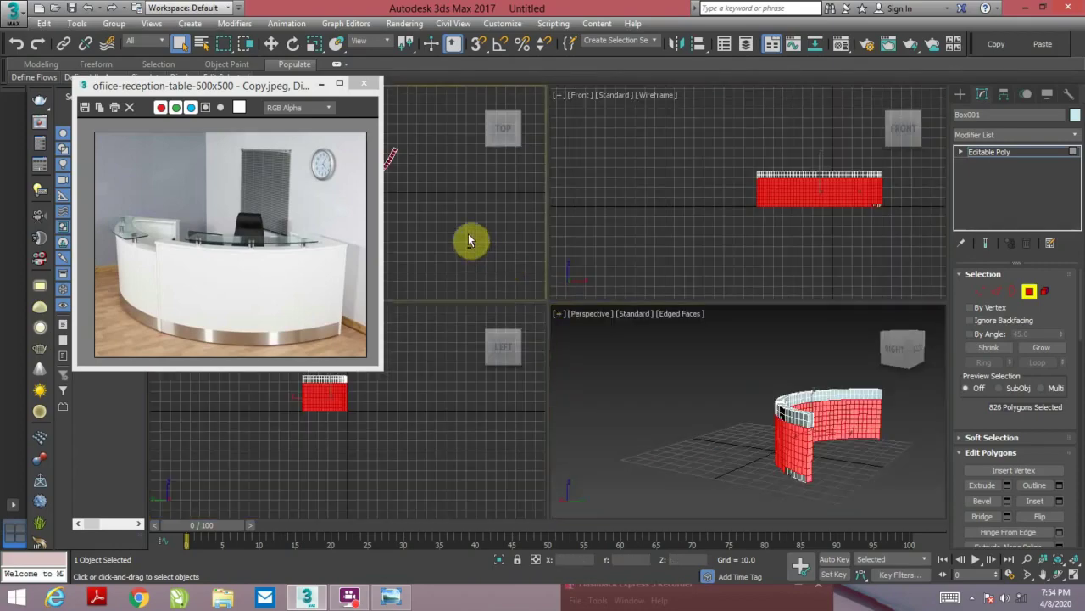
key("alt+w")
scroll(715, 363, "up", 2)
scroll(716, 361, "up", 2)
scroll(729, 348, "up", 2)
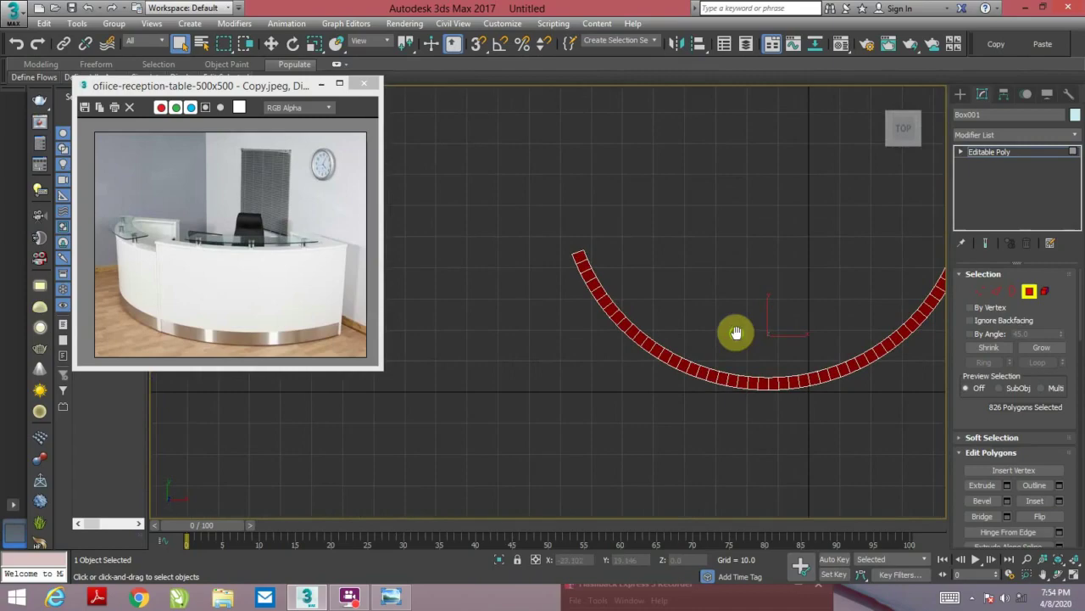
left_click_drag(224, 44, 227, 152)
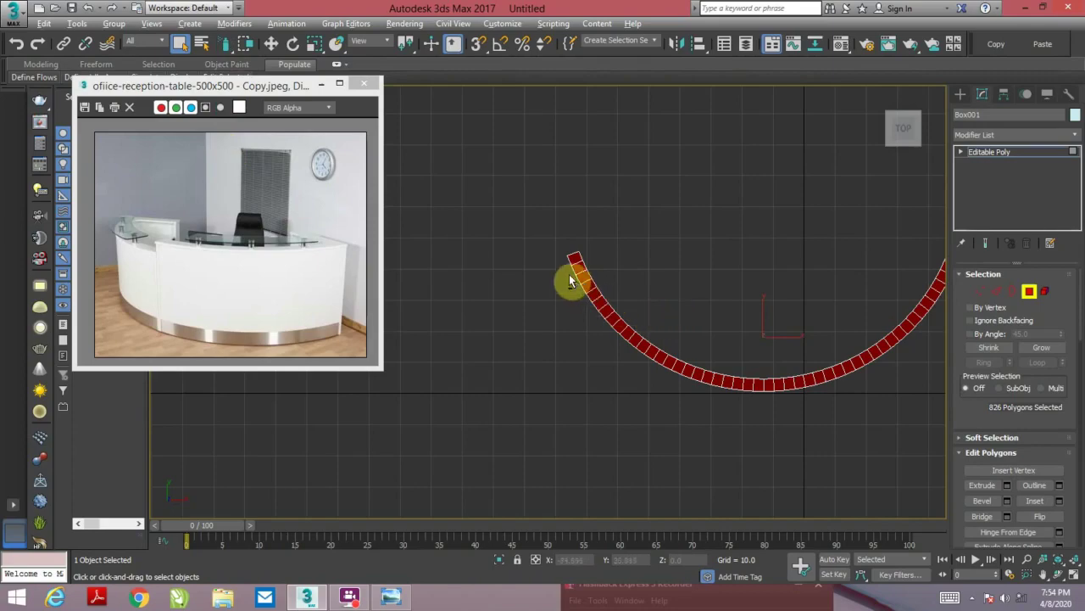
left_click_drag(567, 268, 616, 342, "alt")
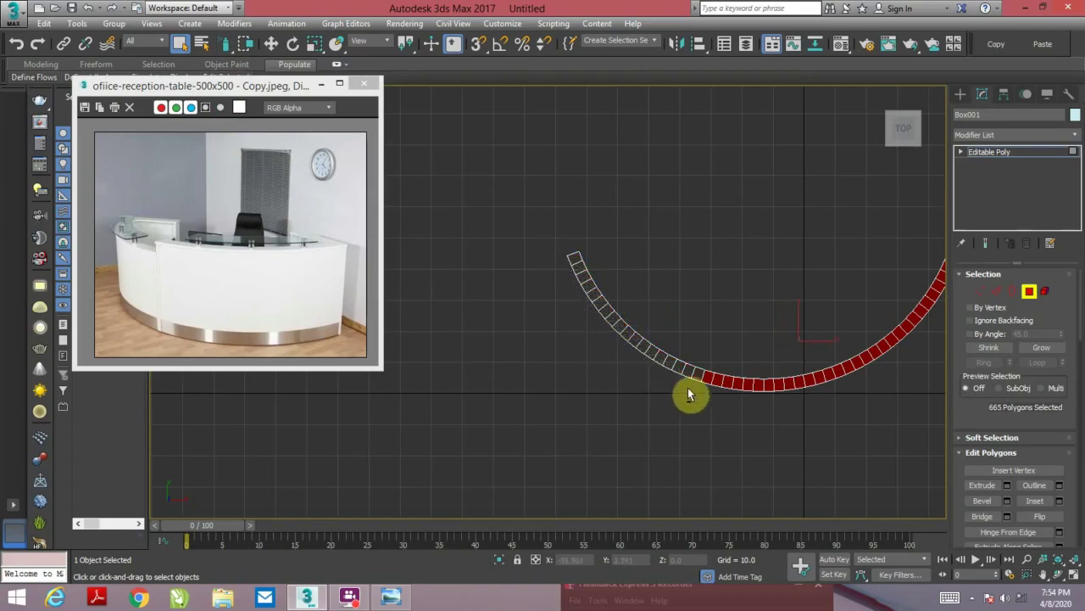
left_click_drag(688, 395, 794, 410, "alt")
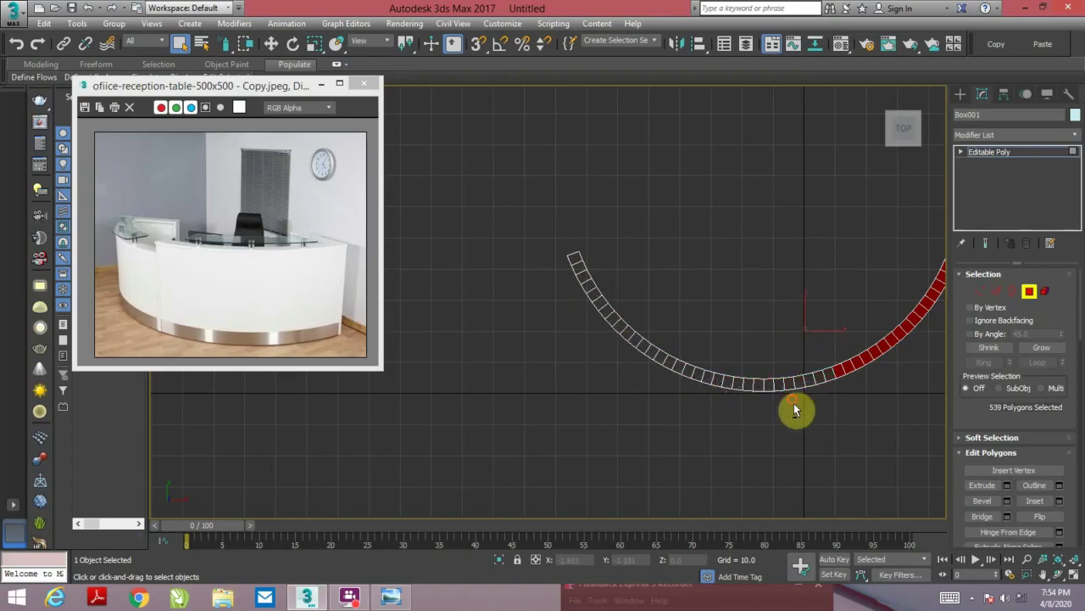
- Paint-deselect the right end and remaining left-end polygons, leaving 384 selected
middle_click_drag(795, 410, 647, 421)
mouse_move(647, 421)
left_mouse_down("alt")
mouse_move(659, 392)
mouse_move(713, 367)
mouse_move(785, 283)
mouse_move(772, 316)
left_mouse_up("alt")
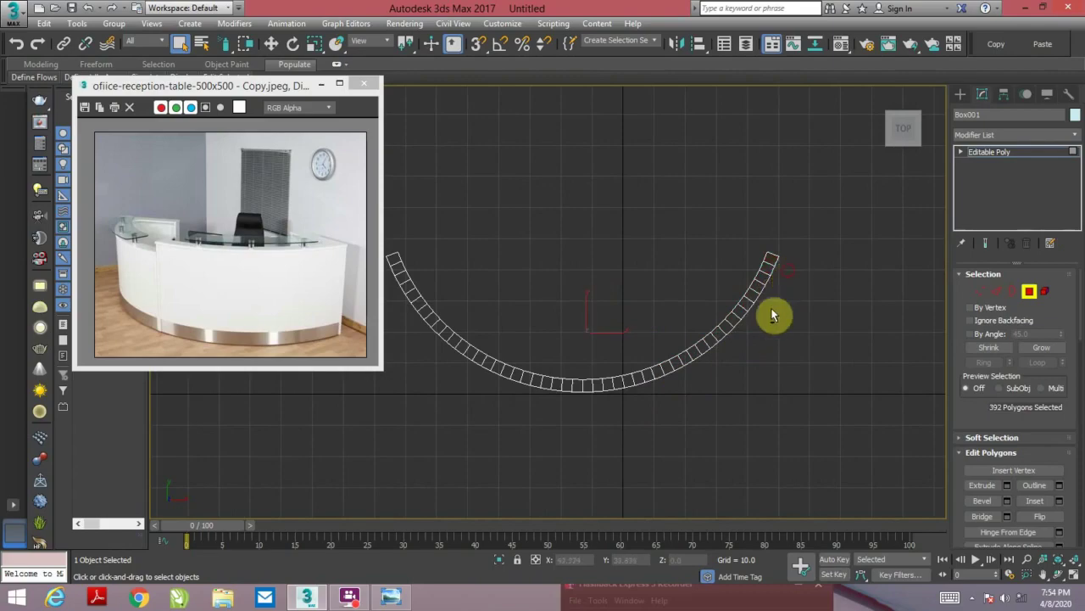
mouse_move(758, 388)
middle_mouse_down("alt")
mouse_move(766, 427)
mouse_move(477, 325)
middle_mouse_up("alt")
left_click_drag(509, 353, 516, 412, "alt")
mouse_move(517, 413)
middle_mouse_down("alt")
mouse_move(612, 419)
mouse_move(501, 211)
middle_mouse_up("alt")
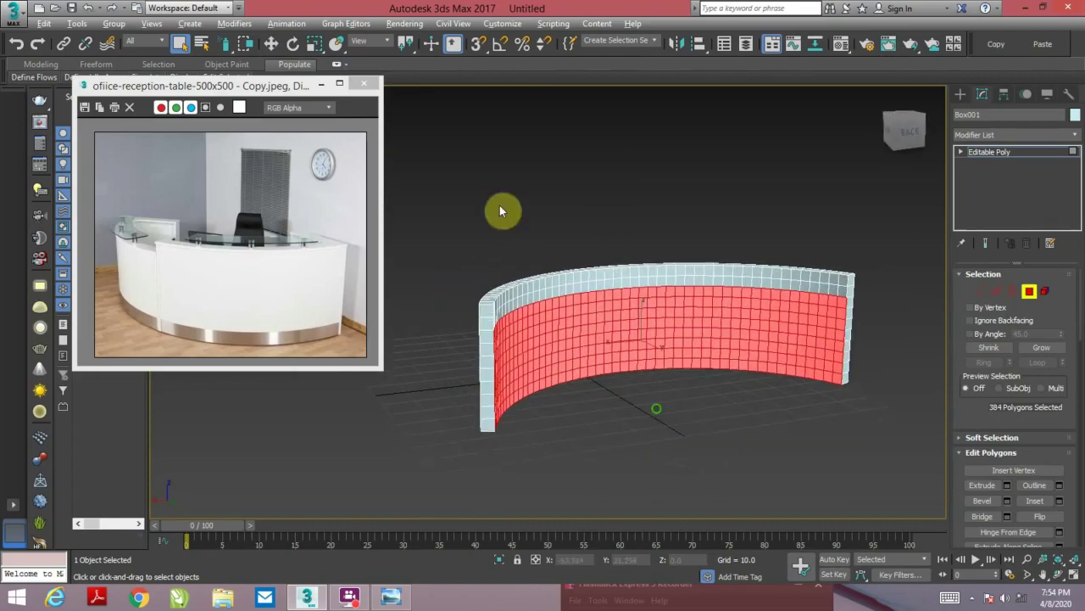
left_click(229, 48)
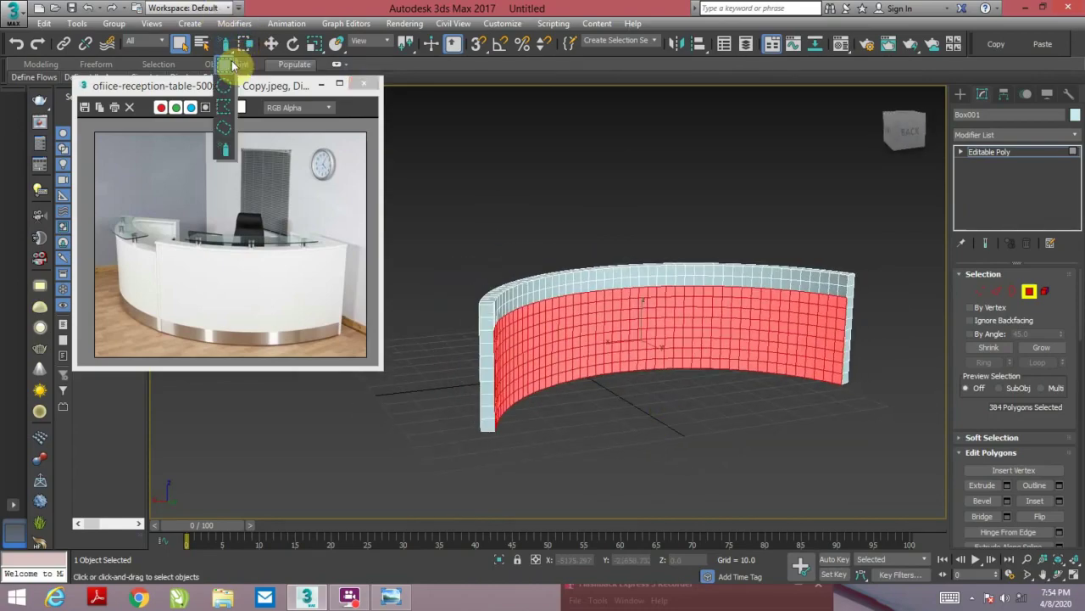
middle_click_drag(637, 283, 736, 237, "alt")
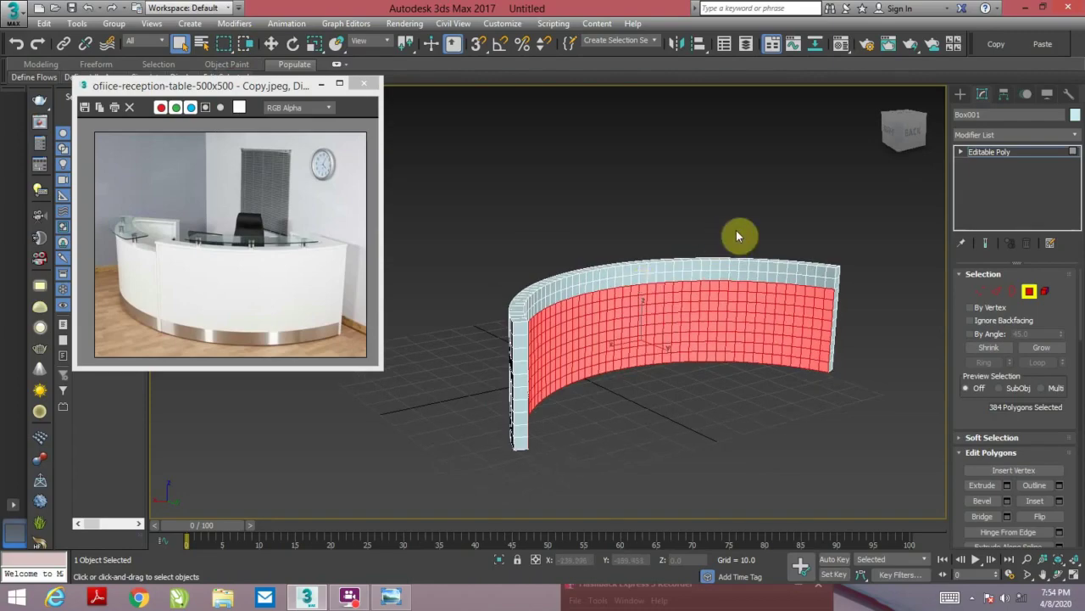
- Extrude the selected inner-wall polygons, starting at about 23.7 units
right_click(699, 194)
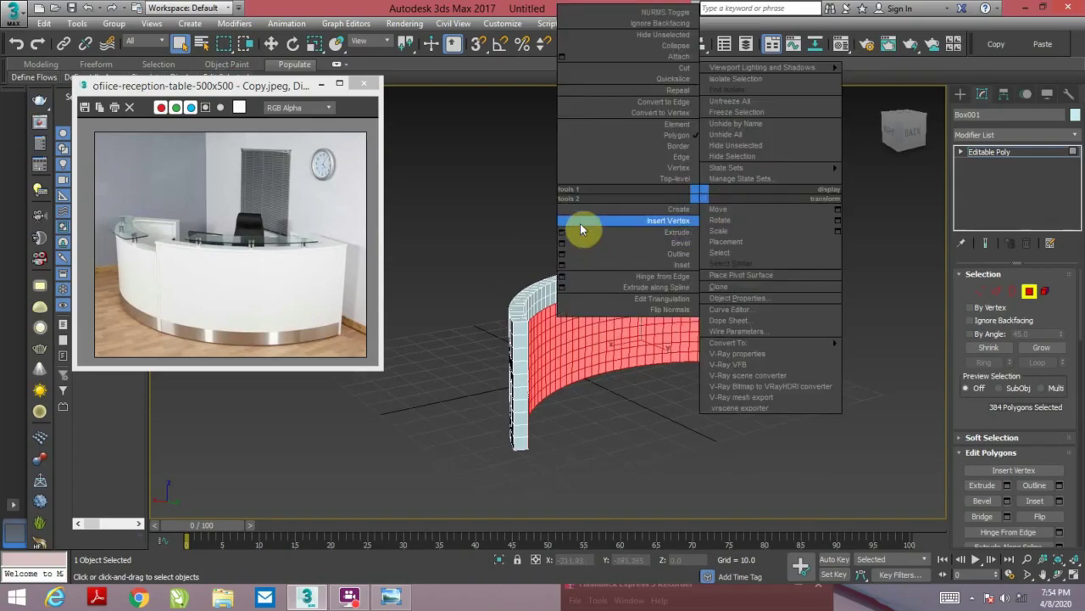
left_click(562, 235)
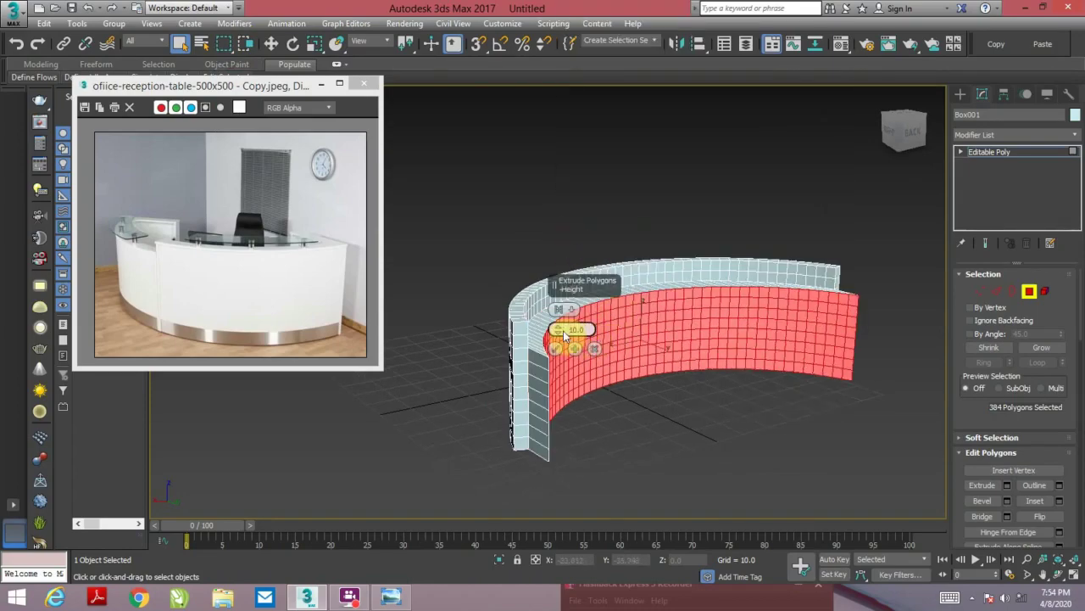
left_click_drag(558, 329, 560, 257)
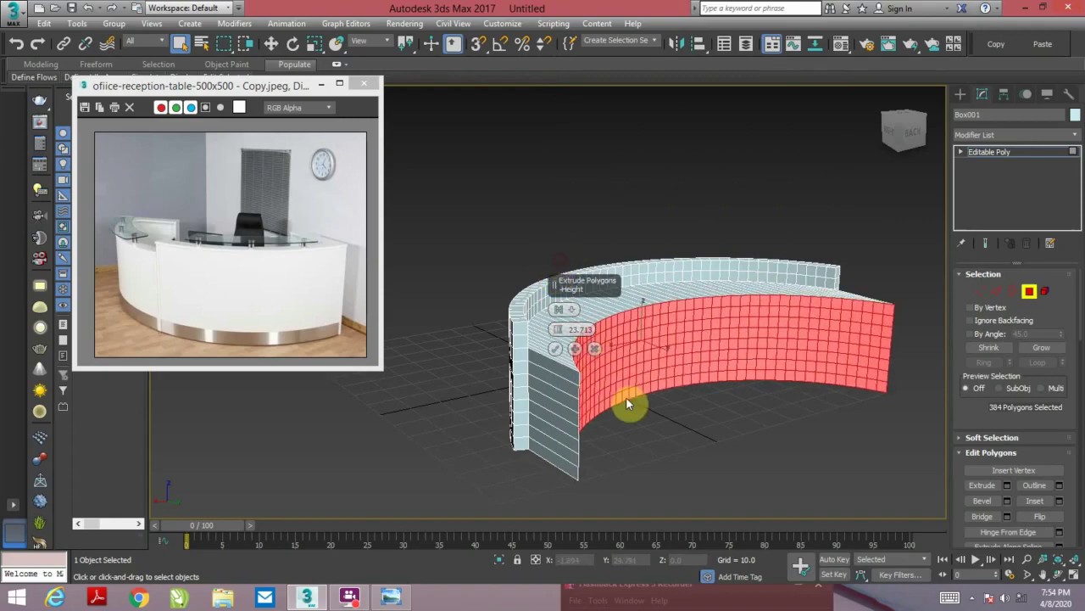
mouse_move(675, 416)
middle_mouse_down("alt")
mouse_move(620, 429)
mouse_move(518, 359)
mouse_move(595, 424)
middle_mouse_up("alt")
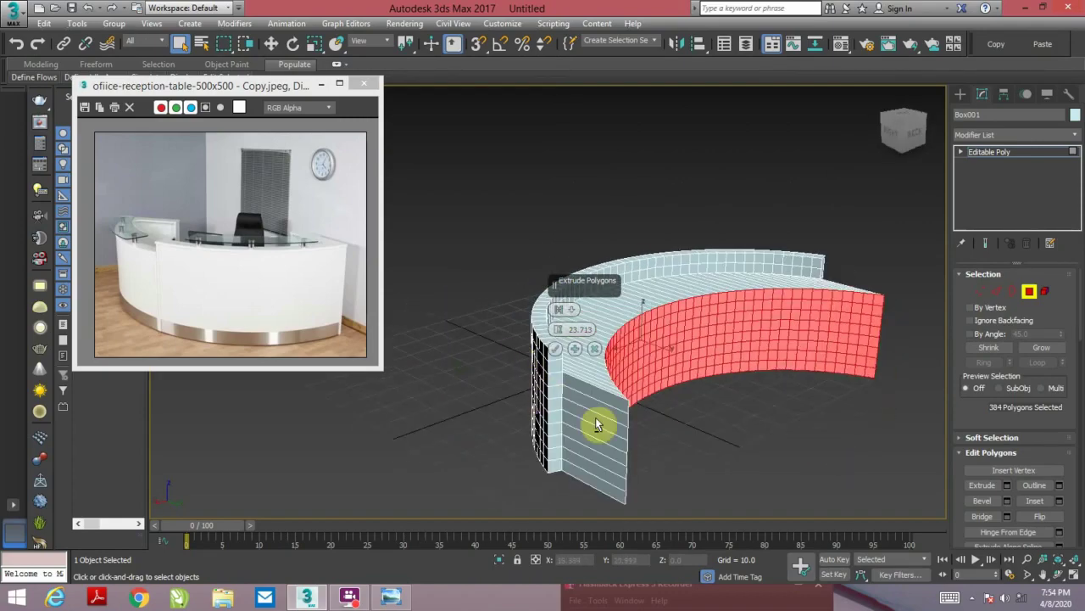
mouse_move(664, 416)
middle_mouse_down("alt")
mouse_move(596, 424)
mouse_move(642, 425)
middle_mouse_up("alt")
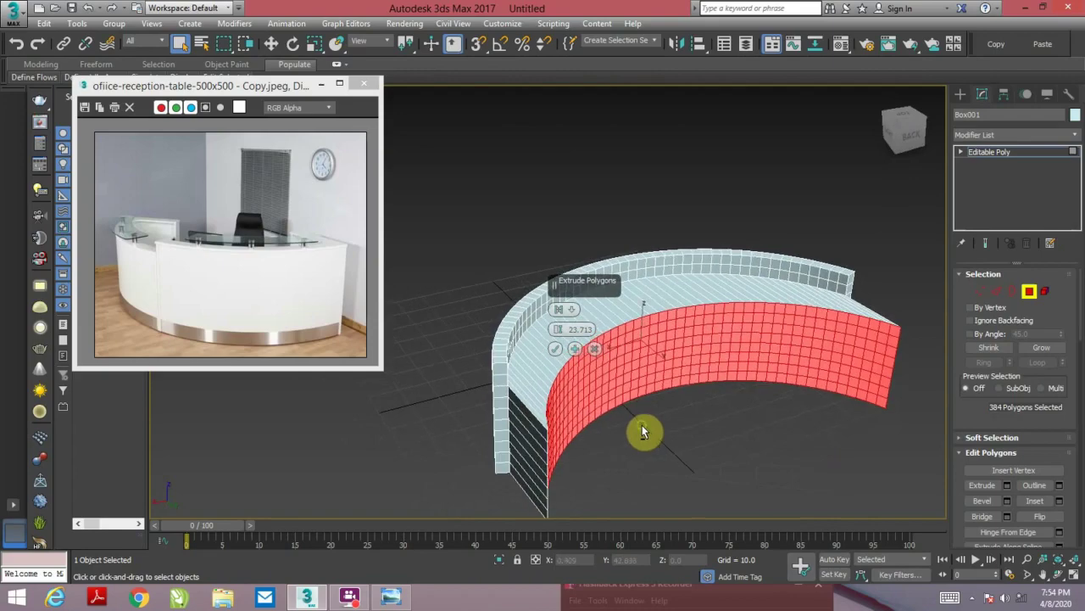
- Extrude along Local Normal and confirm the extrusion at height 18.906
left_click(574, 316)
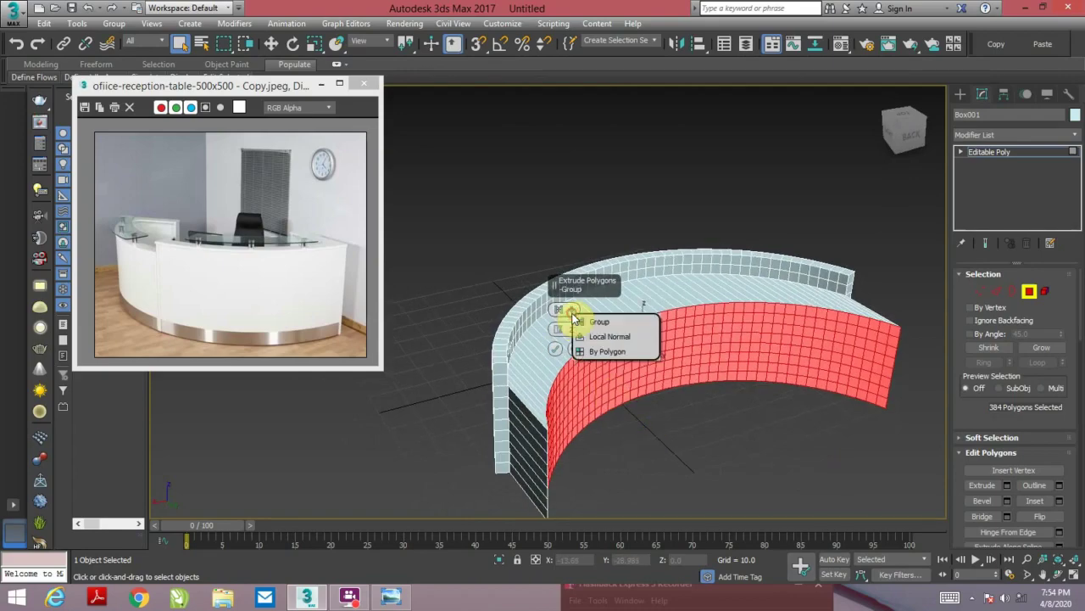
left_click(613, 334)
mouse_move(613, 334)
middle_mouse_down("alt")
mouse_move(645, 379)
mouse_move(357, 343)
middle_mouse_up("alt")
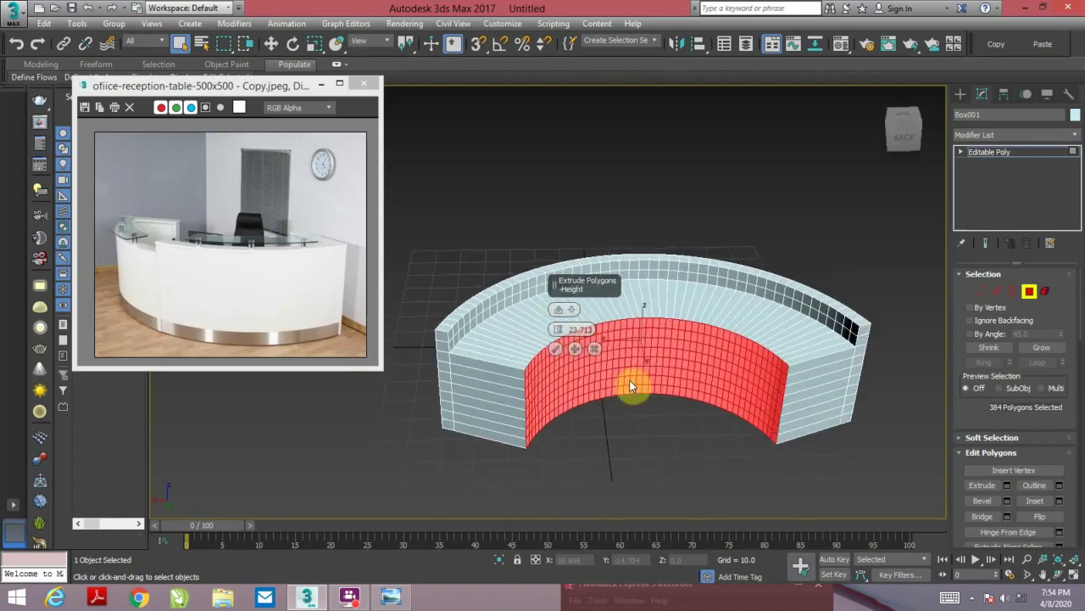
mouse_move(635, 381)
middle_mouse_down("alt")
mouse_move(602, 381)
mouse_move(701, 368)
mouse_move(676, 385)
mouse_move(792, 380)
mouse_move(585, 394)
mouse_move(637, 310)
middle_mouse_up("alt")
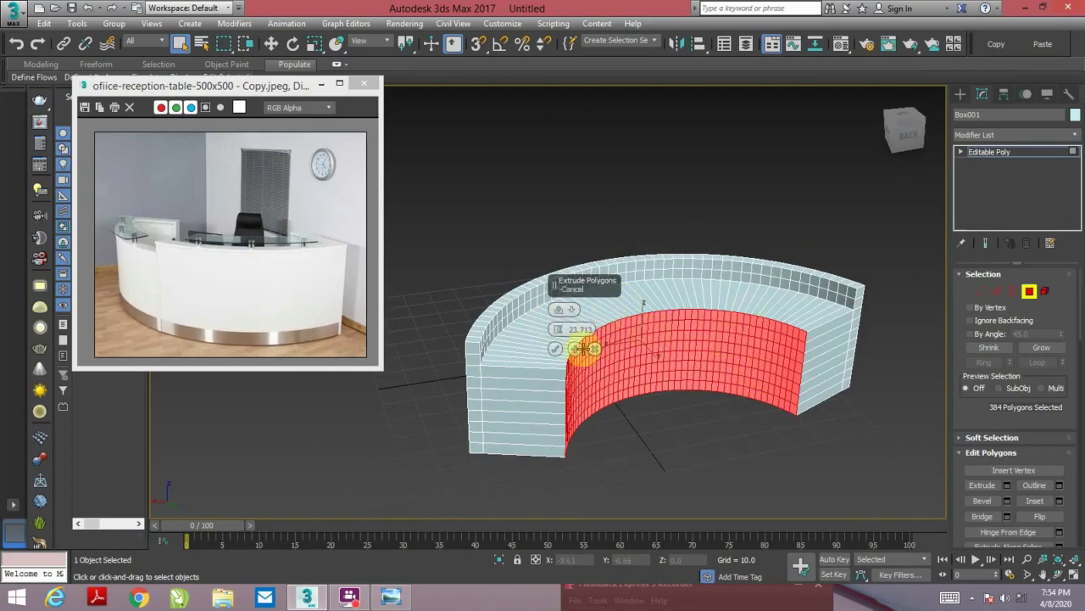
middle_click_drag(625, 351, 635, 346, "alt")
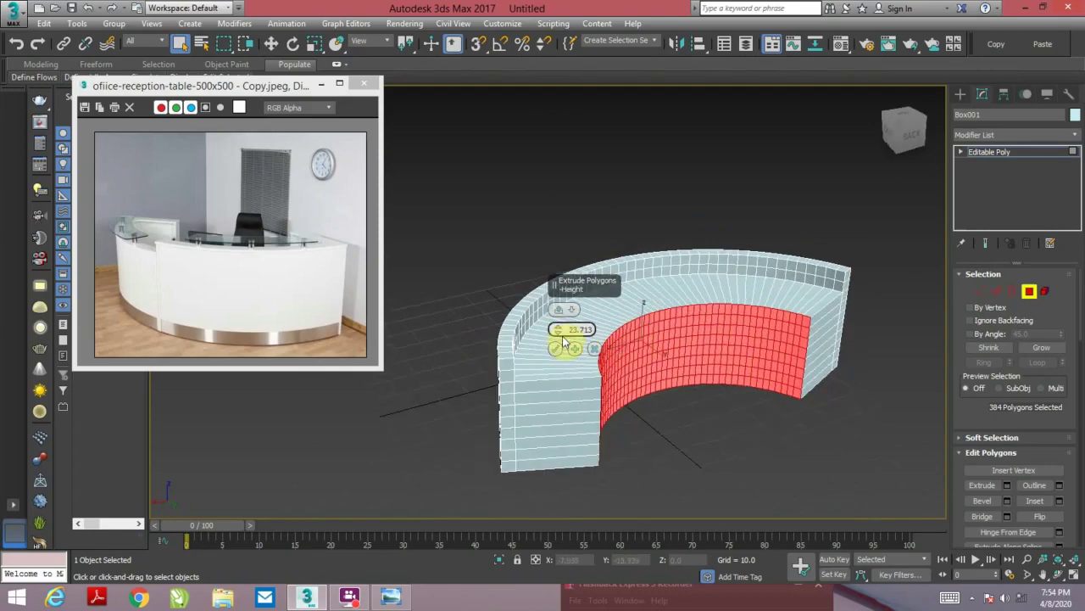
left_click_drag(559, 336, 572, 352)
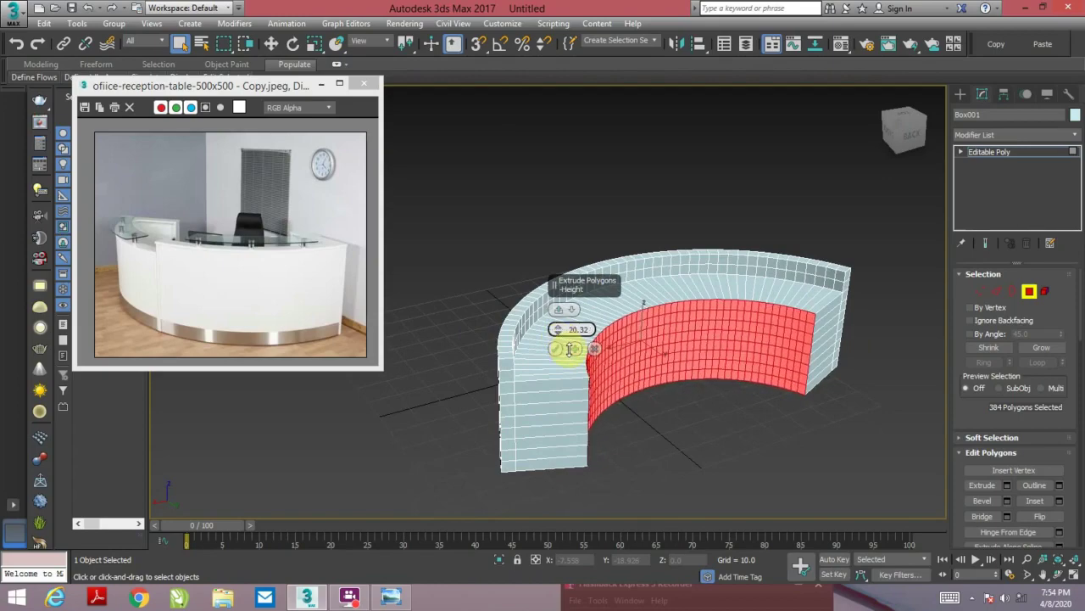
left_click_drag(572, 352, 574, 356)
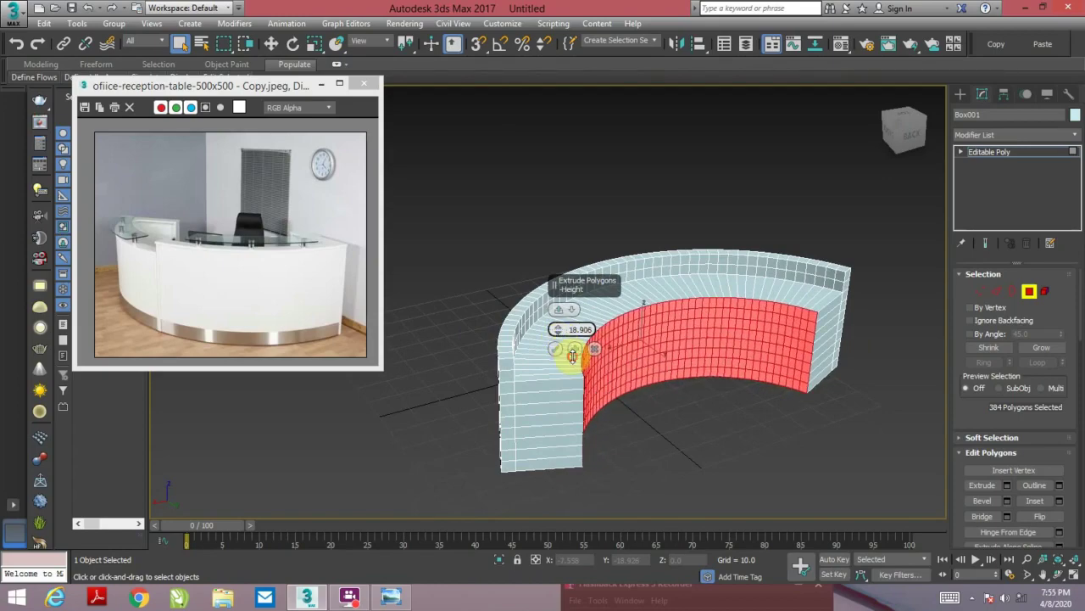
left_click(555, 350)
mouse_move(605, 363)
middle_mouse_down("alt")
mouse_move(693, 395)
mouse_move(695, 380)
mouse_move(804, 410)
mouse_move(743, 368)
mouse_move(792, 364)
mouse_move(829, 339)
middle_mouse_up("alt")
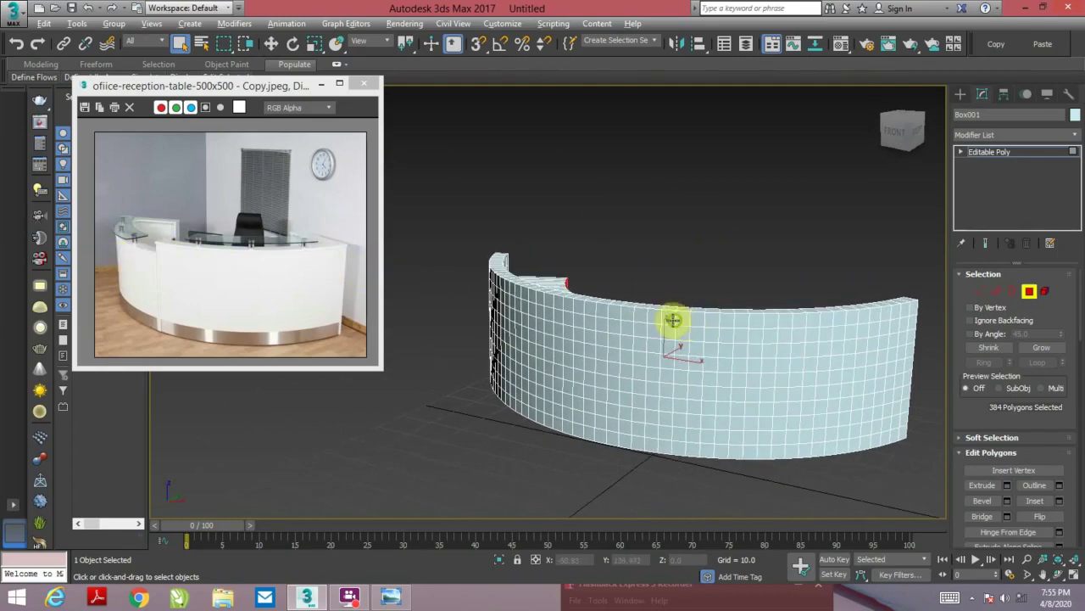
mouse_move(672, 320)
middle_mouse_down("alt")
mouse_move(491, 332)
mouse_move(477, 317)
mouse_move(507, 324)
middle_mouse_up("alt")
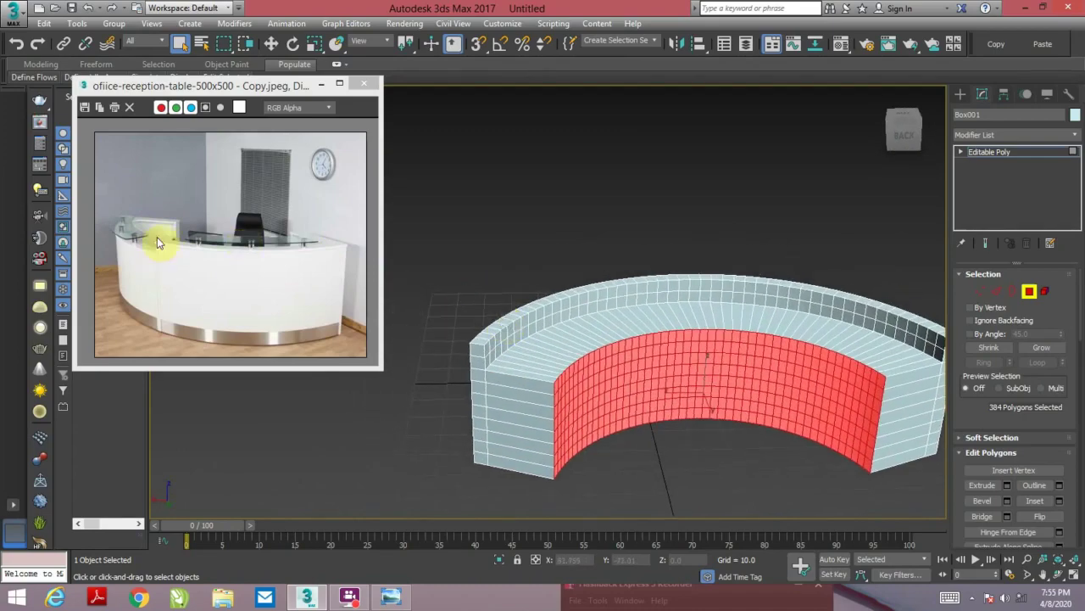
- In the Top view, select 31 top polygons along the outer rim, starting from the desk's right end
key("alt+w")
key("alt+w")
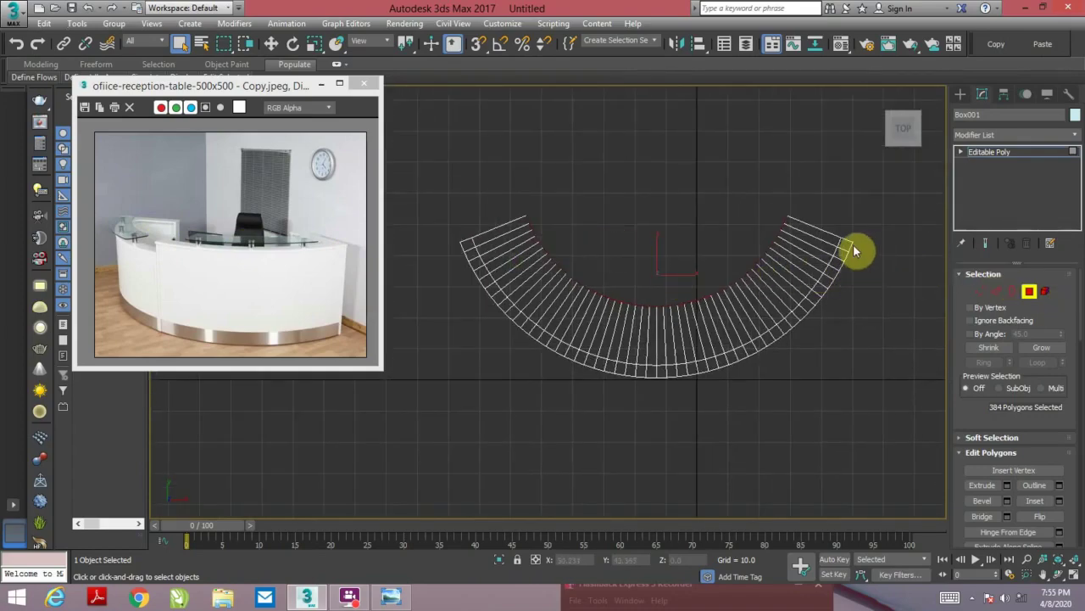
left_click(848, 245)
left_click(841, 255, "ctrl")
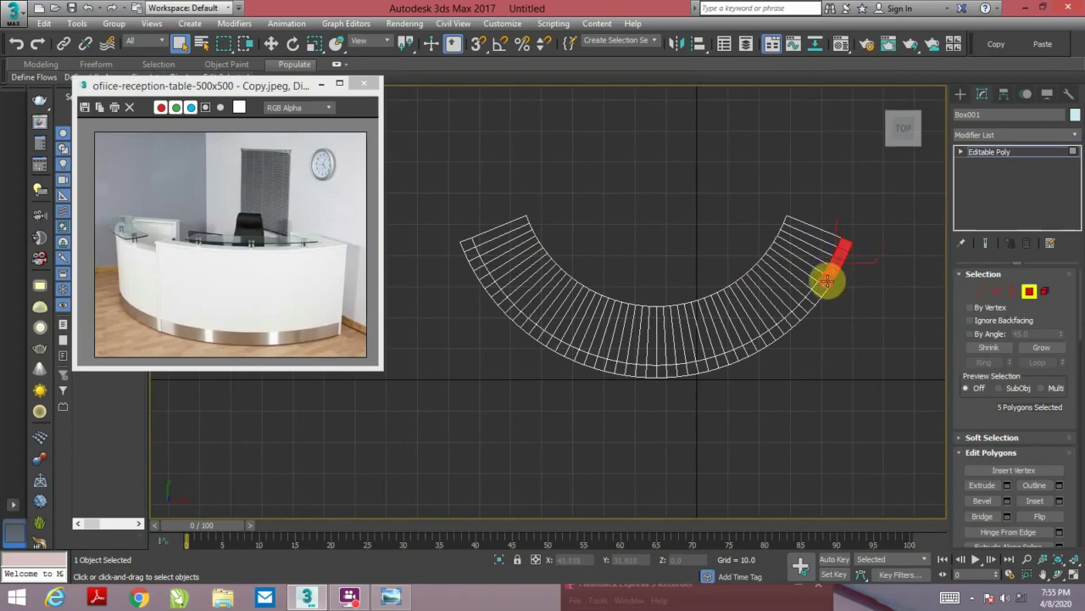
left_click(814, 297, "ctrl")
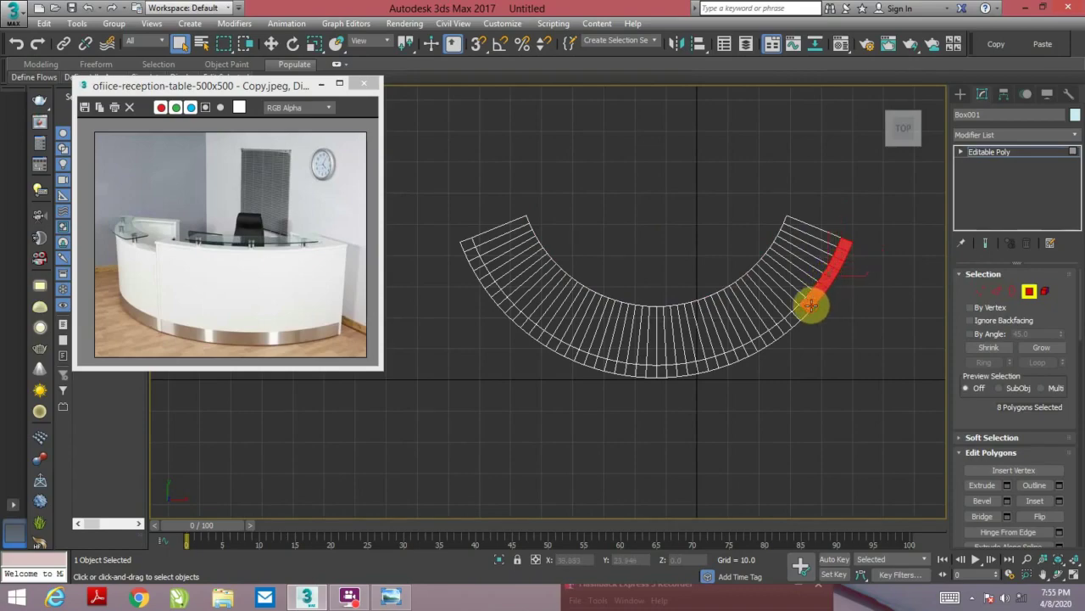
left_click(801, 314, "ctrl")
left_click(782, 330, "ctrl")
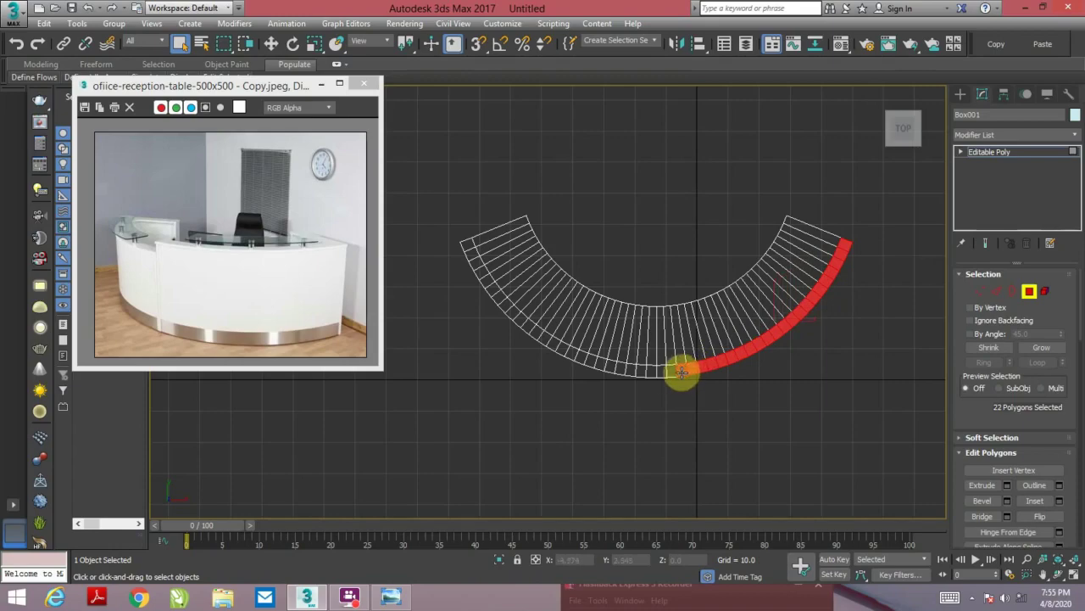
left_click(650, 370, "ctrl")
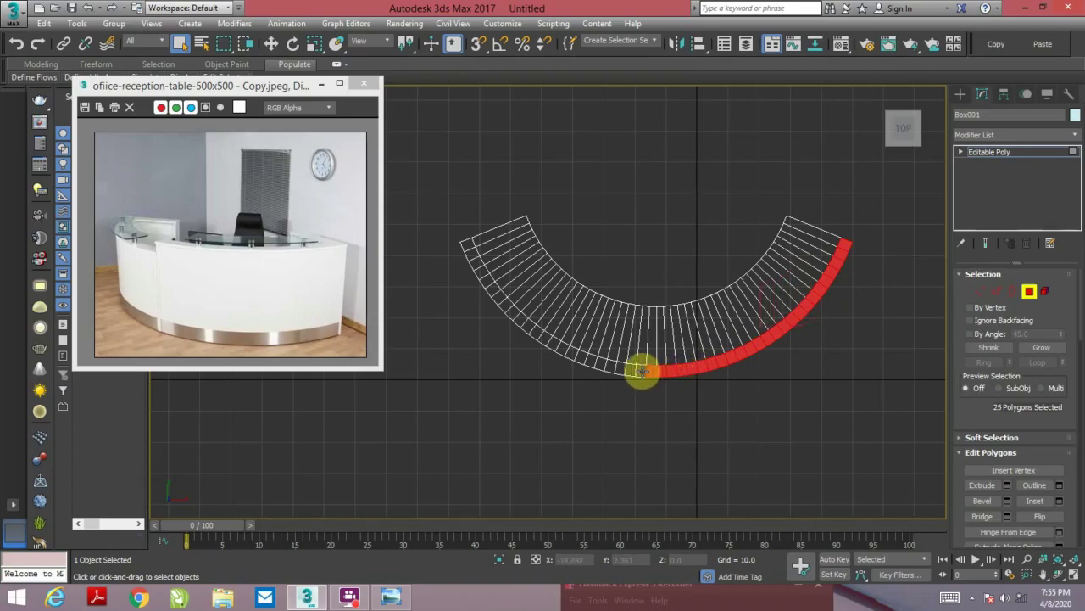
left_click(630, 371, "ctrl")
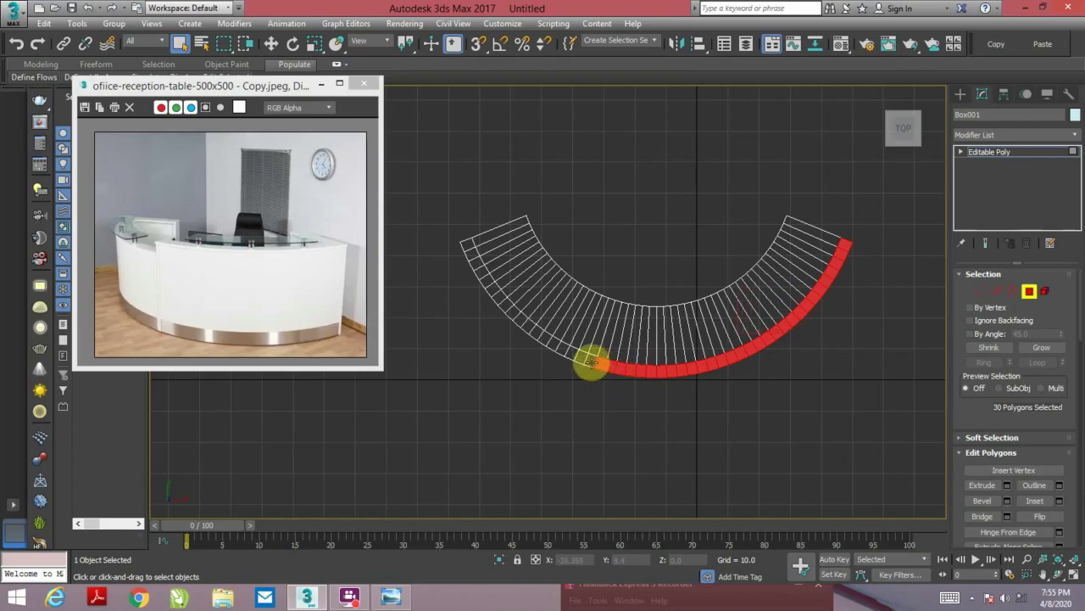
left_click(592, 363, "ctrl")
key("alt+w")
key("alt+w")
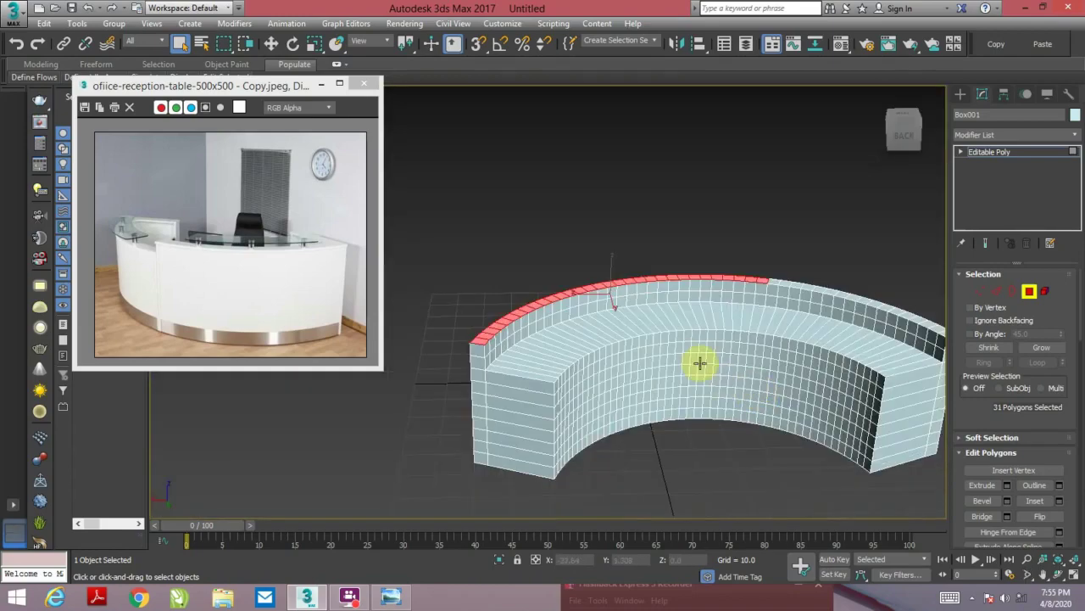
mouse_move(699, 363)
middle_mouse_down("alt")
mouse_move(732, 354)
mouse_move(696, 340)
mouse_move(819, 337)
mouse_move(765, 332)
mouse_move(765, 358)
mouse_move(819, 243)
middle_mouse_up("alt")
- Extrude the selected rim polygons upward about 8.727 units into a raised lip
right_click(820, 243)
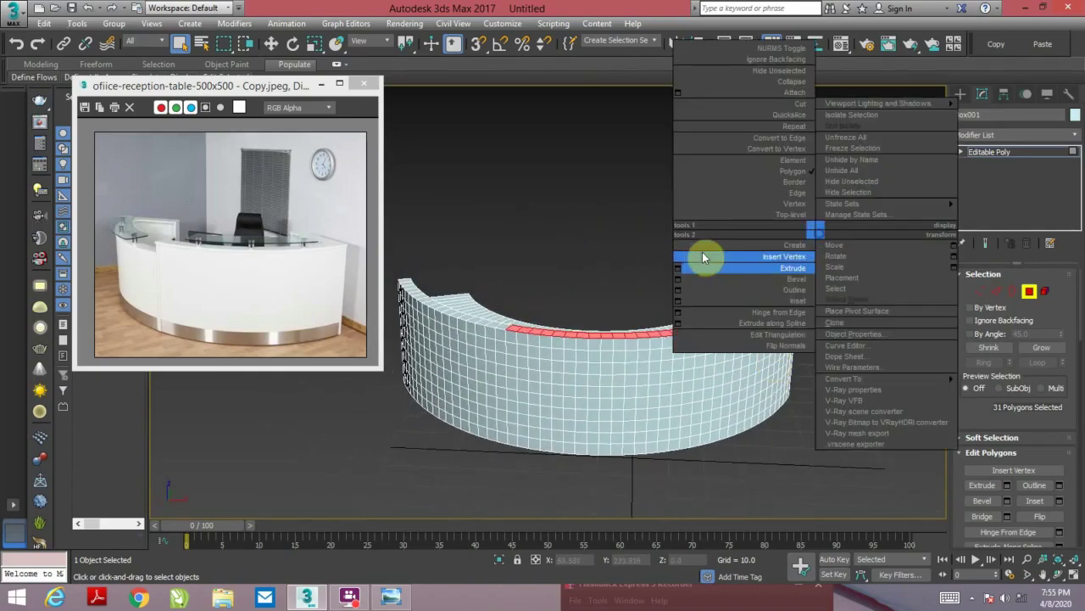
left_click(678, 262)
middle_click_drag(619, 302, 758, 296)
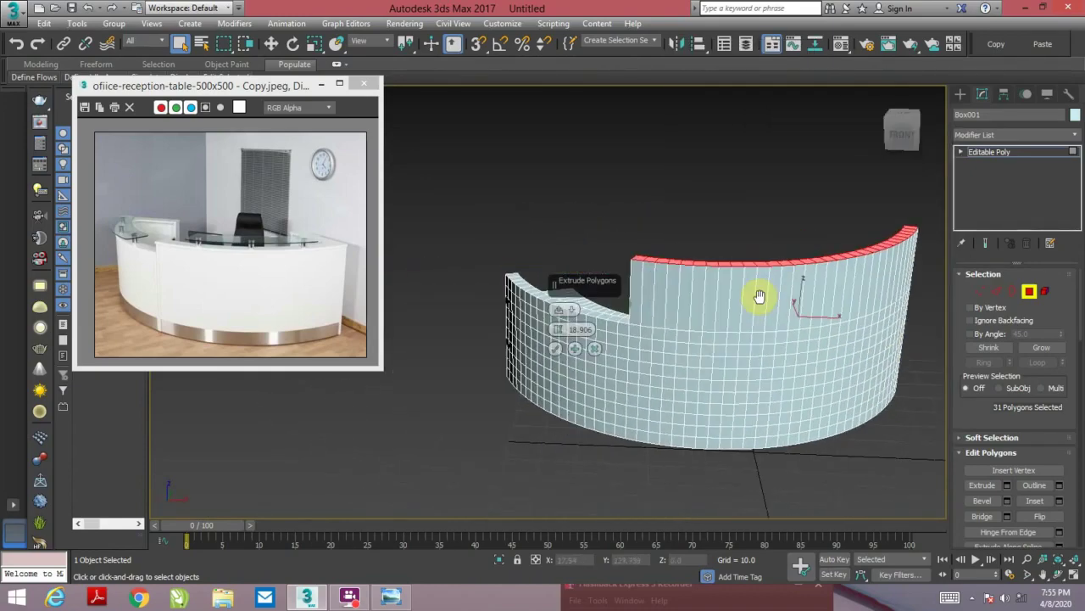
left_click_drag(557, 337, 571, 383)
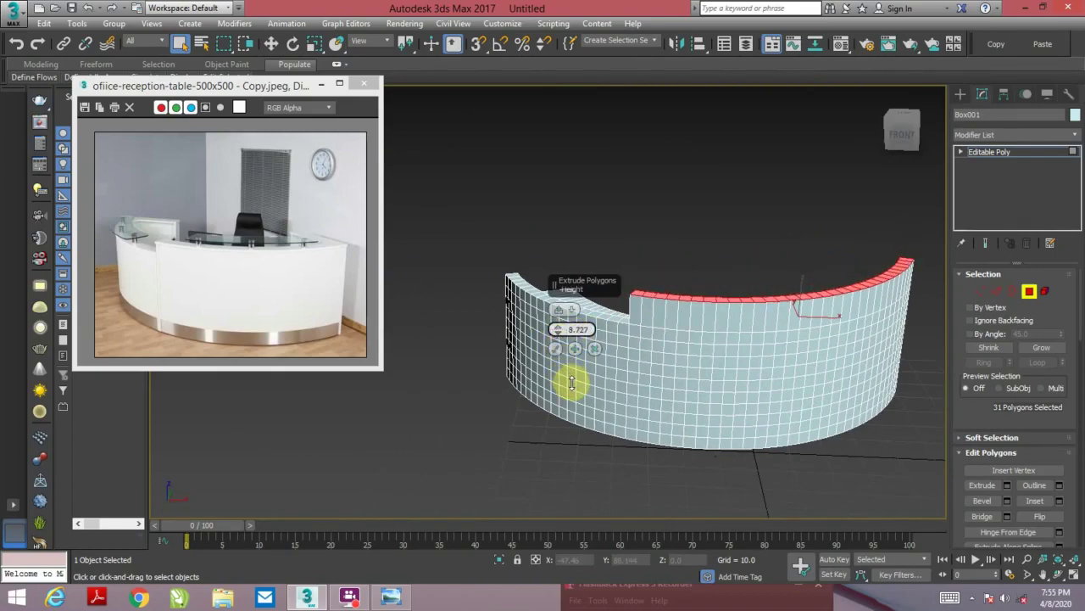
left_click(555, 349)
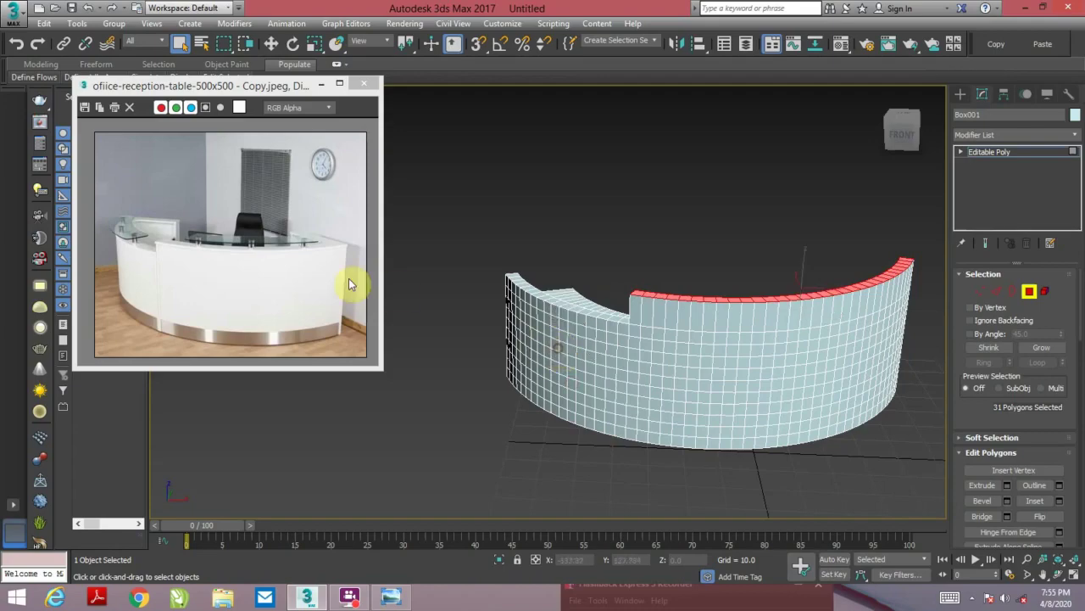
mouse_move(594, 292)
middle_mouse_down("alt")
mouse_move(703, 315)
mouse_move(642, 313)
mouse_move(649, 297)
middle_mouse_up("alt")
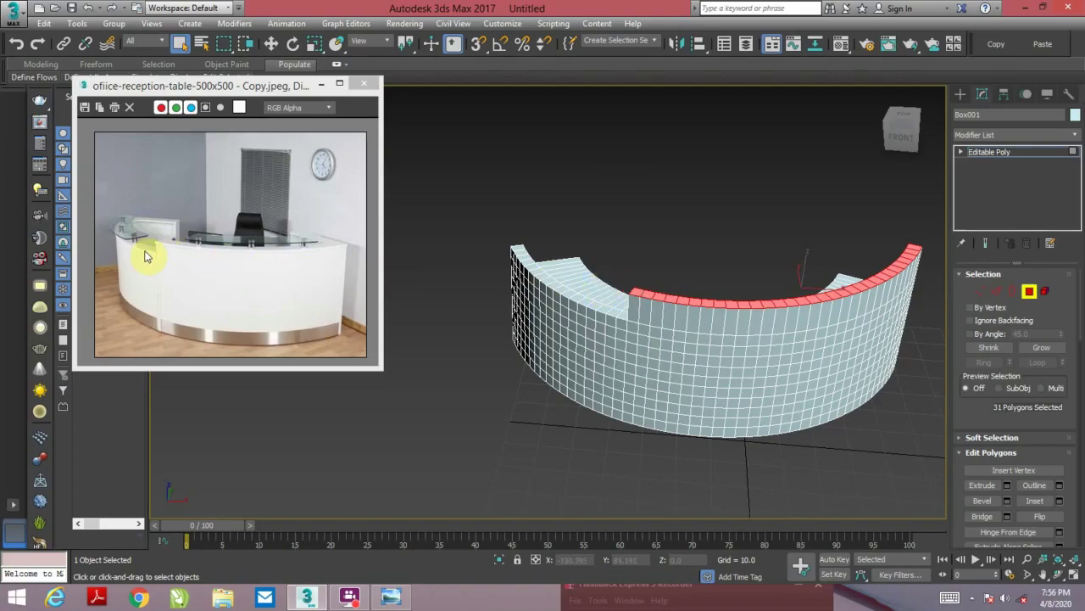
- Zoom in on the unraised half and select the first top rim polygons beside the lip's end
mouse_move(568, 300)
middle_mouse_down("alt")
mouse_move(577, 291)
mouse_move(667, 303)
middle_mouse_up("alt")
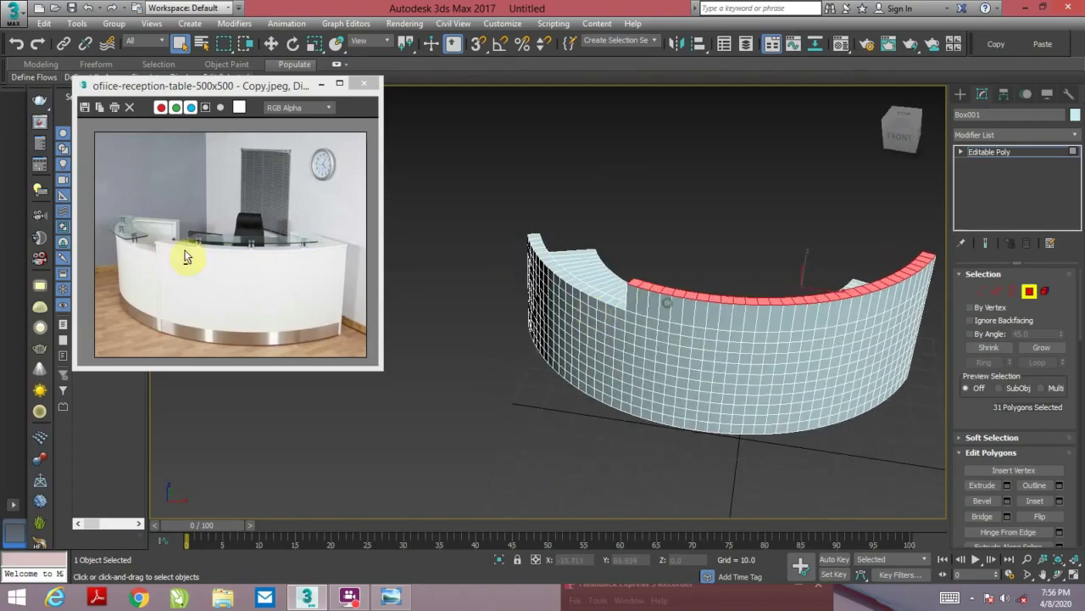
mouse_move(708, 243)
middle_mouse_down("alt")
mouse_move(734, 281)
mouse_move(720, 339)
middle_mouse_up("alt")
scroll(710, 295, "up", 4)
middle_click_drag(710, 294, 662, 279, "alt")
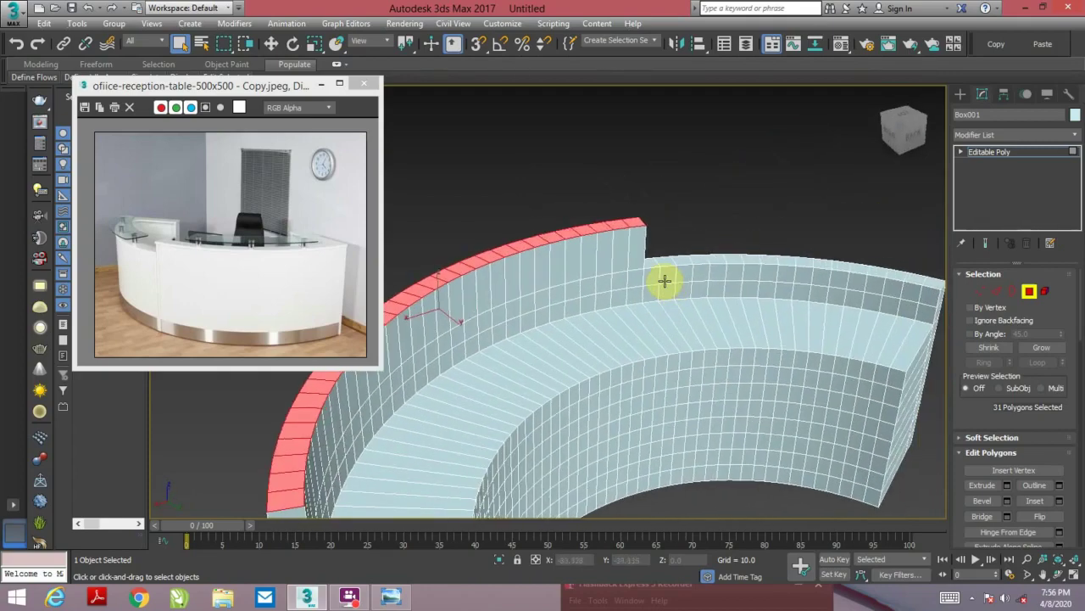
left_click(655, 277)
left_click(649, 291, "ctrl")
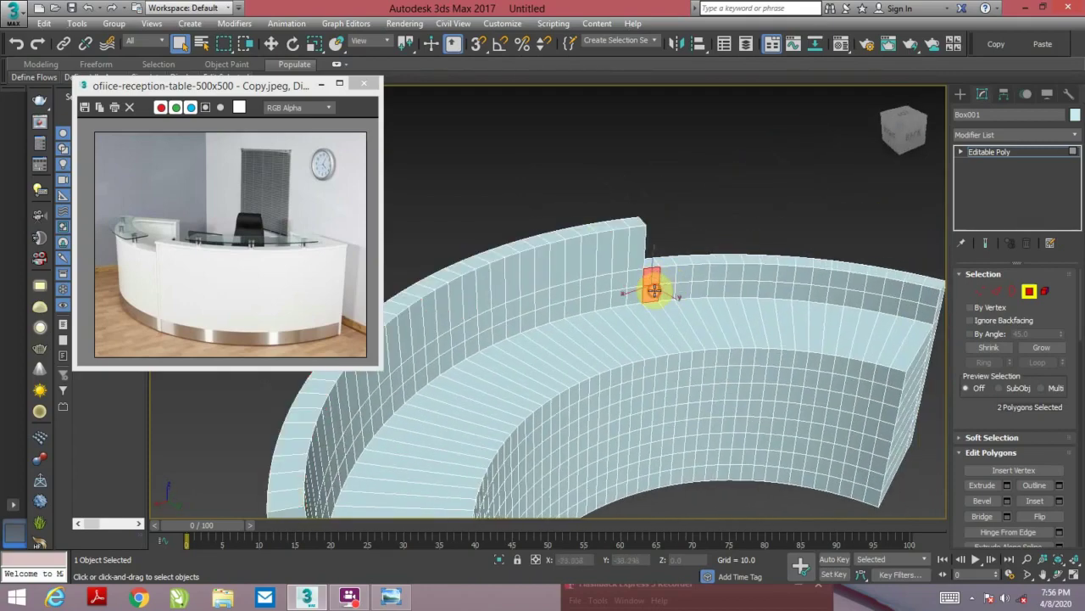
left_click(707, 273, "ctrl")
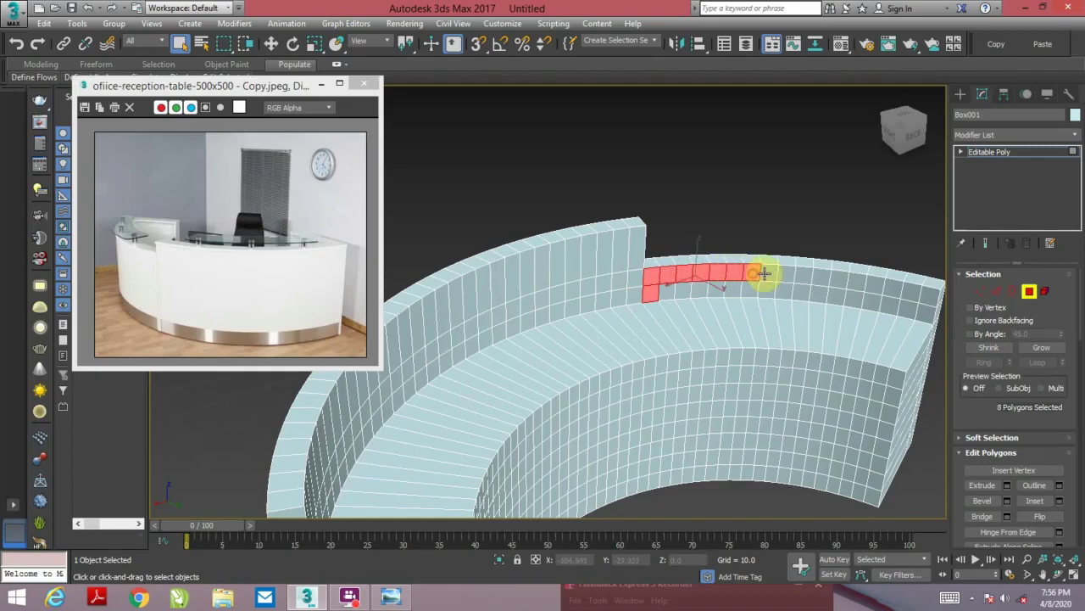
left_click(824, 278, "ctrl")
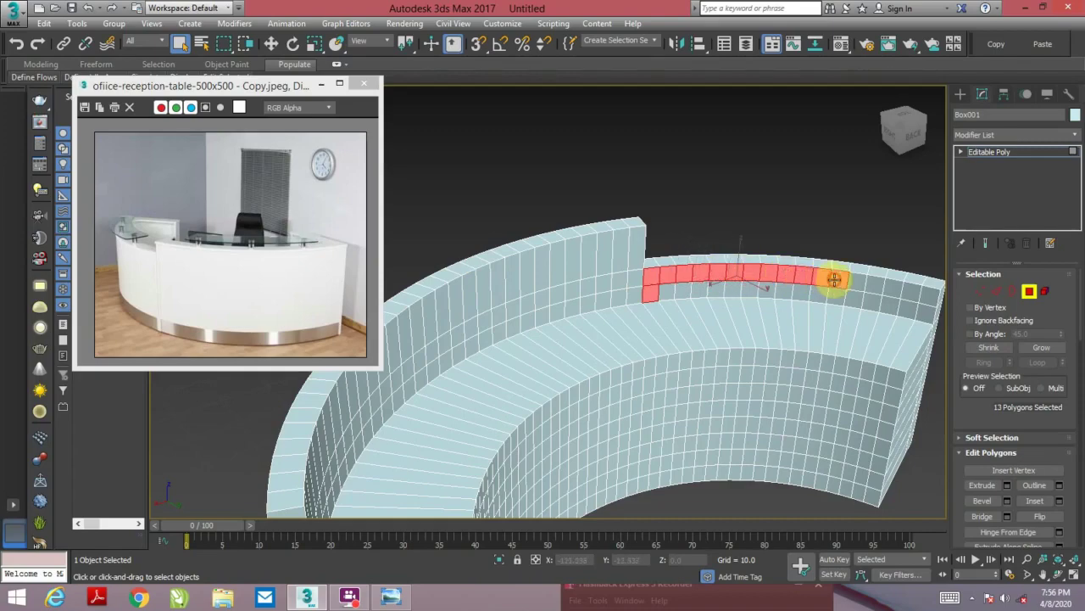
left_click(841, 283, "ctrl")
left_click(867, 288, "ctrl")
- Extend the rim selection to 33 polygons, then leave Polygon sub-object level
left_click(889, 290, "ctrl")
left_click(909, 292, "ctrl")
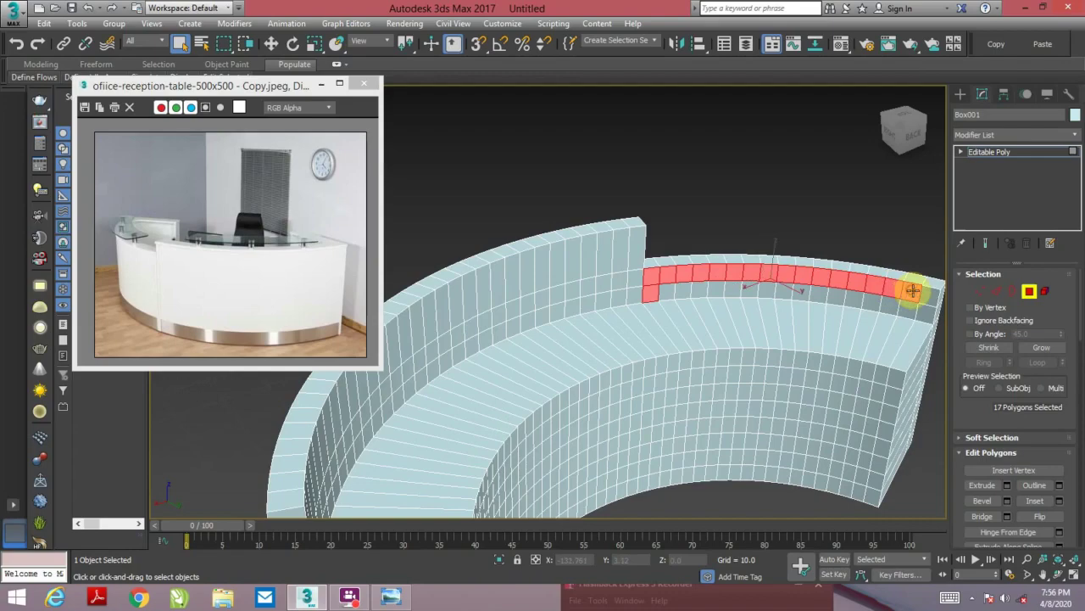
left_click(926, 297, "ctrl")
left_click(908, 311, "ctrl")
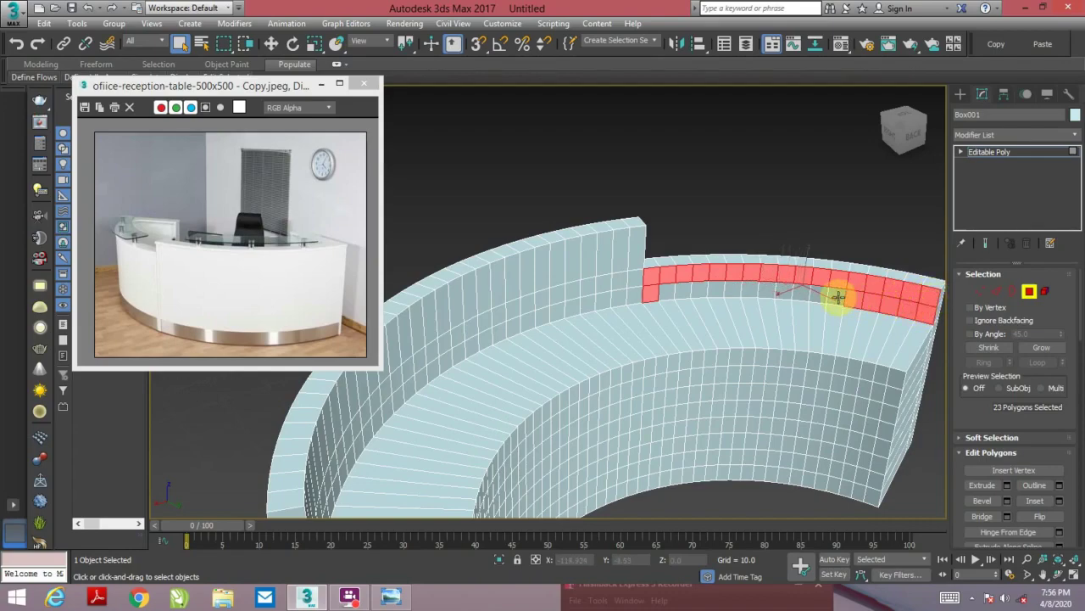
left_click(798, 292, "ctrl")
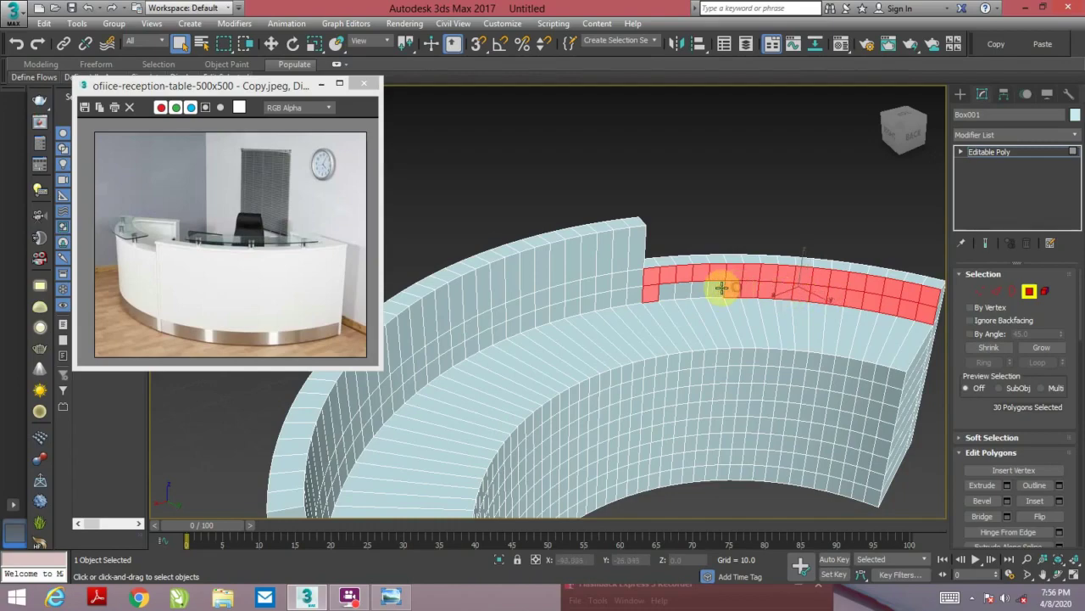
left_click(659, 287, "ctrl")
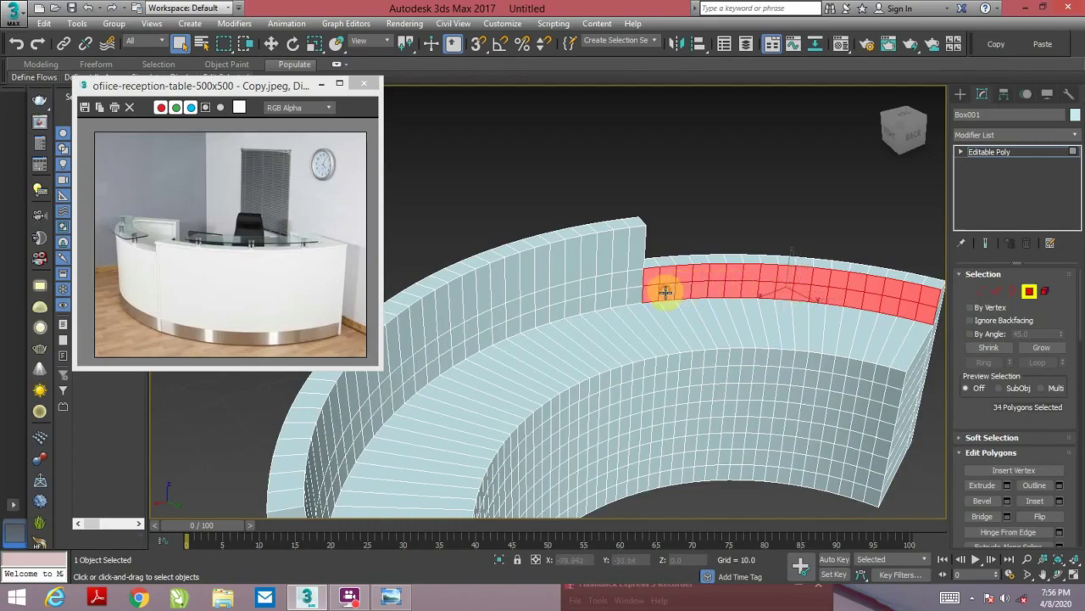
middle_click_drag(660, 287, 770, 294, "alt")
right_click(770, 289)
left_click(634, 318)
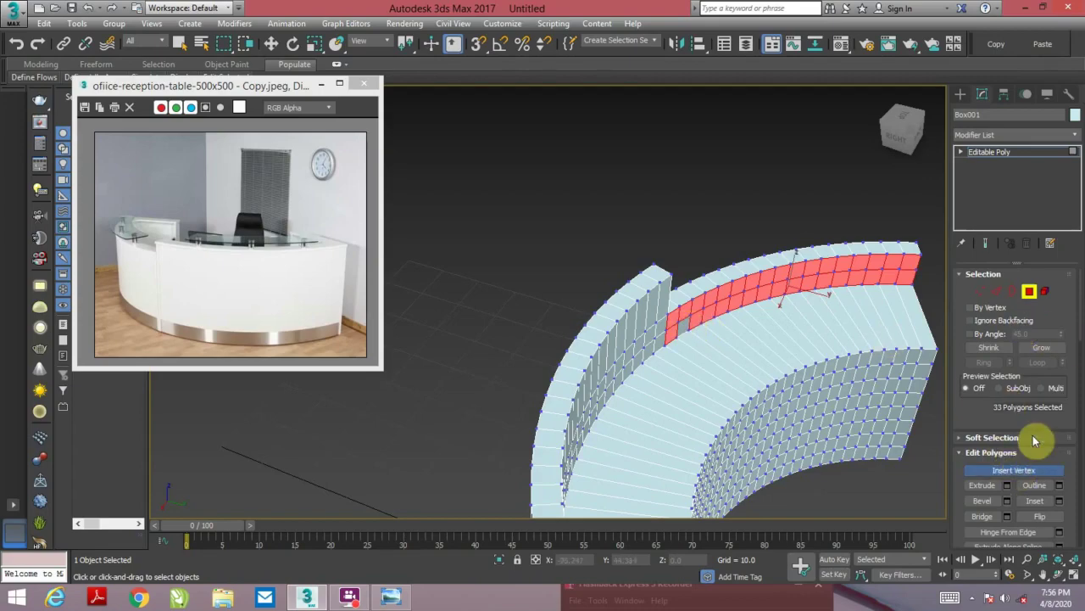
left_click(1030, 291)
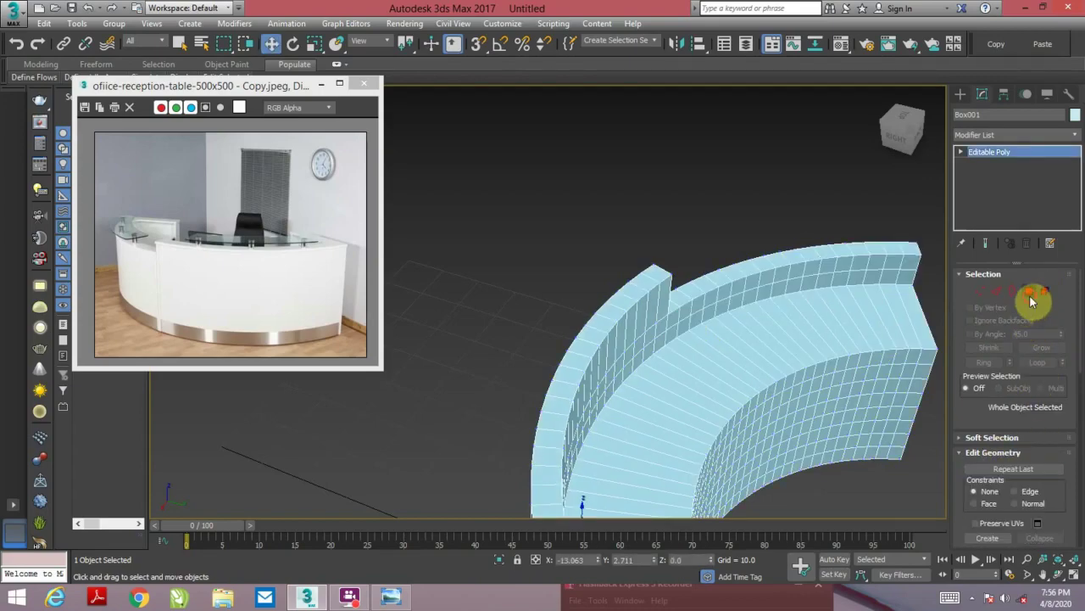
- Extrude the selected top strip 2.224 units with a changed extrusion type into a raised ledge
left_click(1030, 291)
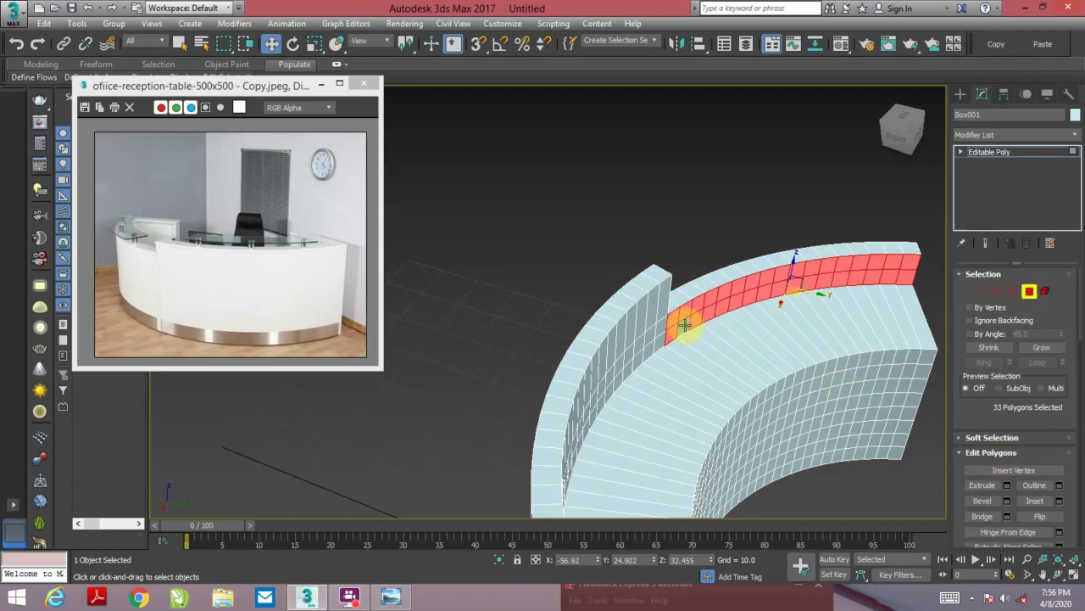
right_click(723, 261)
left_click(589, 298)
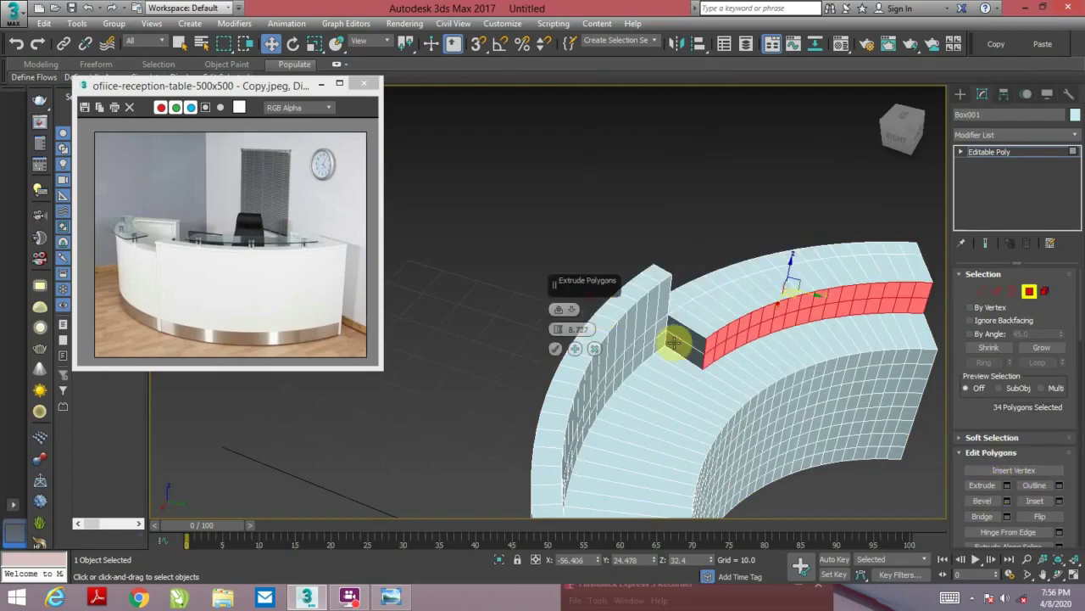
left_click(560, 311)
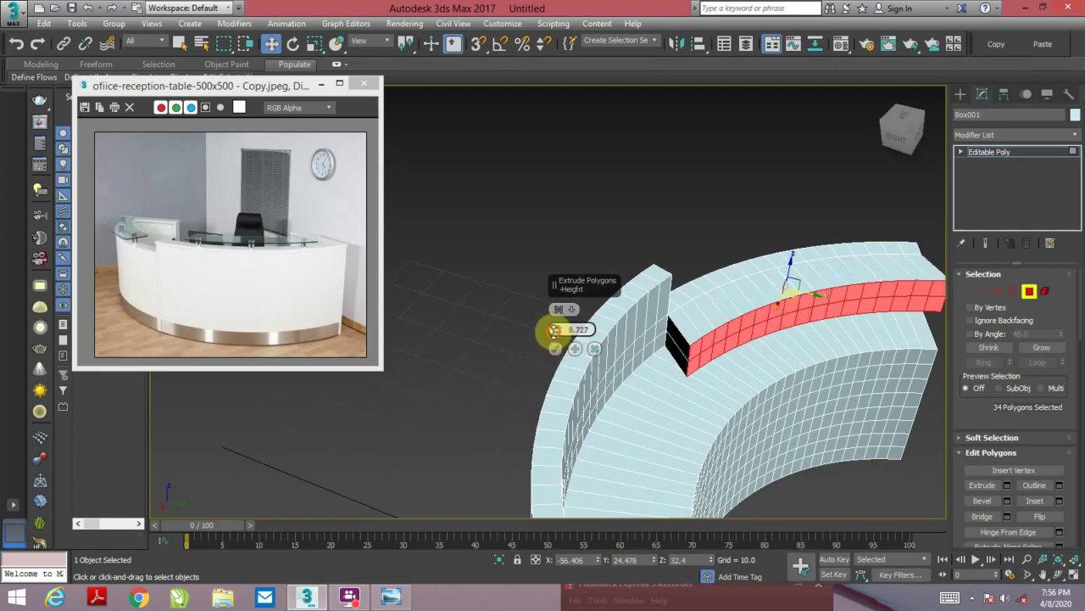
left_click_drag(554, 330, 559, 363)
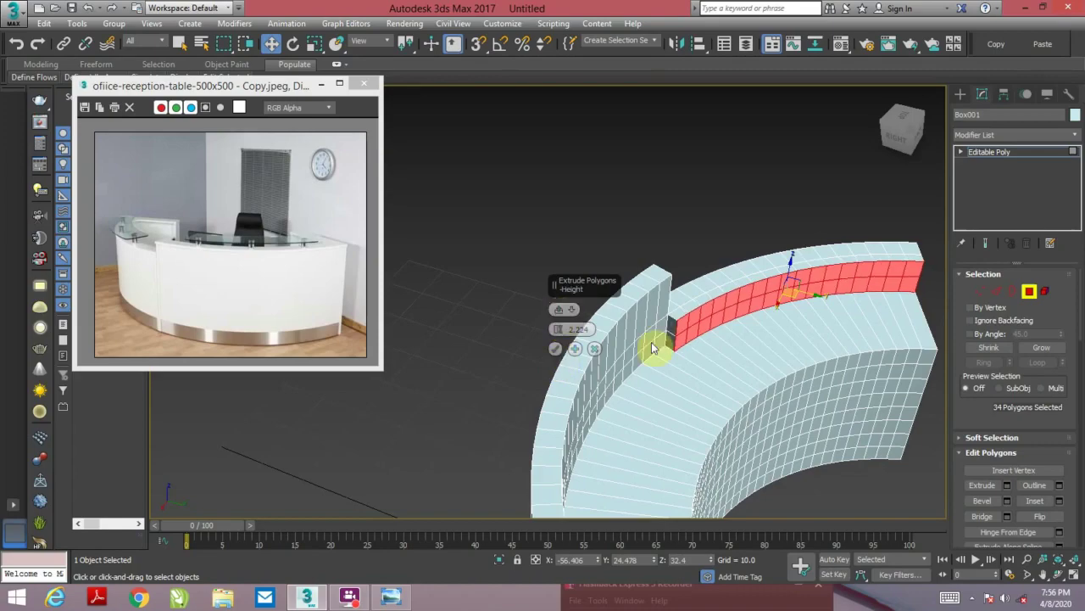
mouse_move(654, 346)
middle_mouse_down("alt")
mouse_move(745, 339)
mouse_move(686, 323)
mouse_move(817, 339)
middle_mouse_up("alt")
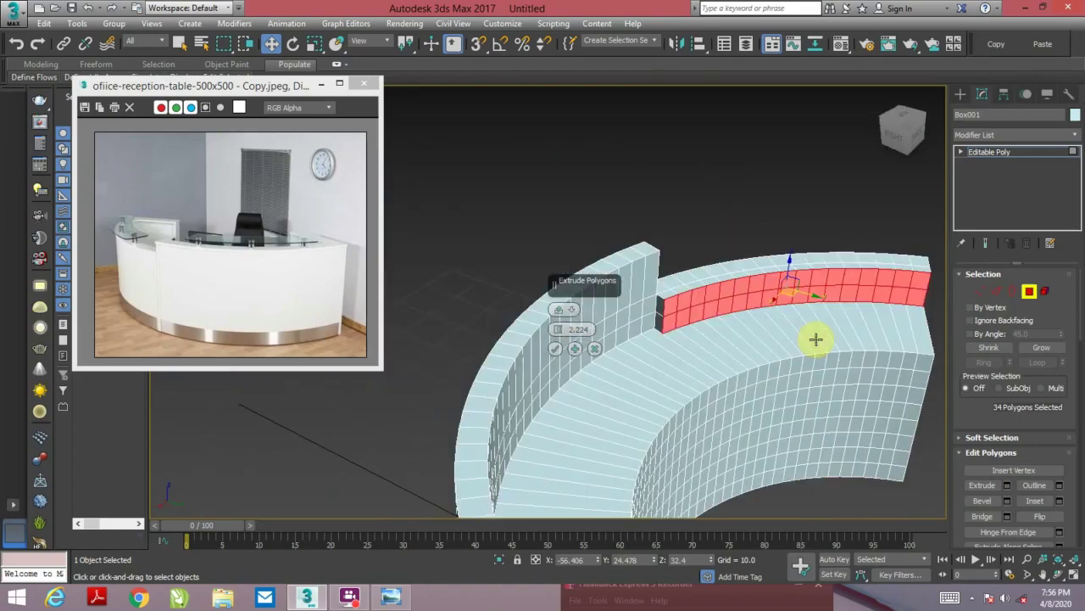
left_click(556, 350)
mouse_move(620, 225)
middle_mouse_down("alt")
mouse_move(758, 213)
mouse_move(709, 255)
mouse_move(816, 310)
mouse_move(756, 295)
mouse_move(650, 311)
mouse_move(637, 299)
middle_mouse_up("alt")
left_click(1029, 291)
- Create Cylinder001 on the desk top with AutoGrid, radius 1.253 and height 4.502
left_click(962, 95)
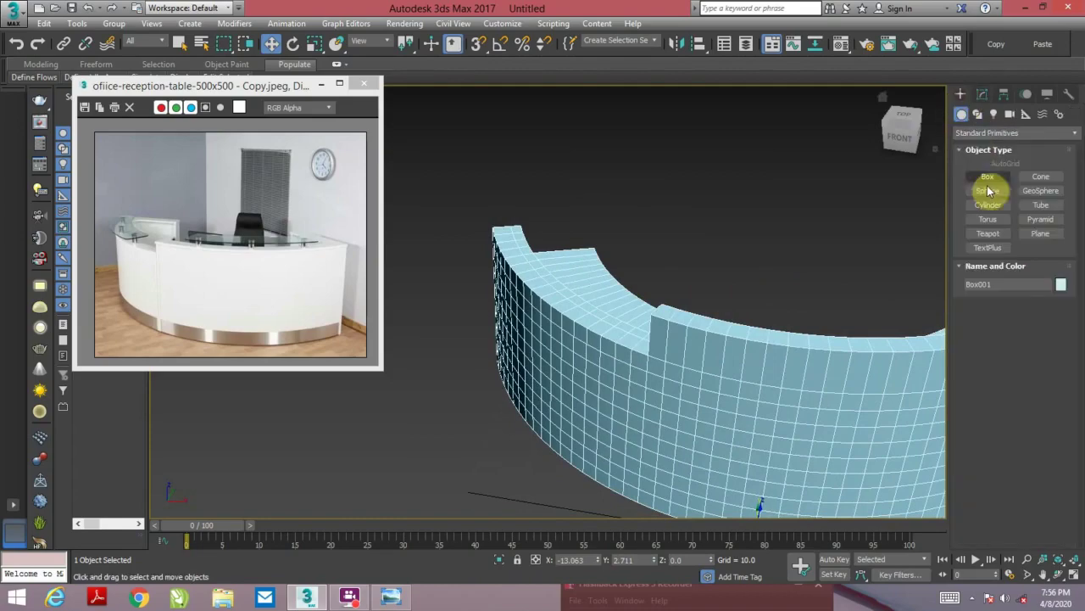
left_click(989, 206)
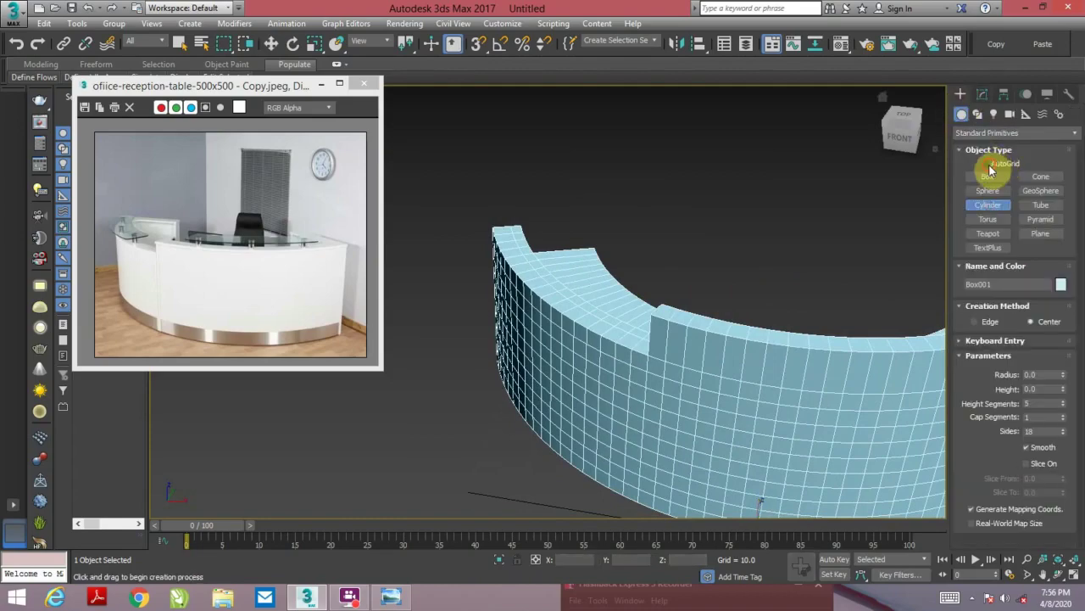
left_click(987, 163)
middle_click_drag(696, 252, 744, 279, "alt")
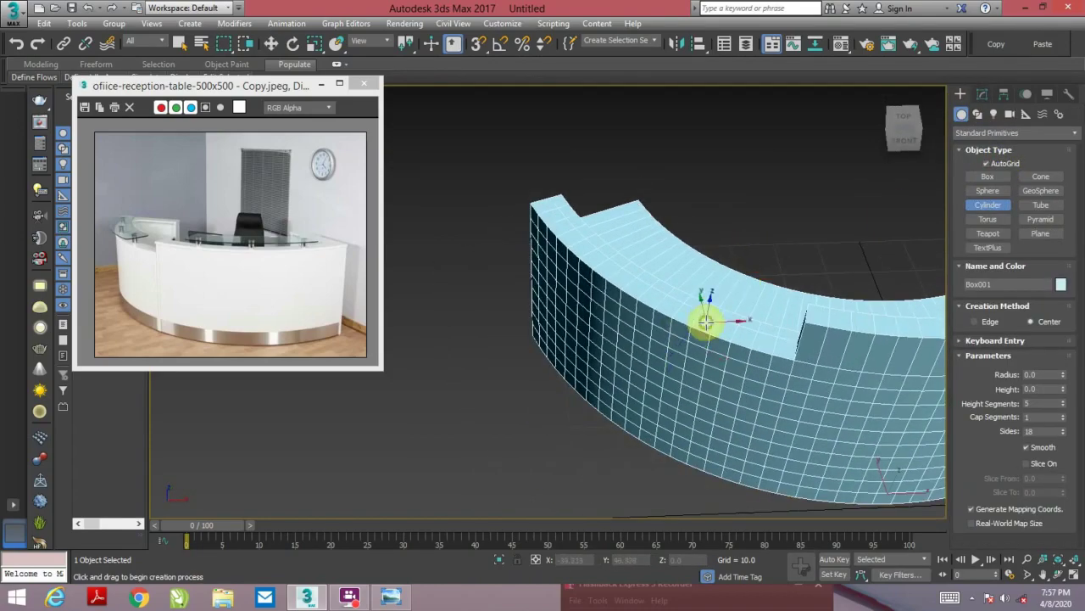
middle_click_drag(706, 324, 709, 348)
left_click_drag(702, 340, 704, 340)
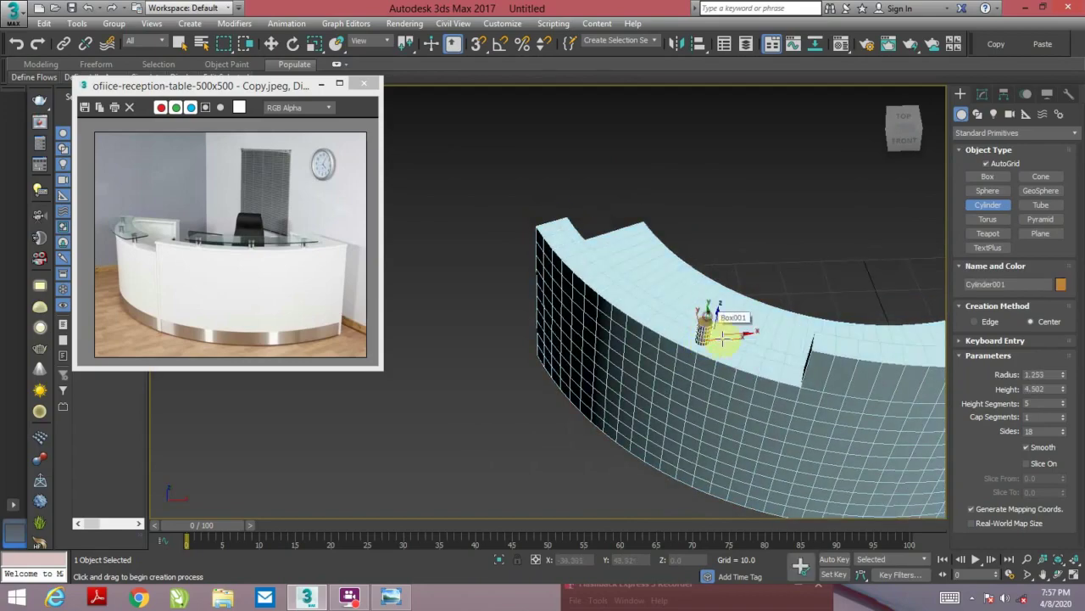
middle_click_drag(727, 334, 769, 302, "alt")
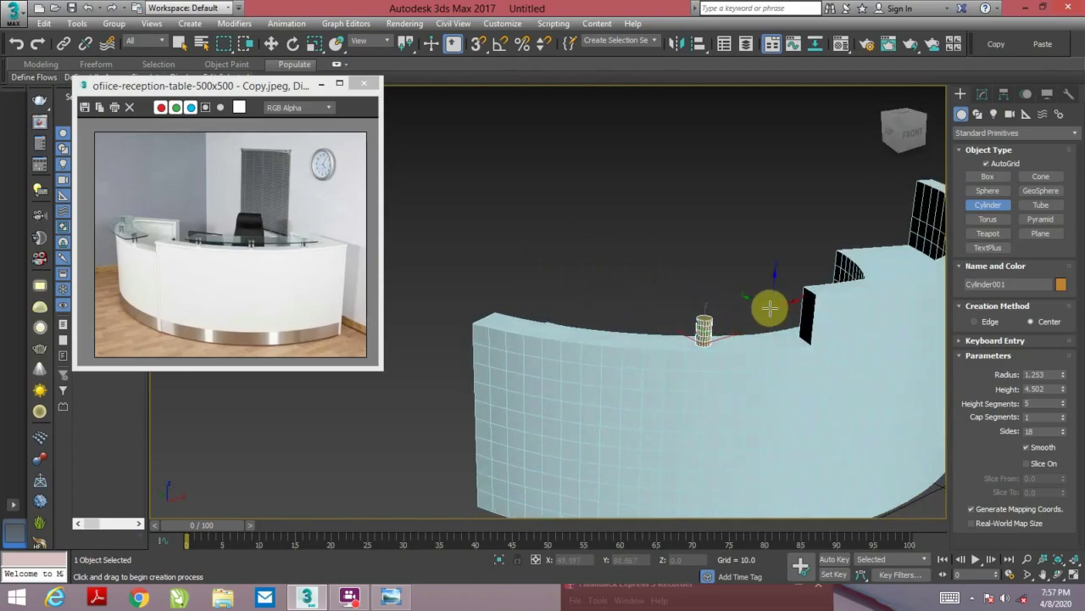
- In the Top view, scale the first cylinder post down slightly
key("t")
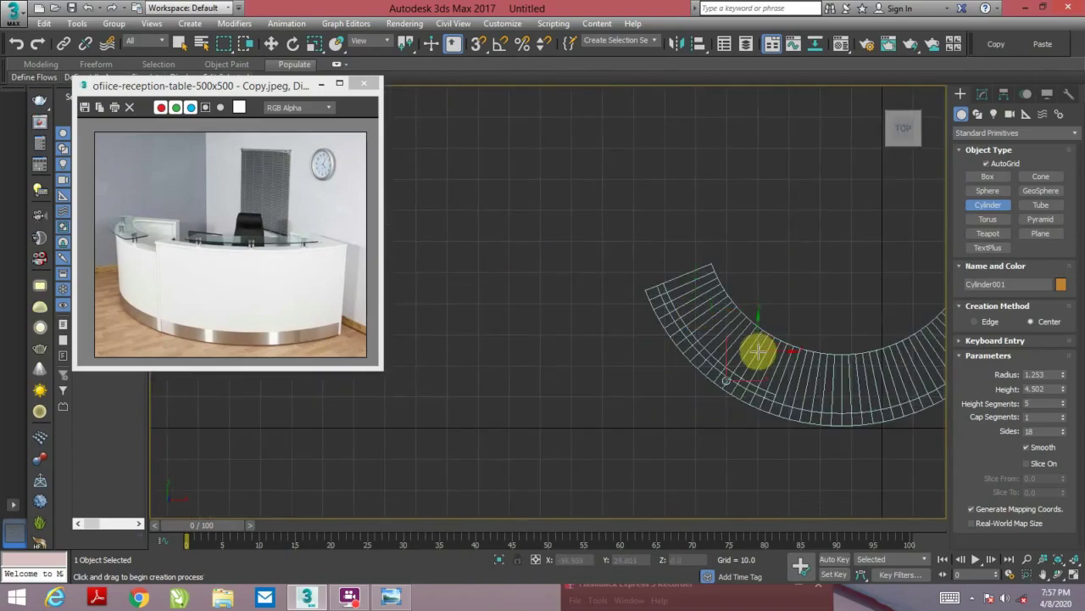
key("w")
scroll(732, 381, "up", 5)
scroll(716, 353, "up", 3)
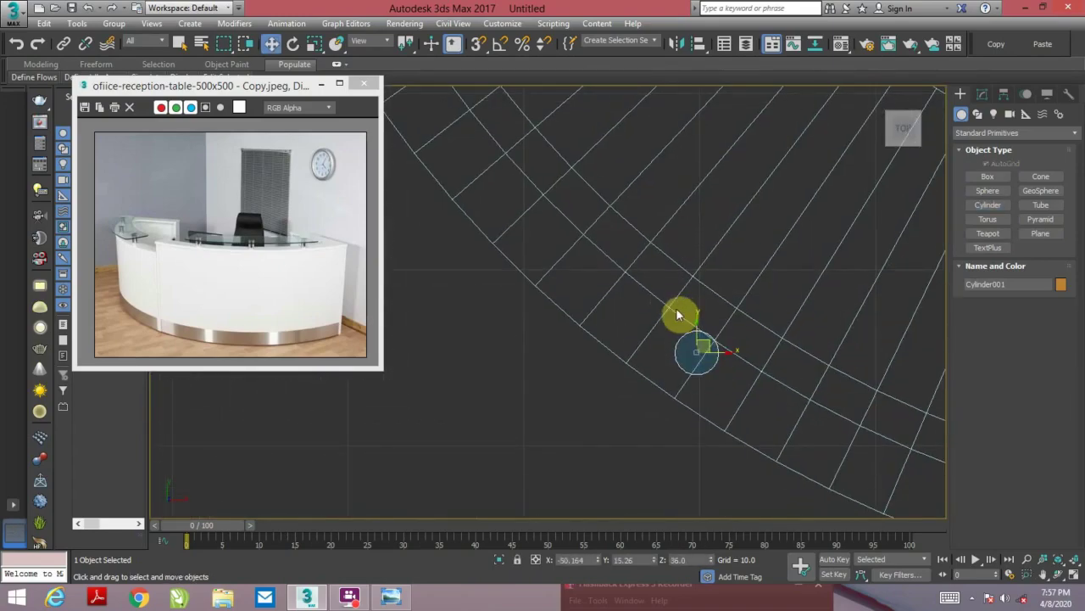
key("r")
left_click_drag(706, 358, 712, 369)
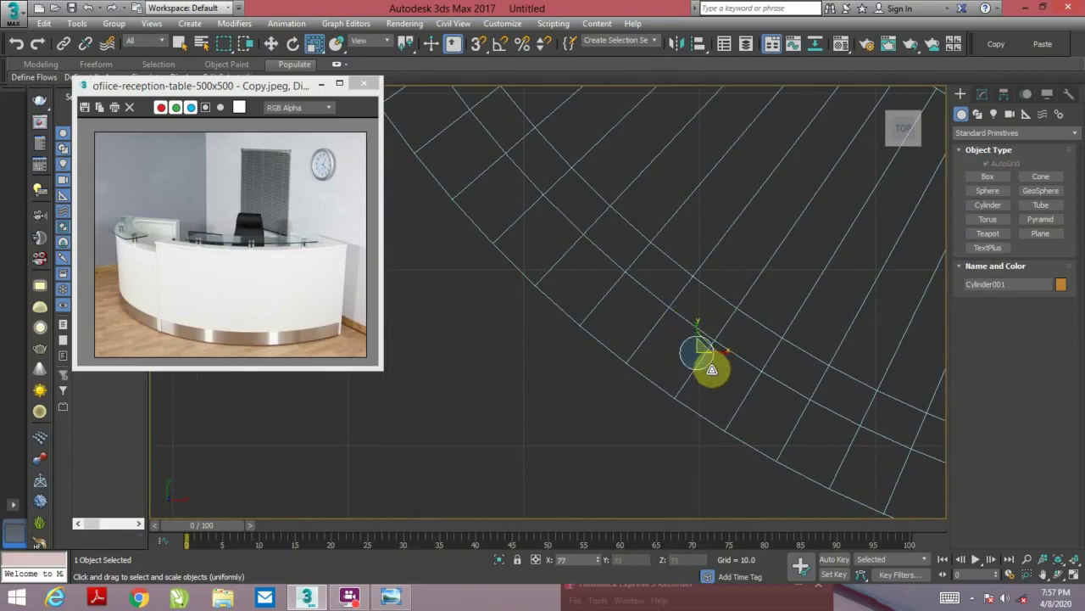
key("w")
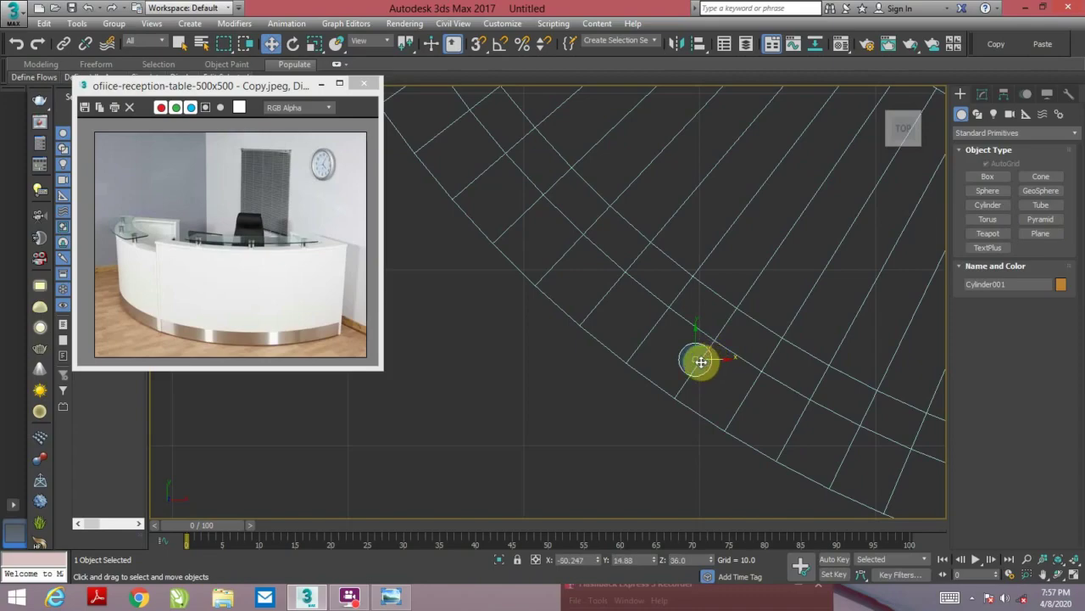
- Copy the cylinder further along the desk top and position the copy on the arc
mouse_move(698, 359)
left_mouse_down("shift")
mouse_move(528, 218)
mouse_move(480, 159)
left_mouse_up("shift")
key("alt+w")
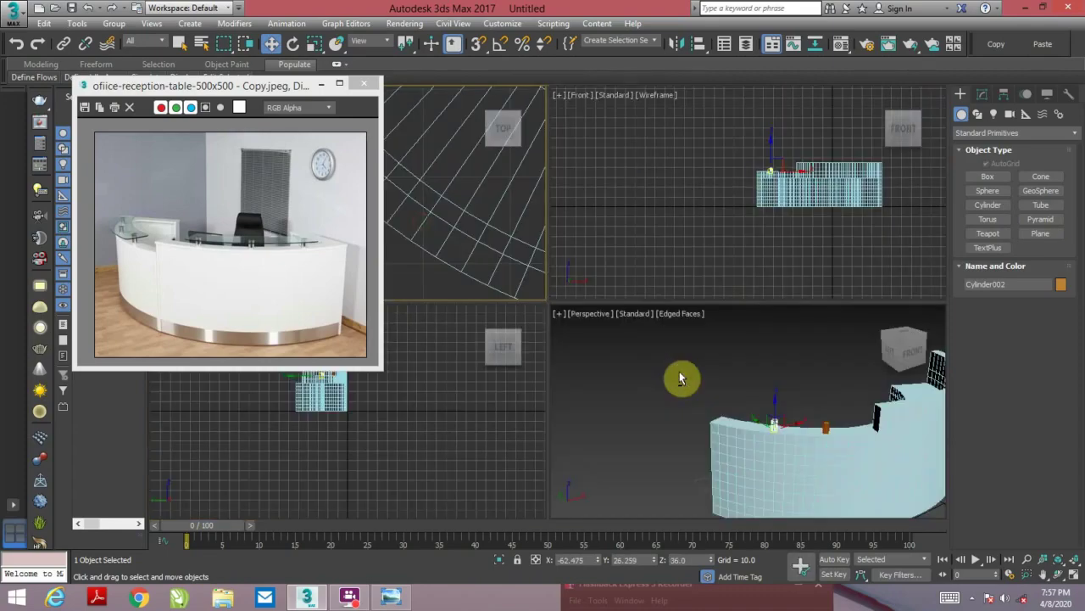
key("alt+w")
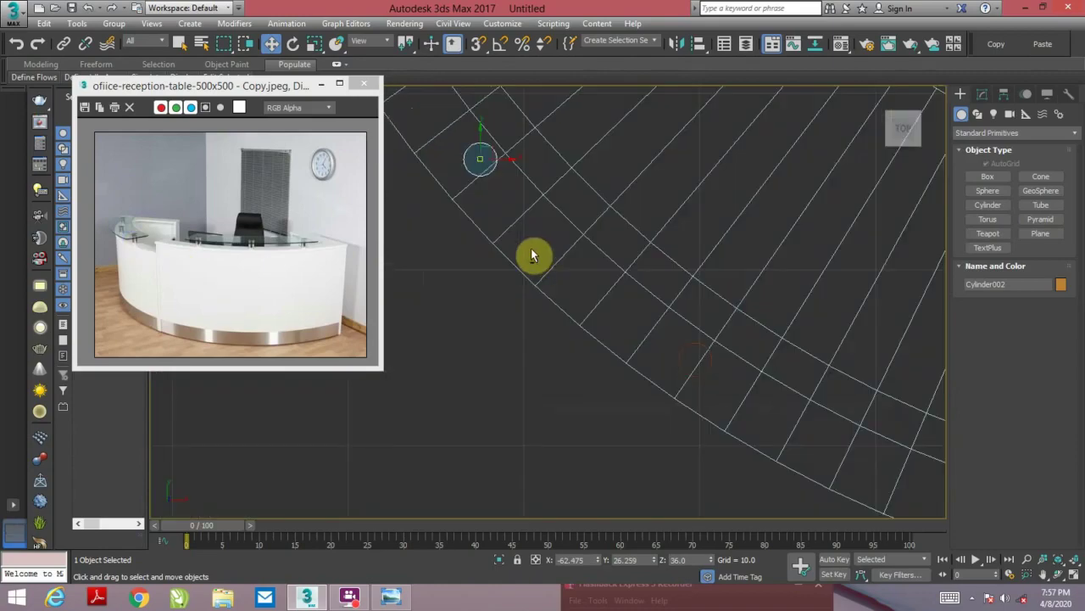
middle_click_drag(530, 252, 655, 375)
scroll(657, 375, "down", 5)
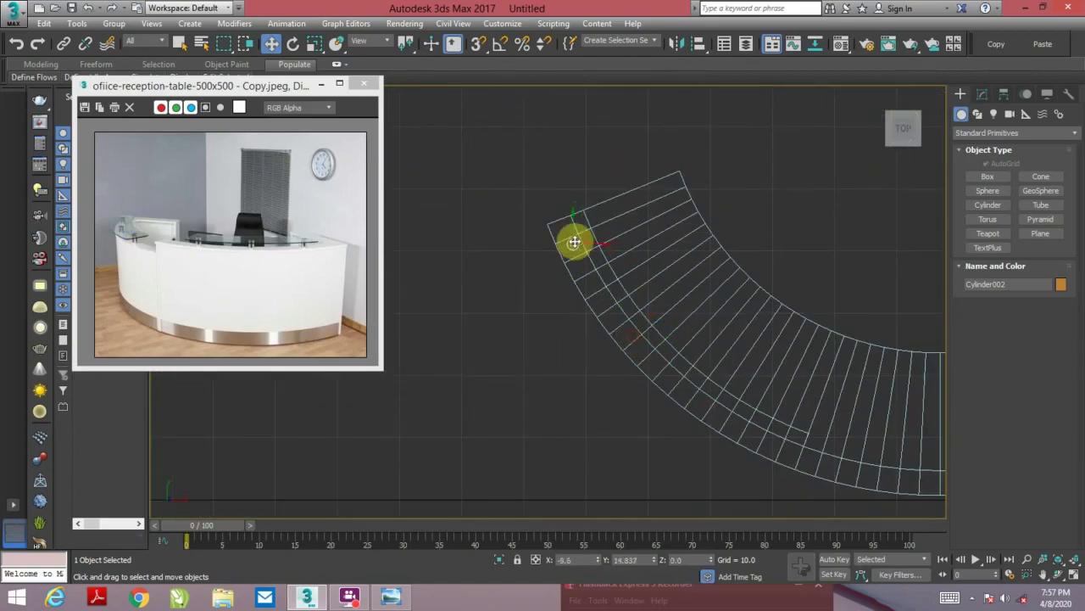
left_click_drag(566, 237, 572, 242, "shift")
left_click(546, 359)
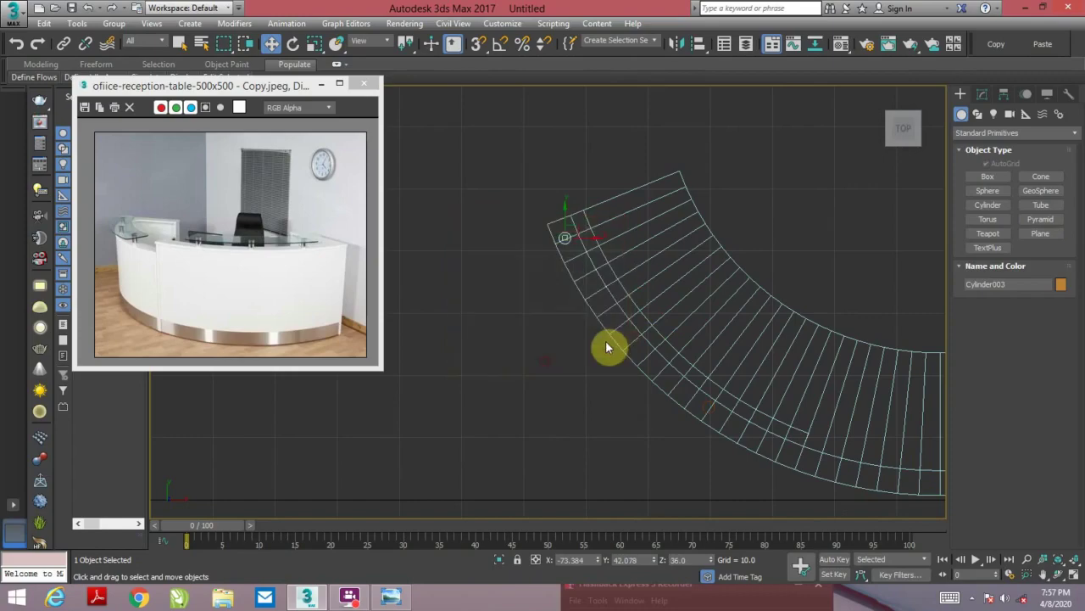
middle_click_drag(637, 346, 621, 341)
scroll(620, 341, "up", 4)
left_click_drag(594, 323, 636, 363)
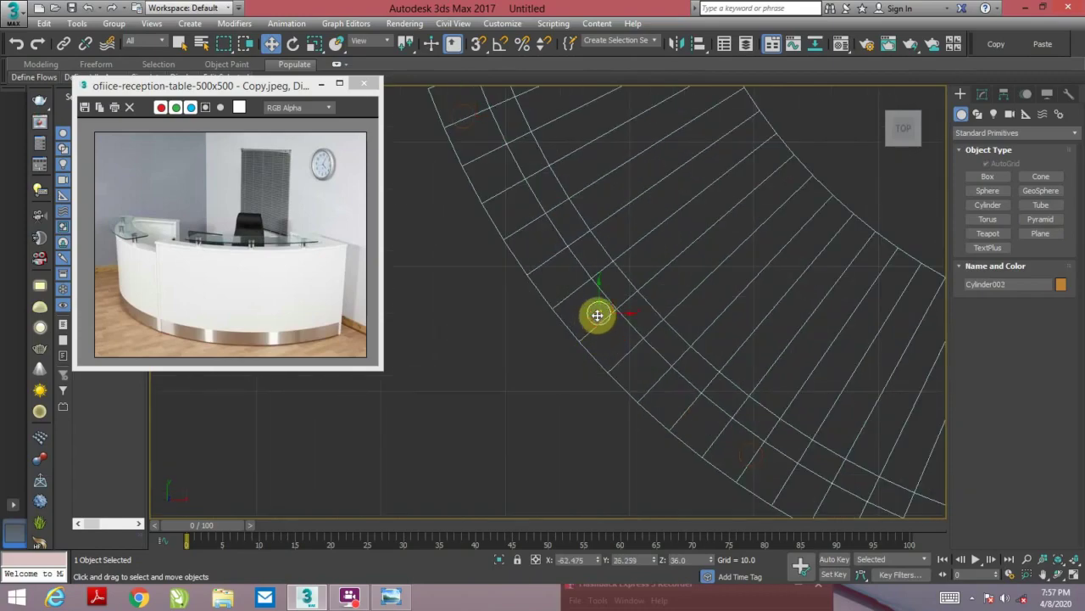
- Check the posts in Perspective and nudge the cylinder slightly to the right
key("alt+w")
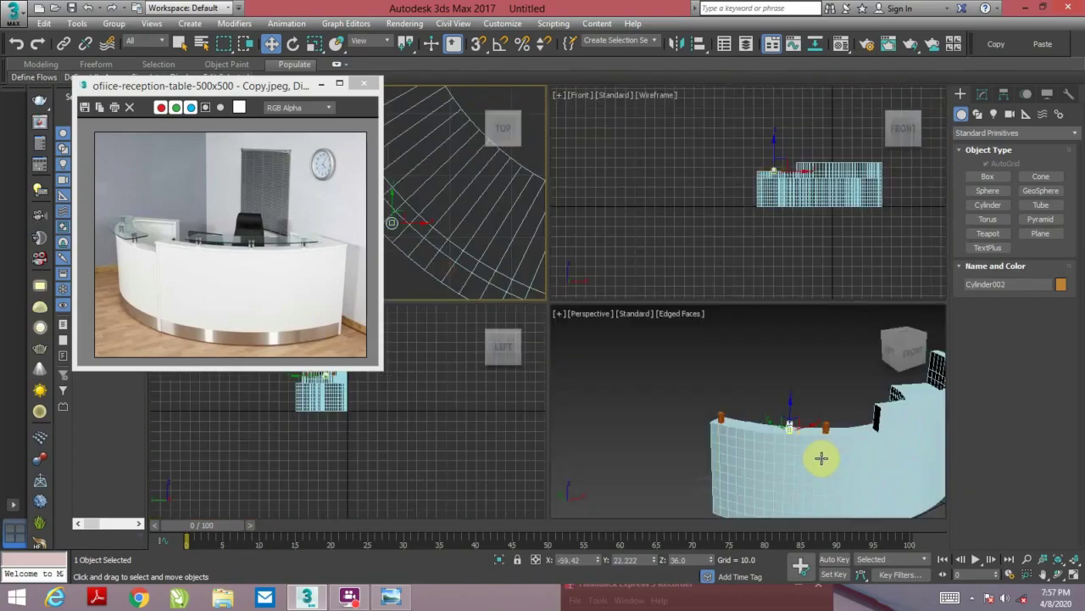
key("alt+w")
scroll(664, 368, "up", 2)
scroll(670, 344, "up", 2)
mouse_move(678, 340)
middle_mouse_down("alt")
mouse_move(746, 359)
mouse_move(738, 346)
middle_mouse_up("alt")
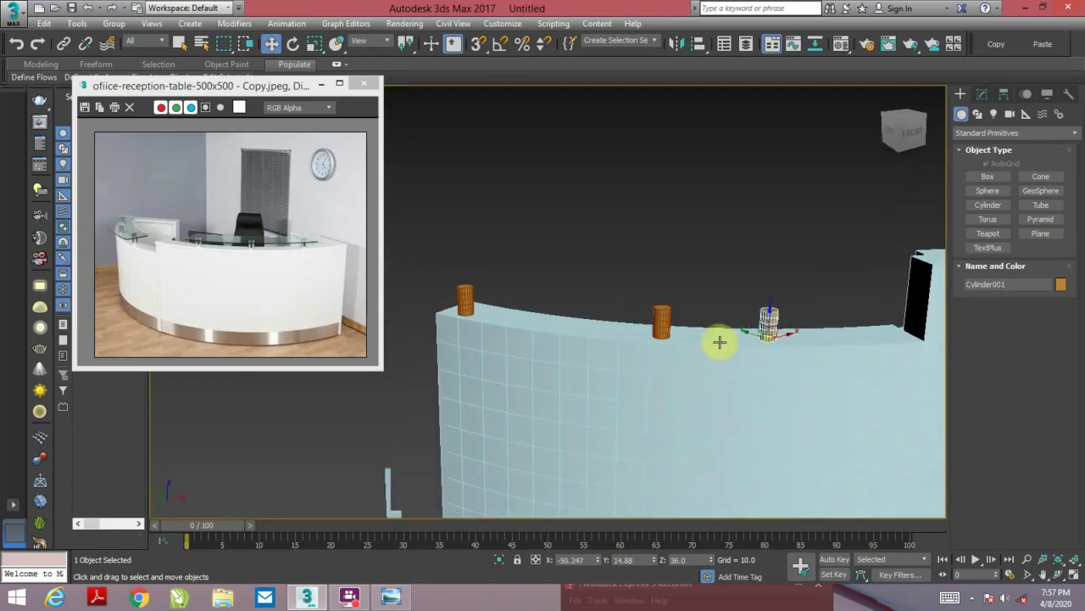
middle_click_drag(782, 341, 771, 343, "alt")
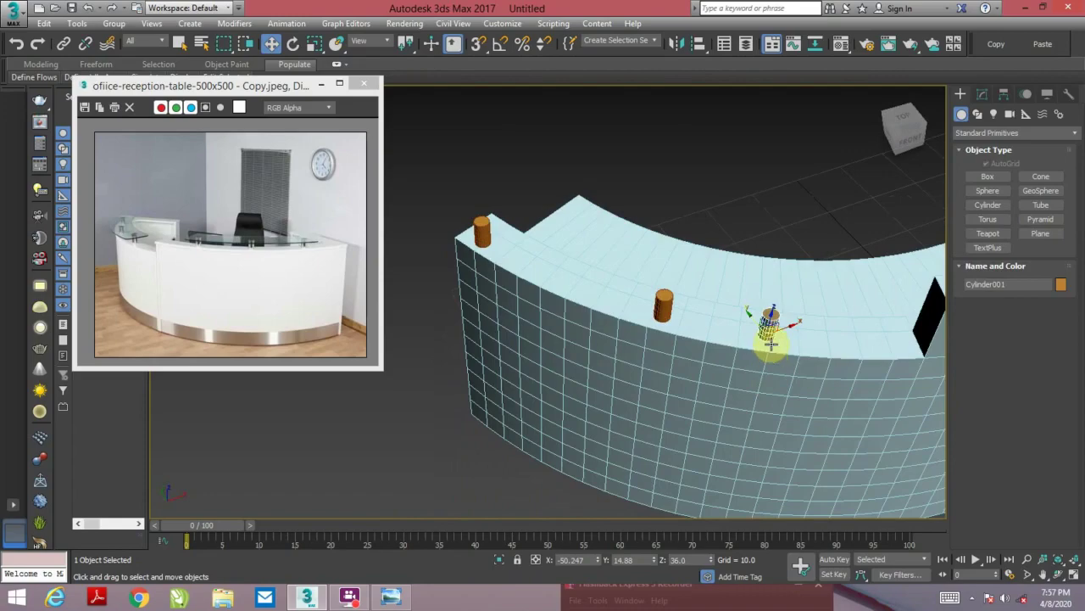
left_click_drag(771, 336, 778, 339)
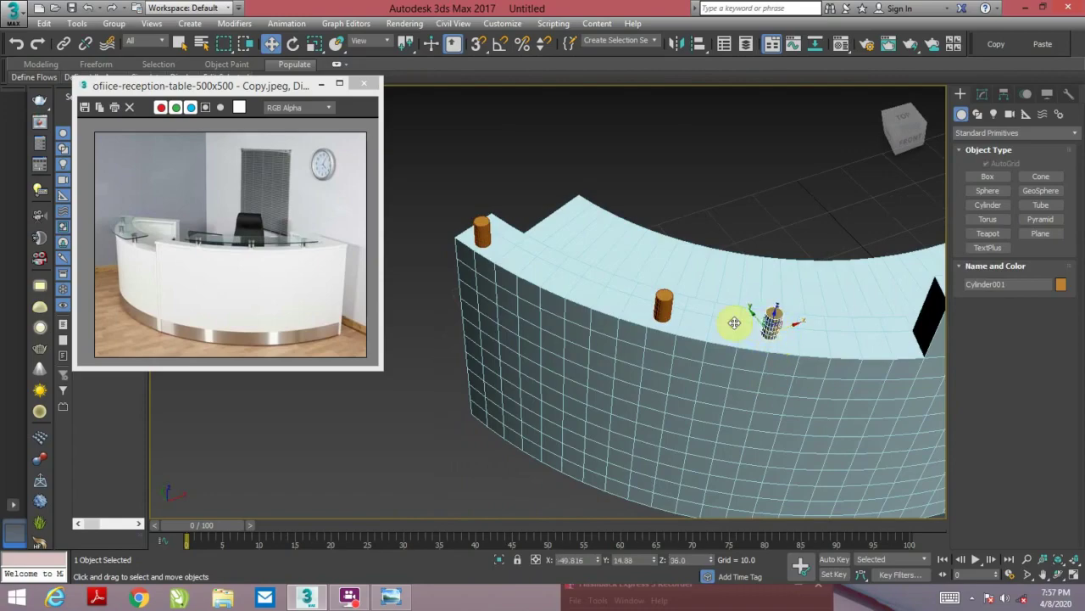
left_click(664, 309)
- Place the middle cylinder on the arc and copy a third post to the arc's end
key("alt+w")
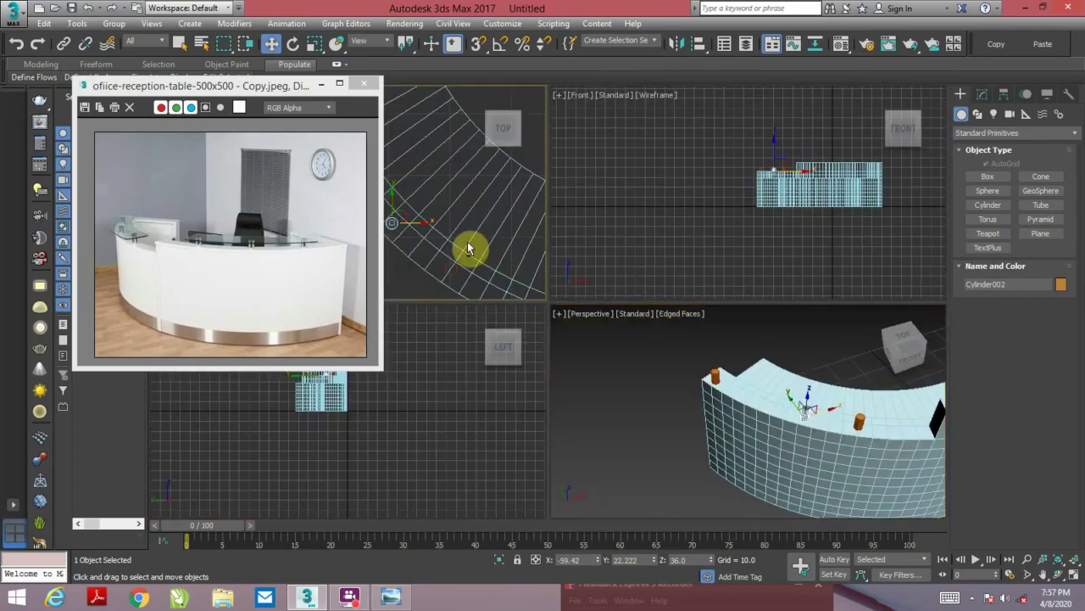
key("alt+w")
scroll(585, 297, "down", 2)
mouse_move(591, 307)
middle_mouse_down("alt")
mouse_move(634, 317)
mouse_move(667, 305)
middle_mouse_up("alt")
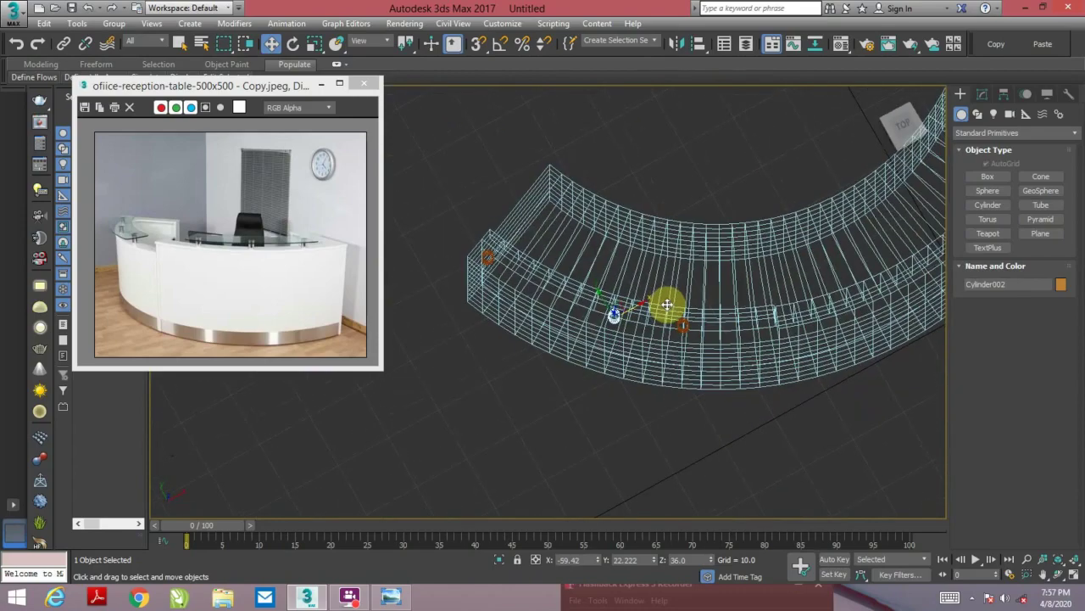
key("shift+z")
scroll(653, 366, "down", 2)
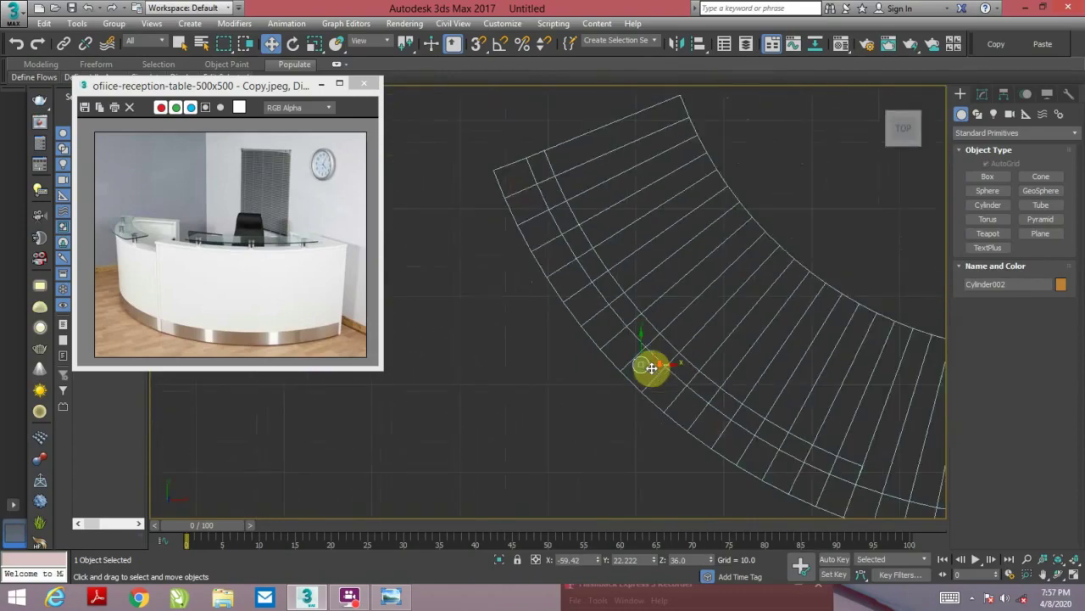
scroll(646, 366, "up", 1)
left_click_drag(646, 367, 638, 360)
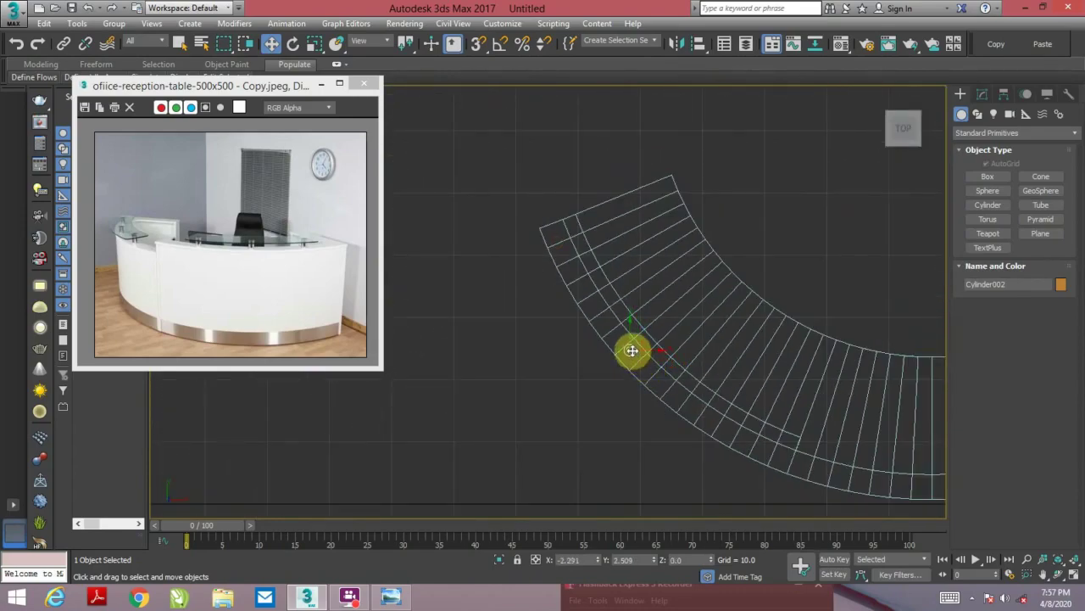
left_click_drag(632, 350, 697, 400)
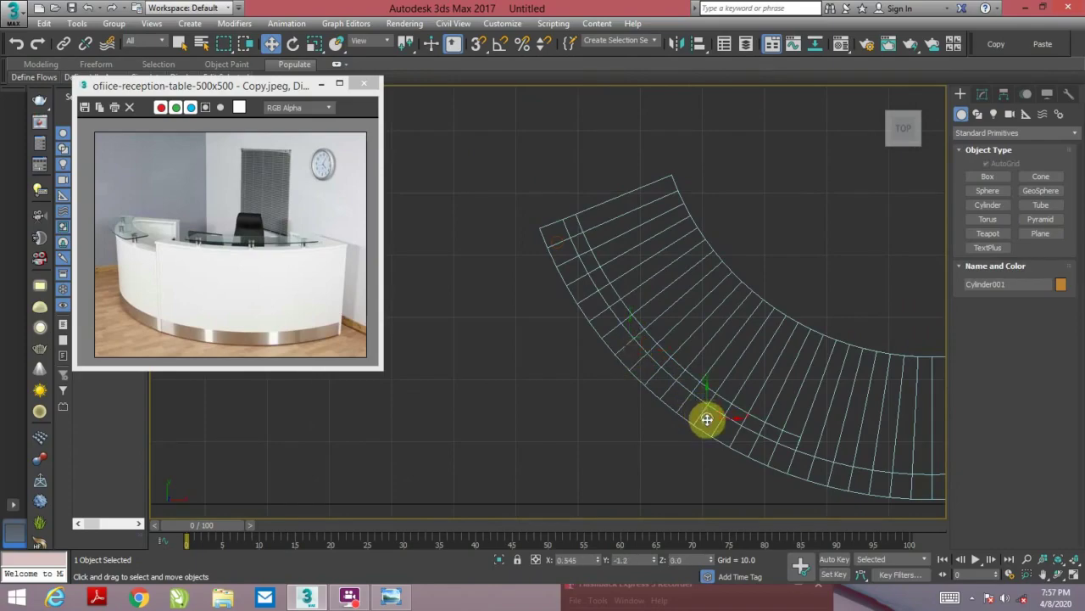
left_click_drag(707, 420, 628, 347)
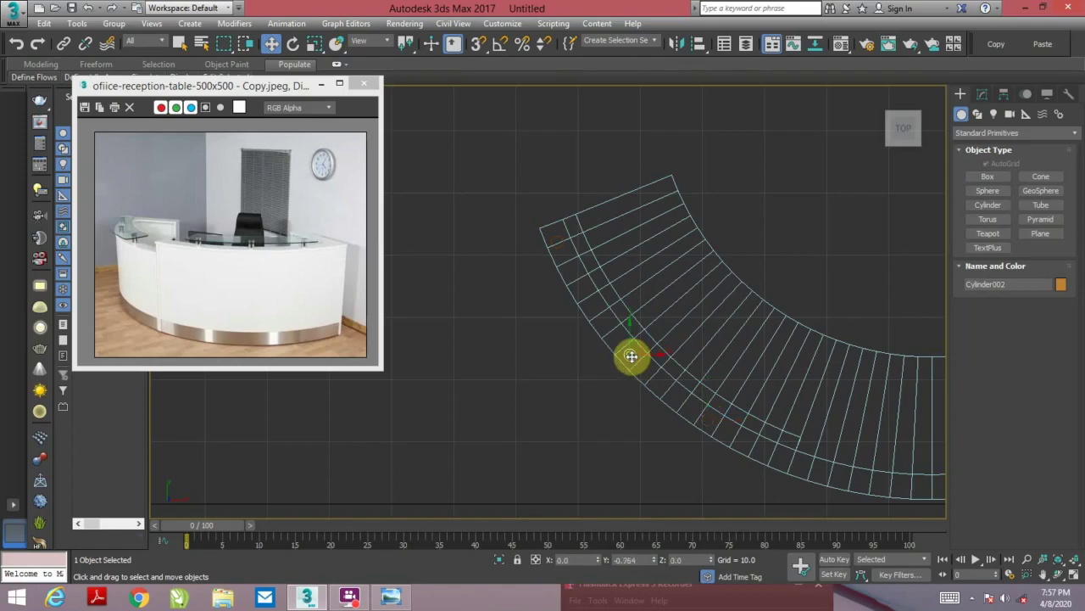
left_click_drag(632, 356, 558, 249, "shift")
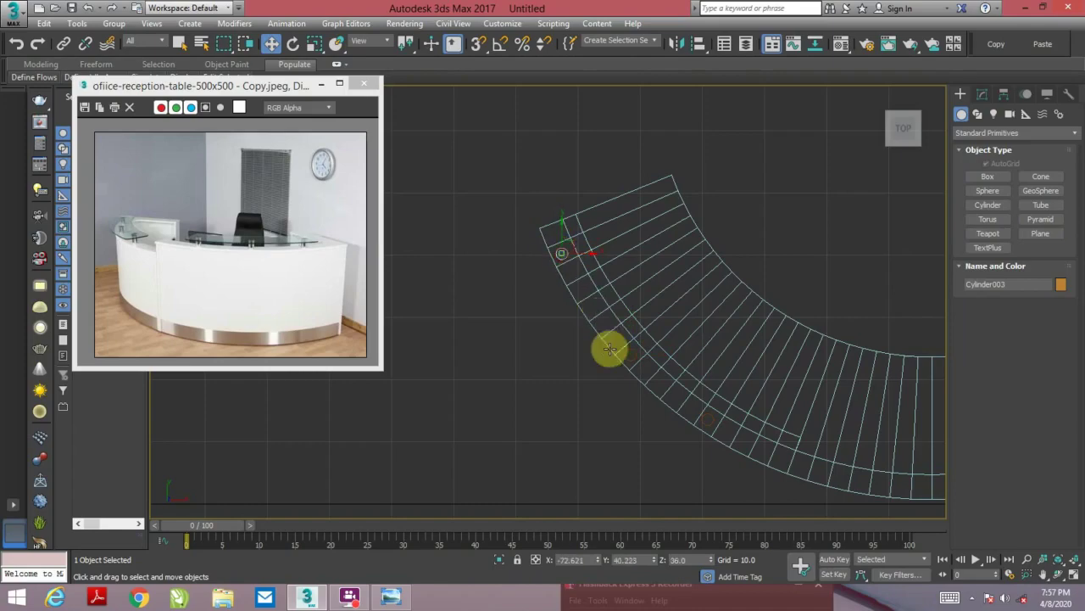
key("alt+w")
key("alt+w")
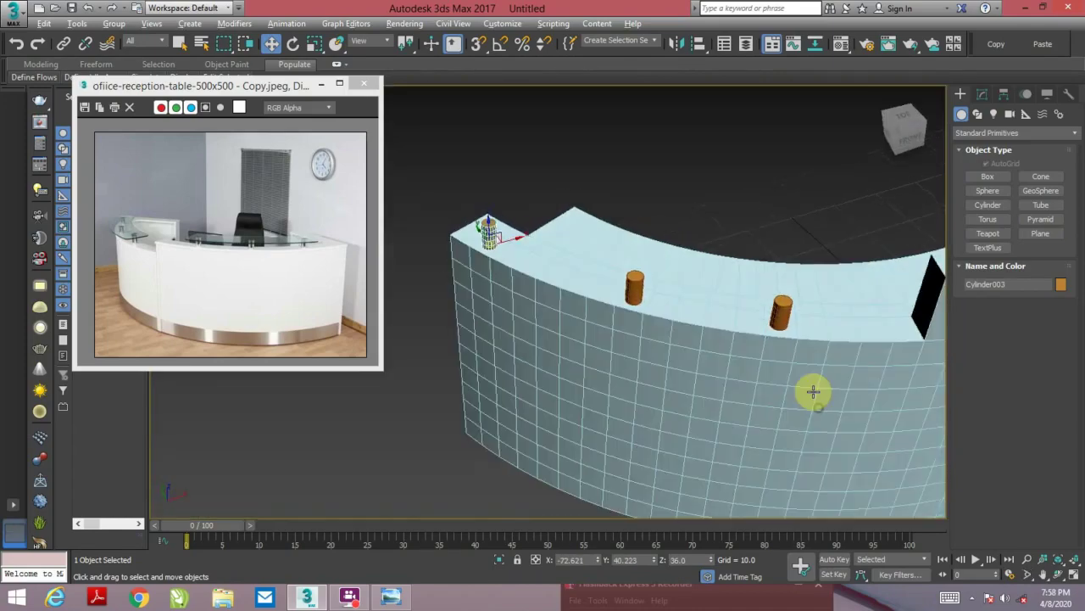
middle_click_drag(812, 388, 811, 376, "alt")
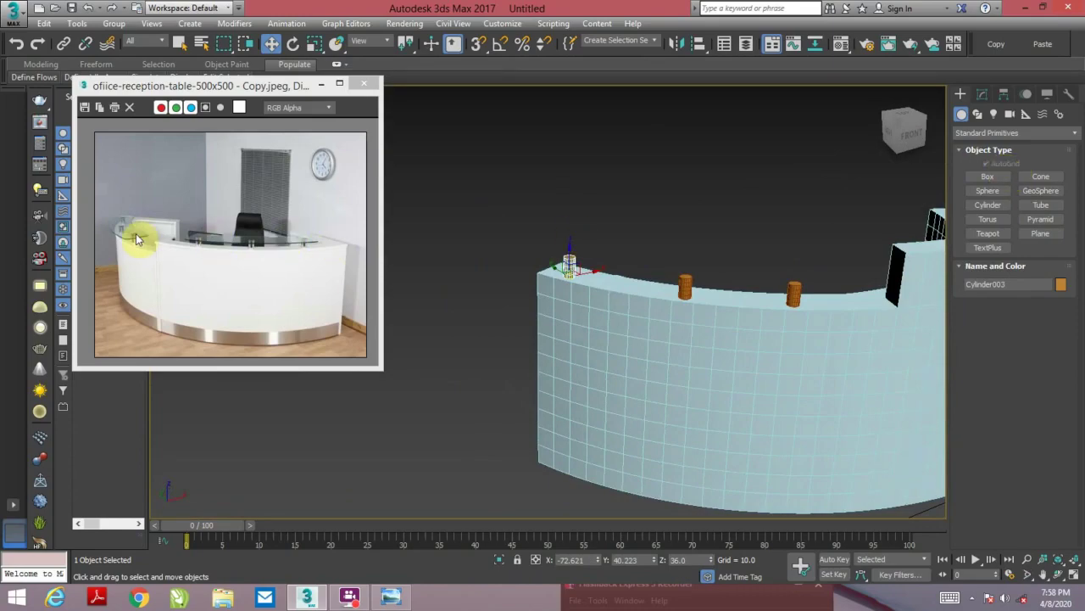
mouse_move(599, 283)
middle_mouse_down("alt")
mouse_move(671, 315)
mouse_move(664, 288)
middle_mouse_up("alt")
- In the Top view, draw Box002, a thin 17.281 × 50.334 × 2.349 slab, over the counter's end
left_click(987, 176)
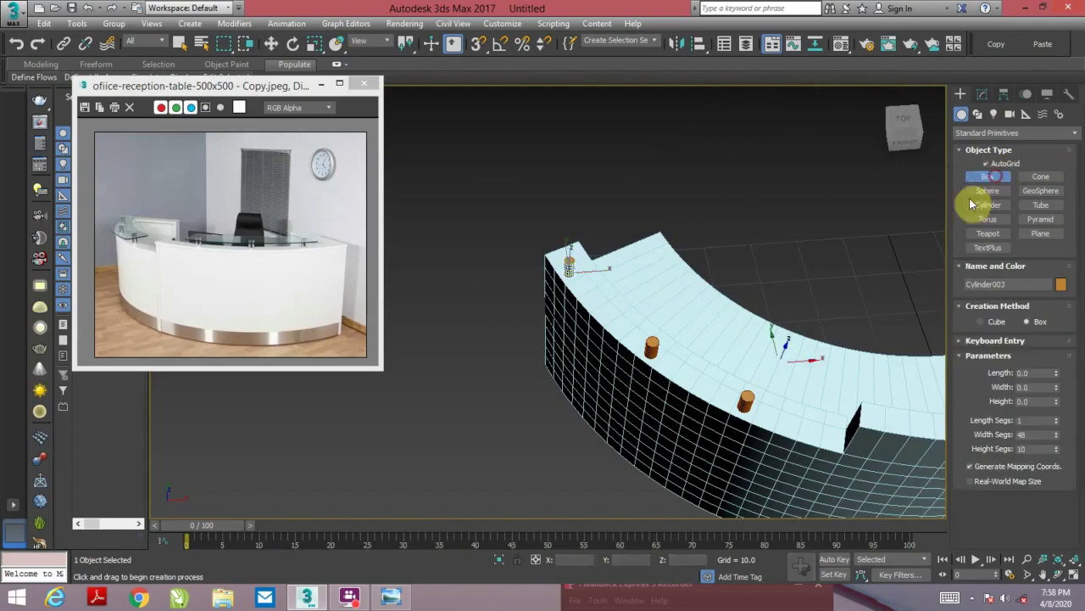
middle_click_drag(831, 260, 853, 244, "alt")
key("alt+w")
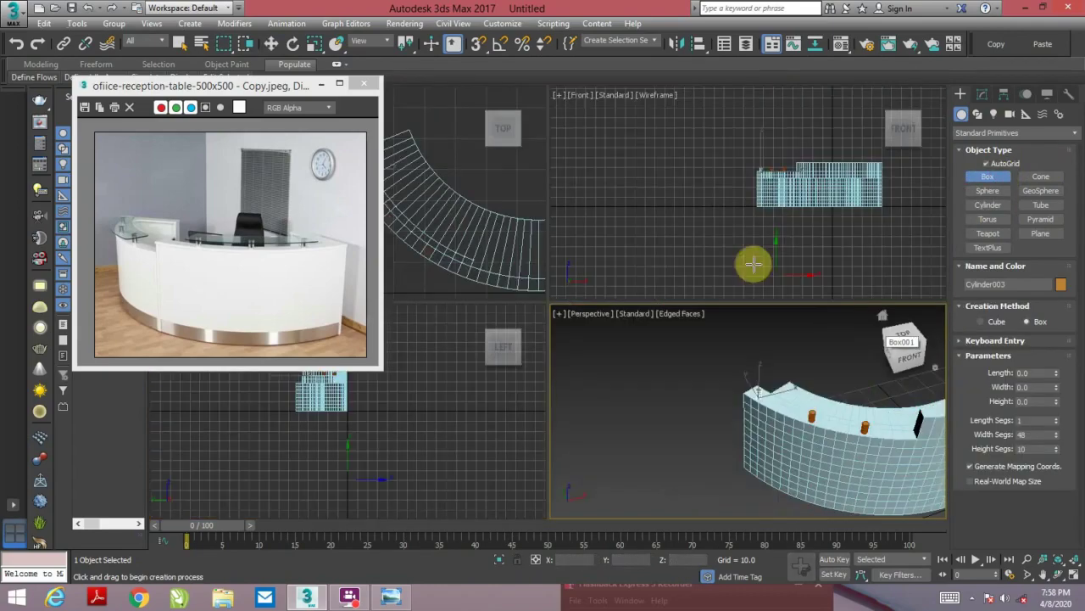
key("alt+w")
key("alt+w")
key("alt+w")
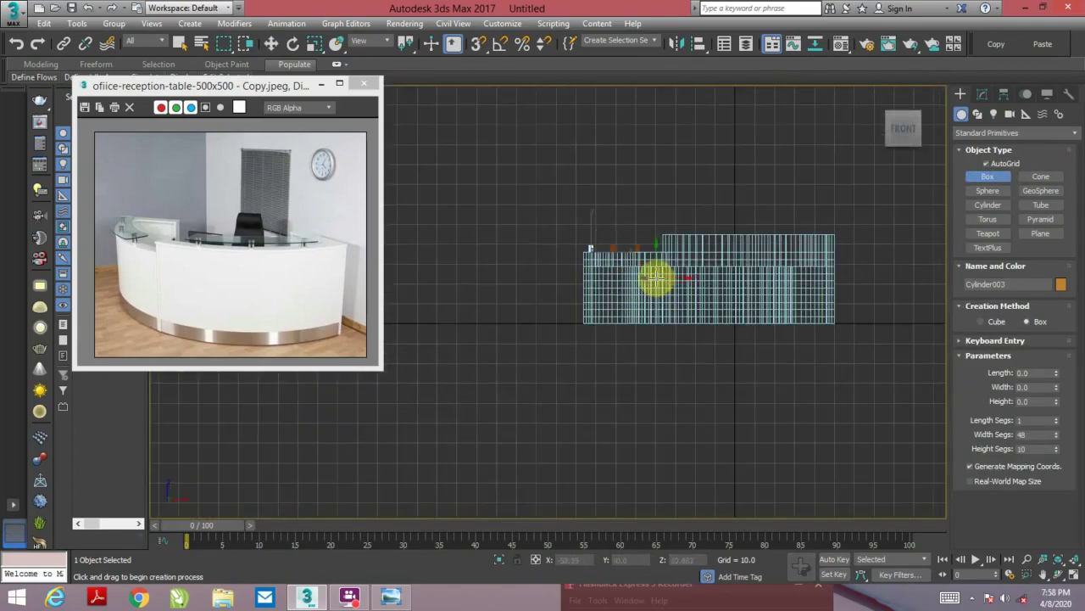
key("alt+w")
key("alt+w")
scroll(607, 245, "down", 2)
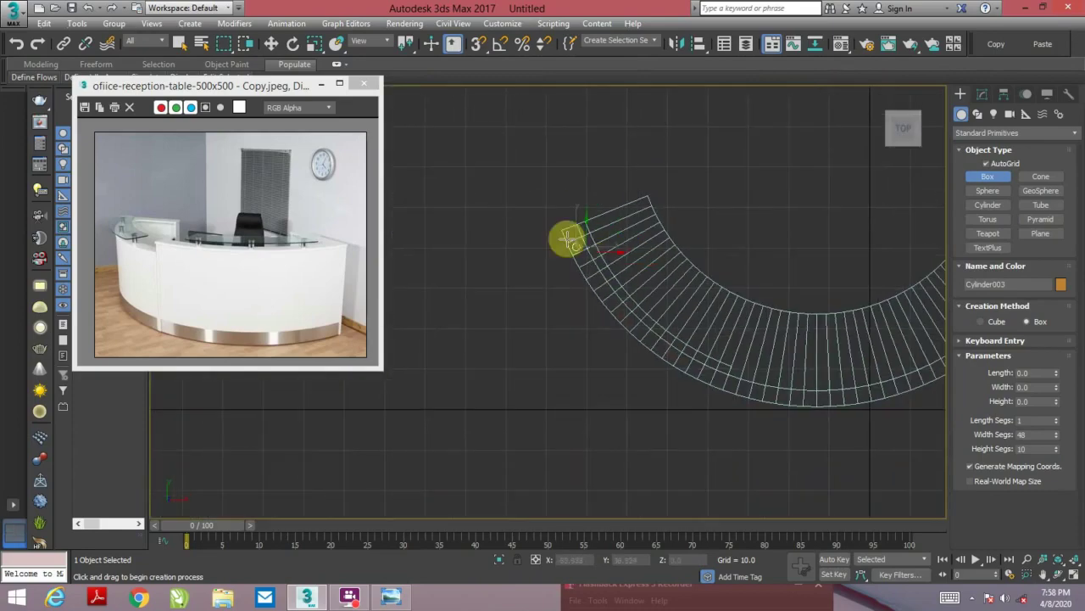
mouse_move(557, 229)
left_mouse_down()
mouse_move(685, 347)
mouse_move(650, 345)
mouse_move(678, 344)
mouse_move(760, 299)
mouse_move(747, 295)
left_mouse_up()
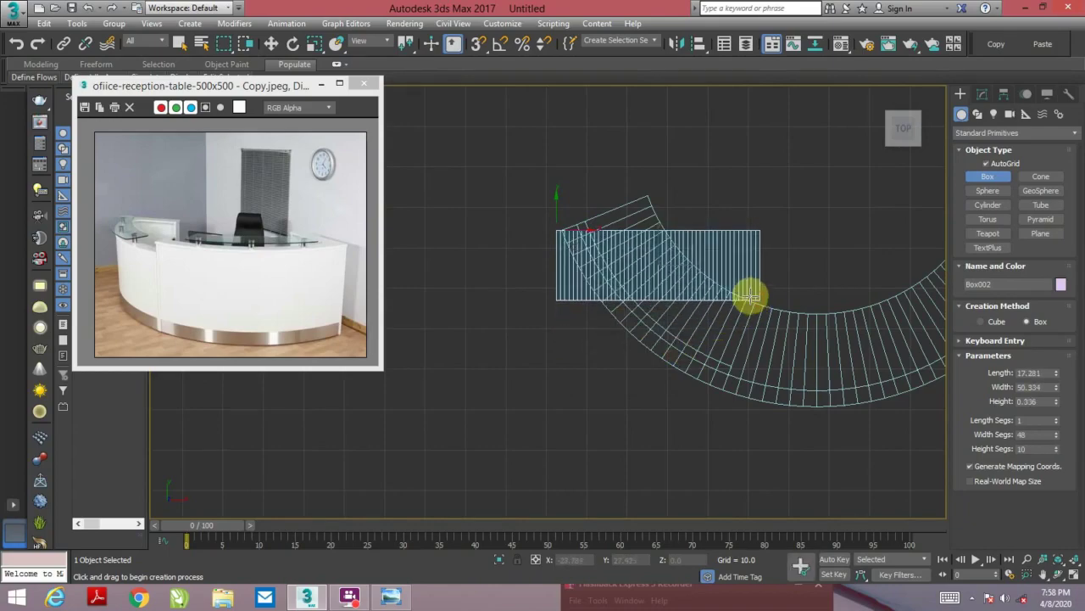
key("alt+w")
key("alt+w")
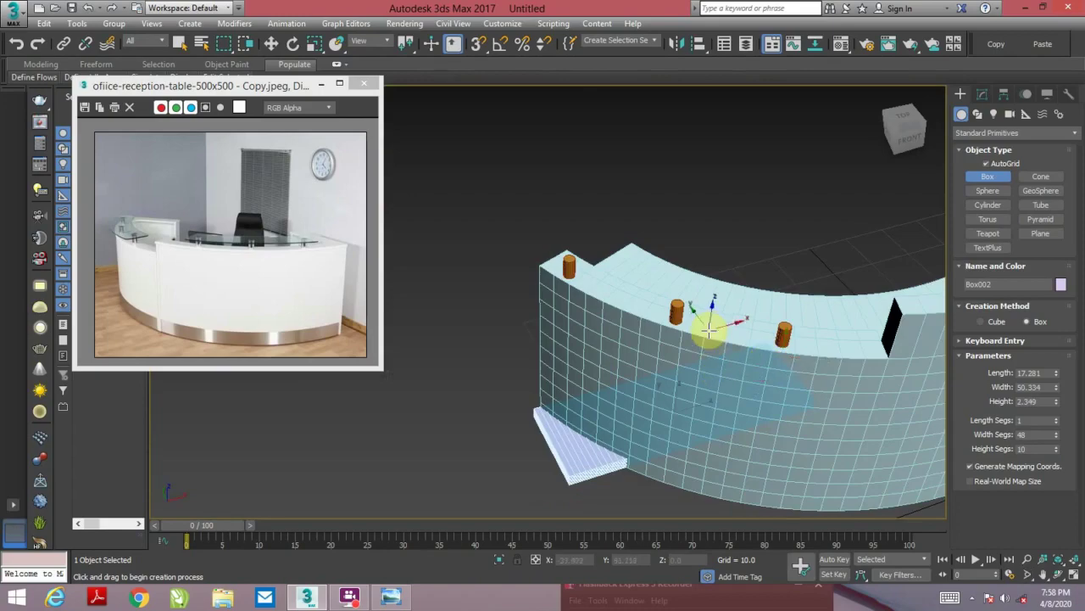
key("w")
- Move the slab behind the curved wall, then select the wall Box001
mouse_move(751, 356)
middle_mouse_down("alt")
mouse_move(771, 281)
mouse_move(660, 344)
middle_mouse_up("alt")
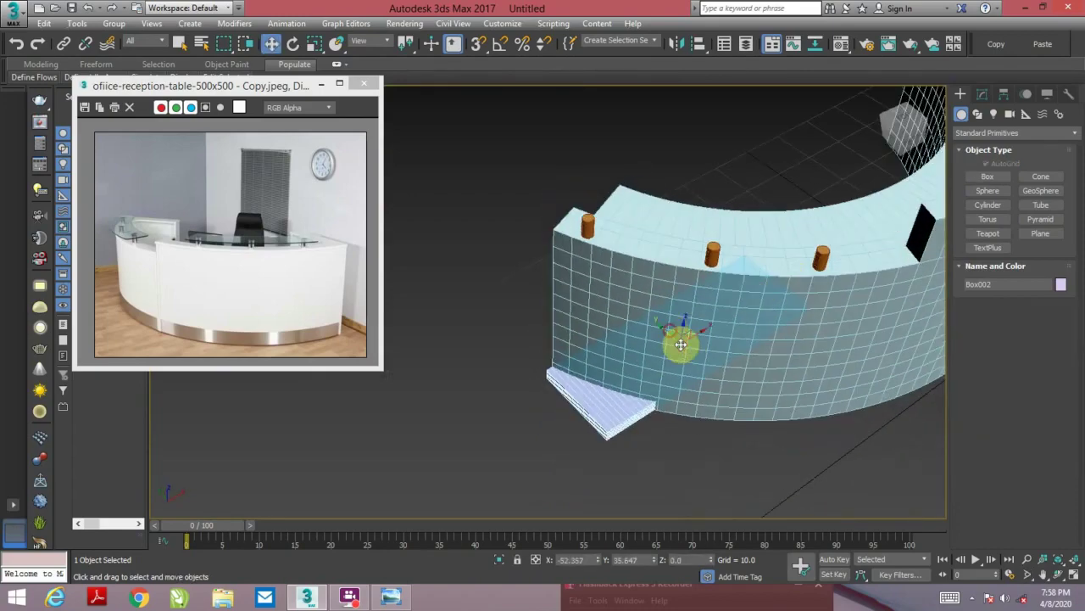
mouse_move(681, 342)
left_mouse_down()
mouse_move(722, 407)
mouse_move(698, 393)
left_mouse_up()
middle_click_drag(698, 393, 675, 363, "alt")
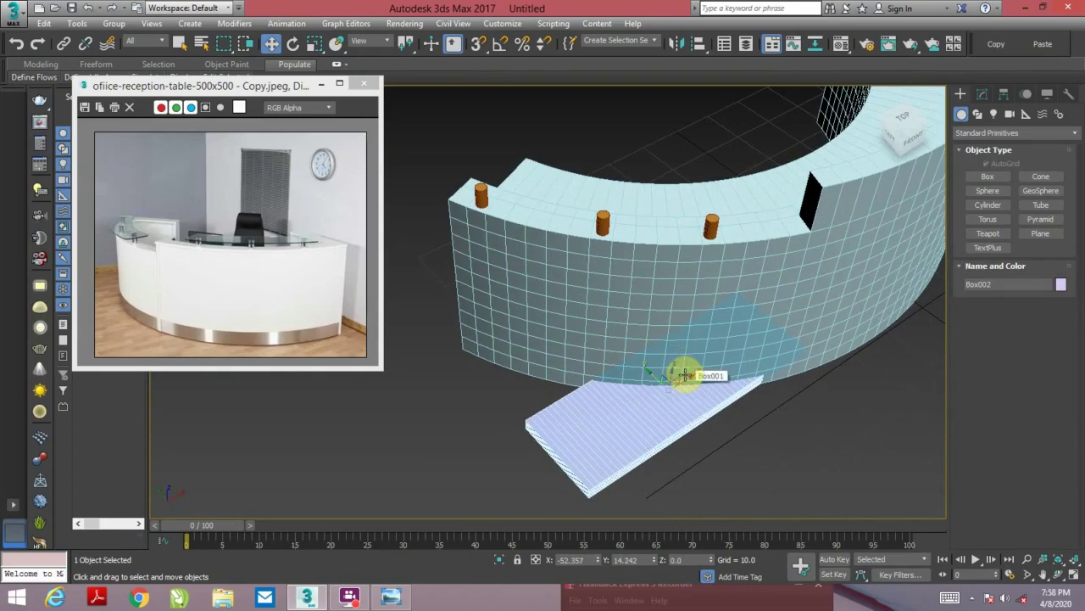
left_click_drag(685, 374, 630, 293)
mouse_move(622, 249)
middle_mouse_down("alt")
mouse_move(650, 260)
mouse_move(646, 271)
middle_mouse_up("alt")
- Convert the curved wall to an editable poly and switch to Polygon level
right_click(642, 253)
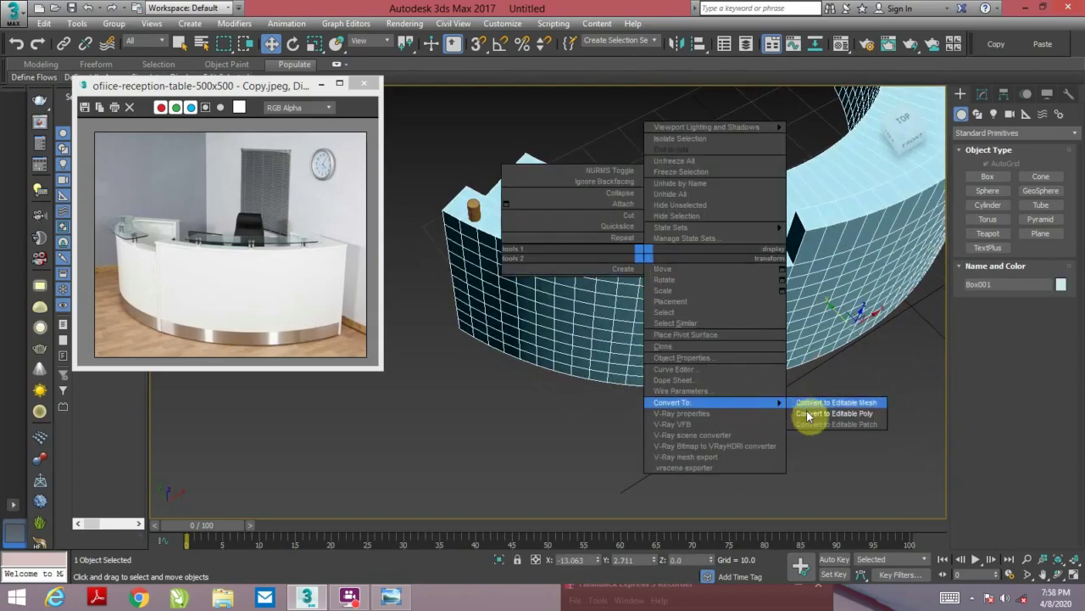
left_click(811, 414)
left_click(1029, 291)
- Select the outer row of wall-top polygons, from the right end around the left corner
left_click(760, 256)
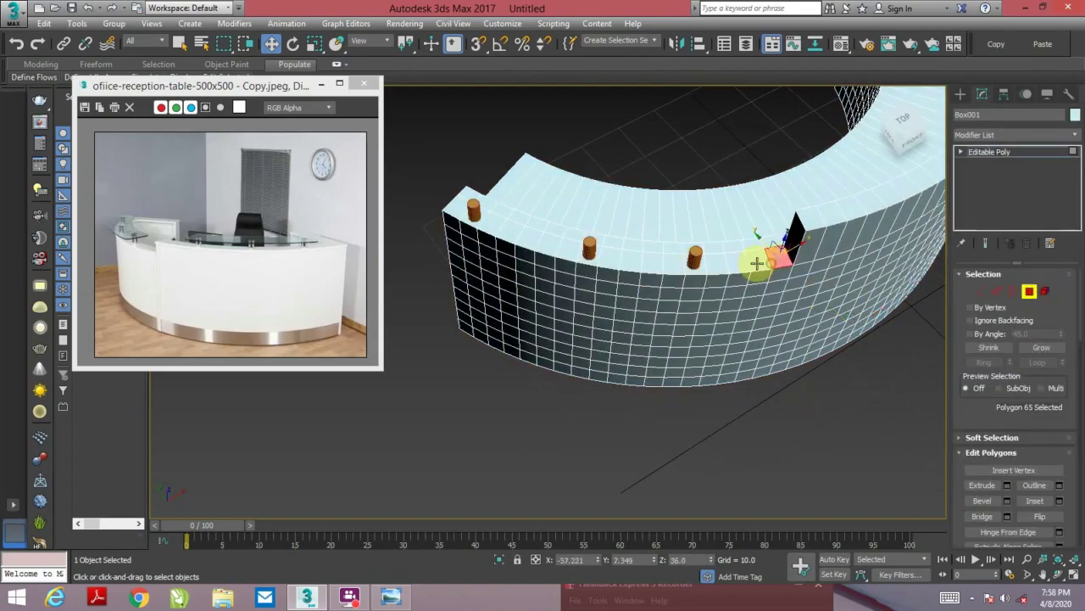
left_click(743, 265, "ctrl")
left_click(729, 261, "ctrl")
left_click(711, 260, "ctrl")
left_click(698, 260, "ctrl")
left_click(674, 262, "ctrl")
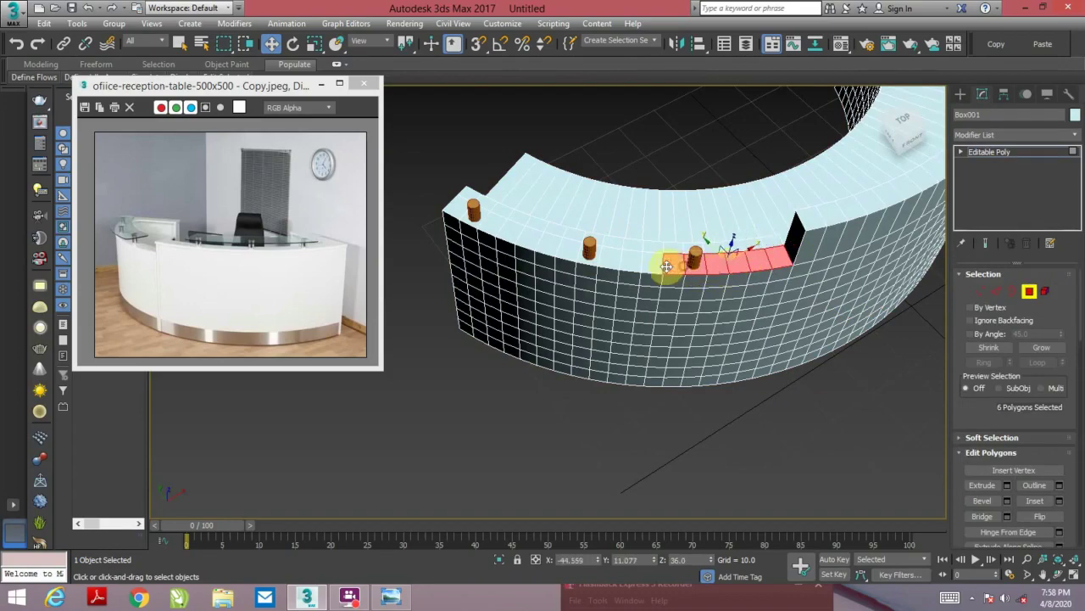
left_click(641, 265, "ctrl")
left_click(621, 263, "ctrl")
left_click(599, 256, "ctrl")
left_click(580, 252, "ctrl")
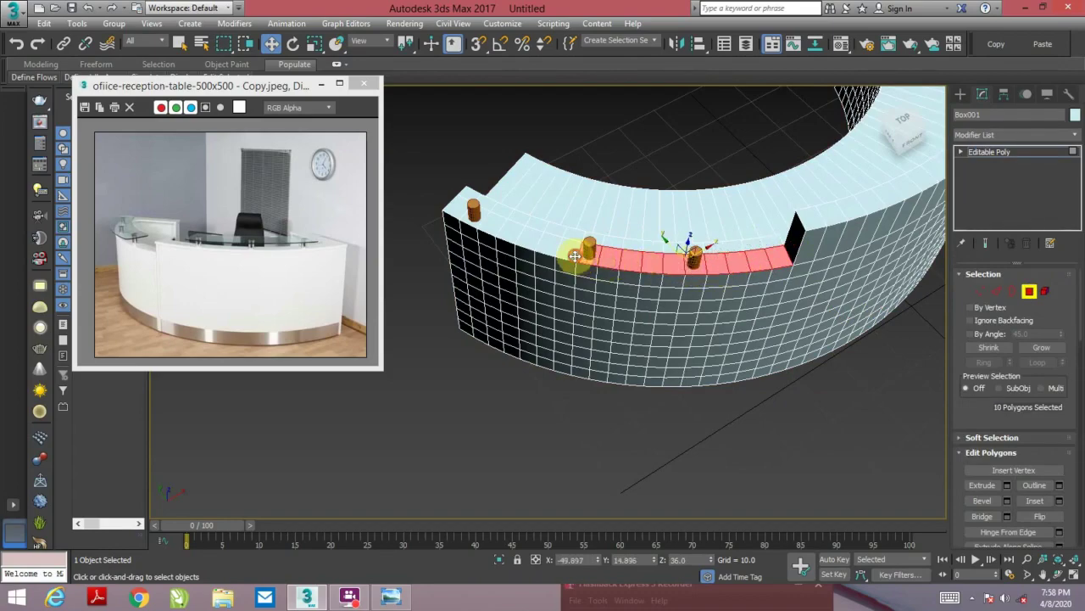
left_click(556, 248, "ctrl")
left_click(542, 246, "ctrl")
left_click(524, 243, "ctrl")
left_click(507, 237, "ctrl")
left_click(487, 229, "ctrl")
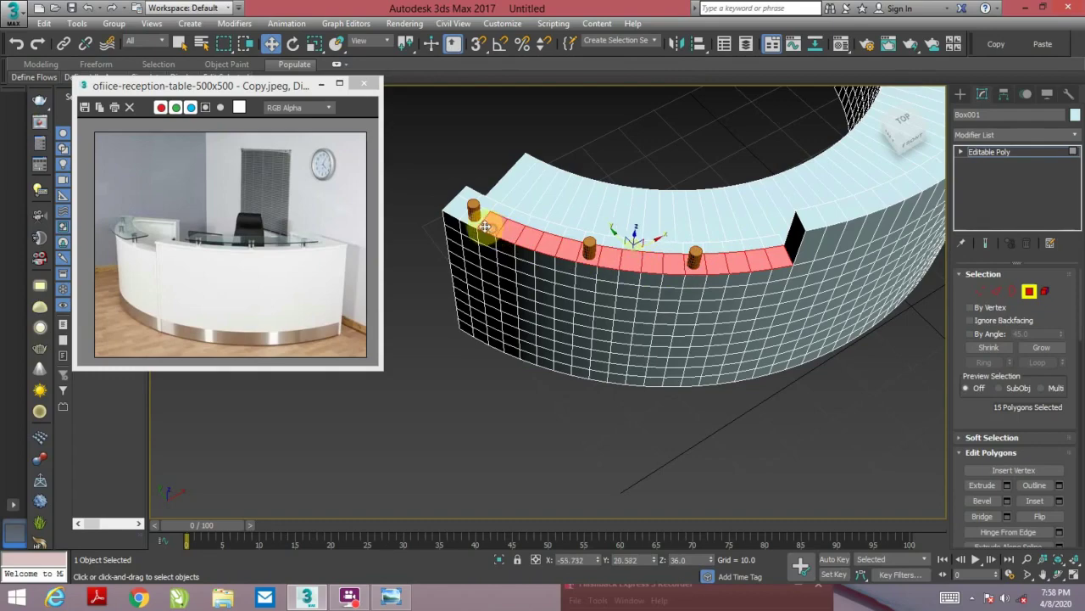
left_click(473, 220, "ctrl")
left_click(462, 208, "ctrl")
left_click(454, 197, "ctrl")
left_click(475, 195, "ctrl")
left_click(496, 203, "ctrl")
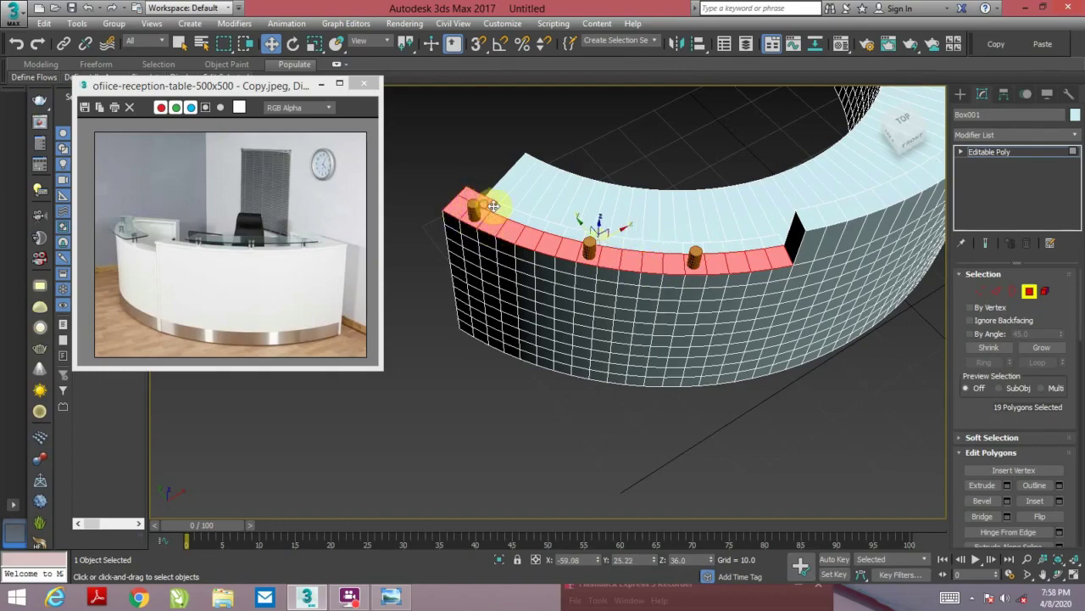
left_click(509, 212, "ctrl")
left_click(531, 223, "ctrl")
- Add the inner row to complete the 34 top polygons, then Shift-drag a copy upward
left_click(566, 234, "ctrl")
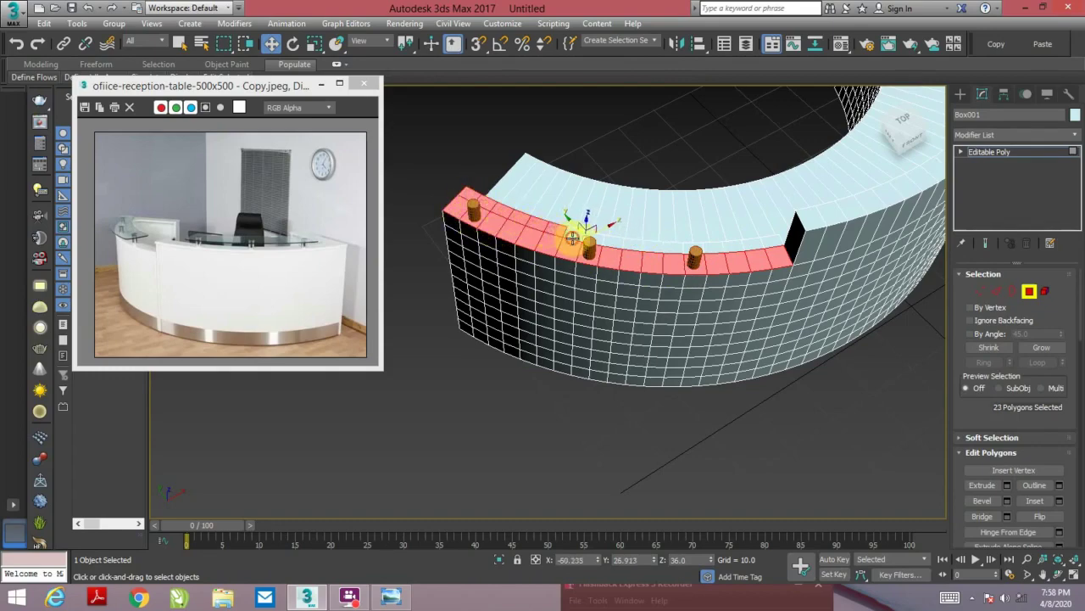
left_click(586, 242, "ctrl")
left_click(600, 243, "ctrl")
left_click(622, 247, "ctrl")
left_click(638, 246, "ctrl")
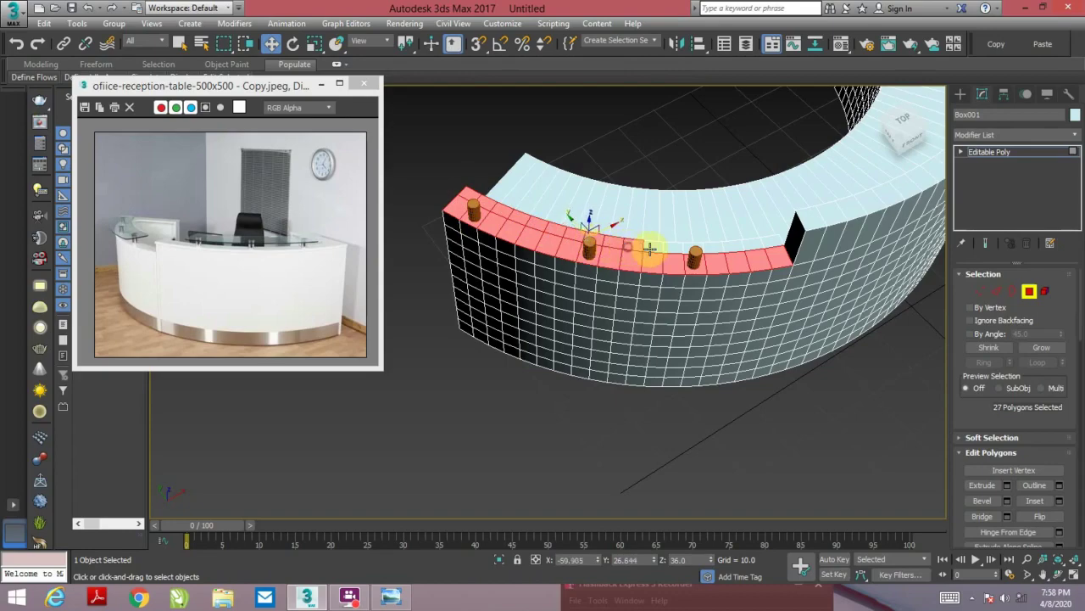
left_click(655, 247, "ctrl")
left_click(678, 250, "ctrl")
left_click(701, 250, "ctrl")
left_click(722, 248, "ctrl")
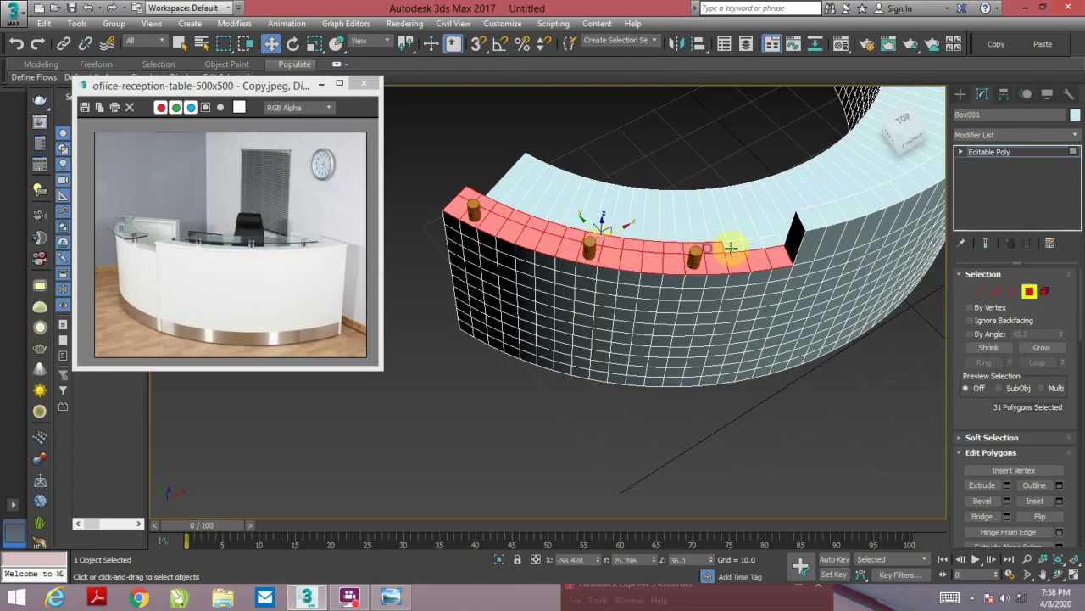
left_click(738, 245, "ctrl")
left_click(751, 243, "ctrl")
left_click(768, 243, "ctrl")
mouse_move(769, 243)
middle_mouse_down("alt")
mouse_move(679, 286)
mouse_move(618, 259)
mouse_move(614, 217)
middle_mouse_up("alt")
left_click_drag(615, 217, 618, 195, "shift")
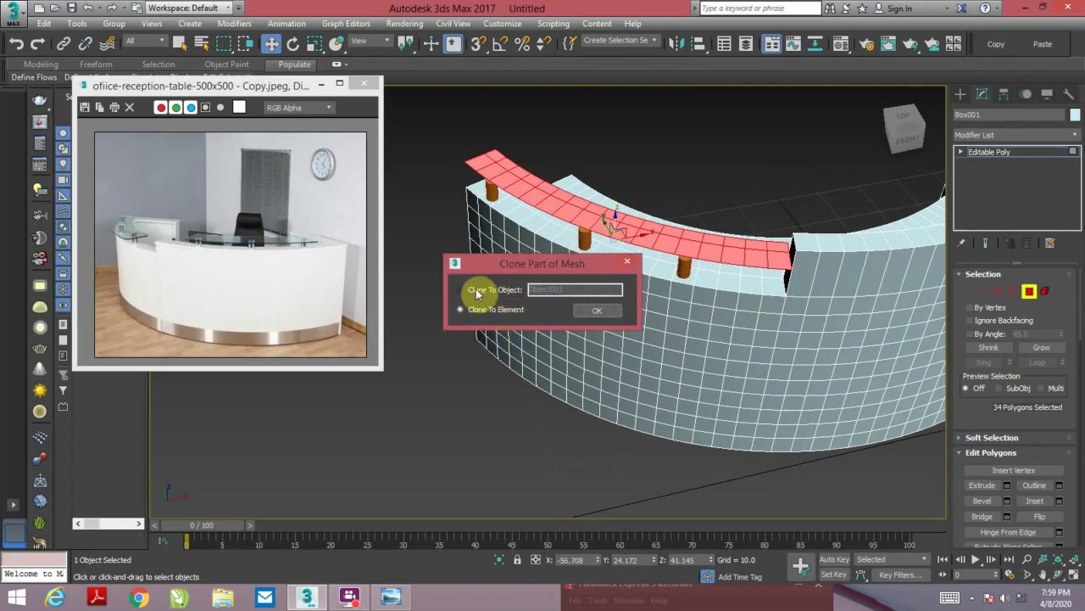
- Clone the raised top polygons to a separate object and exit Polygon level
left_click(477, 294)
left_click(596, 311)
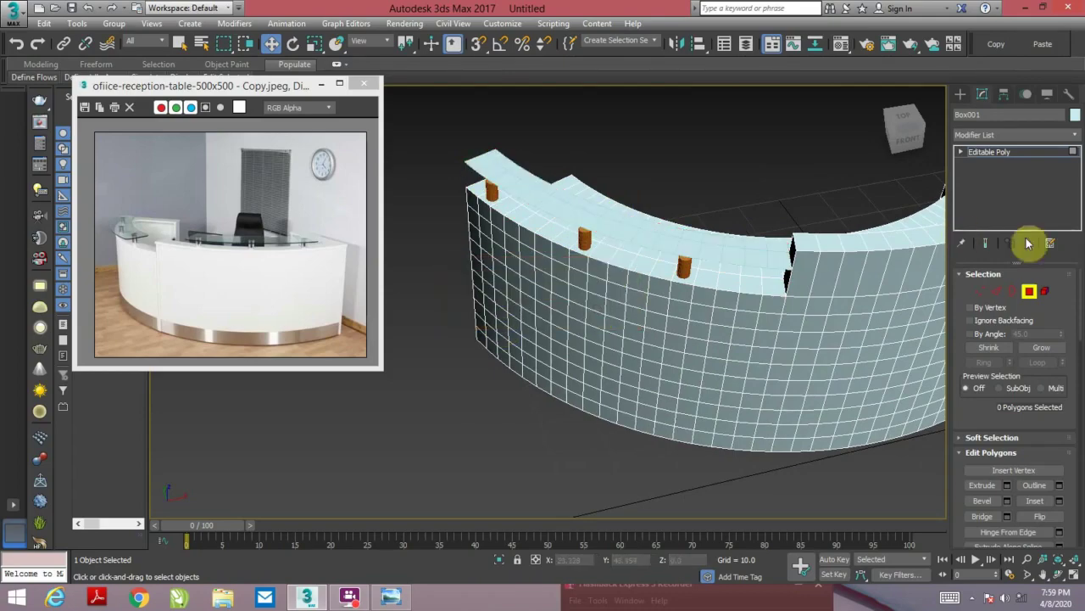
left_click(1028, 290)
- Give Object001 a Shell modifier with Outer Amount 0.46
left_click(741, 262)
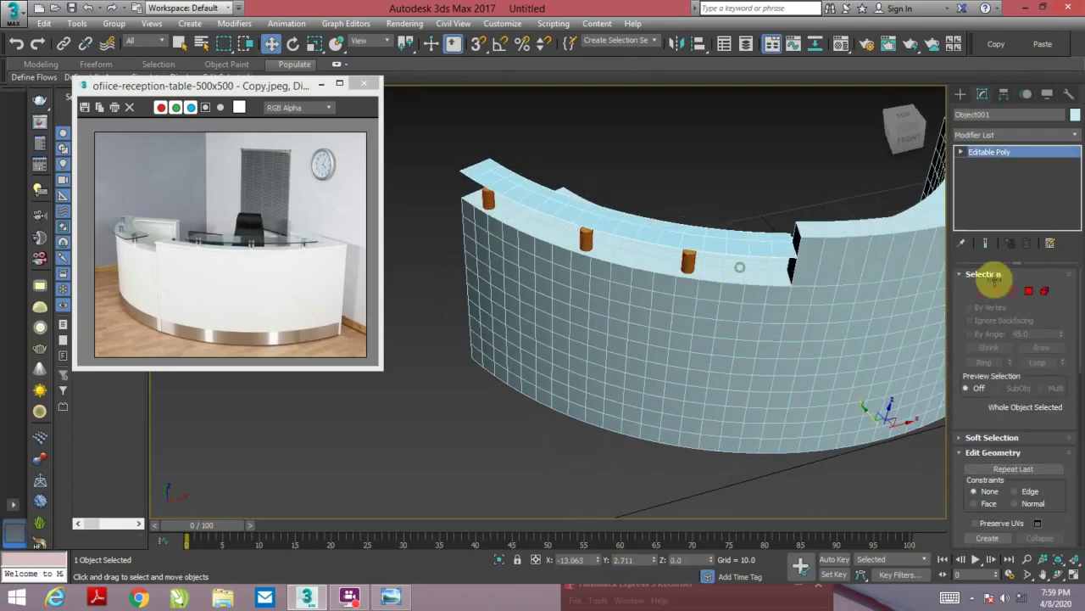
left_click(984, 135)
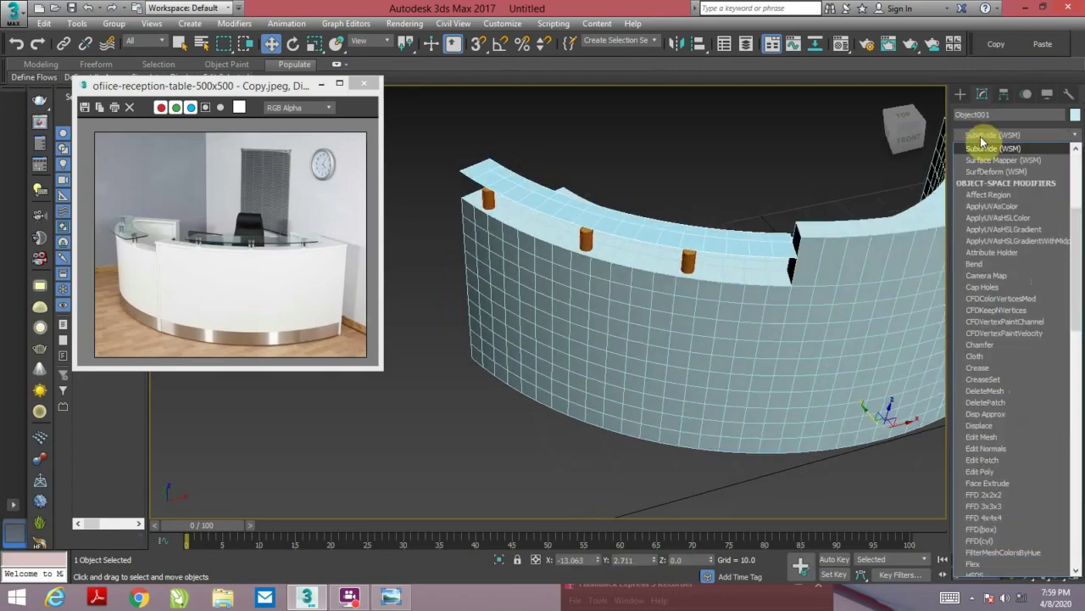
left_click(980, 174)
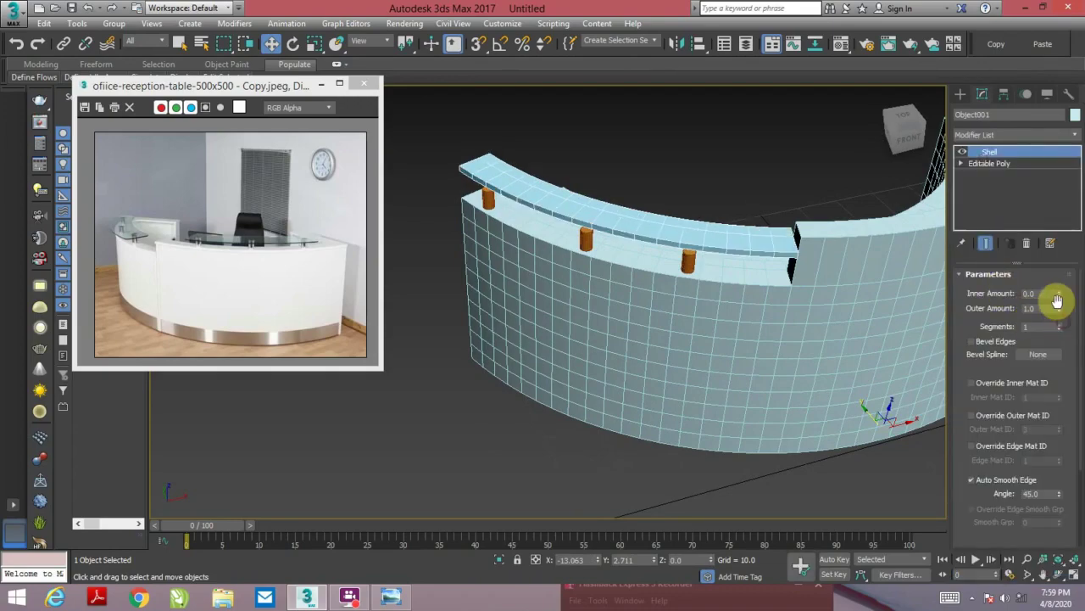
left_click_drag(1059, 309, 1065, 351)
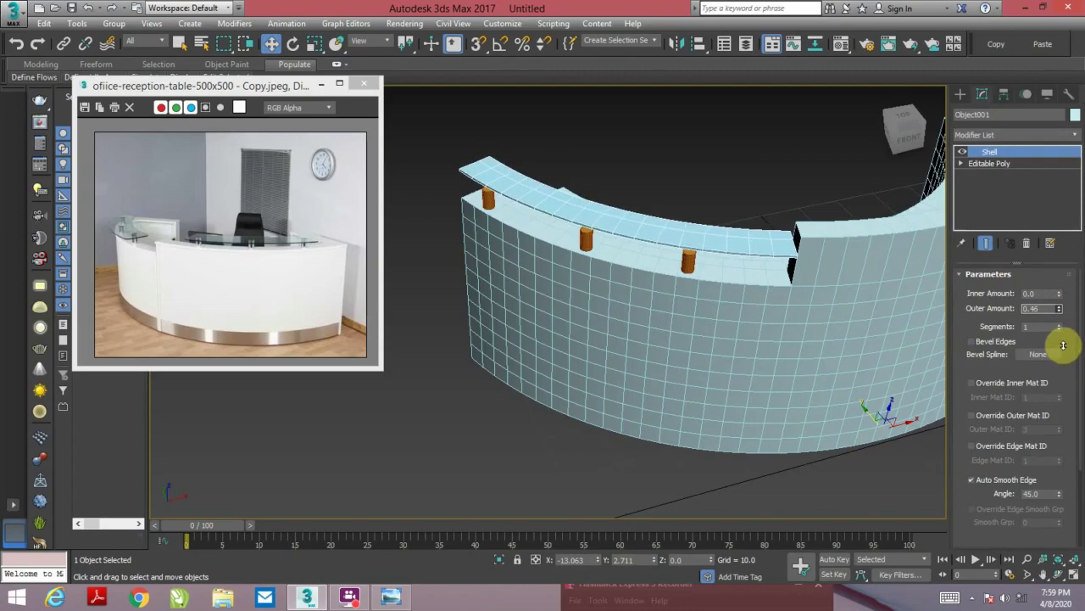
middle_click_drag(701, 226, 659, 258, "alt")
- Scale the top strip up slightly, switch to non-uniform scale, and show Object001's pivot settings
key("r")
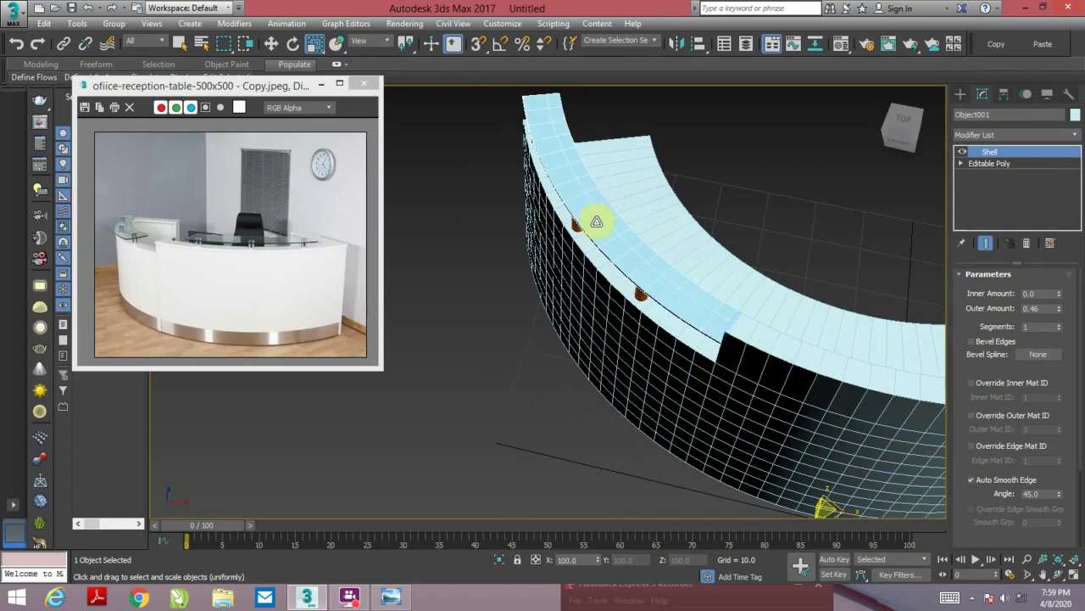
scroll(597, 221, "down", 5)
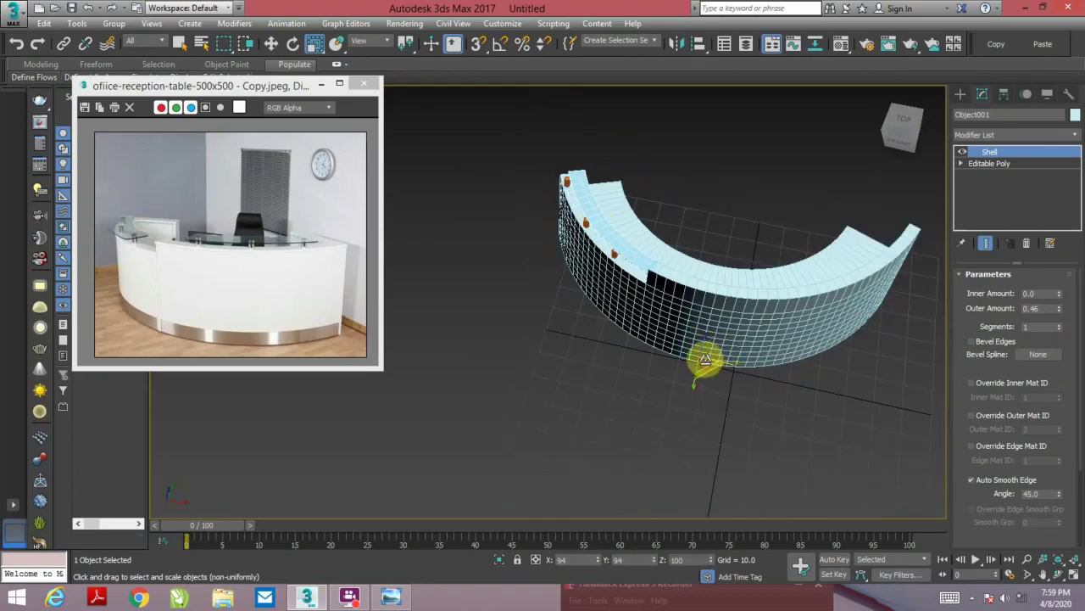
left_click_drag(704, 360, 709, 373)
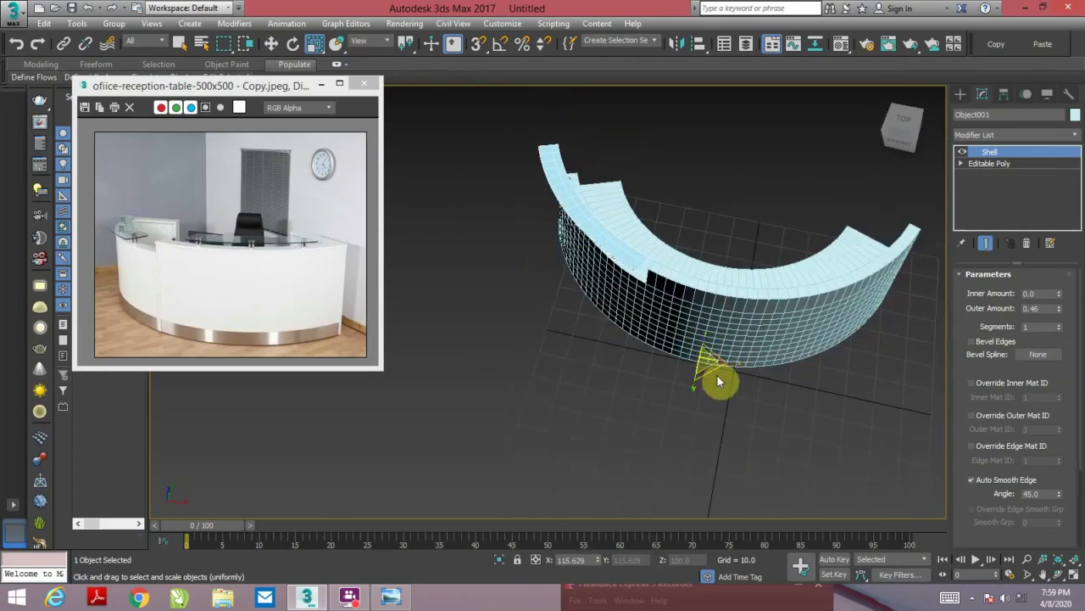
mouse_move(715, 375)
middle_mouse_down("alt")
mouse_move(674, 283)
mouse_move(594, 218)
middle_mouse_up("alt")
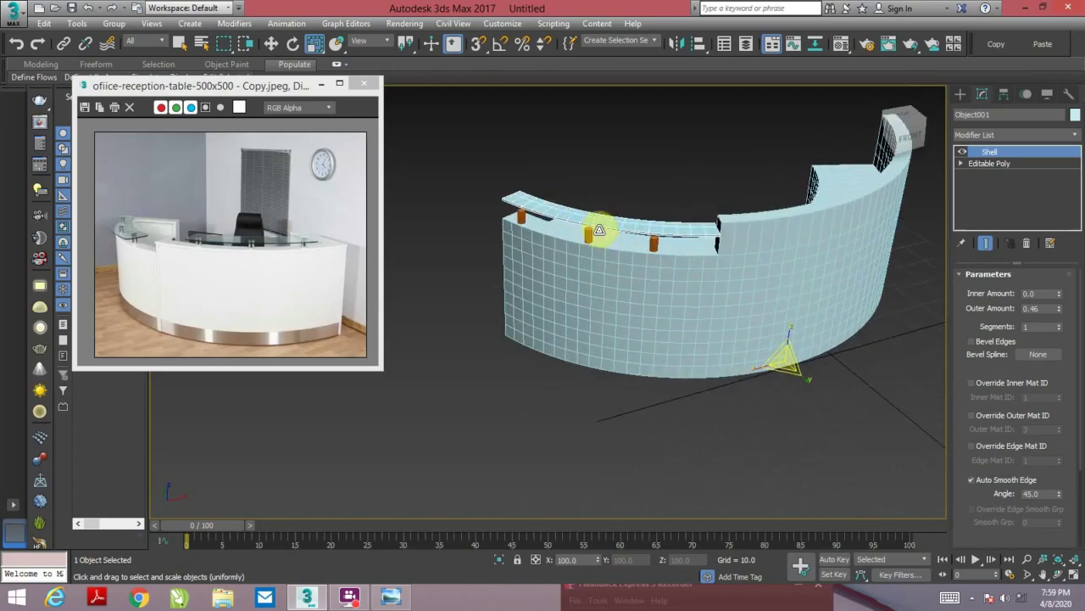
key("r")
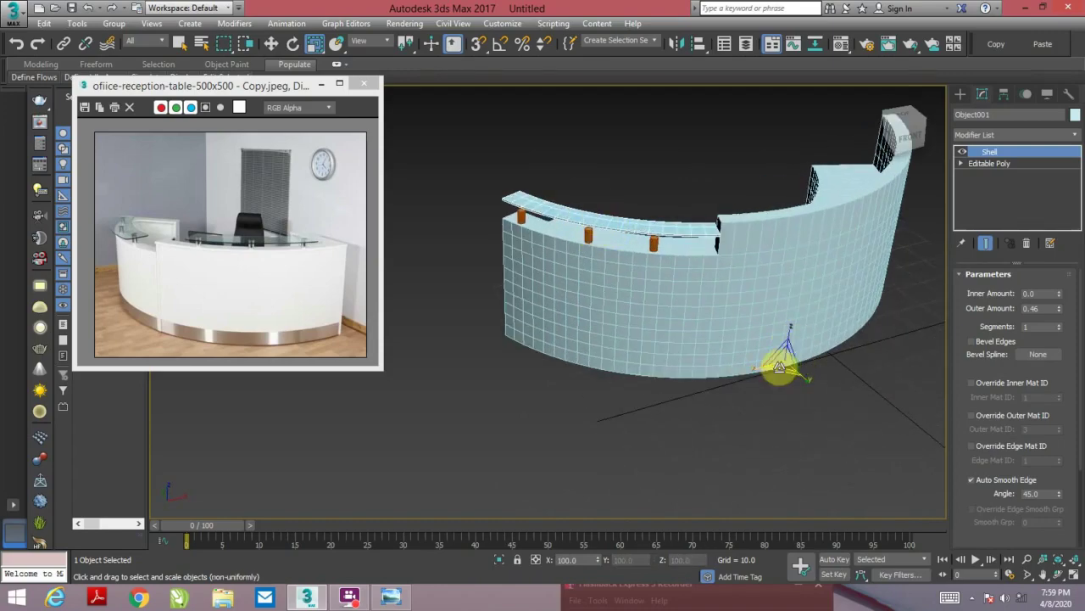
left_click(1004, 98)
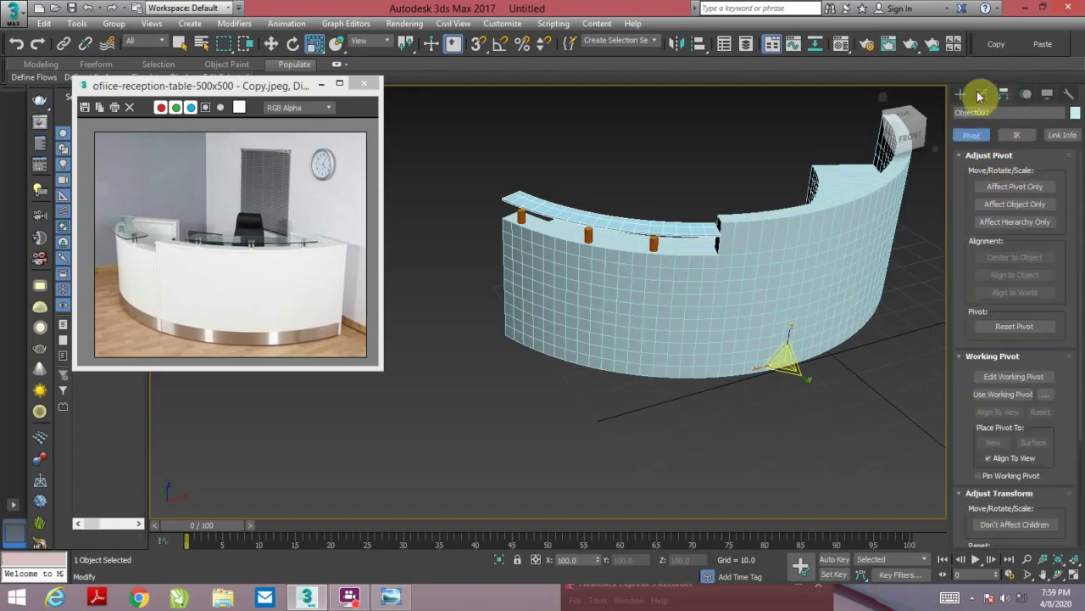
- Centre Object001's pivot on the object using Affect Pivot Only
left_click(1016, 189)
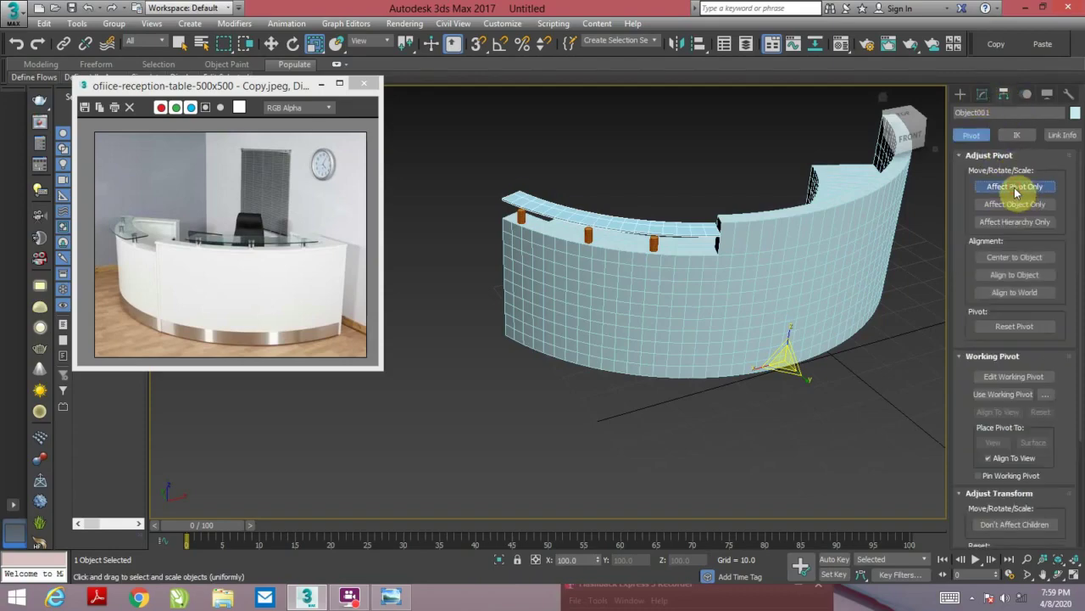
left_click(1007, 259)
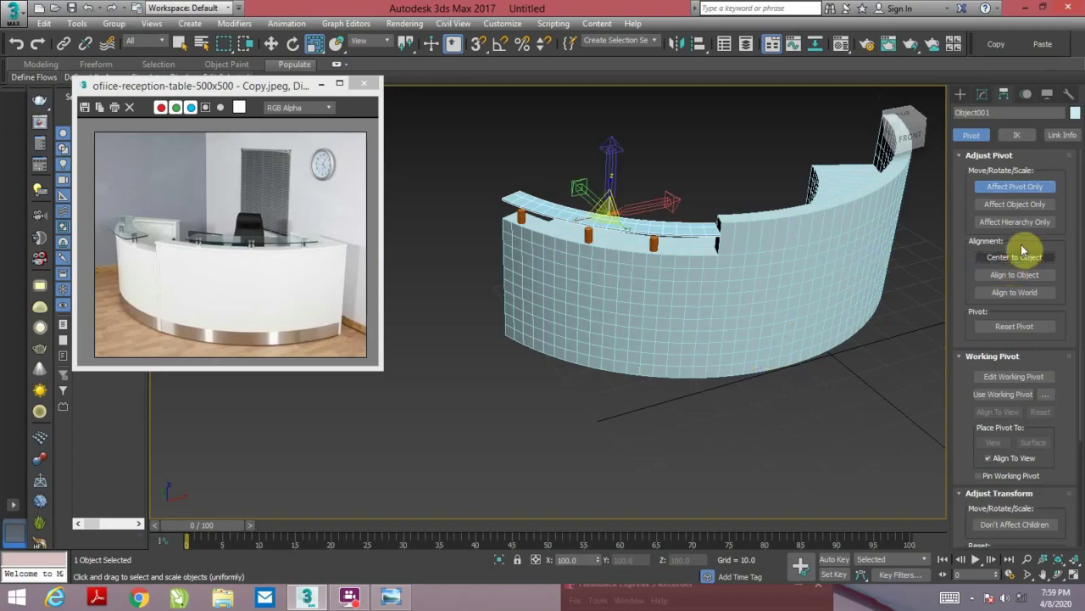
left_click(1016, 187)
- Scale the top strip along its length, checking its size in the top view
mouse_move(715, 224)
middle_mouse_down("alt")
mouse_move(616, 230)
mouse_move(601, 213)
mouse_move(620, 212)
middle_mouse_up("alt")
left_click_drag(625, 213, 647, 238)
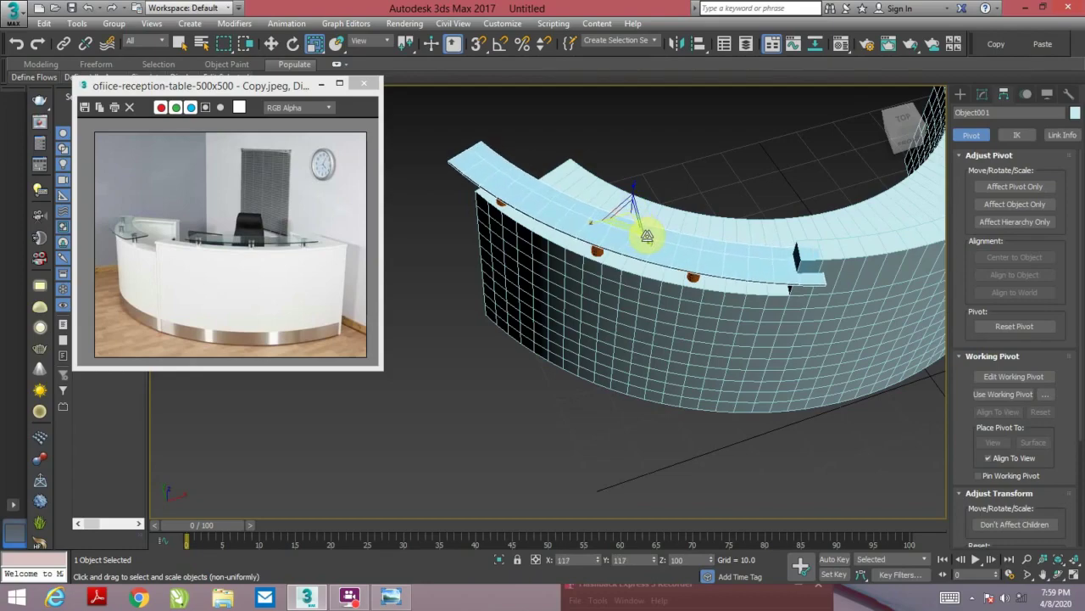
mouse_move(647, 237)
left_mouse_down()
mouse_move(636, 216)
mouse_move(600, 224)
left_mouse_up()
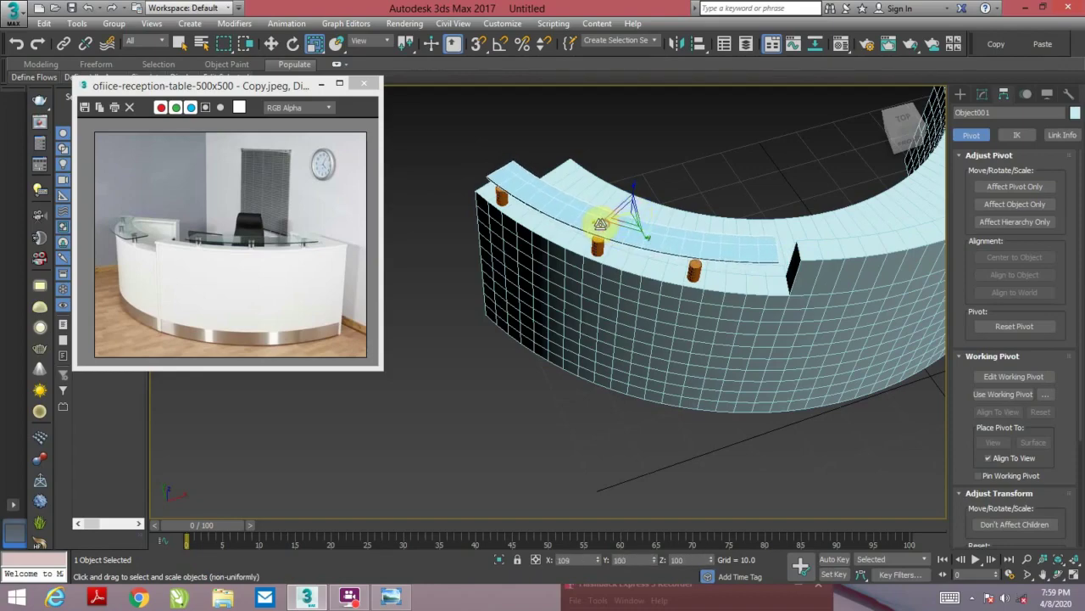
left_click_drag(600, 224, 625, 230)
key("alt+w")
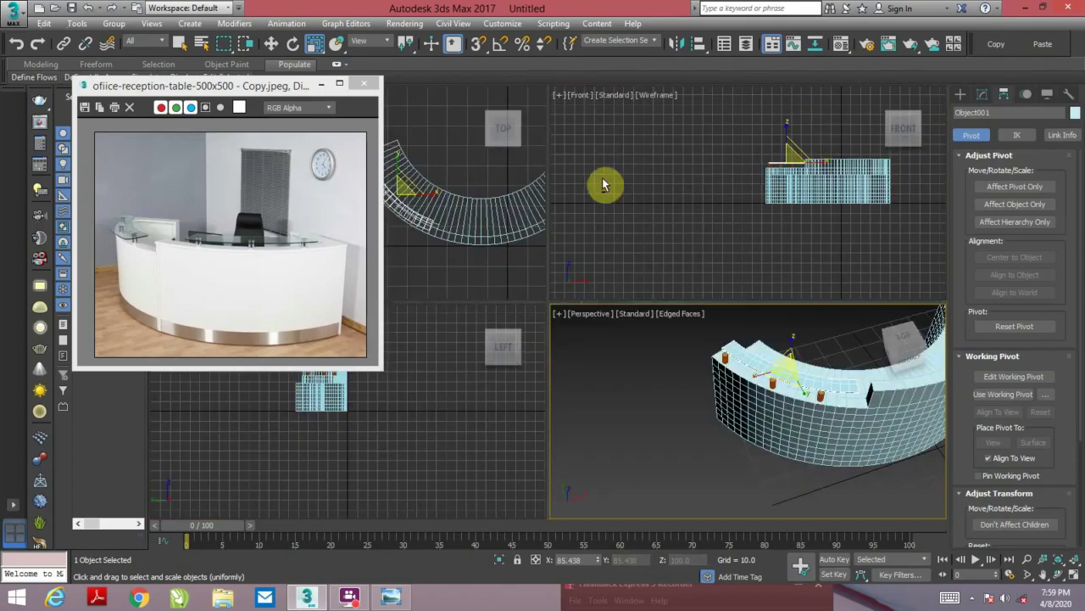
key("alt+w")
scroll(685, 279, "up", 3)
scroll(654, 232, "up", 2)
middle_click_drag(654, 232, 683, 265)
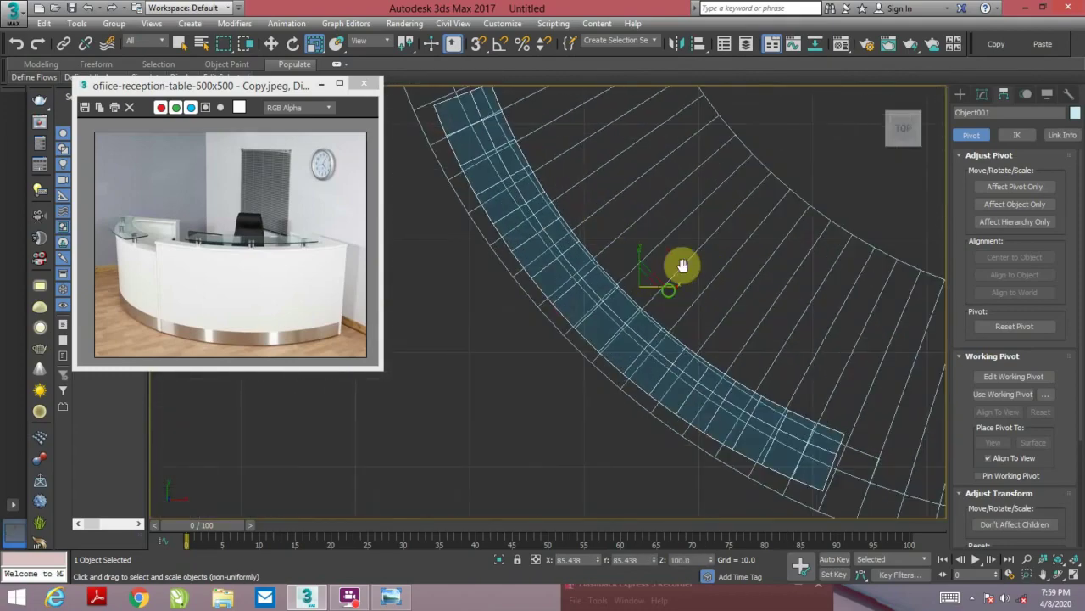
scroll(670, 265, "down", 2)
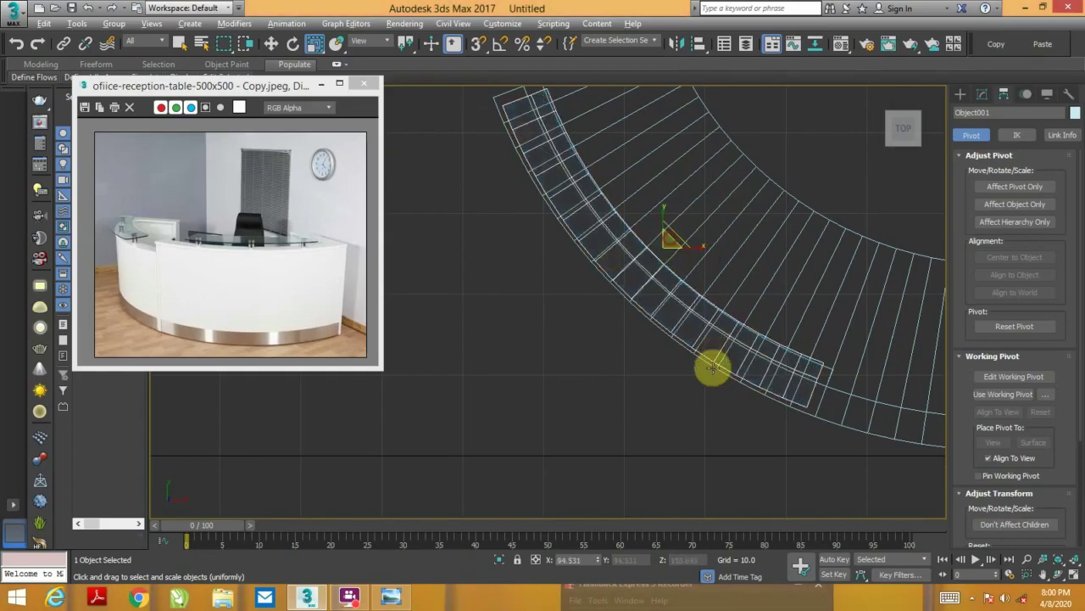
key("alt+w")
key("alt+w")
- Move the top strip down so it rests on the orange posts
mouse_move(751, 356)
middle_mouse_down("alt")
mouse_move(775, 325)
mouse_move(800, 344)
middle_mouse_up("alt")
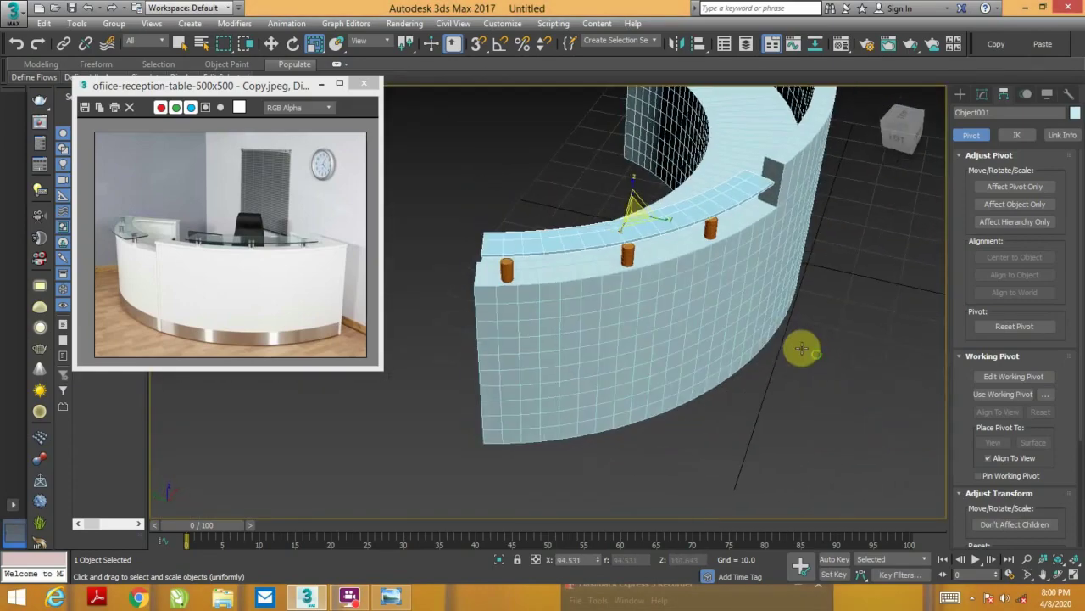
key("w")
left_click_drag(635, 199, 623, 221)
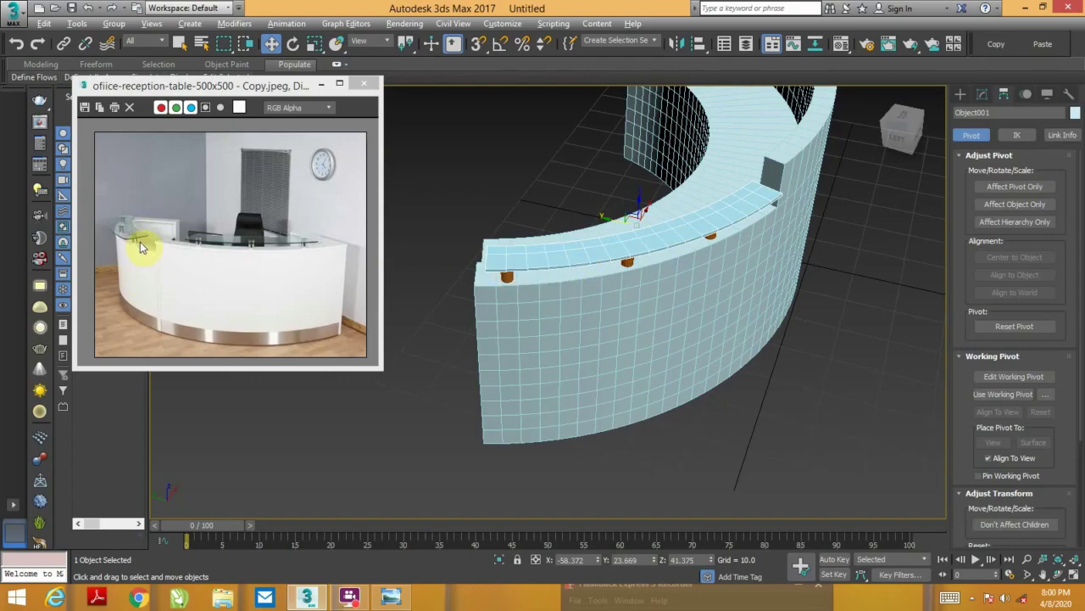
scroll(534, 305, "up", 2)
scroll(517, 254, "up", 3)
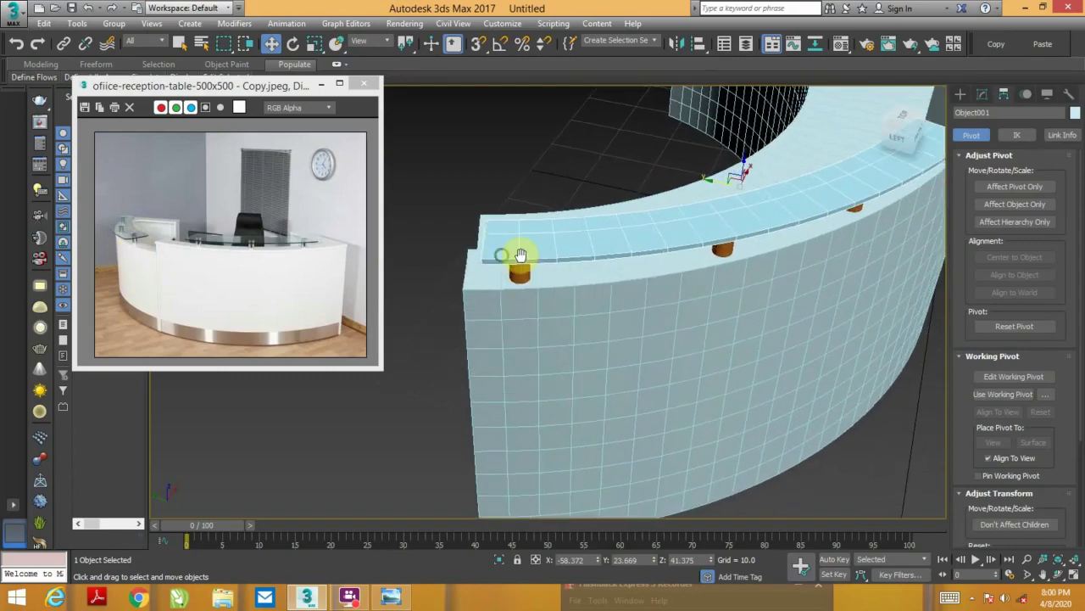
scroll(518, 268, "up", 2)
middle_click_drag(514, 273, 572, 250, "alt")
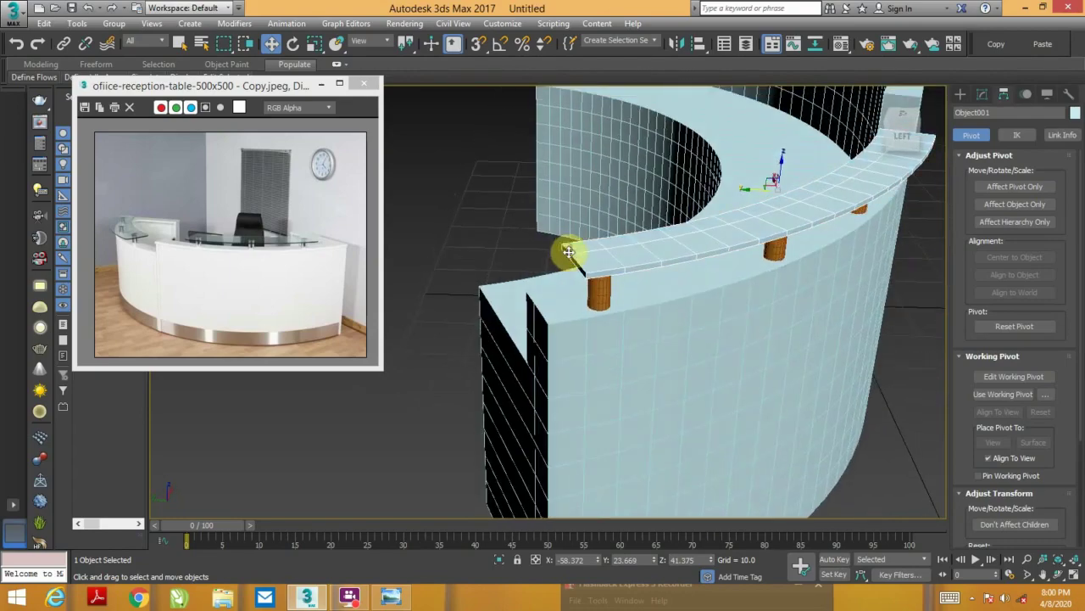
right_click(571, 249)
mouse_move(648, 398)
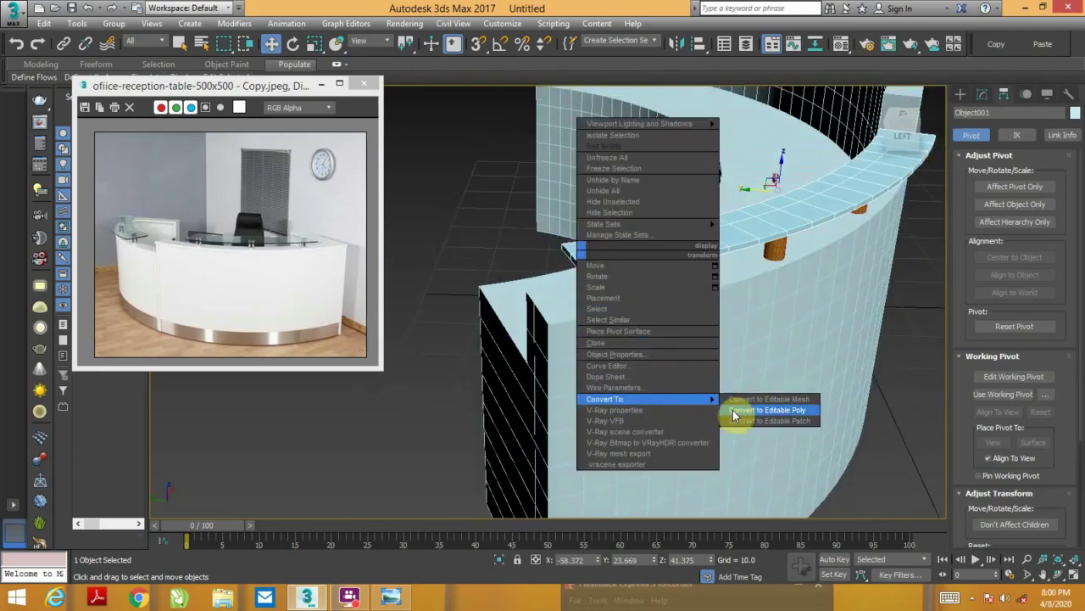
- Convert the strip to an editable poly and select two corner edges at one end
left_click(739, 409)
left_click(998, 291)
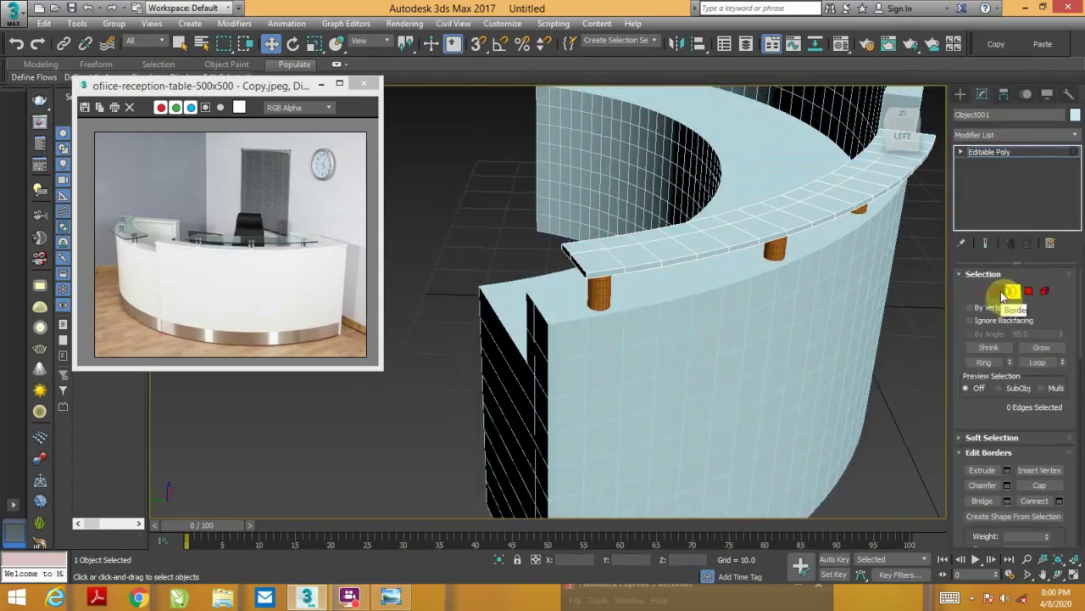
scroll(611, 280, "up", 2)
scroll(591, 287, "up", 2)
left_click(588, 281)
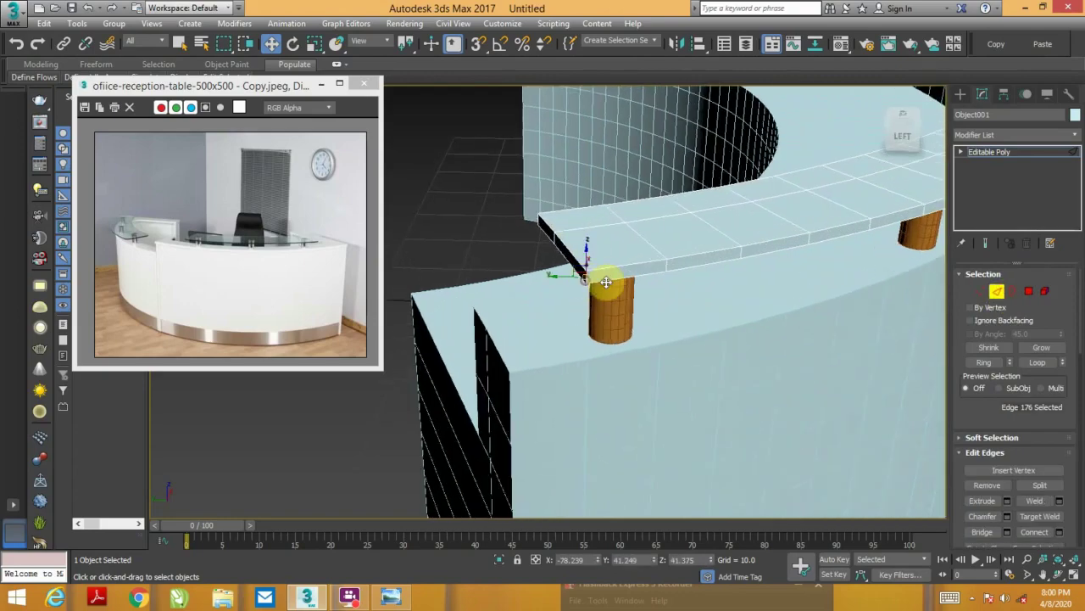
left_click(538, 218, "ctrl")
scroll(501, 228, "down", 2)
scroll(647, 269, "down", 2)
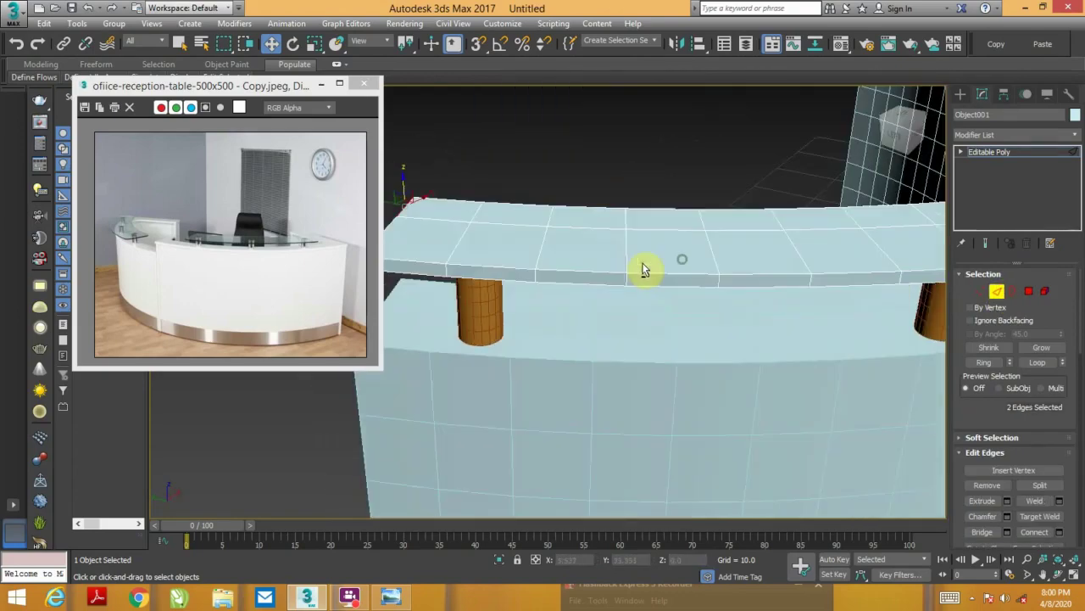
scroll(663, 285, "down", 3)
- Add the two corner edges at the strip's other end to the selection
mouse_move(662, 284)
middle_mouse_down("alt")
mouse_move(588, 226)
mouse_move(751, 257)
middle_mouse_up("alt")
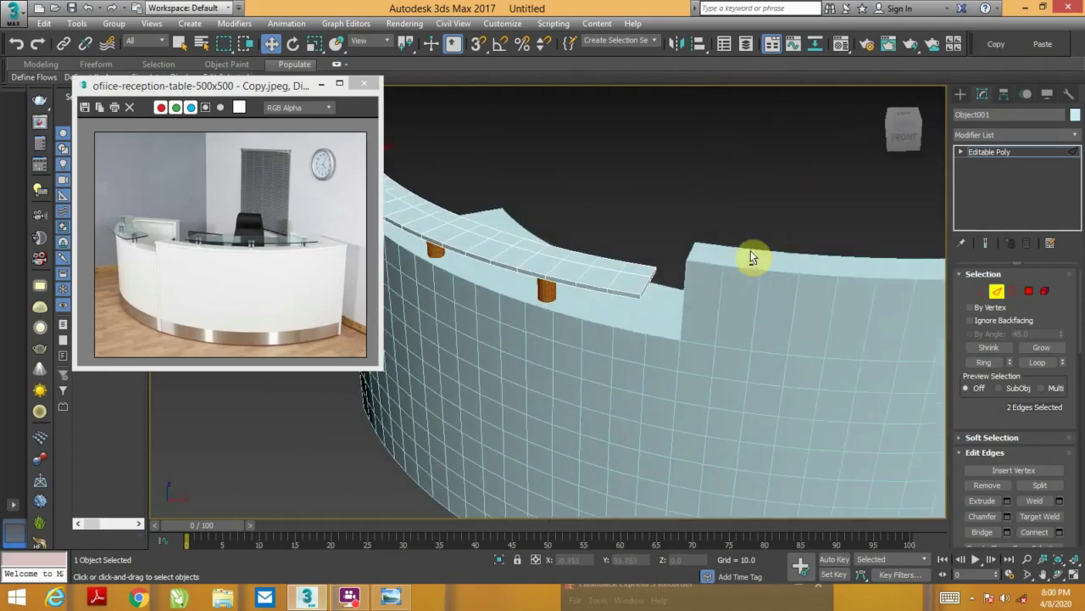
scroll(655, 299, "up", 2)
scroll(655, 271, "up", 2)
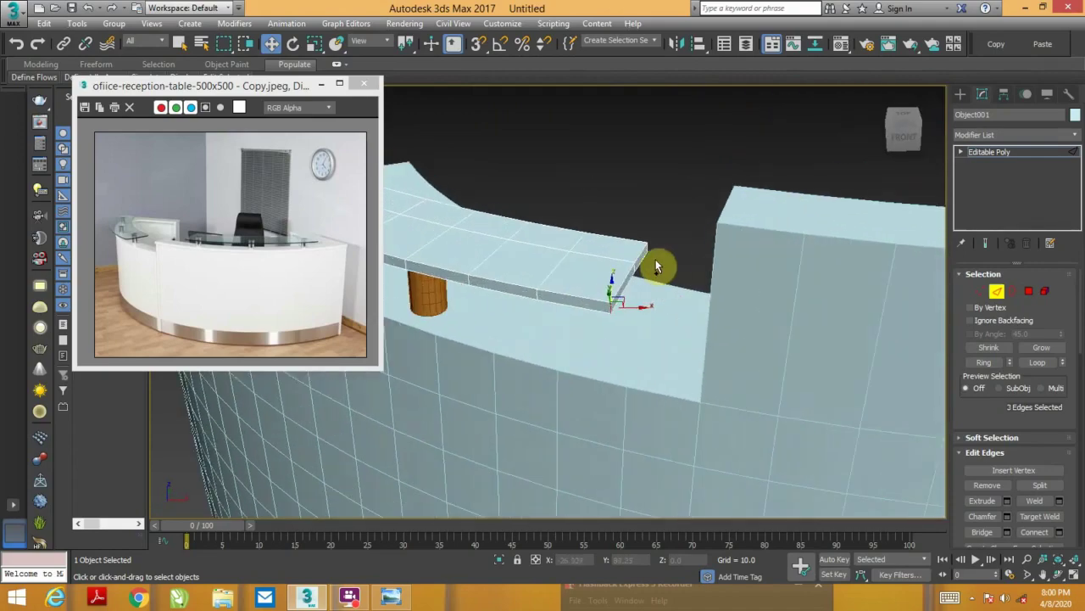
left_click(646, 246, "ctrl")
left_click(646, 246, "ctrl")
scroll(695, 259, "down", 3)
middle_click_drag(743, 269, 715, 178, "alt")
- Chamfer the four end edges by about 1.707 with 6 segments
right_click(714, 179)
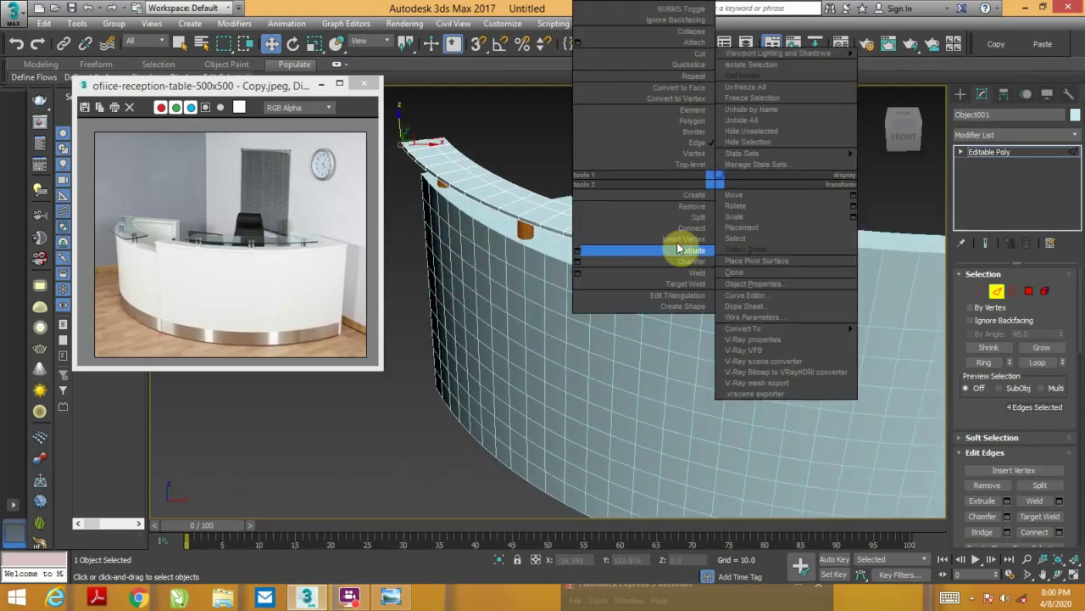
left_click(592, 261)
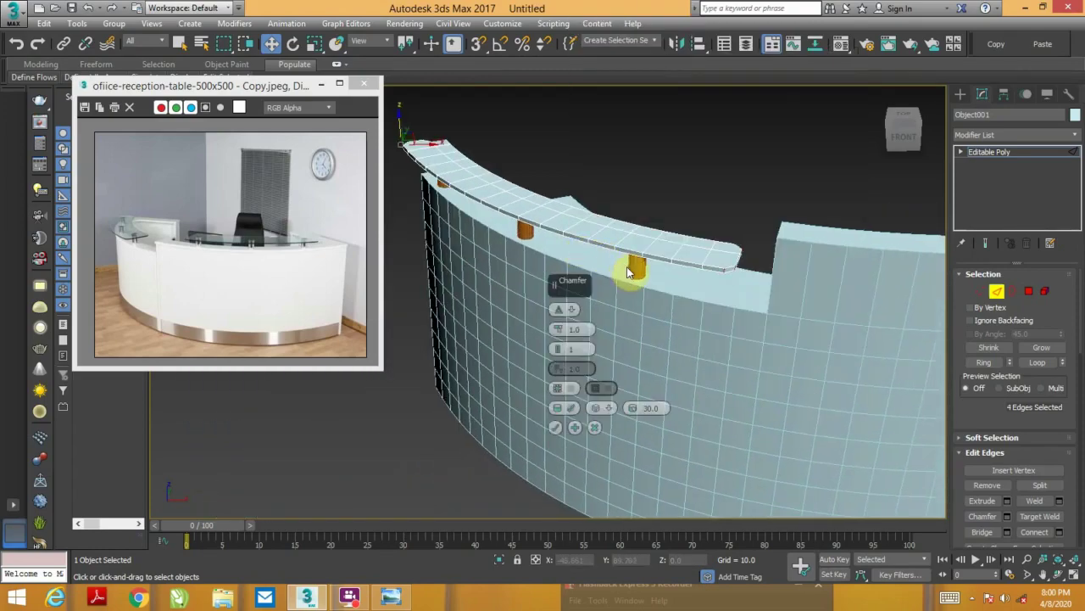
left_click_drag(560, 327, 562, 320)
type("8")
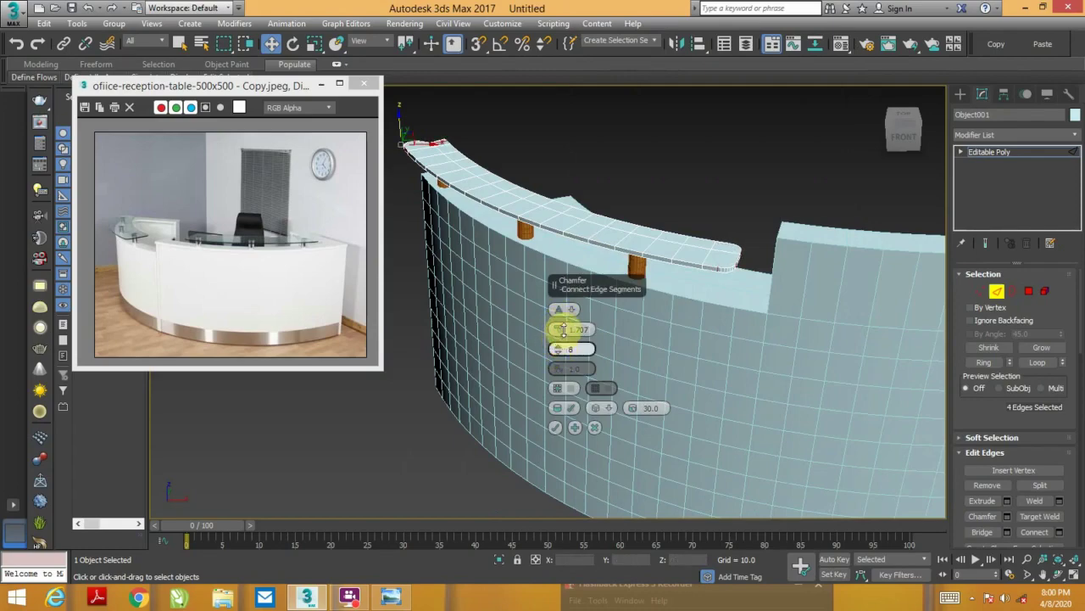
left_click(556, 428)
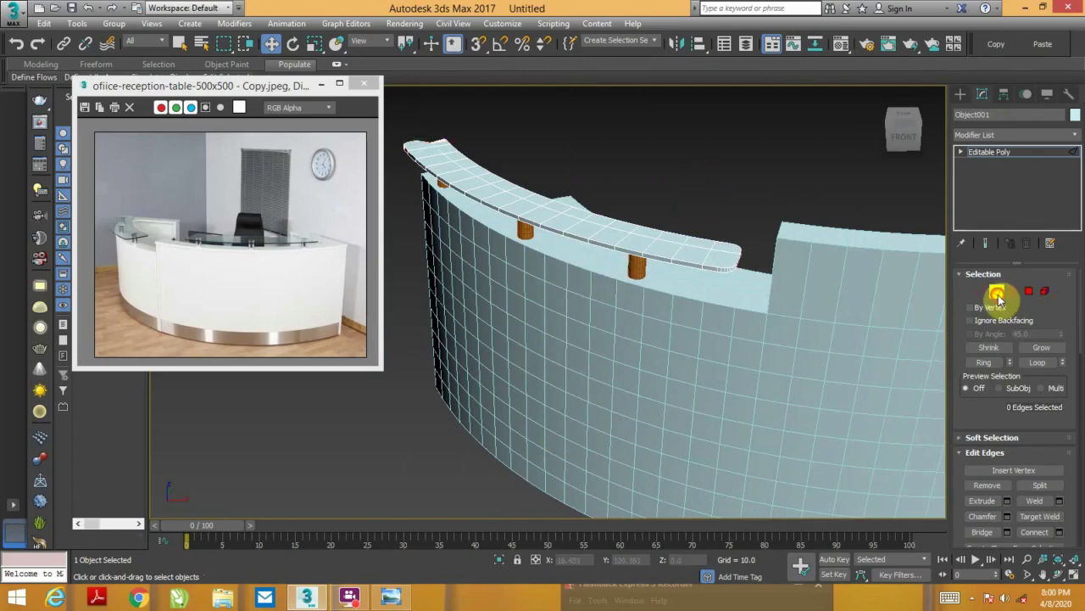
left_click(791, 162)
- Scale the rounded top strip slightly shorter and lower it further over the posts
mouse_move(791, 162)
middle_mouse_down("alt")
mouse_move(792, 212)
mouse_move(747, 223)
middle_mouse_up("alt")
left_click(748, 222)
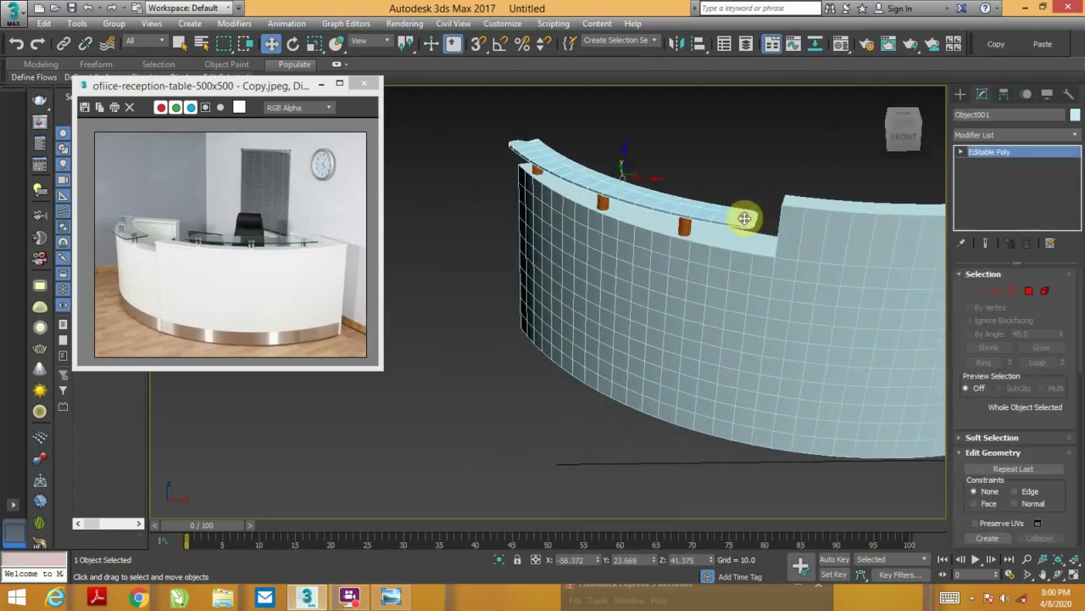
key("r")
left_click_drag(744, 214, 626, 144)
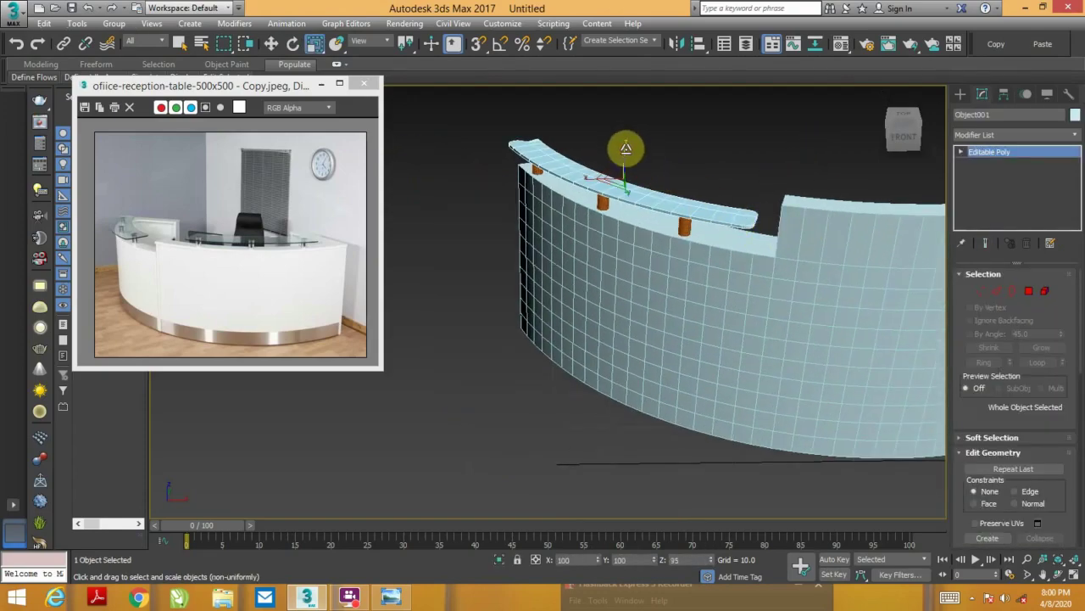
key("w")
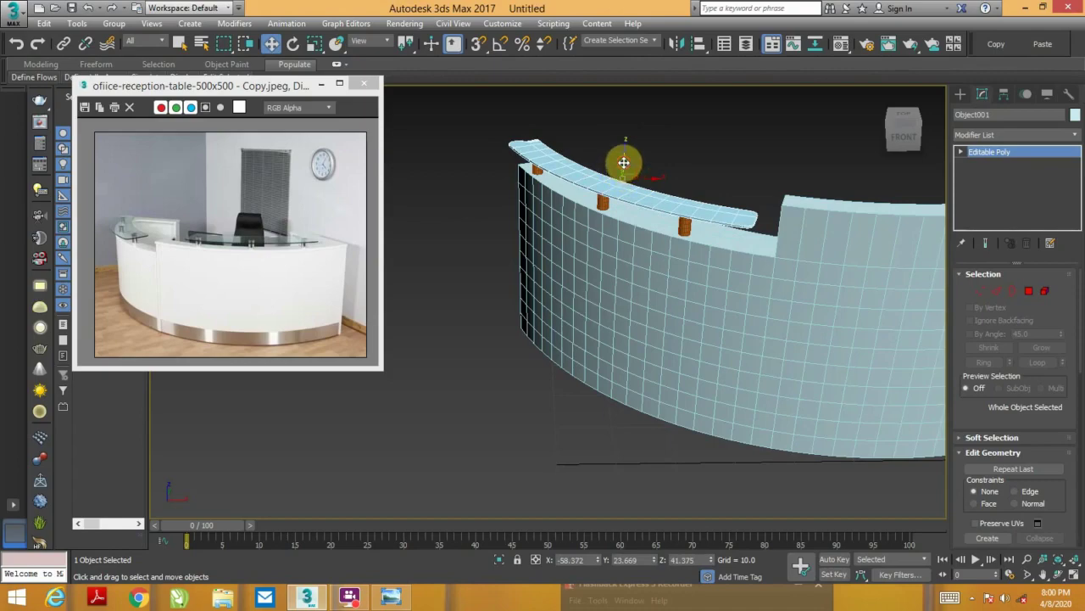
left_click_drag(624, 162, 633, 173)
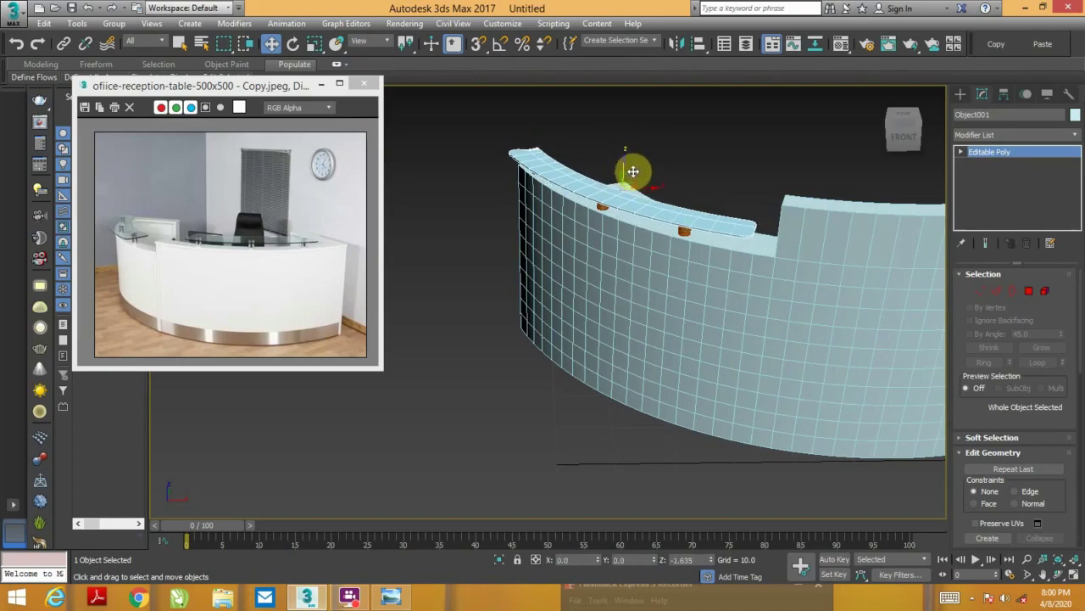
- Deselect the strip and view the desk front from above
left_click(718, 166)
mouse_move(718, 165)
middle_mouse_down("alt")
mouse_move(822, 224)
mouse_move(739, 212)
mouse_move(788, 274)
mouse_move(663, 263)
middle_mouse_up("alt")
scroll(778, 222, "down", 2)
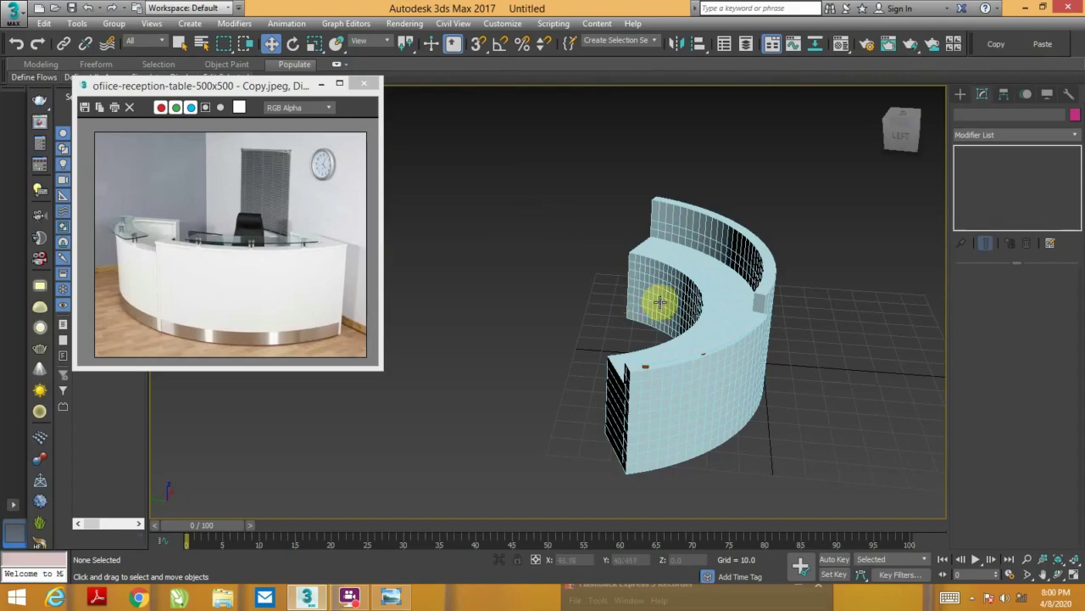
mouse_move(407, 329)
middle_mouse_down("alt")
mouse_move(545, 344)
mouse_move(697, 335)
mouse_move(710, 314)
mouse_move(666, 327)
mouse_move(613, 304)
middle_mouse_up("alt")
scroll(614, 303, "up", 3)
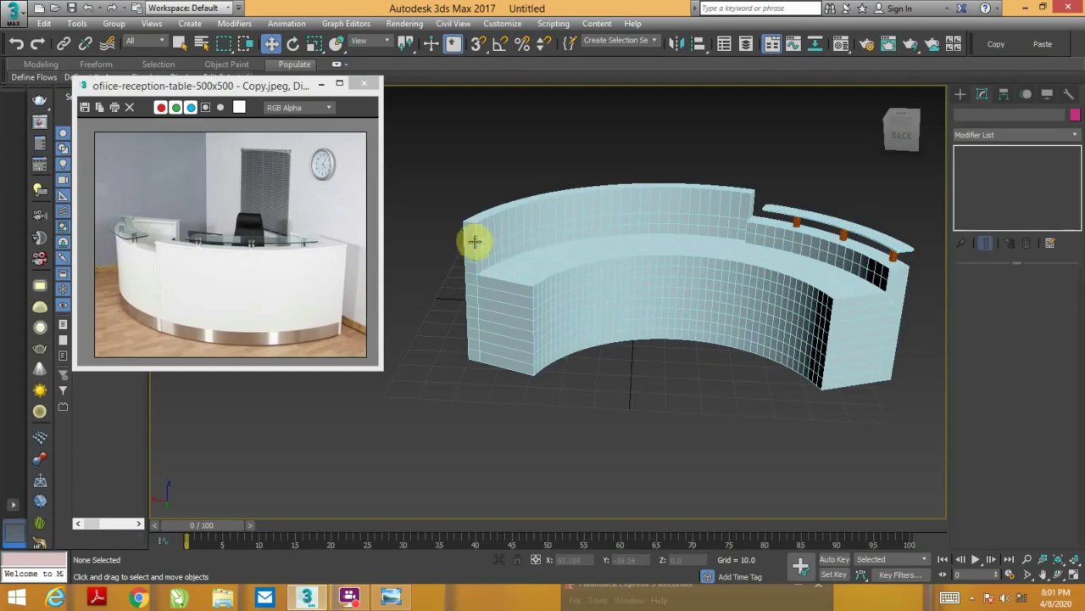
- Select the curved desk body and enter its Editable Poly Polygon level
left_click(961, 95)
left_click(635, 203)
left_click(988, 176)
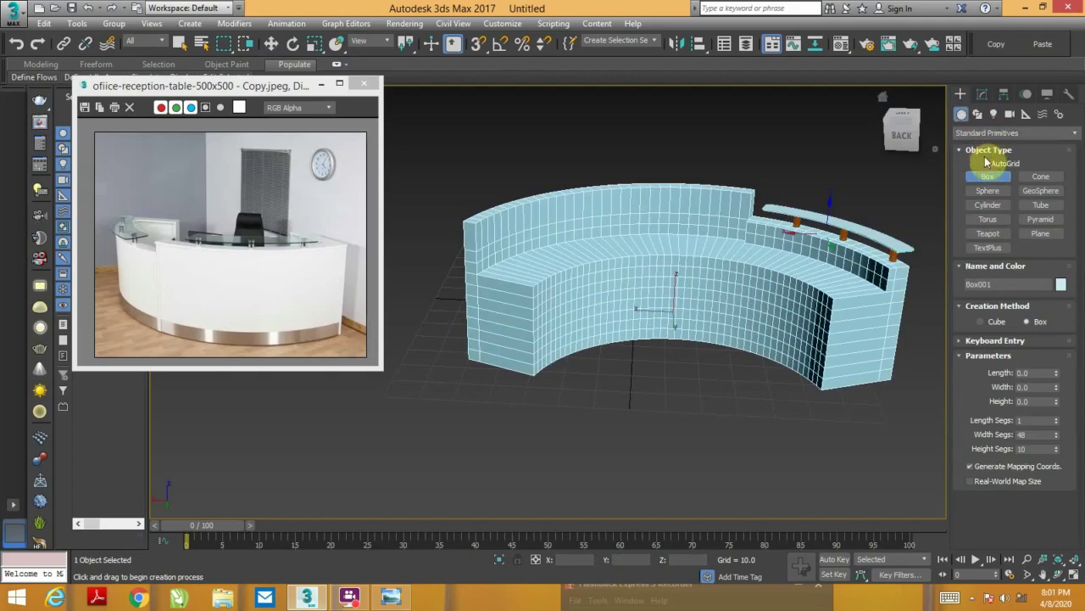
left_click(982, 94)
left_click(1028, 291)
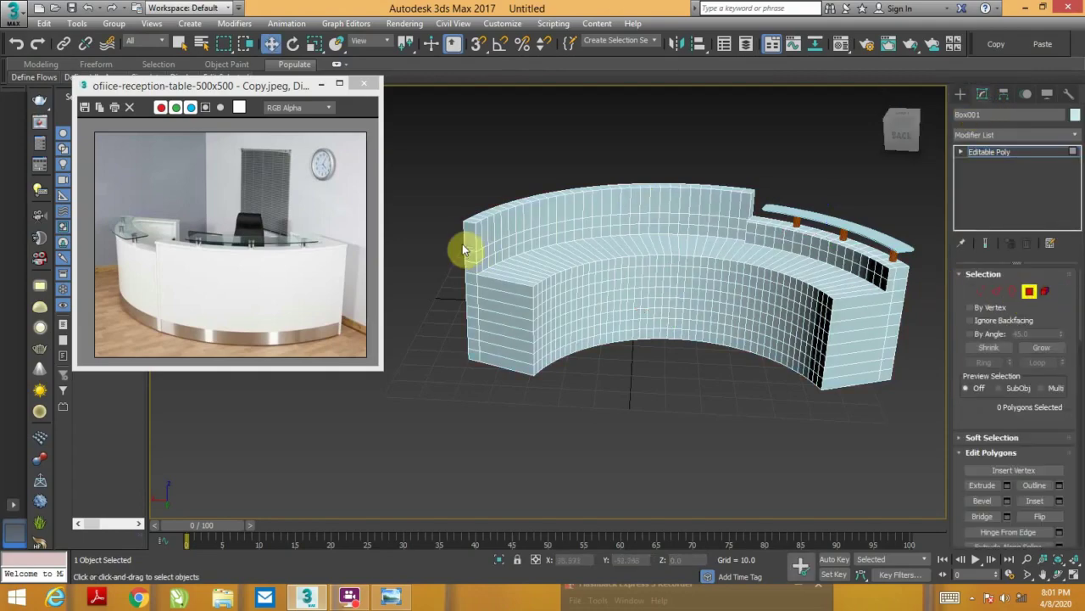
- Extrude the back wall's end faces outward into a thin cap
left_click_drag(458, 218, 476, 255)
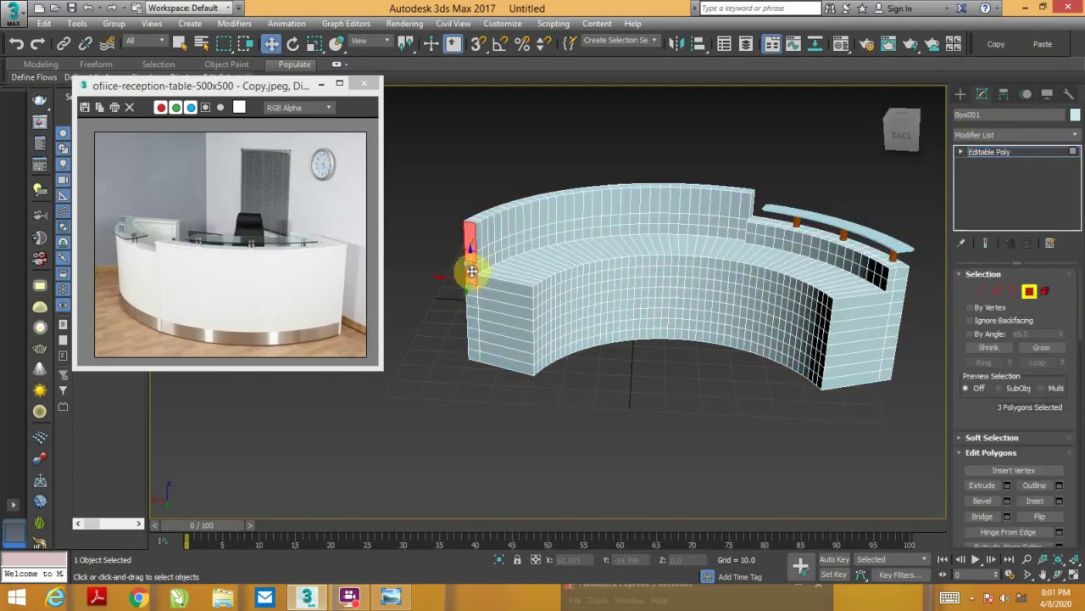
left_click(472, 290, "ctrl")
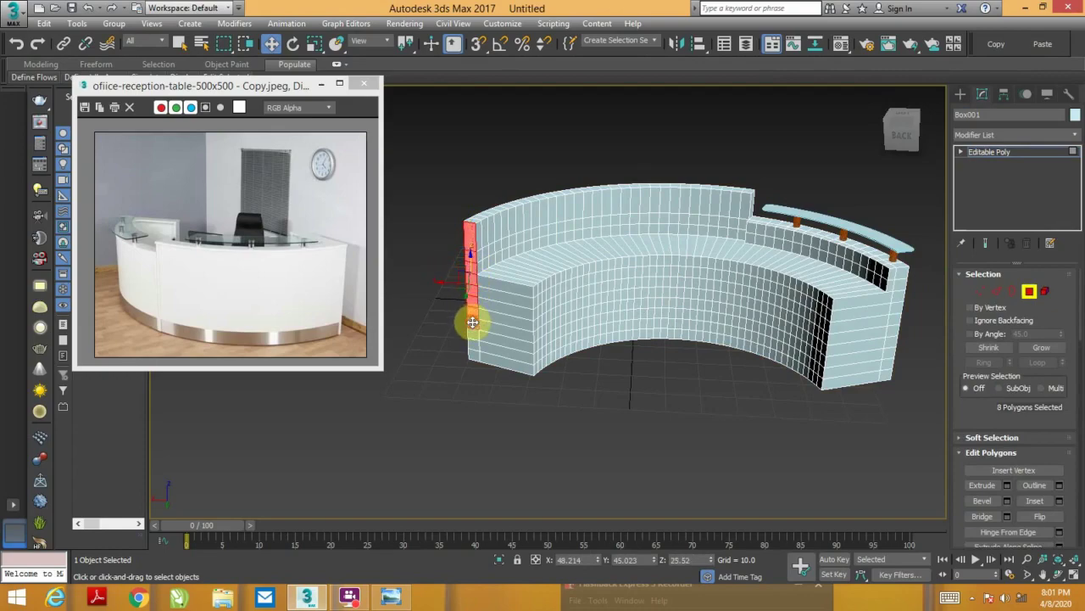
left_click(474, 353, "ctrl")
right_click(526, 328)
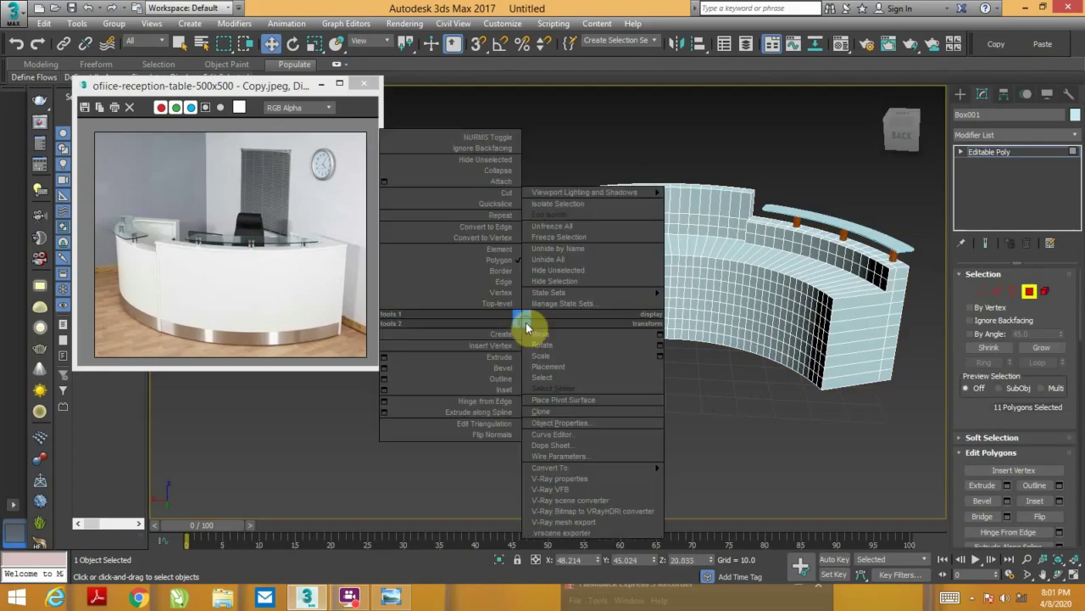
left_click(384, 356)
middle_click_drag(460, 374, 535, 318, "alt")
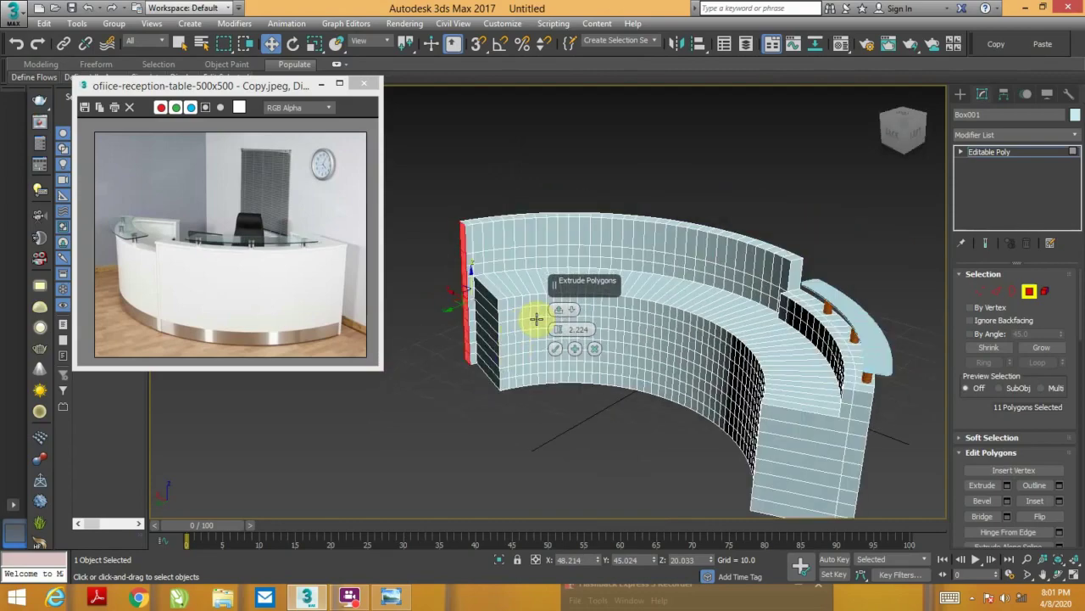
left_click_drag(555, 331, 553, 326)
left_click(554, 349)
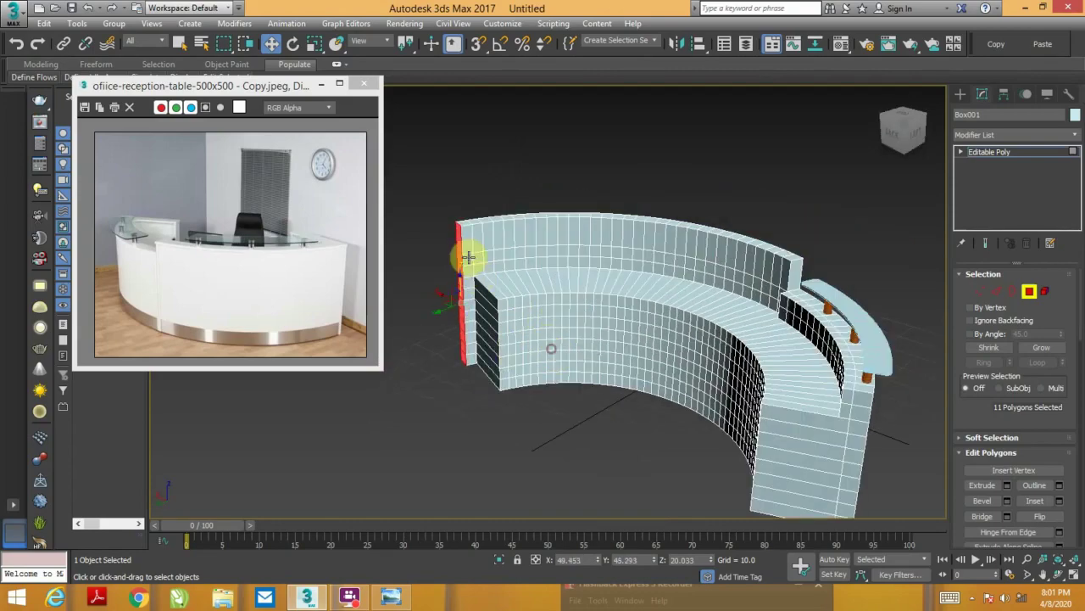
- Select the faces at the extruded desk end and inspect the desk from around it
left_click(468, 249)
left_click(469, 271, "ctrl")
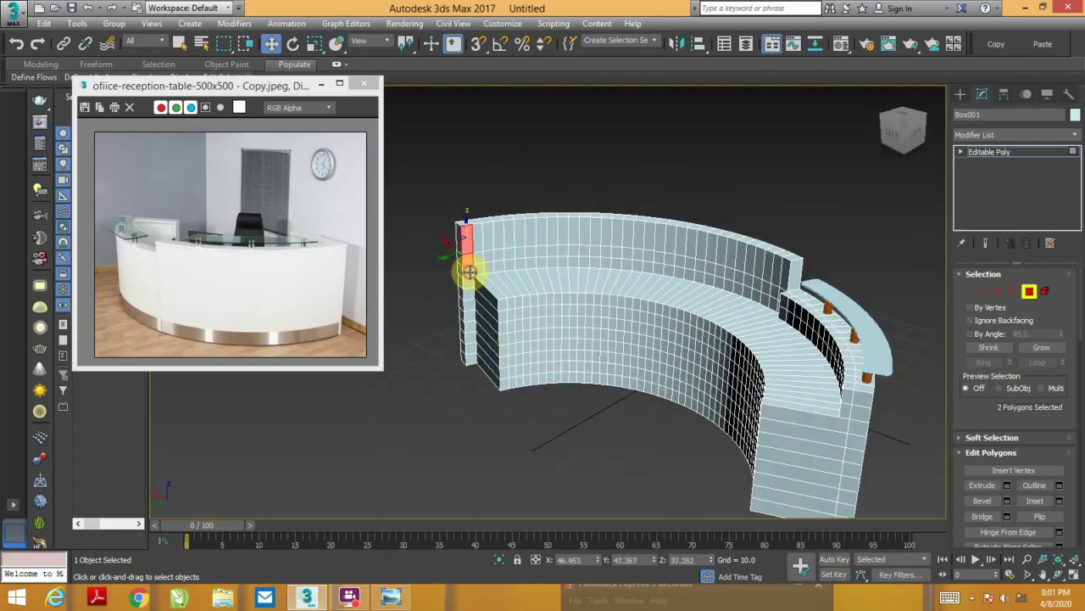
left_click(470, 315, "ctrl")
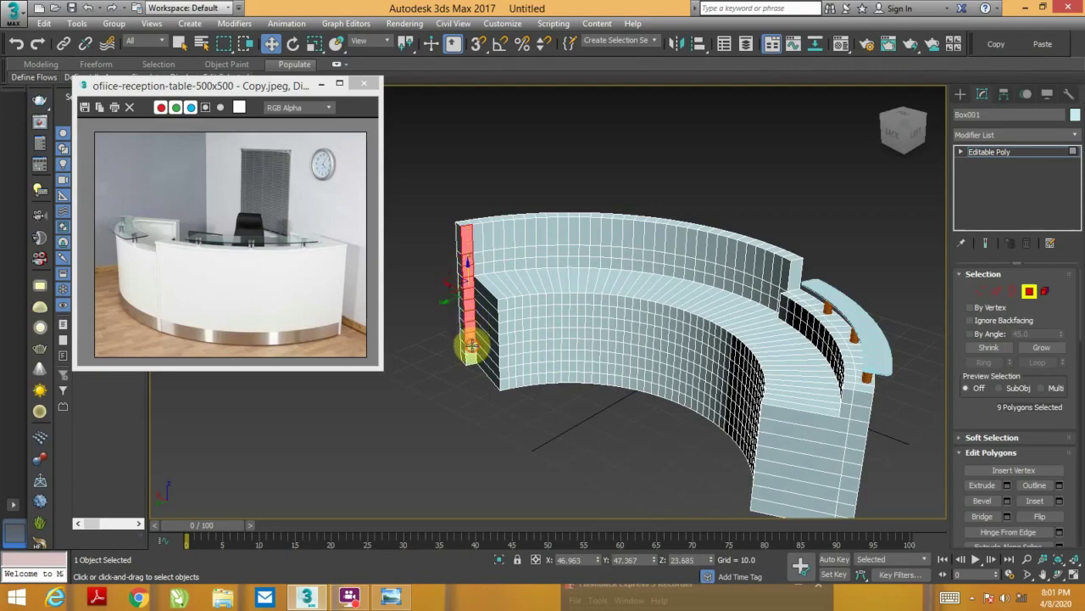
mouse_move(473, 360)
middle_mouse_down("alt")
mouse_move(502, 364)
mouse_move(364, 356)
mouse_move(649, 370)
mouse_move(518, 361)
mouse_move(620, 332)
mouse_move(789, 331)
mouse_move(746, 345)
mouse_move(681, 317)
mouse_move(741, 327)
middle_mouse_up("alt")
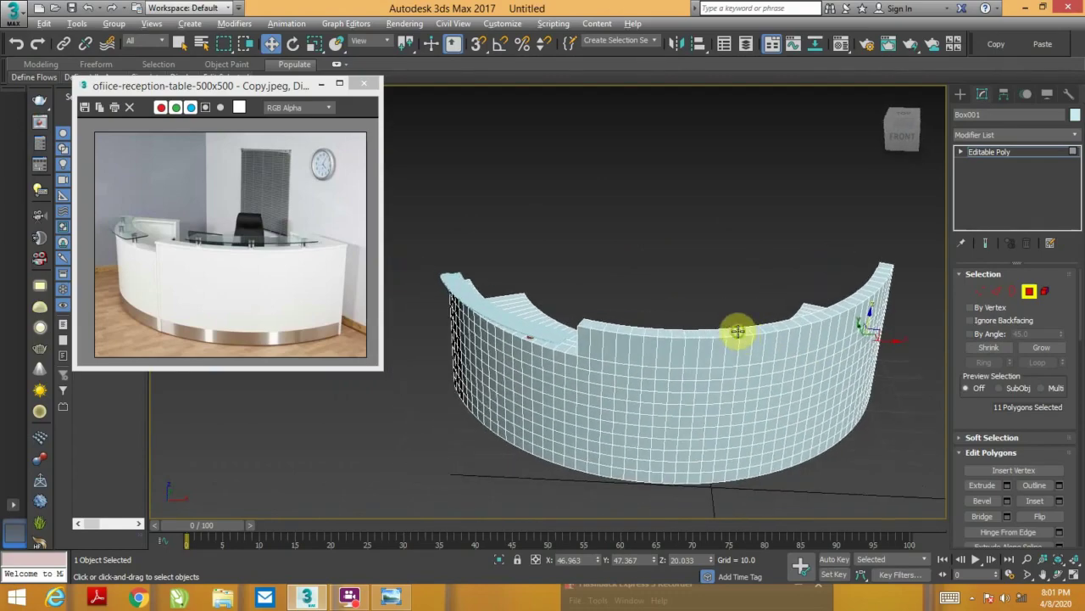
scroll(860, 339, "up", 5)
- Select the column of end faces at the desk's right end, dropping one stray face
mouse_move(860, 339)
middle_mouse_down()
mouse_move(683, 319)
mouse_move(654, 279)
mouse_move(788, 303)
mouse_move(589, 283)
mouse_move(794, 233)
mouse_move(766, 252)
middle_mouse_up()
left_click(683, 319, "alt")
left_click(787, 230)
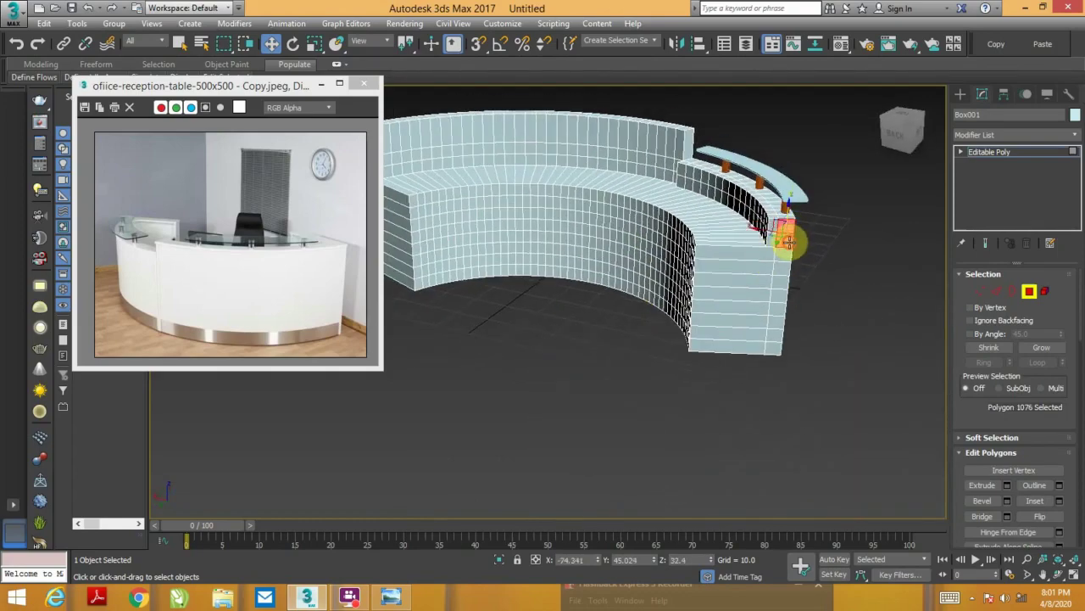
left_click(786, 250, "ctrl")
left_click(782, 308, "ctrl")
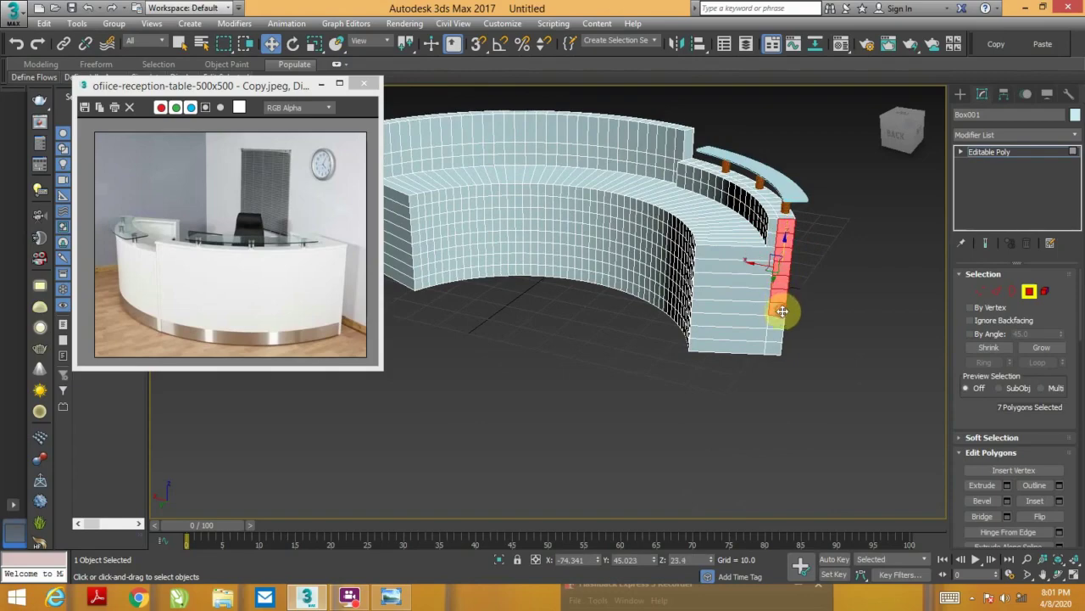
left_click(776, 332, "ctrl")
left_click(775, 336, "ctrl")
left_click(778, 347, "ctrl")
- Extrude the selected end faces outward by 5.334 to form the end cap
middle_click_drag(778, 347, 771, 343, "alt")
right_click(772, 343)
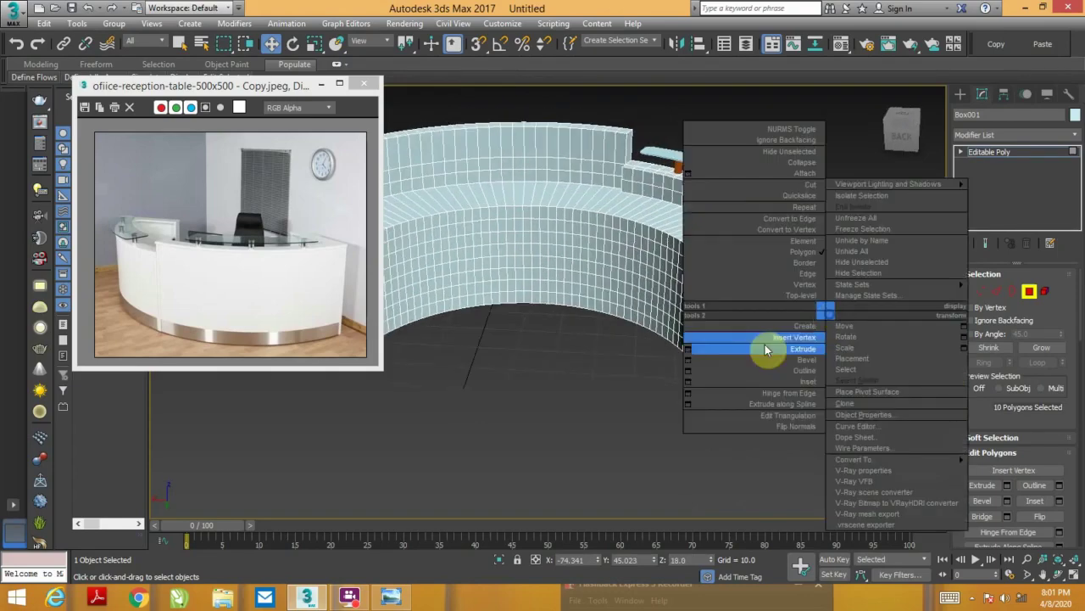
left_click(690, 353)
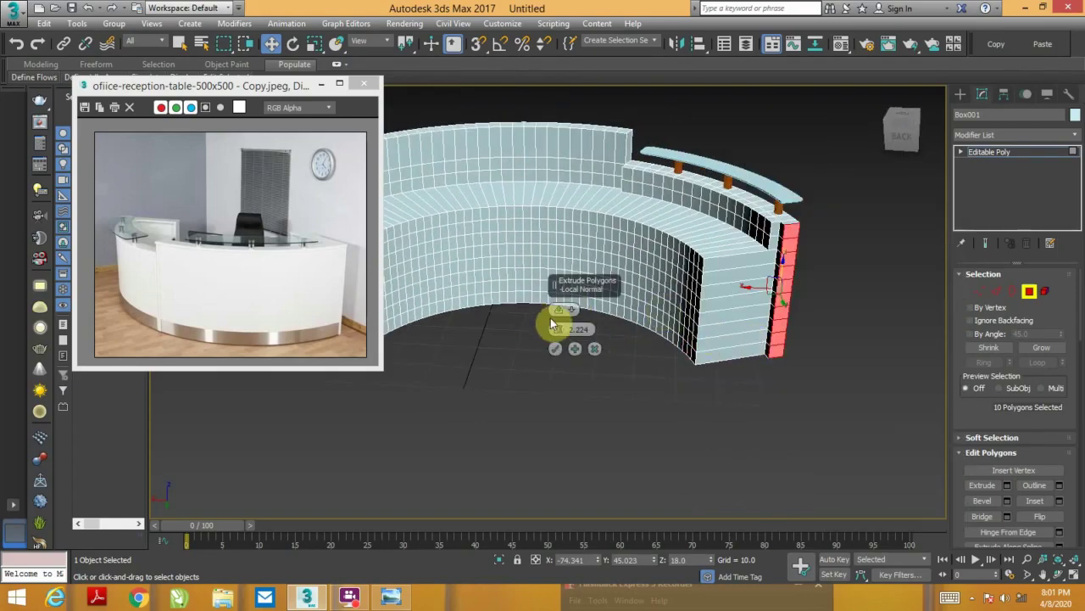
left_click_drag(558, 329, 557, 302)
left_click(555, 348)
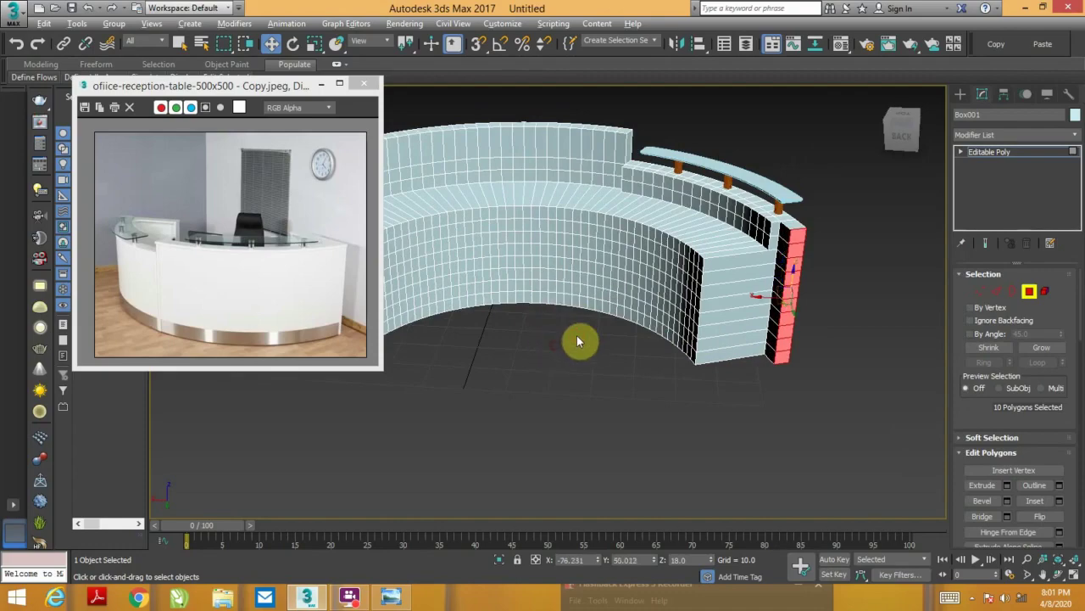
- Reselect the new end cap's column of faces, trimming the selection to the end face
middle_click_drag(581, 337, 704, 298, "alt")
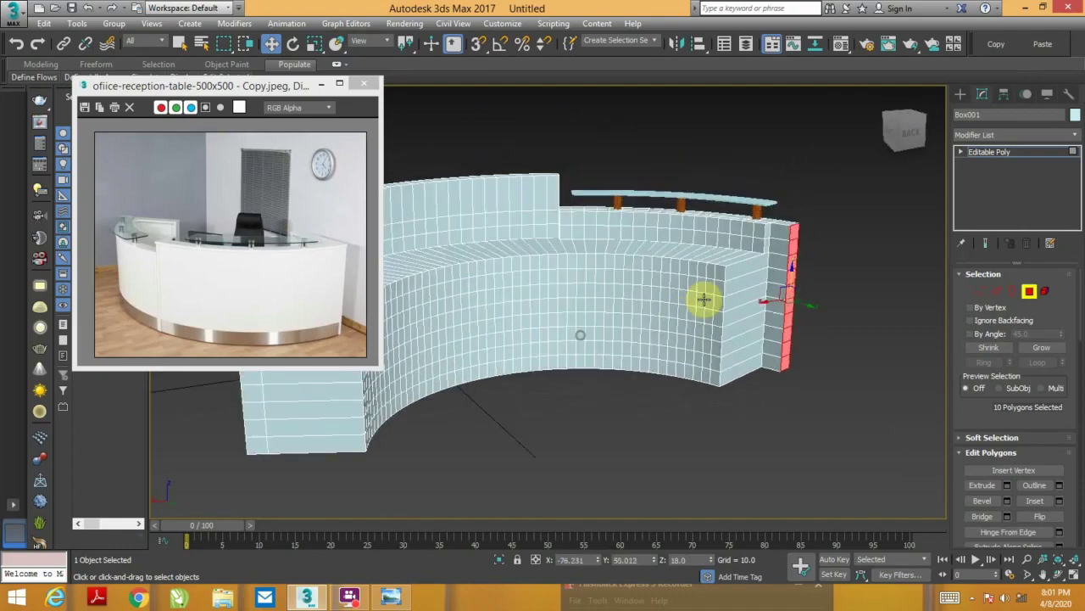
left_click(785, 378, "ctrl")
mouse_move(832, 275)
middle_mouse_down("alt")
mouse_move(844, 265)
mouse_move(840, 222)
middle_mouse_up("alt")
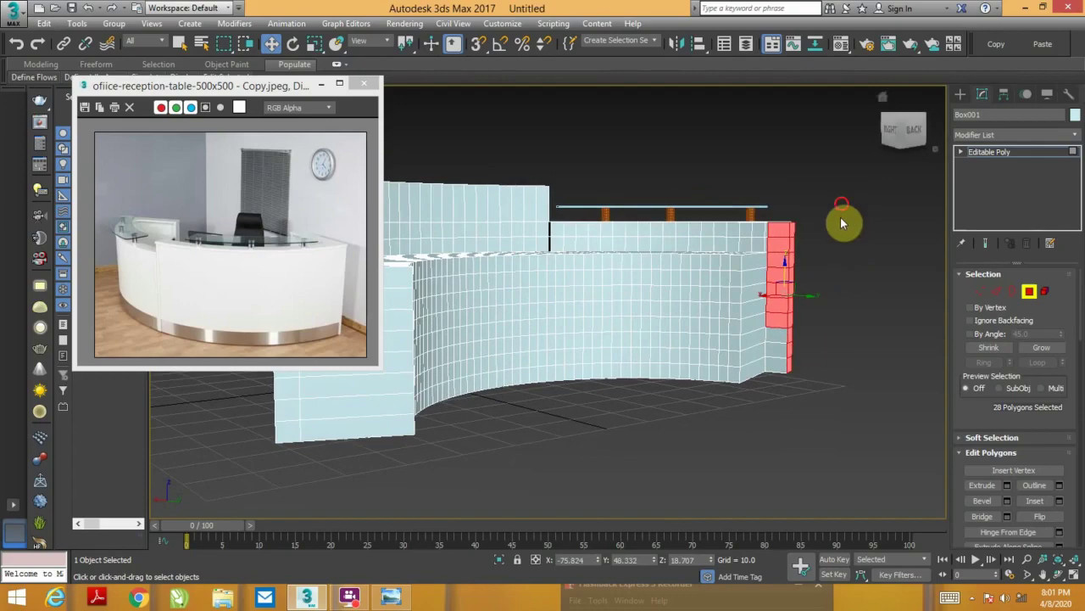
left_click_drag(840, 222, 783, 399)
left_click_drag(848, 213, 794, 420)
mouse_move(794, 420)
middle_mouse_down("alt")
mouse_move(833, 368)
mouse_move(789, 363)
mouse_move(829, 340)
middle_mouse_up("alt")
- Attempt an extrusion on the end faces, then undo the oversized result back to the single strip
right_click(829, 339)
left_click(690, 371)
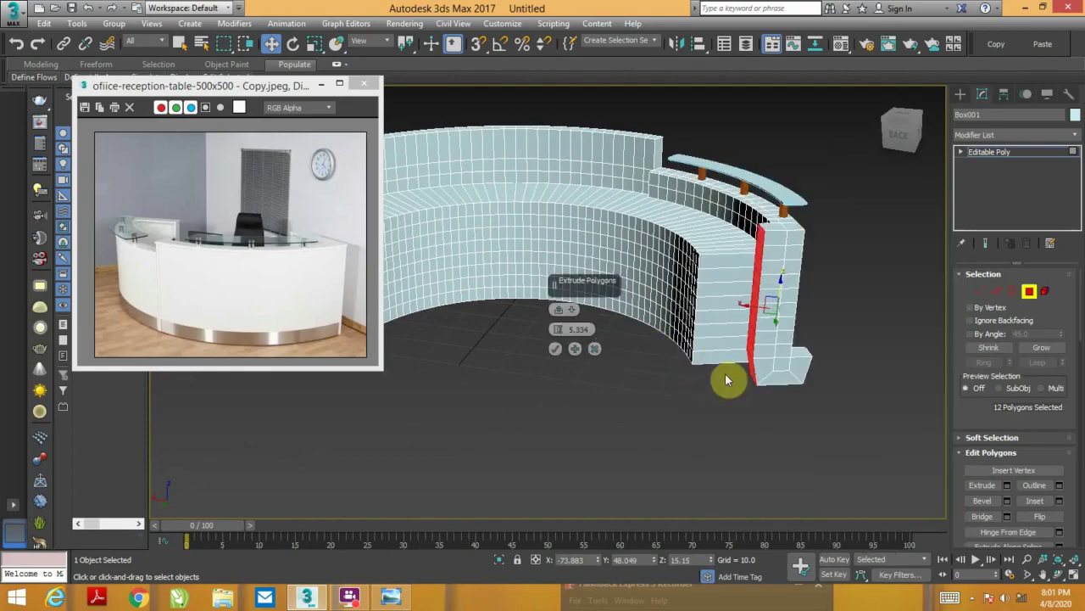
key("ctrl+z")
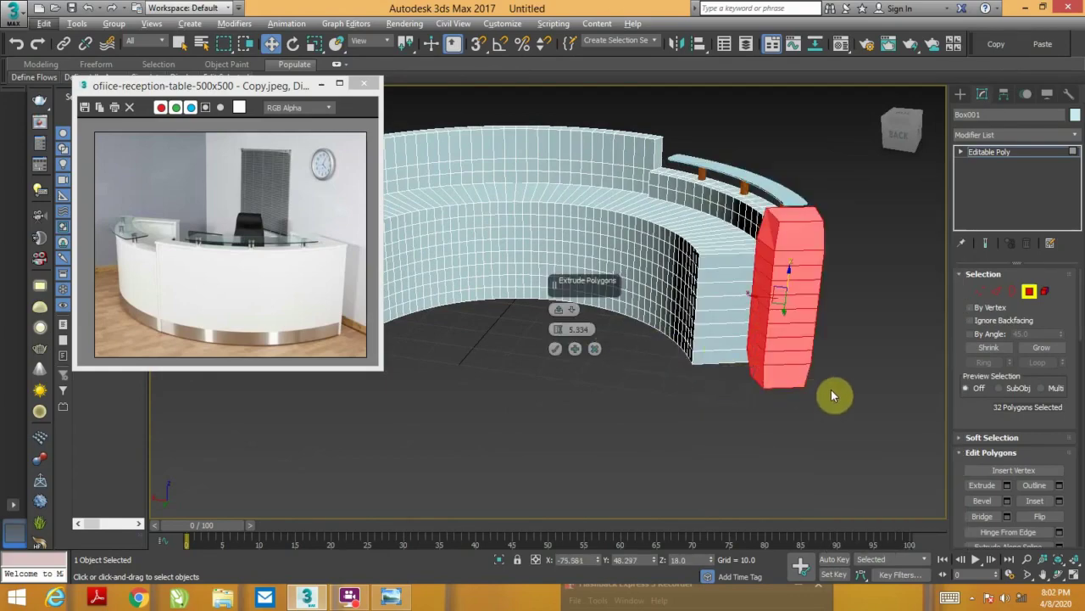
key("ctrl+z")
key("ctrl+z")
- Extrude the right-end strip a further 5.334 outward to thicken the end cap
mouse_move(824, 377)
middle_mouse_down("alt")
mouse_move(756, 368)
mouse_move(800, 354)
mouse_move(792, 358)
mouse_move(860, 424)
mouse_move(858, 346)
middle_mouse_up("alt")
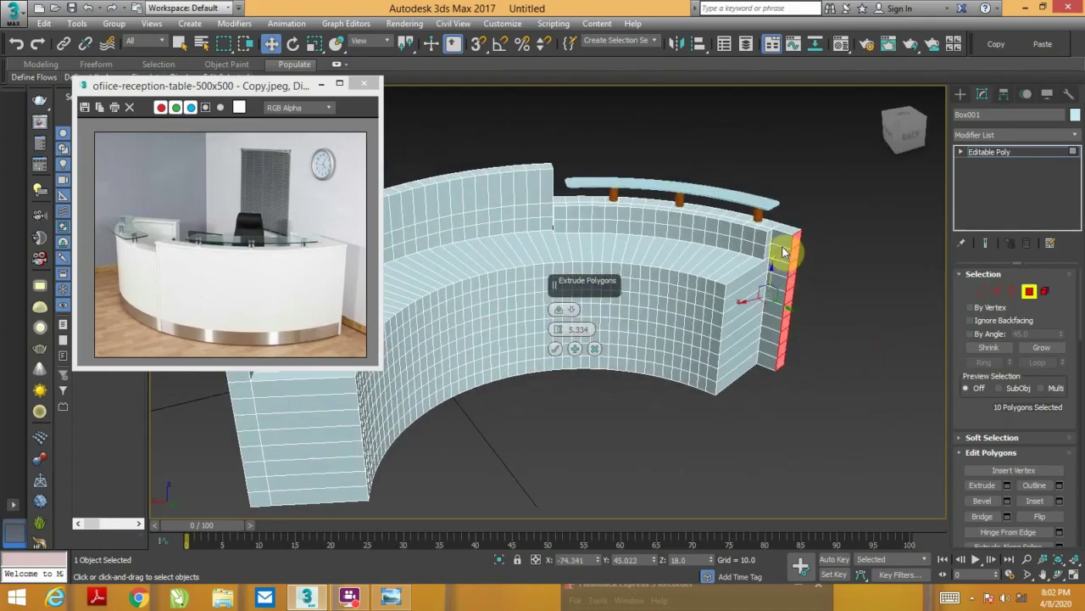
mouse_move(827, 244)
middle_mouse_down("alt")
mouse_move(817, 244)
mouse_move(825, 217)
middle_mouse_up("alt")
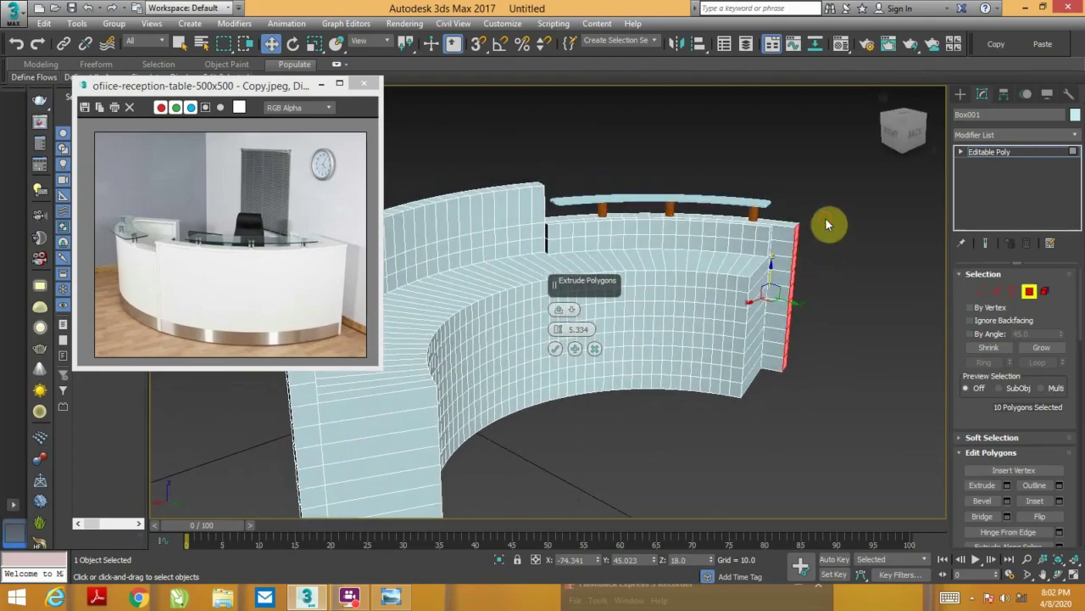
left_click(579, 354)
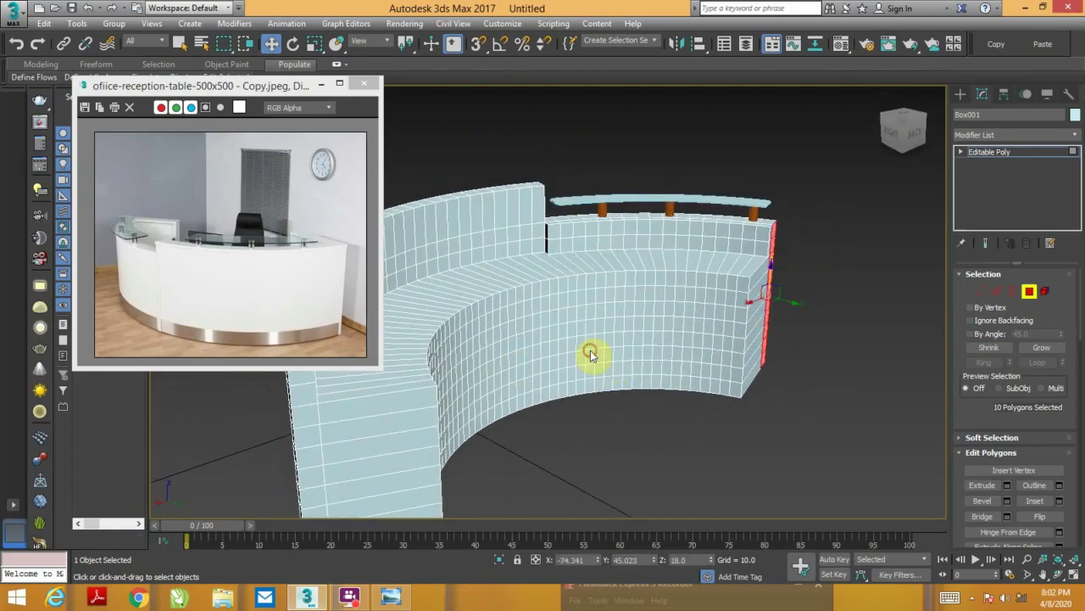
right_click(825, 263)
left_click(688, 303)
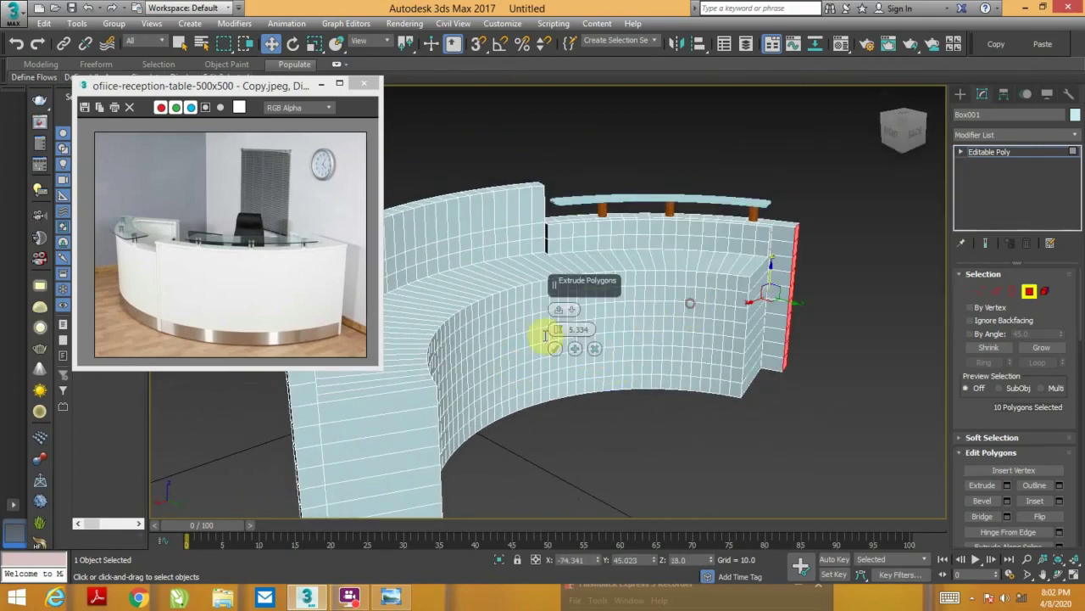
left_click(561, 347)
- Turn the view toward the end cap and select its faces
middle_click_drag(797, 268, 851, 227, "alt")
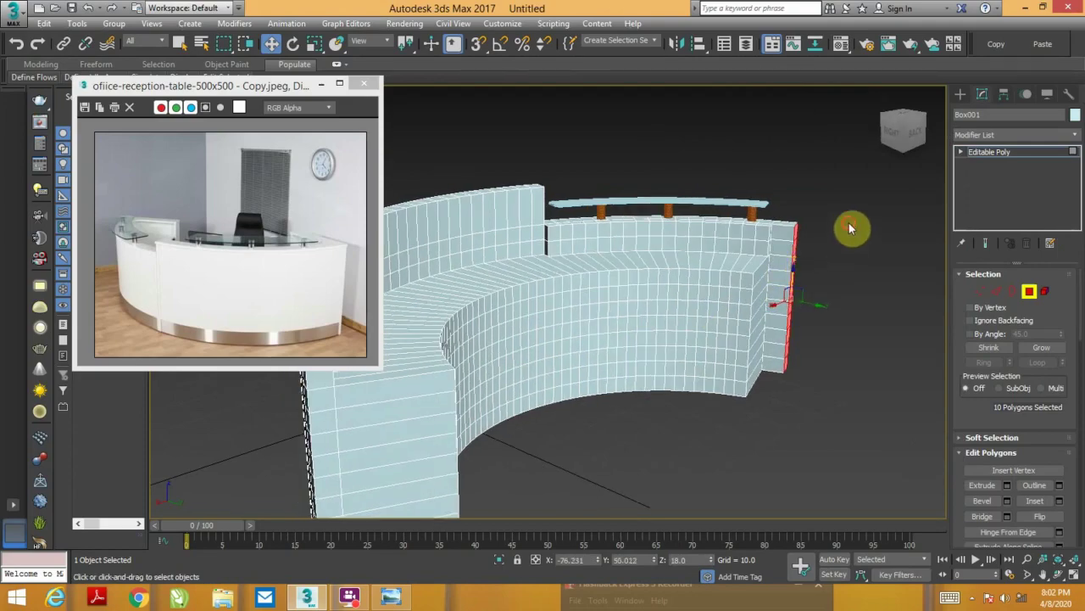
mouse_move(782, 383)
middle_mouse_down("alt")
mouse_move(806, 319)
mouse_move(845, 266)
middle_mouse_up("alt")
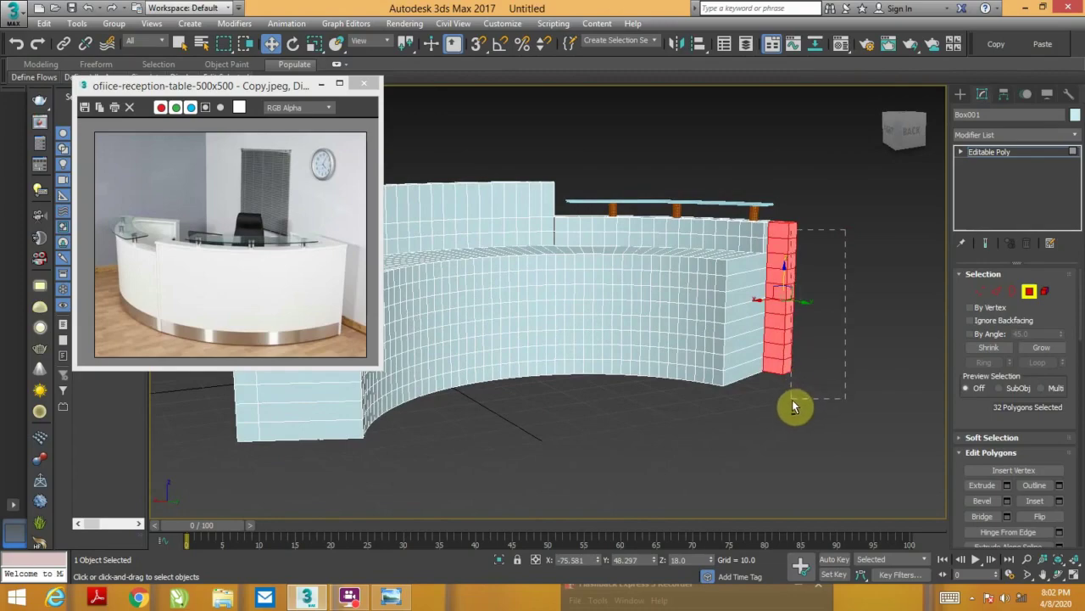
left_click_drag(792, 407, 794, 409)
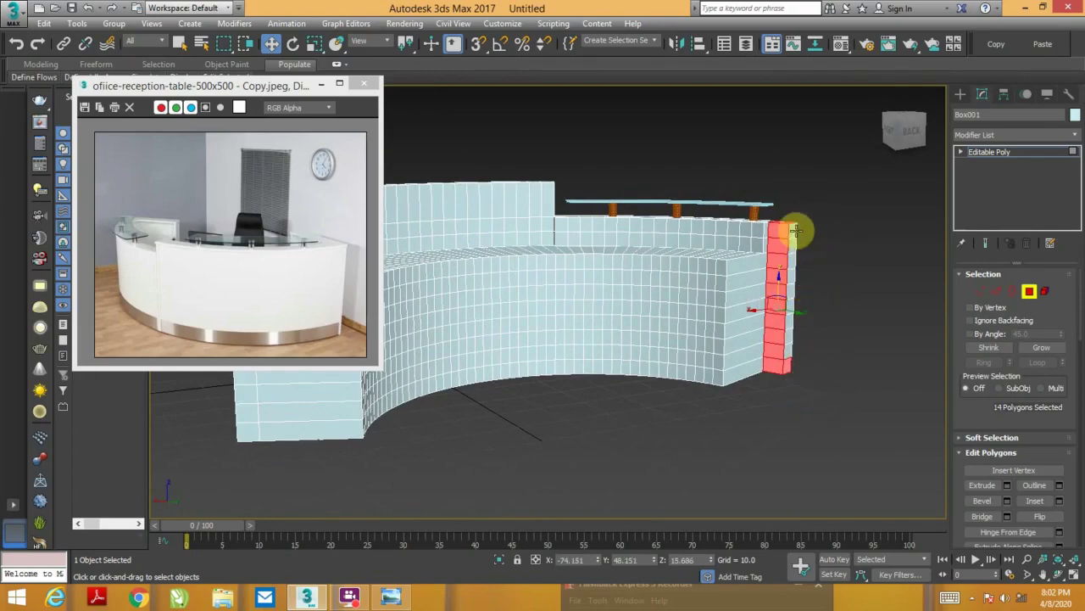
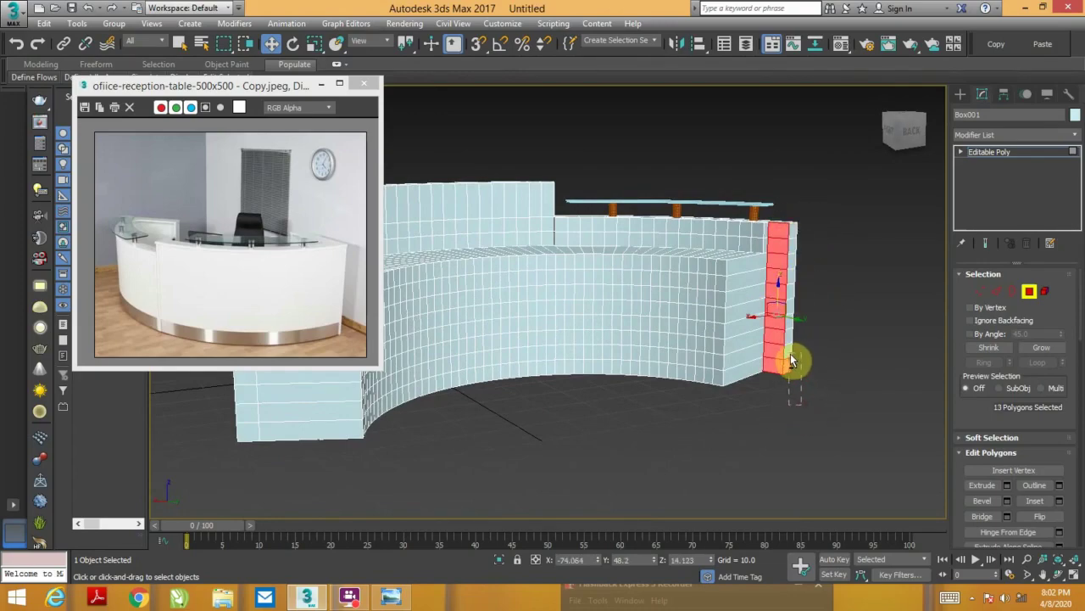
- Extrude the desk's end polygons outward about 25 units
mouse_move(790, 361)
middle_mouse_down("alt")
mouse_move(812, 363)
mouse_move(798, 365)
middle_mouse_up("alt")
right_click(819, 343)
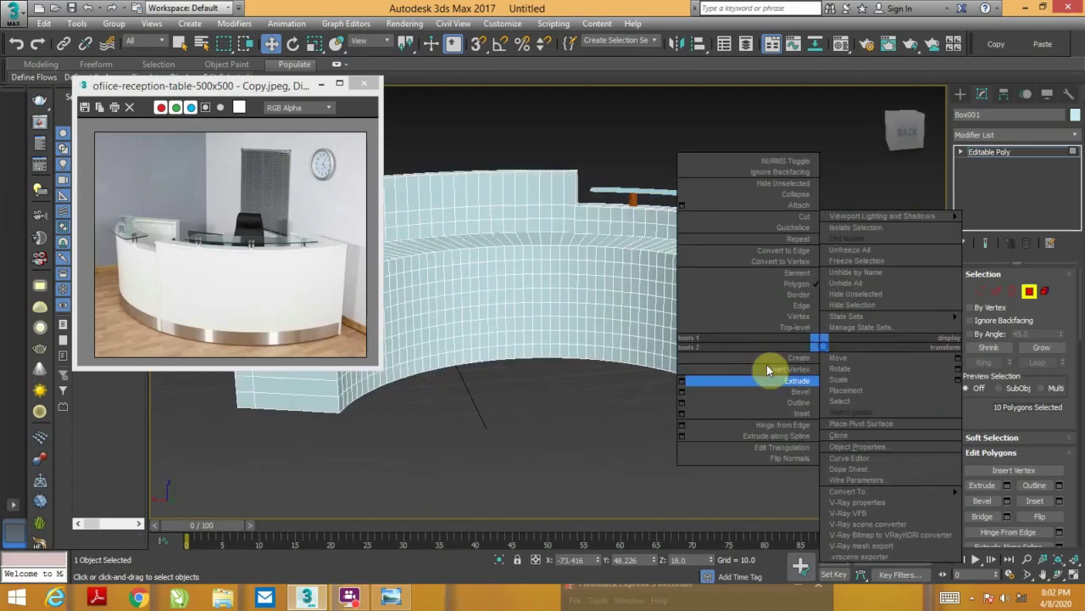
left_click(682, 382)
left_click_drag(557, 331, 568, 229)
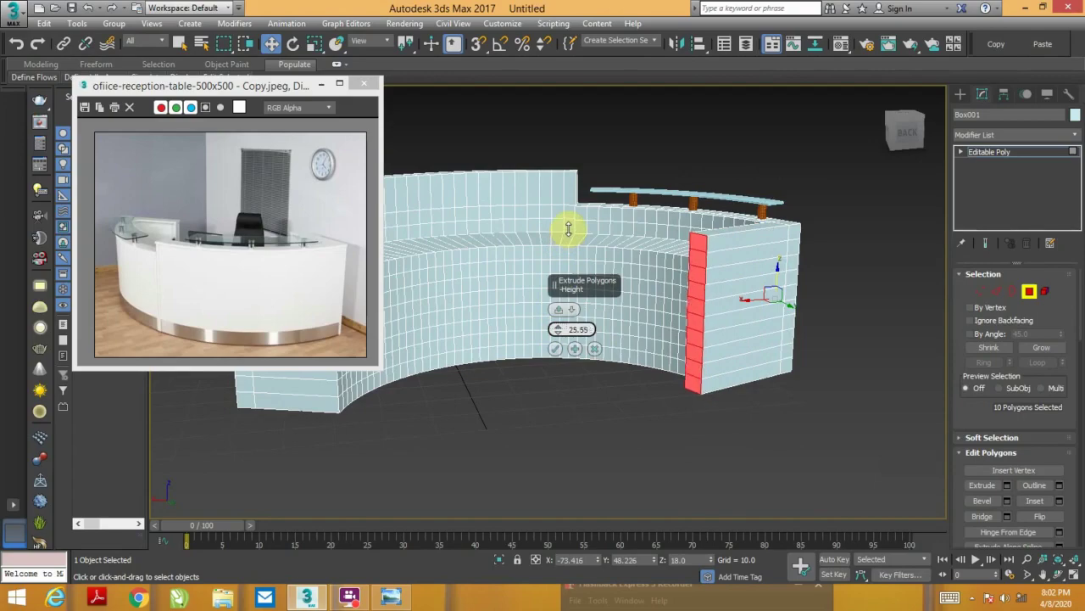
left_click(555, 350)
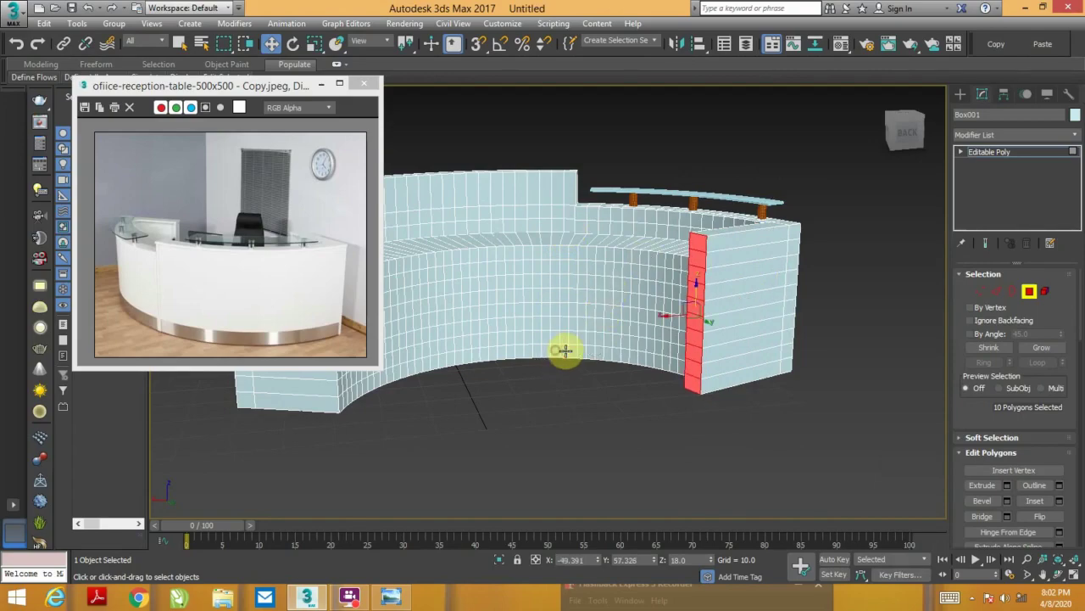
- Select the polygons running down the inner face of the extended end
mouse_move(621, 324)
middle_mouse_down("alt")
mouse_move(754, 334)
mouse_move(760, 344)
mouse_move(680, 288)
mouse_move(678, 246)
middle_mouse_up("alt")
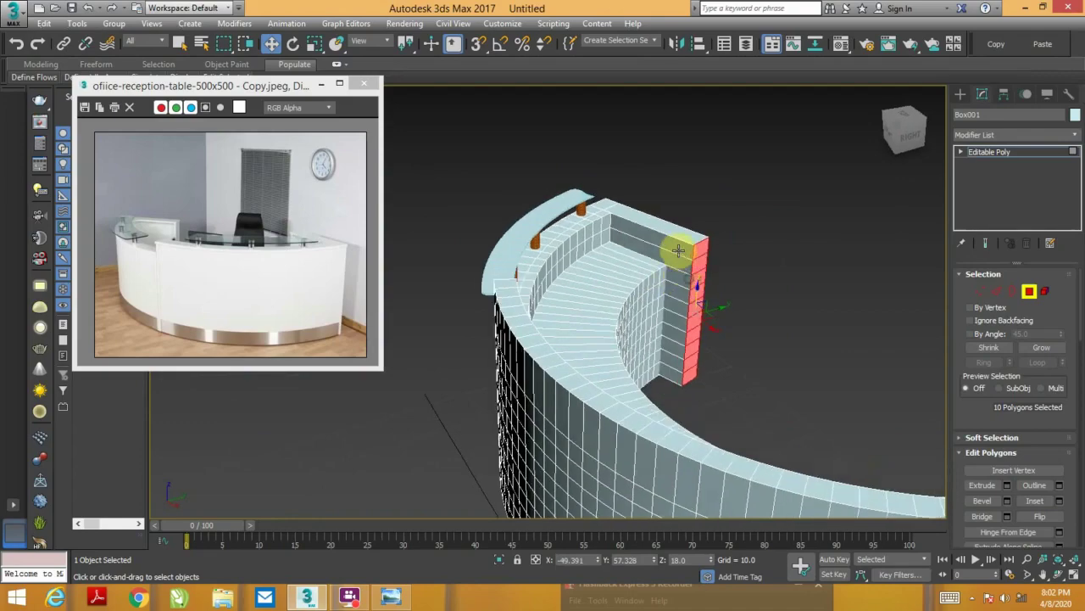
left_click(674, 243)
left_click(683, 274, "ctrl")
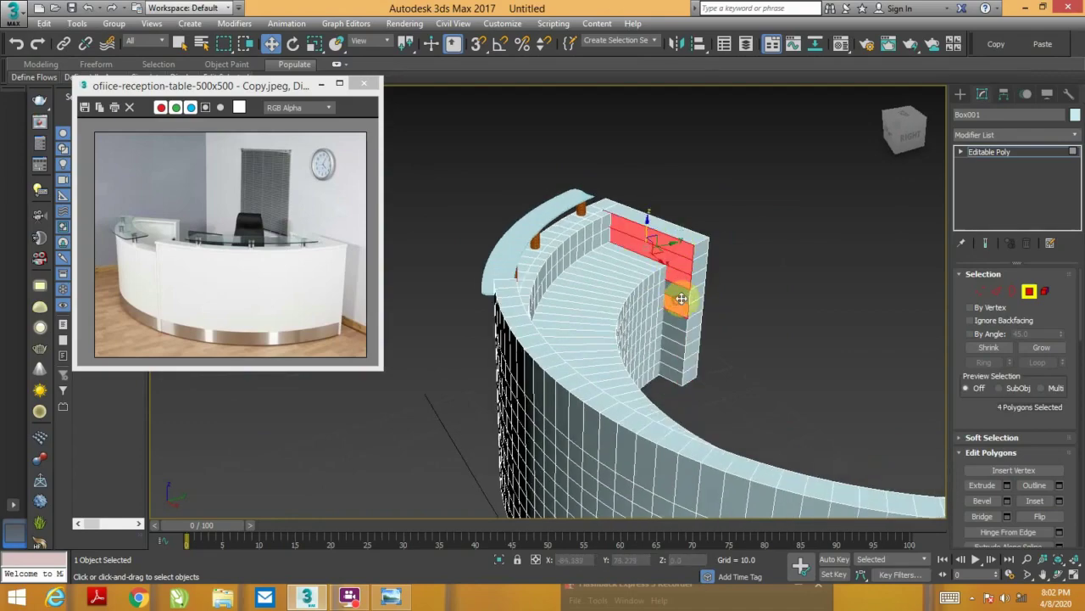
left_click(677, 307, "ctrl")
left_click(676, 322, "ctrl")
left_click(676, 336, "ctrl")
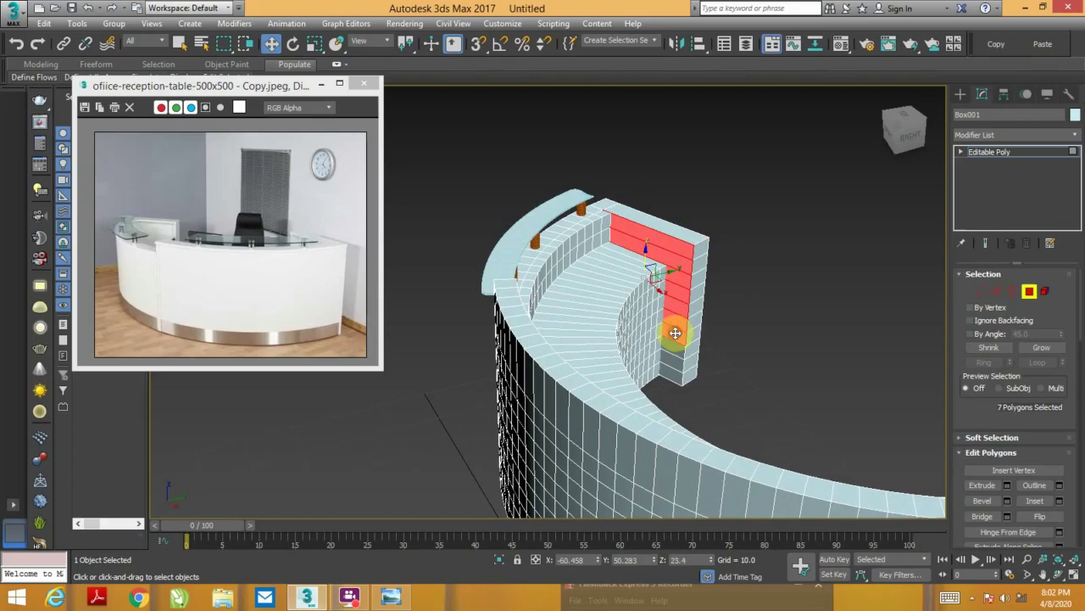
left_click(674, 351, "ctrl")
left_click(672, 368, "ctrl")
- Inset the selected faces by 1.0 and extrude them -3.148 into a recessed panel
right_click(769, 315)
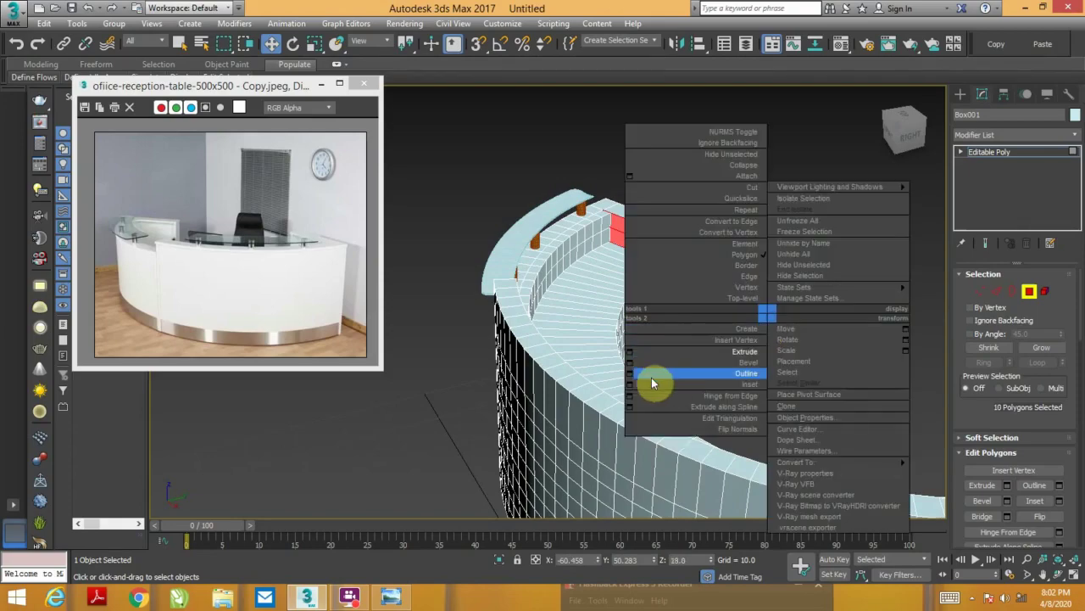
left_click(630, 384)
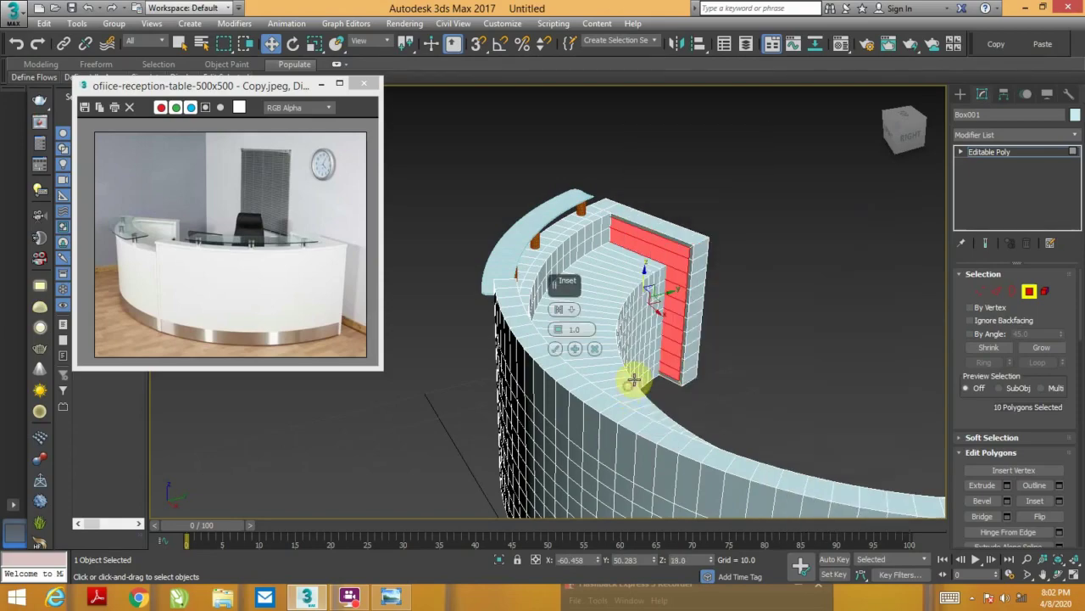
left_click(555, 347)
right_click(789, 276)
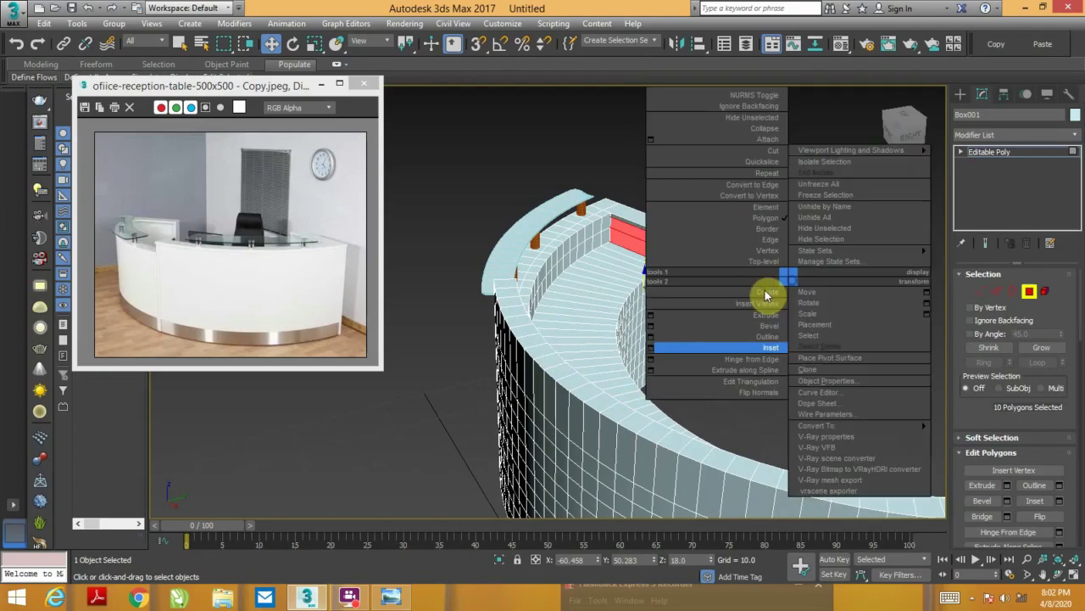
left_click(651, 321)
left_click_drag(558, 329, 608, 478)
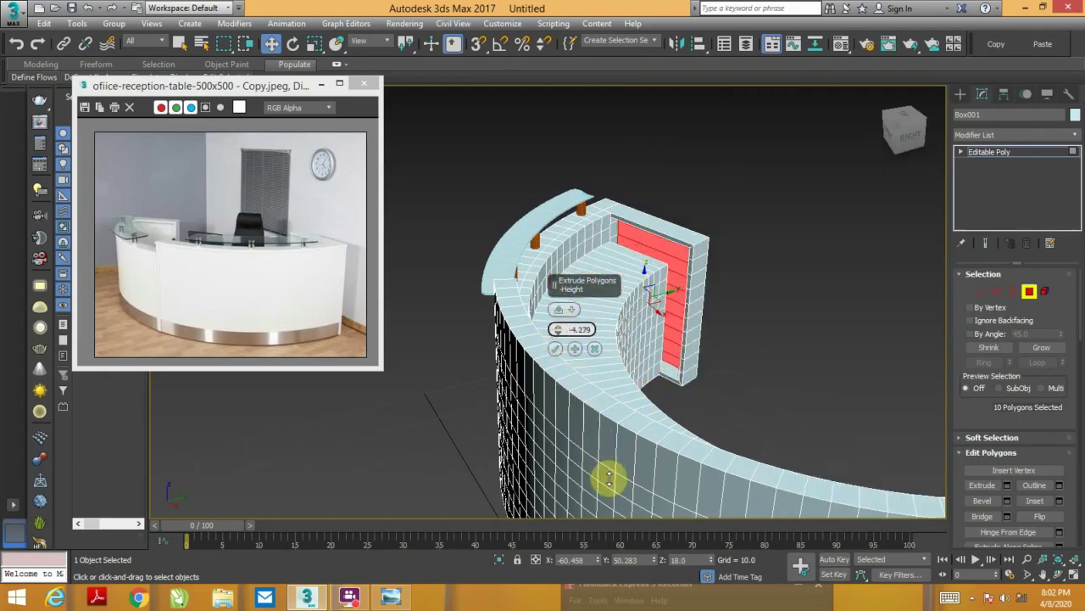
left_click_drag(611, 479, 612, 471)
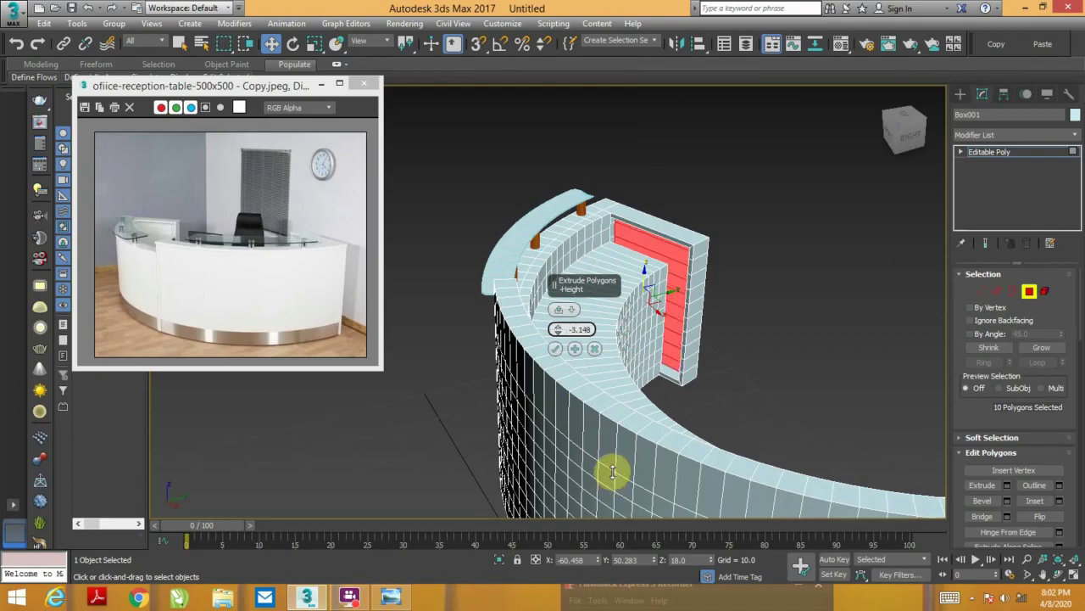
left_click(556, 349)
- Clear the polygon selection, exit Polygon mode and deselect the desk
left_click(762, 331)
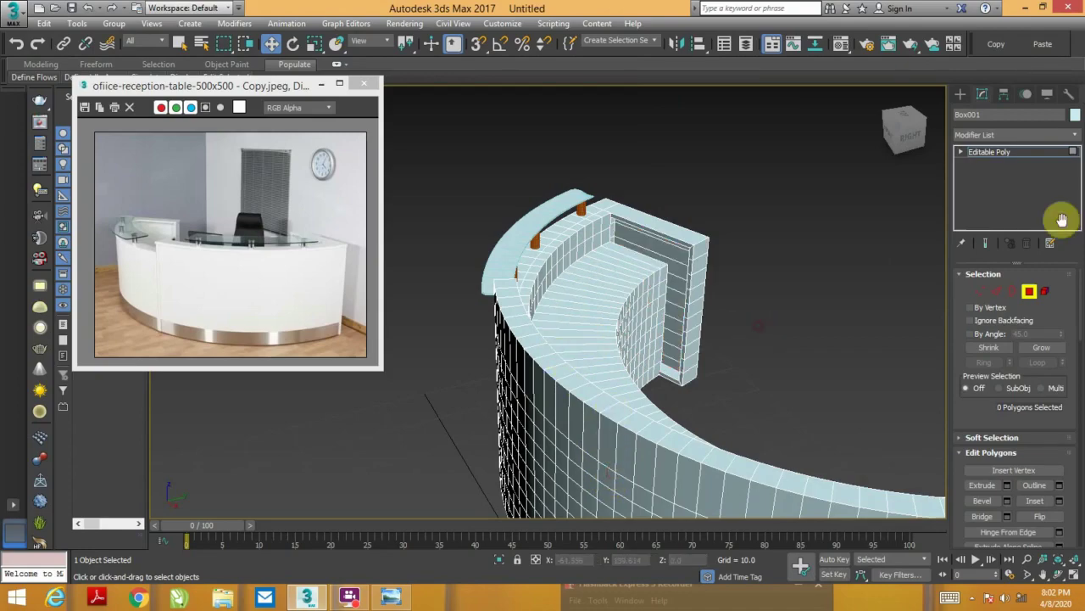
left_click(1029, 291)
left_click(799, 253)
middle_click_drag(801, 258, 773, 286, "alt")
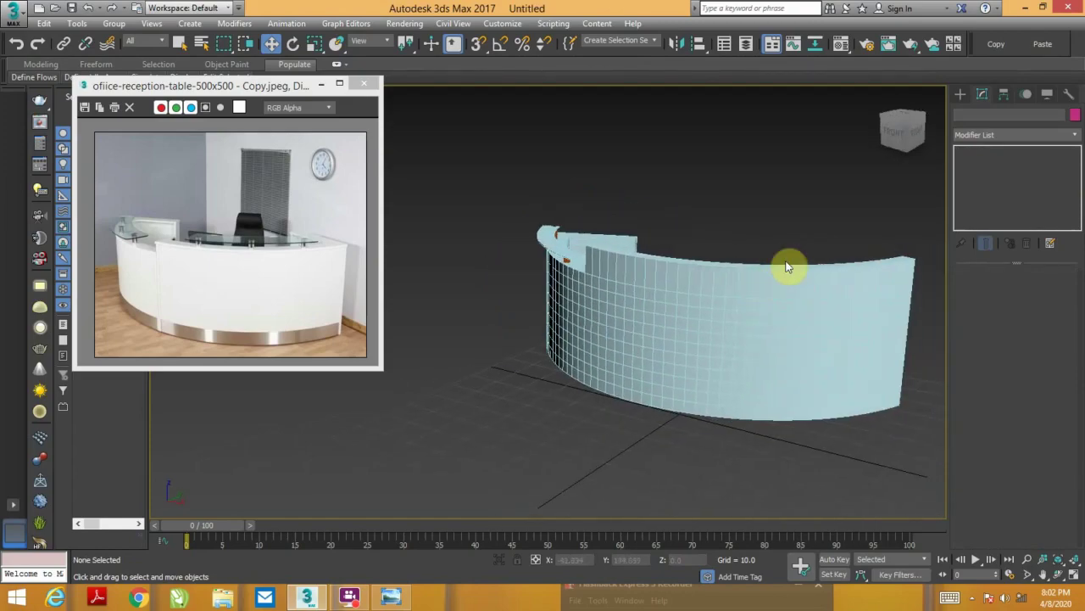
- Create a box on the desk ledge with a height of 12.69
mouse_move(734, 255)
middle_mouse_down("alt")
mouse_move(567, 283)
mouse_move(575, 318)
middle_mouse_up("alt")
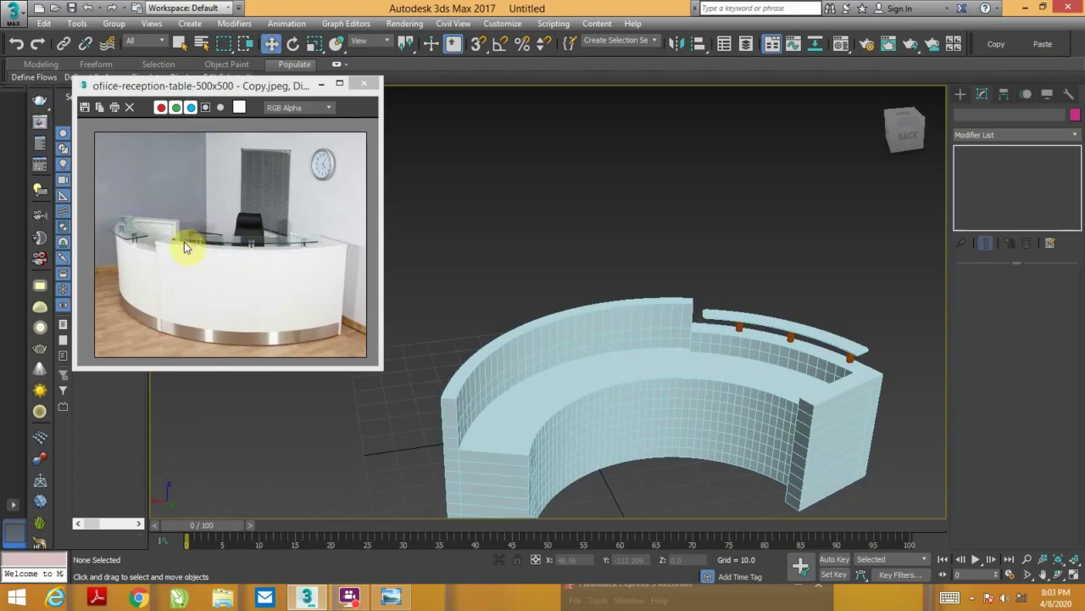
scroll(691, 335, "up", 3)
scroll(670, 337, "up", 2)
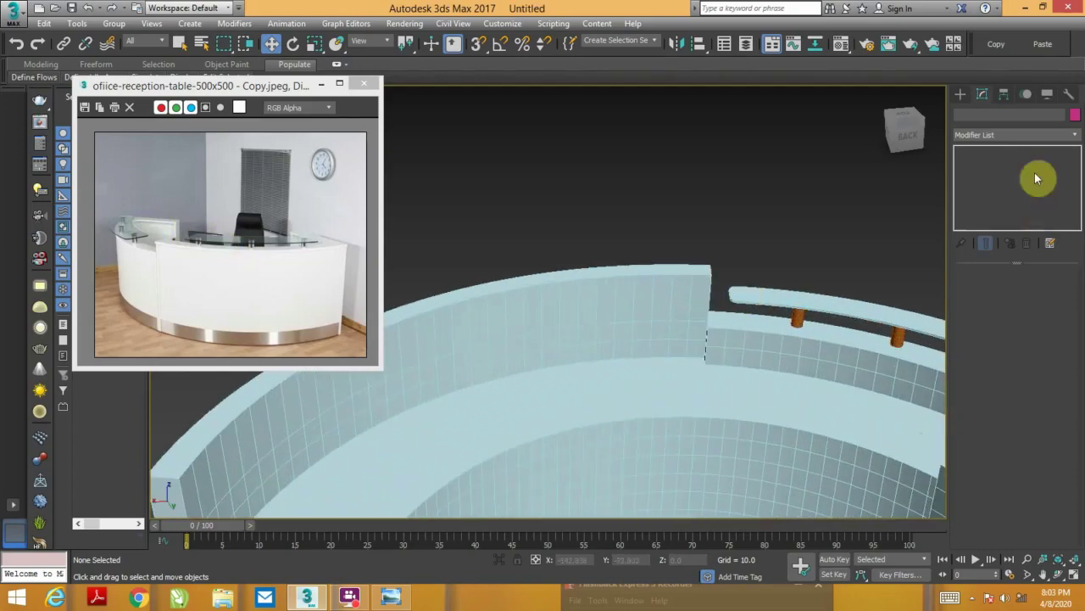
left_click(960, 93)
left_click(987, 176)
mouse_move(853, 286)
middle_mouse_down("alt")
mouse_move(792, 280)
mouse_move(758, 310)
mouse_move(709, 306)
middle_mouse_up("alt")
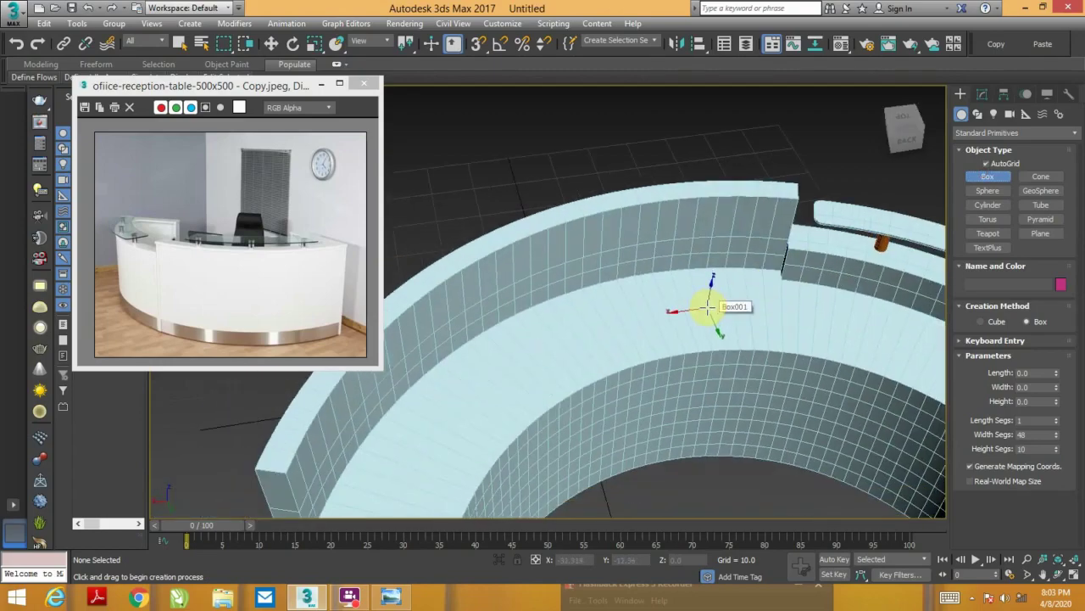
left_click_drag(672, 293, 707, 292)
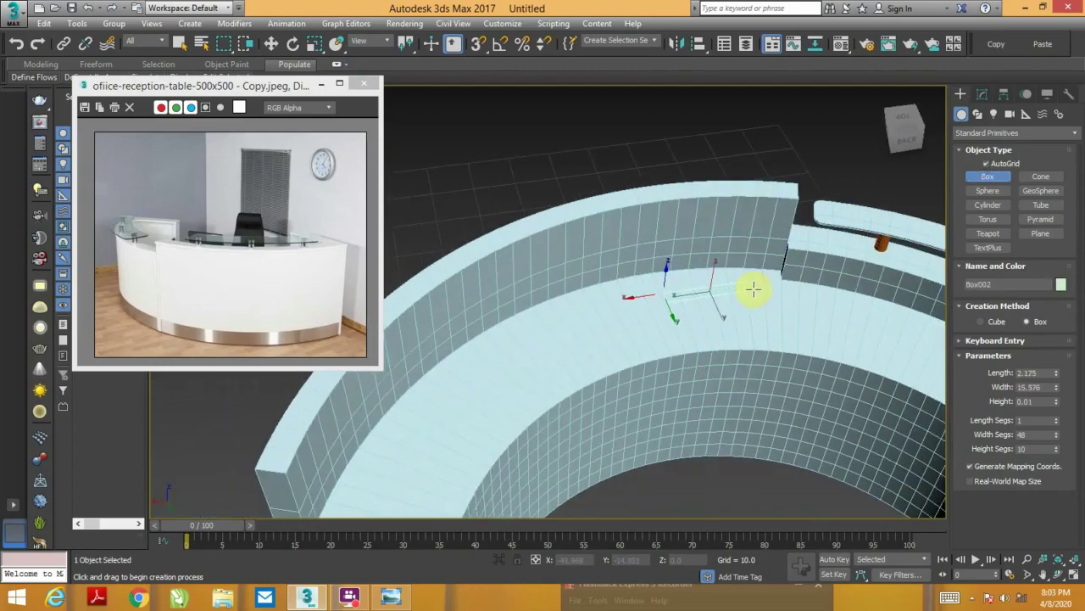
left_click_drag(775, 283, 778, 283)
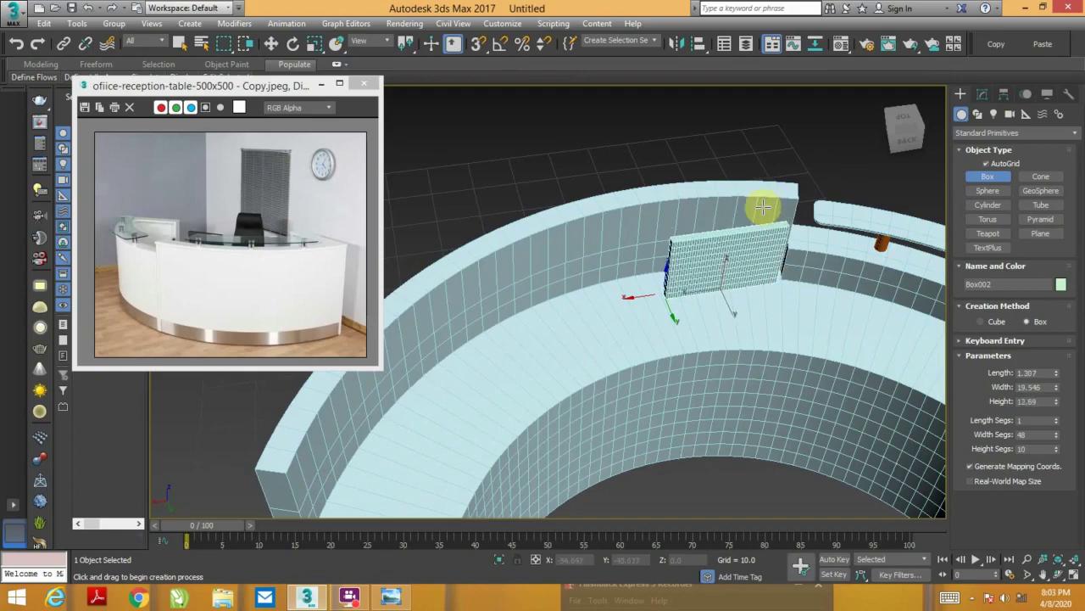
left_click(760, 205)
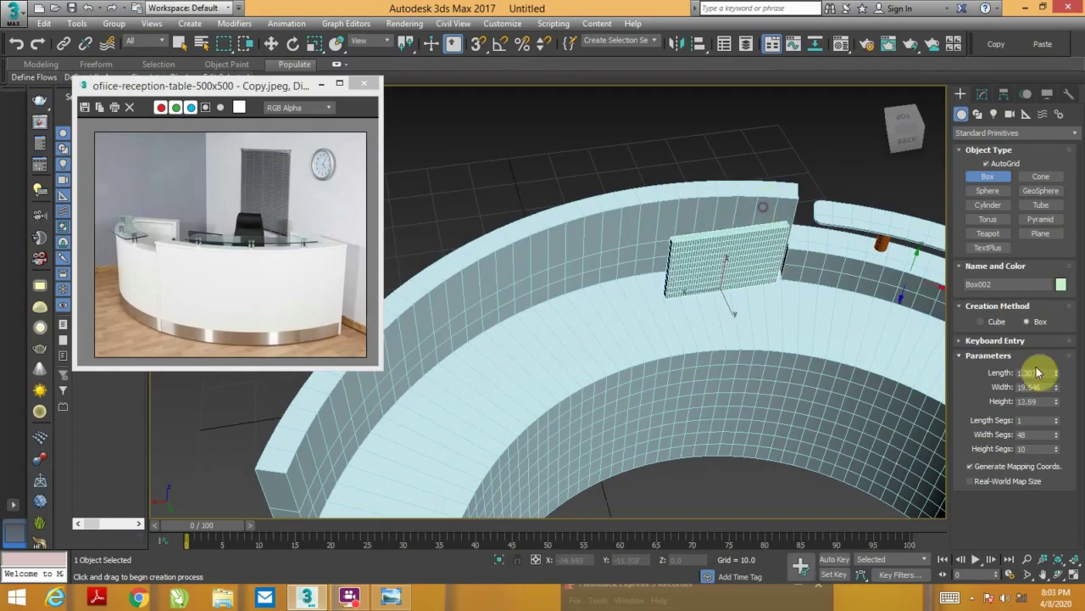
- Reset the box's width and height segments to 1, move it into place, and set Length 0.706
right_click(1056, 434)
right_click(1057, 448)
mouse_move(764, 322)
middle_mouse_down("alt")
mouse_move(731, 301)
mouse_move(756, 271)
middle_mouse_up("alt")
key("w")
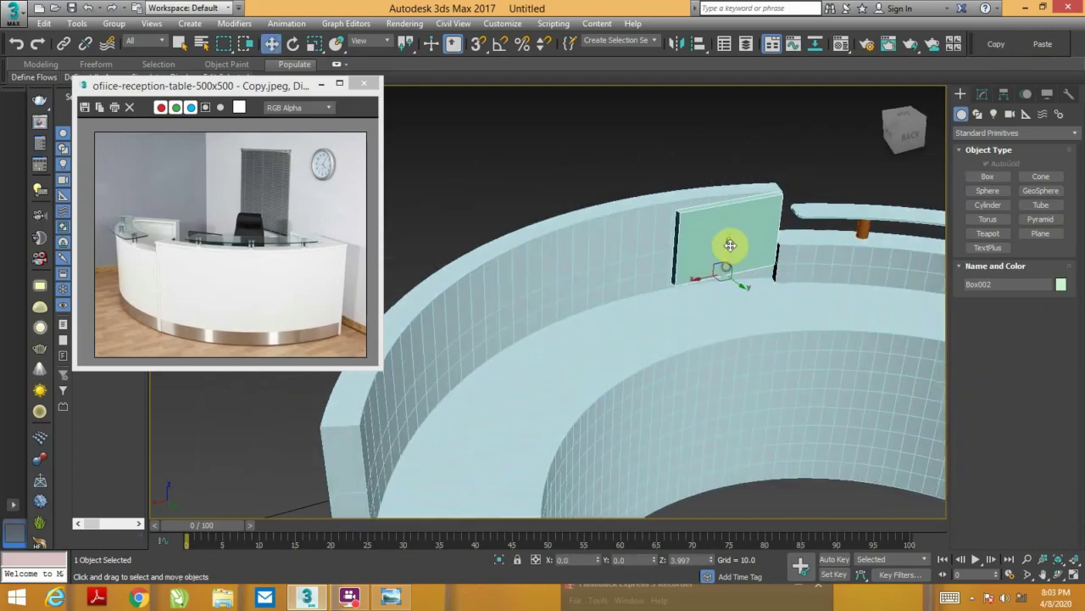
scroll(746, 266, "up", 3)
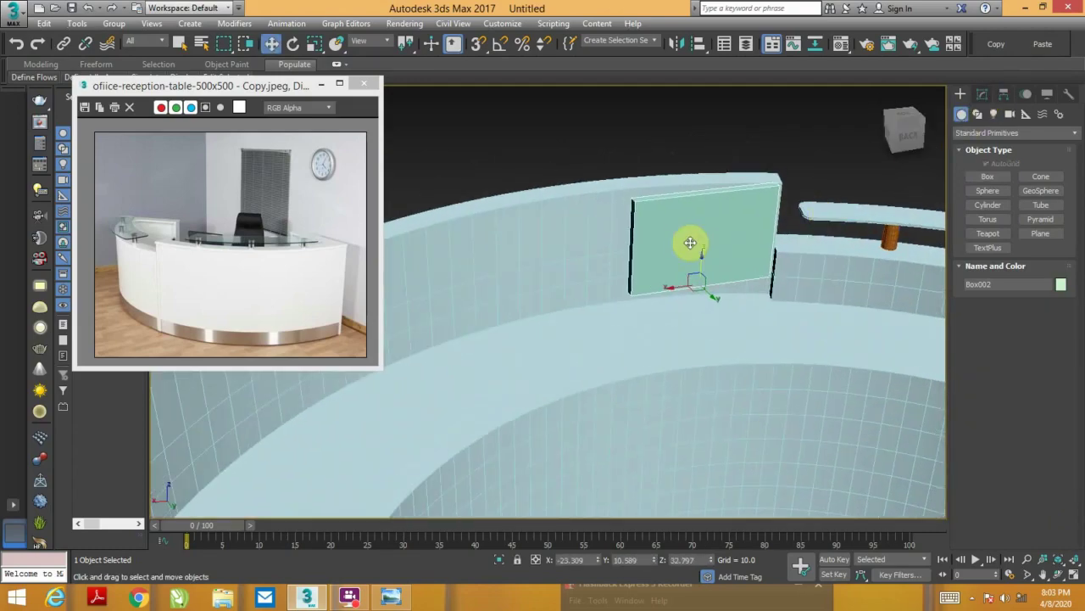
middle_click_drag(713, 252, 744, 256, "alt")
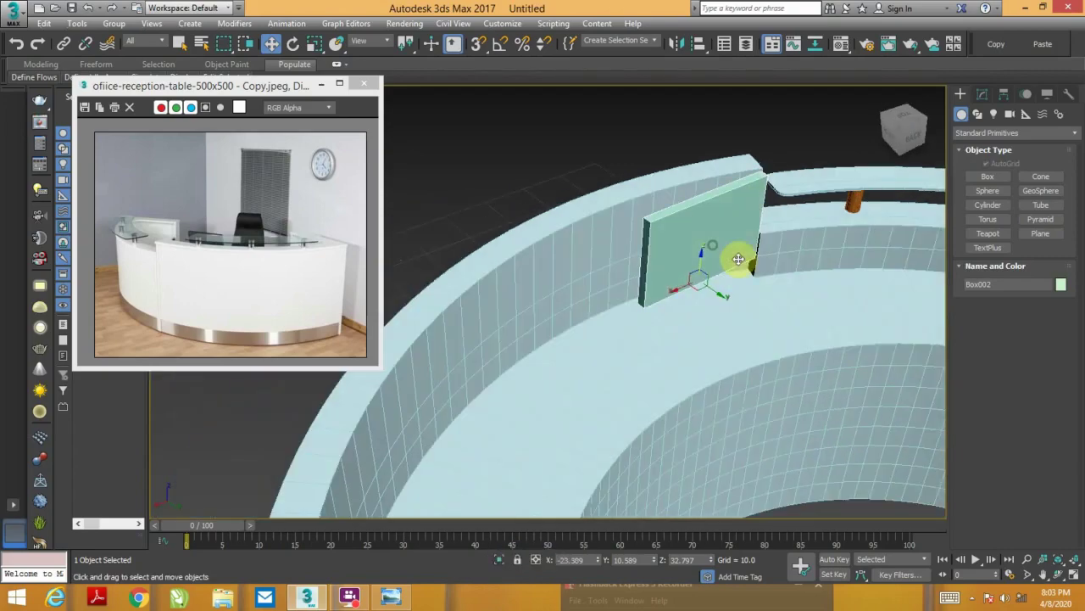
left_click(981, 98)
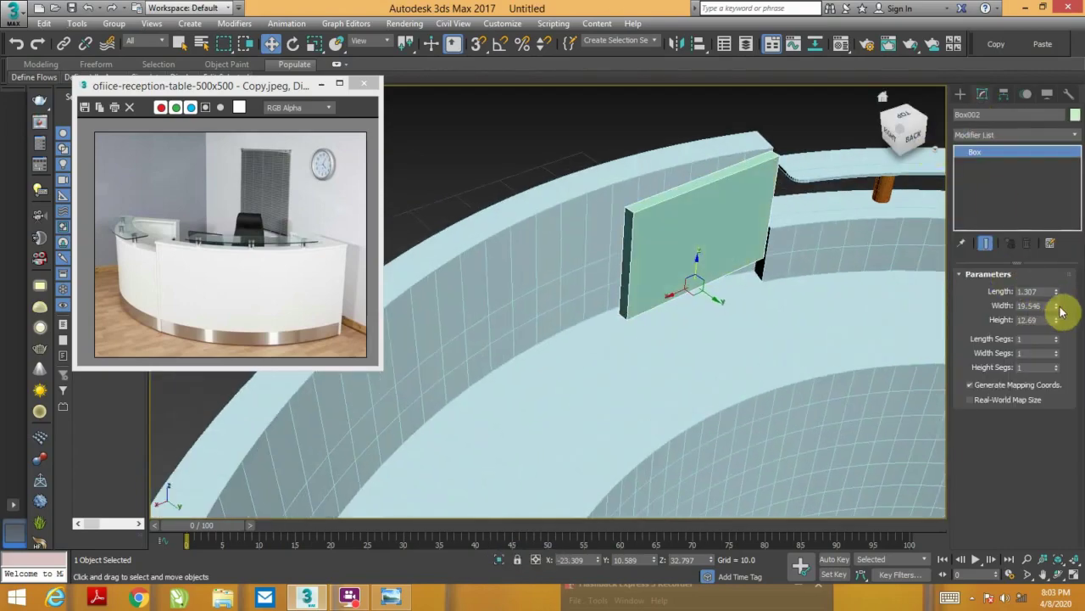
mouse_move(1060, 302)
left_mouse_down()
mouse_move(1069, 328)
mouse_move(1061, 308)
left_mouse_up()
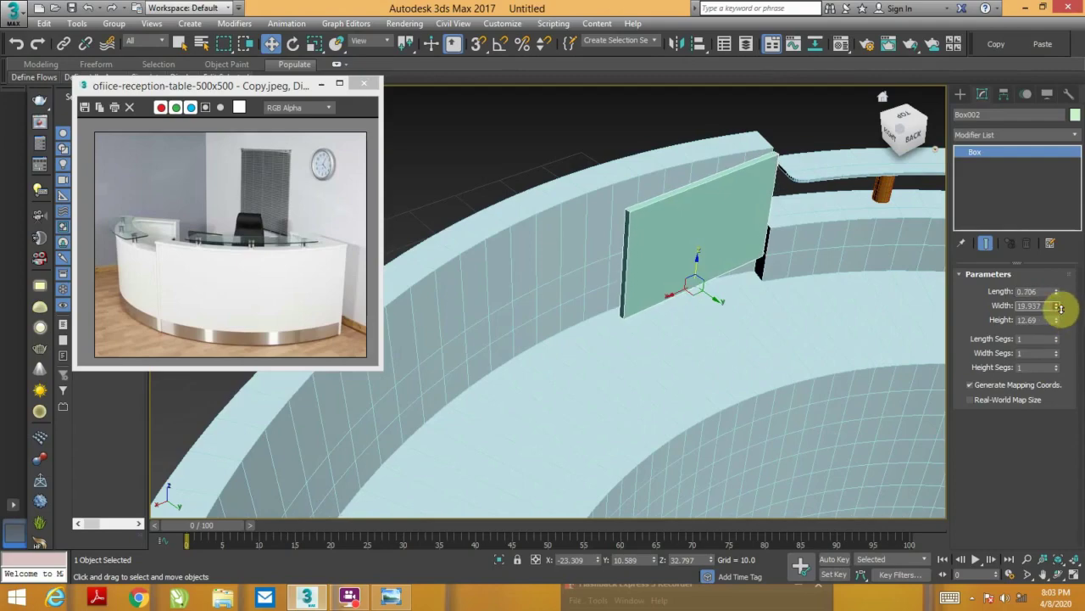
- Convert the panel to Editable Poly and inset its front face with a small border
middle_click_drag(782, 242, 746, 245, "alt")
right_click(746, 242)
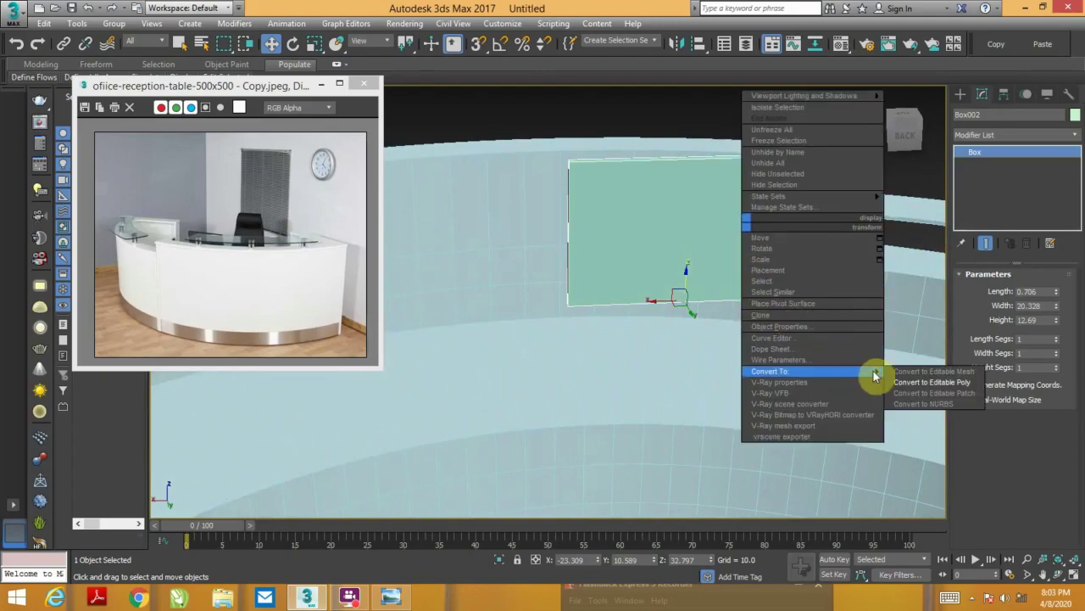
left_click(899, 382)
left_click(1029, 293)
left_click(581, 255)
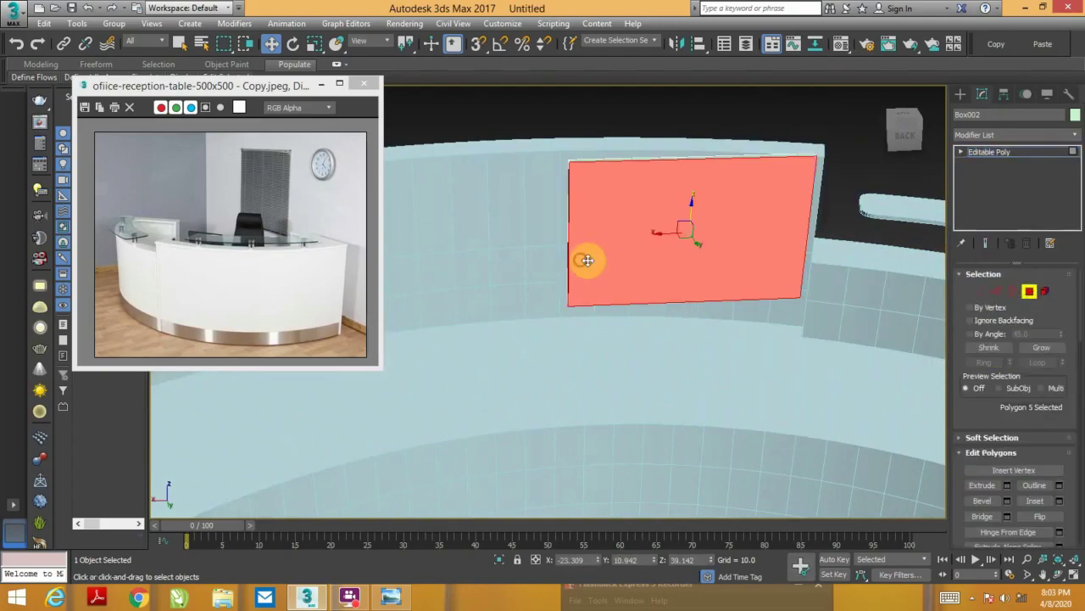
right_click(642, 254)
left_click(505, 329)
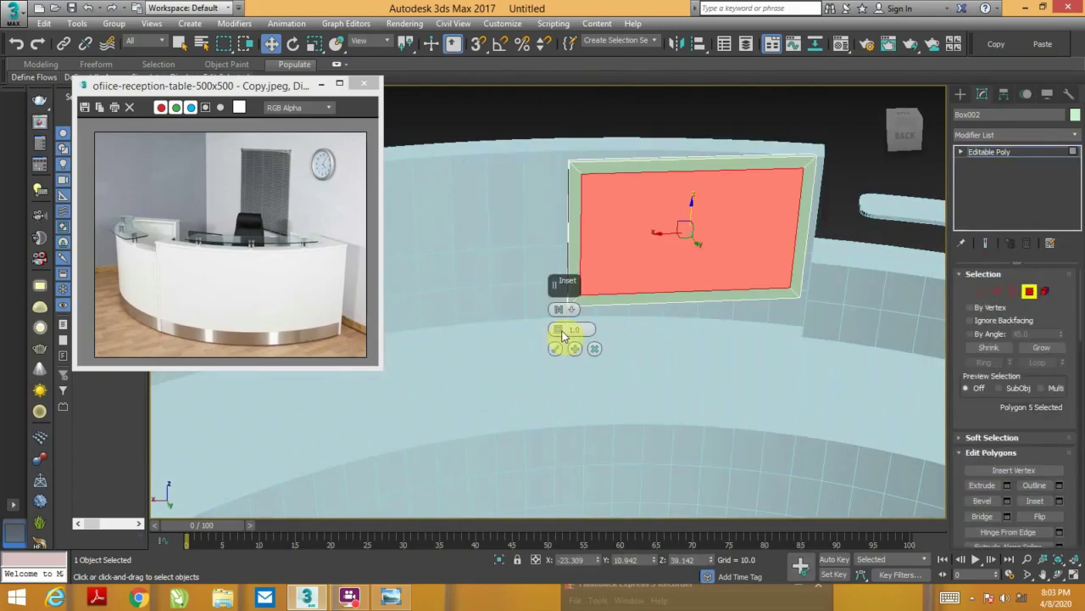
left_click_drag(559, 337, 559, 336)
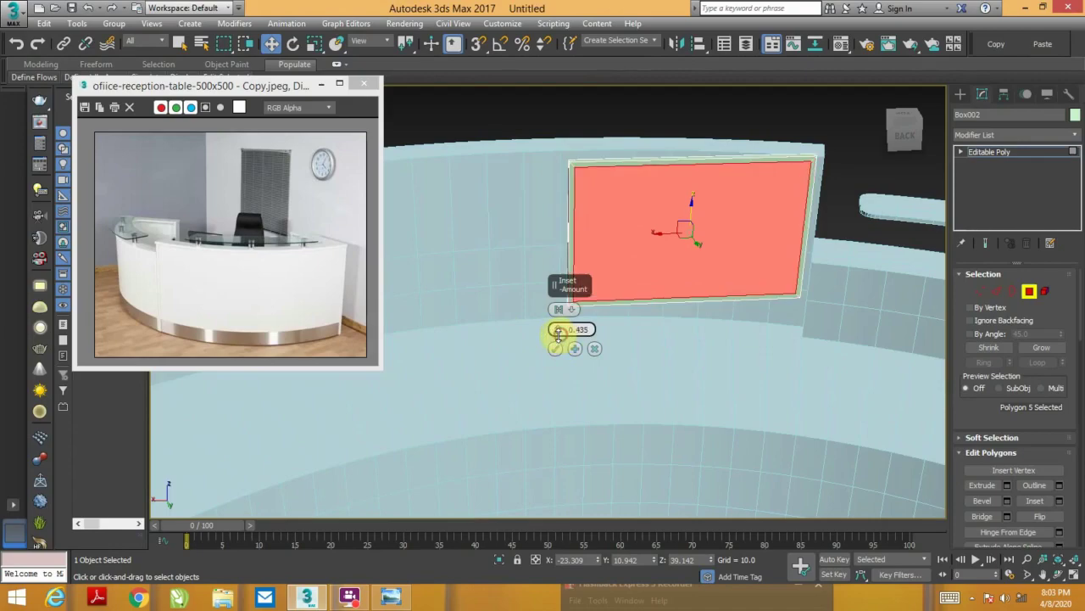
left_click(555, 348)
- Extrude the inset face to -0.179 and leave Polygon sub-object mode
mouse_move(557, 356)
middle_mouse_down("alt")
mouse_move(582, 336)
mouse_move(625, 344)
middle_mouse_up("alt")
right_click(646, 326)
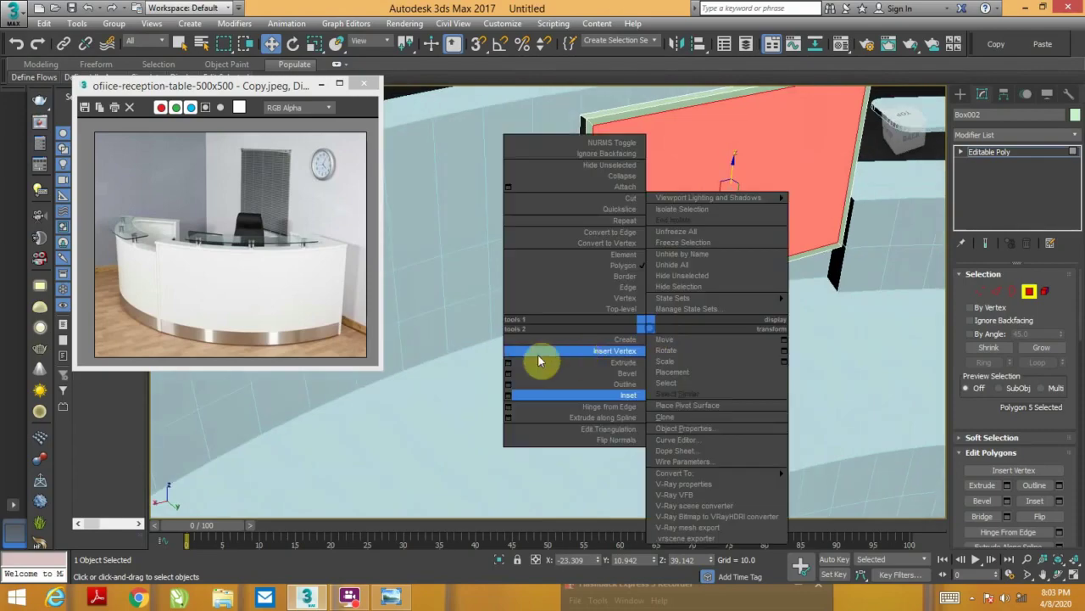
left_click(509, 362)
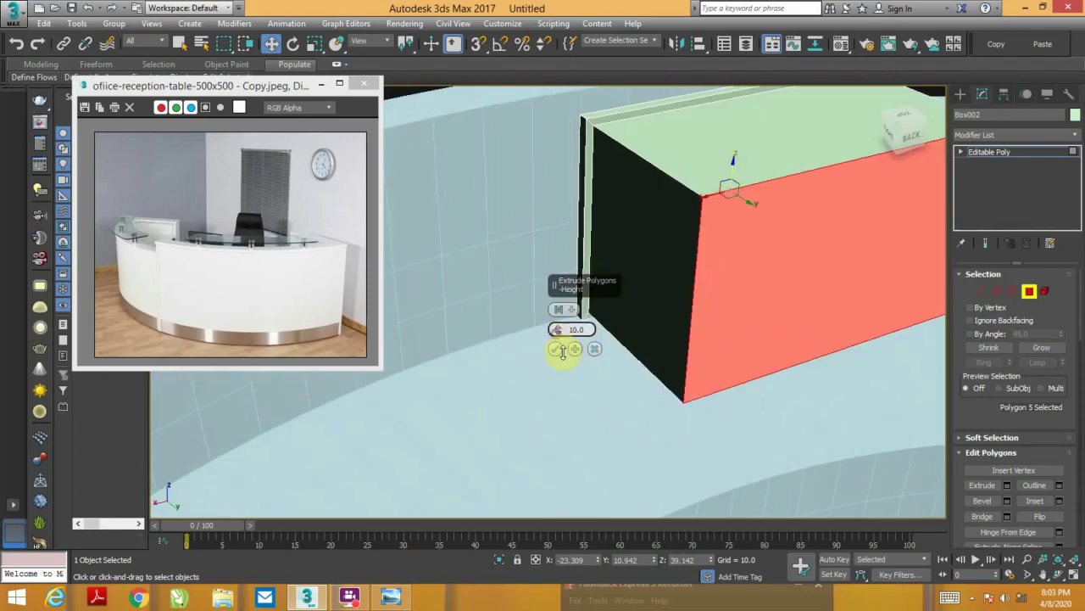
left_click_drag(562, 350, 577, 383)
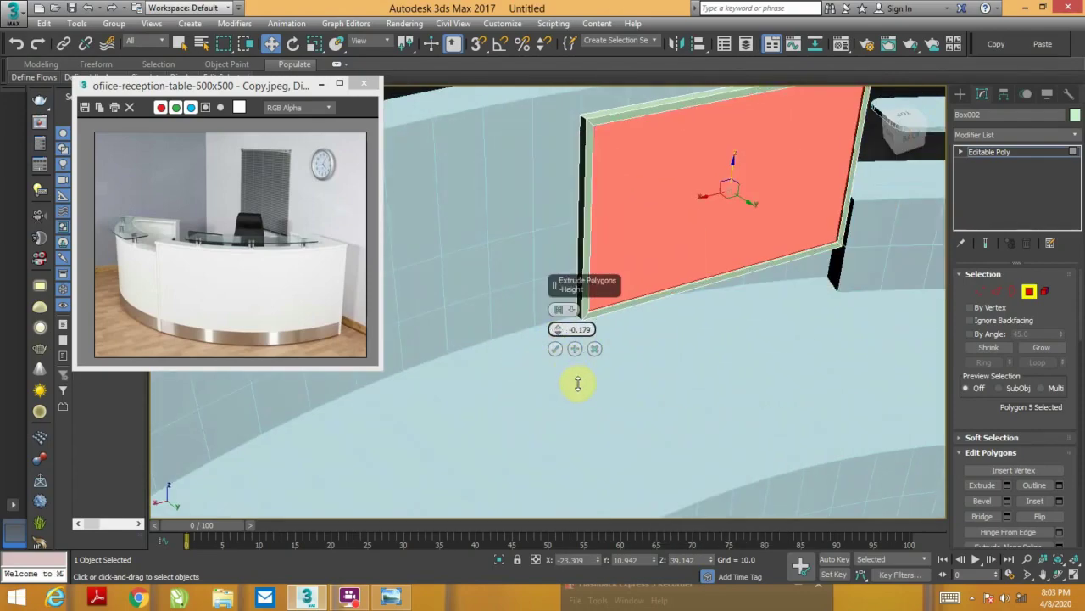
left_click(554, 348)
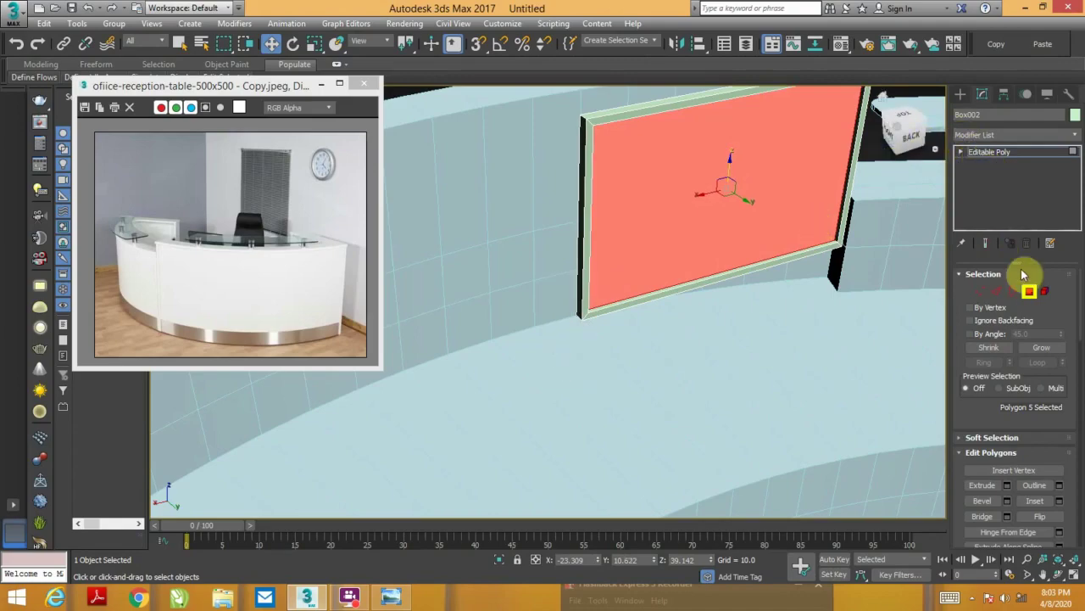
left_click(1029, 291)
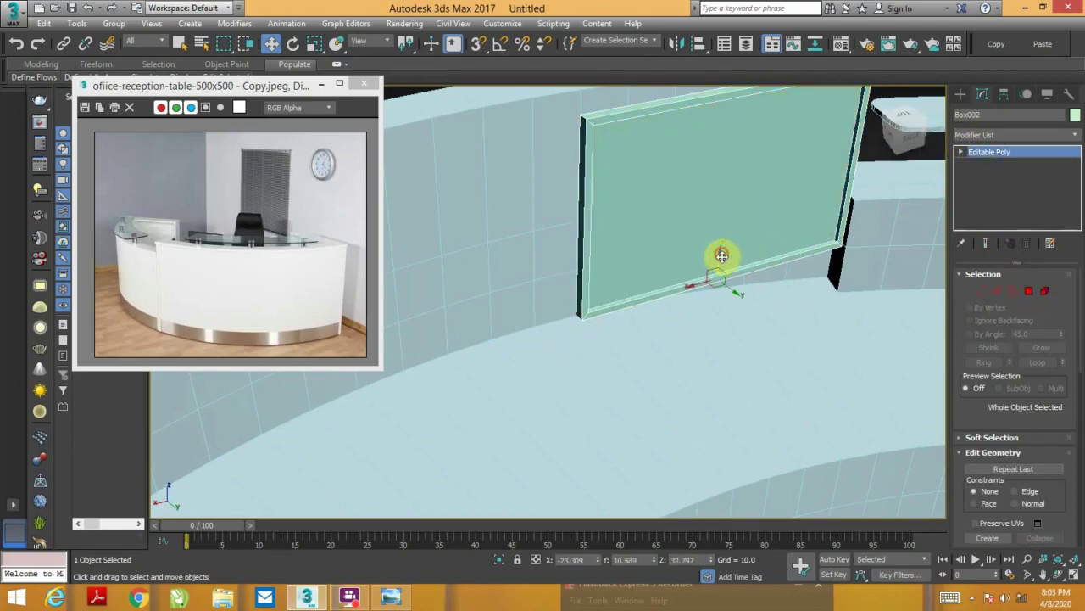
left_click_drag(721, 255, 720, 282)
- Create a new box near the wall and scale it into a long thin bar
left_click(961, 94)
left_click(988, 178)
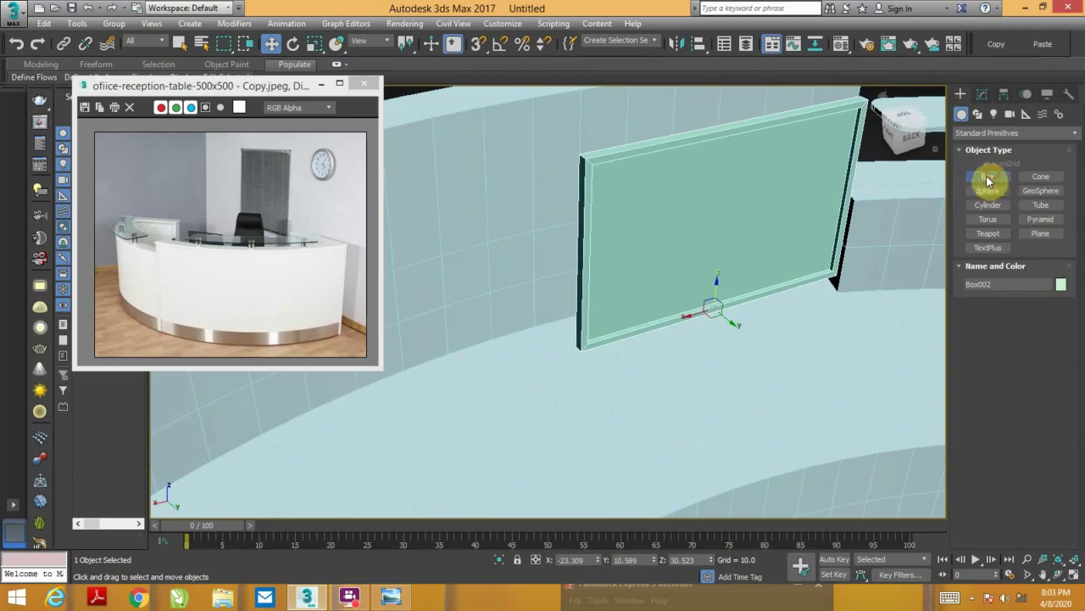
mouse_move(666, 311)
middle_mouse_down("alt")
mouse_move(679, 322)
mouse_move(641, 317)
middle_mouse_up("alt")
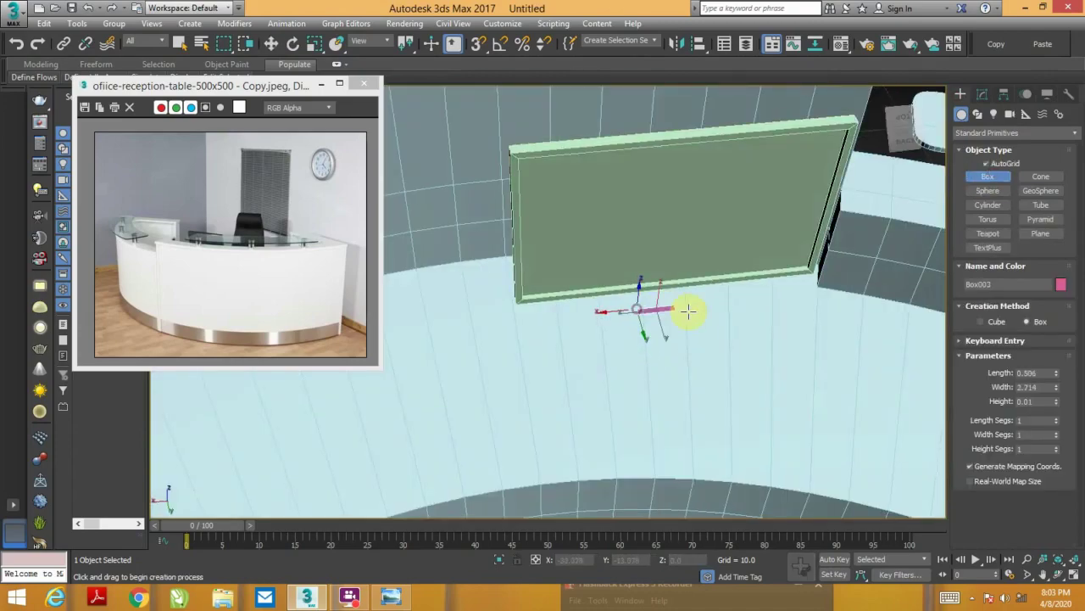
left_click_drag(724, 320, 726, 321)
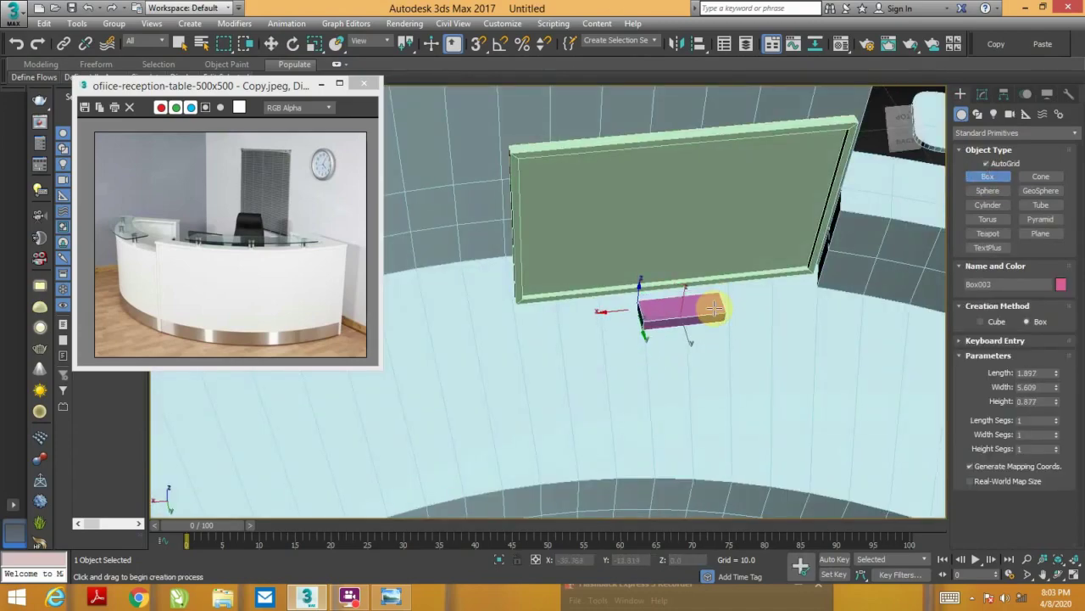
scroll(712, 314, "up", 3)
mouse_move(703, 303)
middle_mouse_down("alt")
mouse_move(709, 286)
mouse_move(726, 320)
middle_mouse_up("alt")
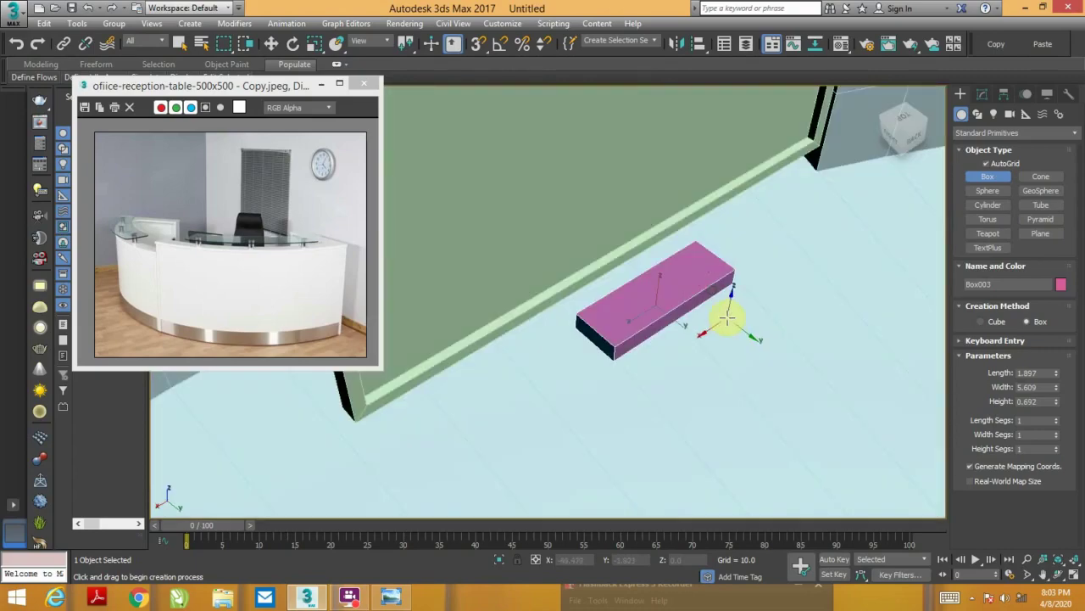
key("r")
mouse_move(688, 324)
left_mouse_down()
mouse_move(610, 274)
mouse_move(596, 342)
left_mouse_up()
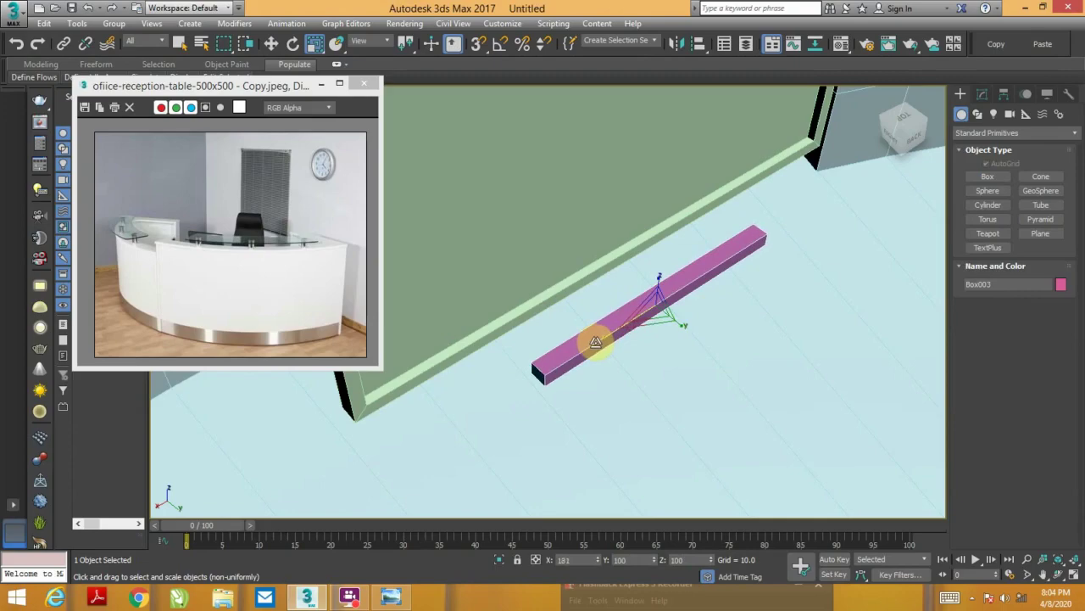
- Convert the bar to Editable Poly and connect its lengthwise edges with 2 segments
right_click(629, 332)
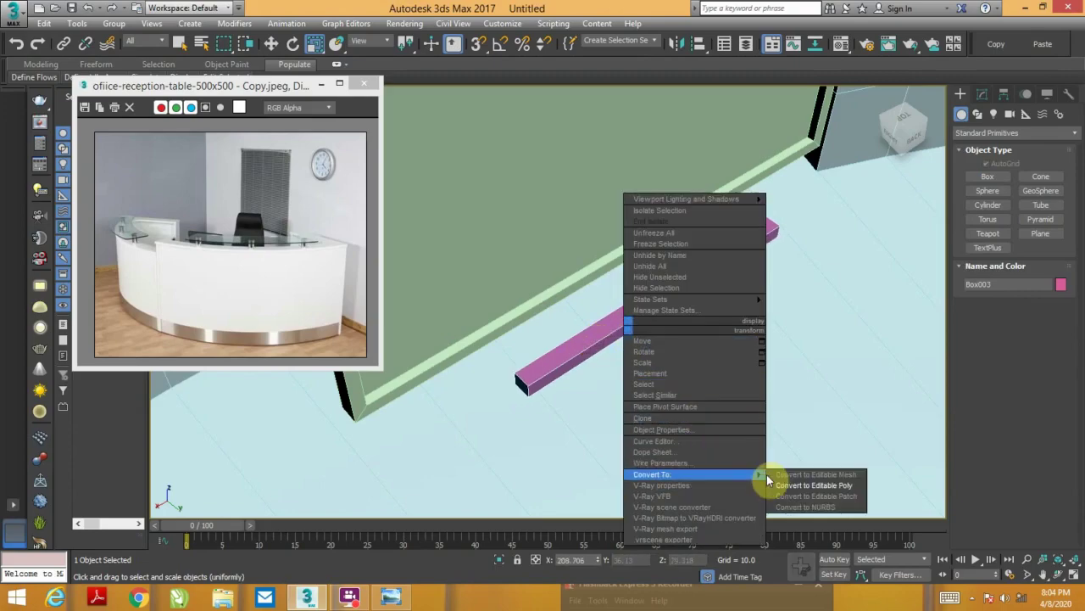
left_click(801, 486)
left_click(997, 293)
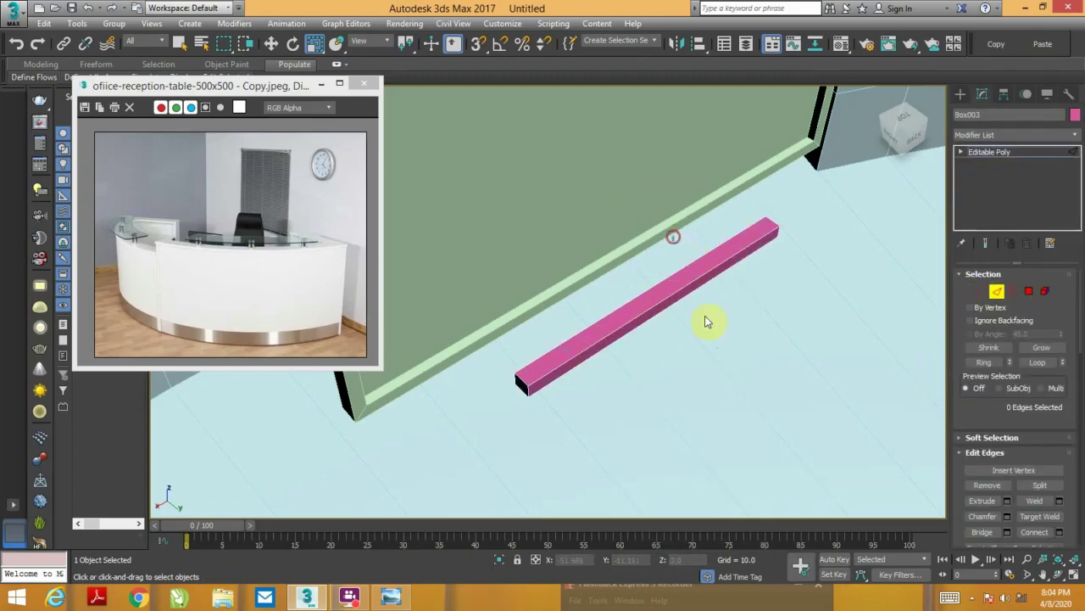
right_click(667, 366)
left_click(593, 397)
right_click(658, 330)
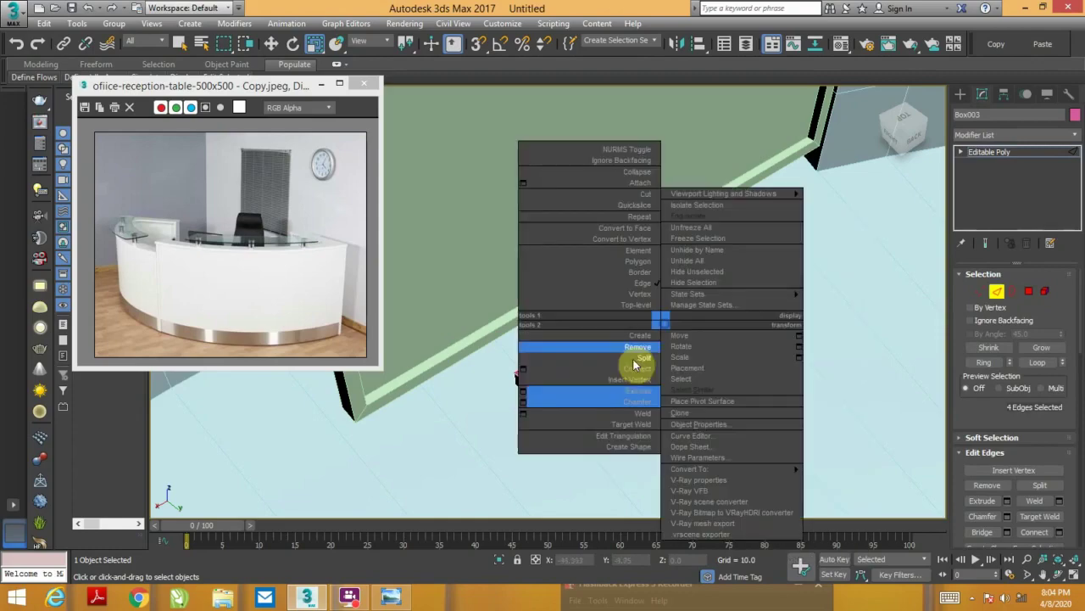
left_click(534, 376)
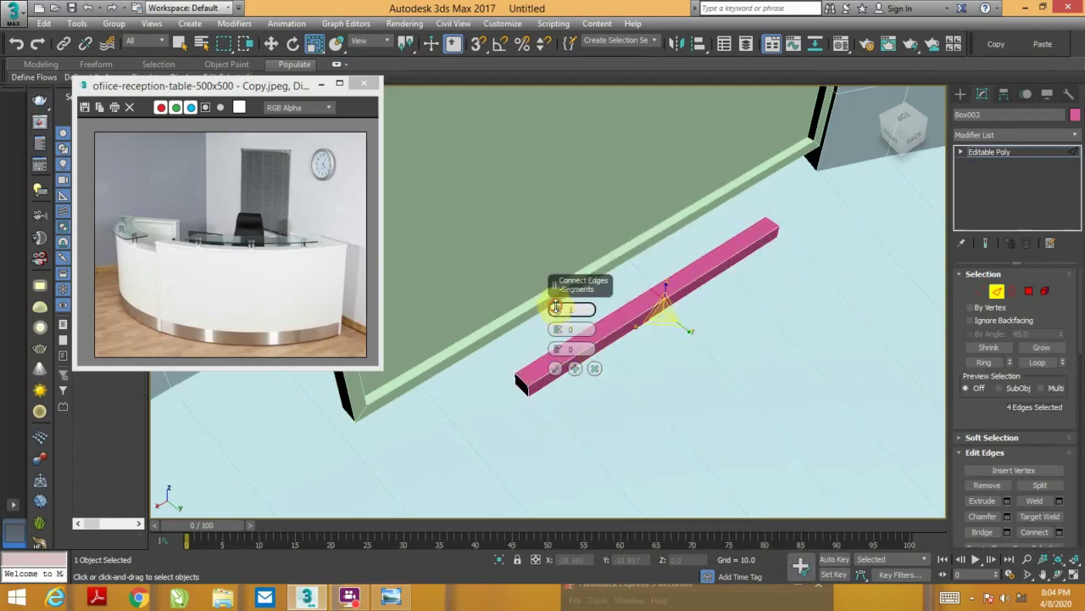
left_click_drag(556, 307, 557, 299)
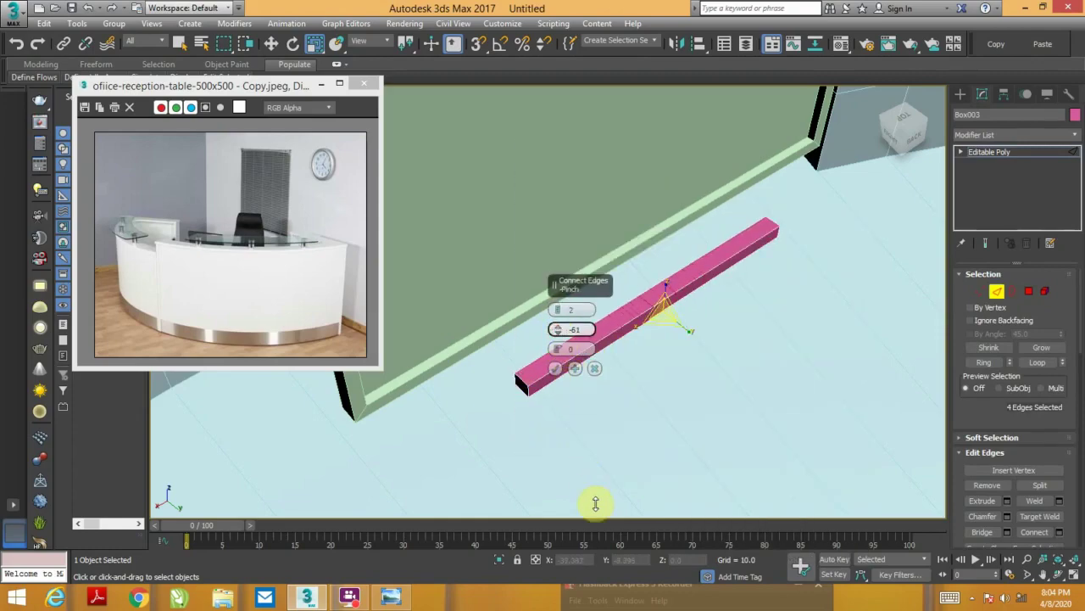
left_click(555, 368)
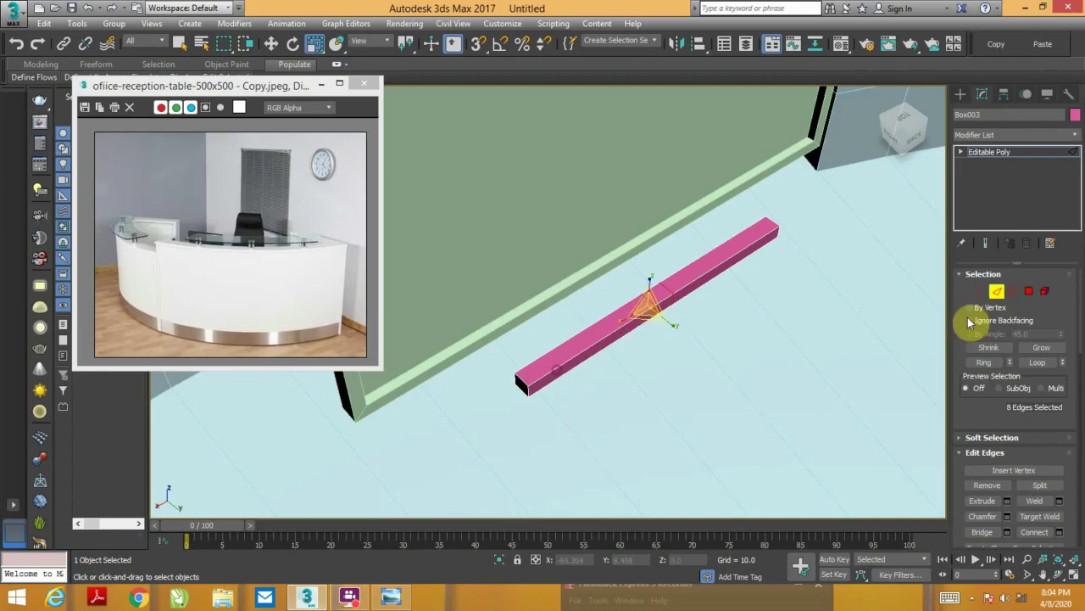
- Extrude the bar's middle polygon upward into an upright post
left_click(1029, 291)
right_click(748, 298)
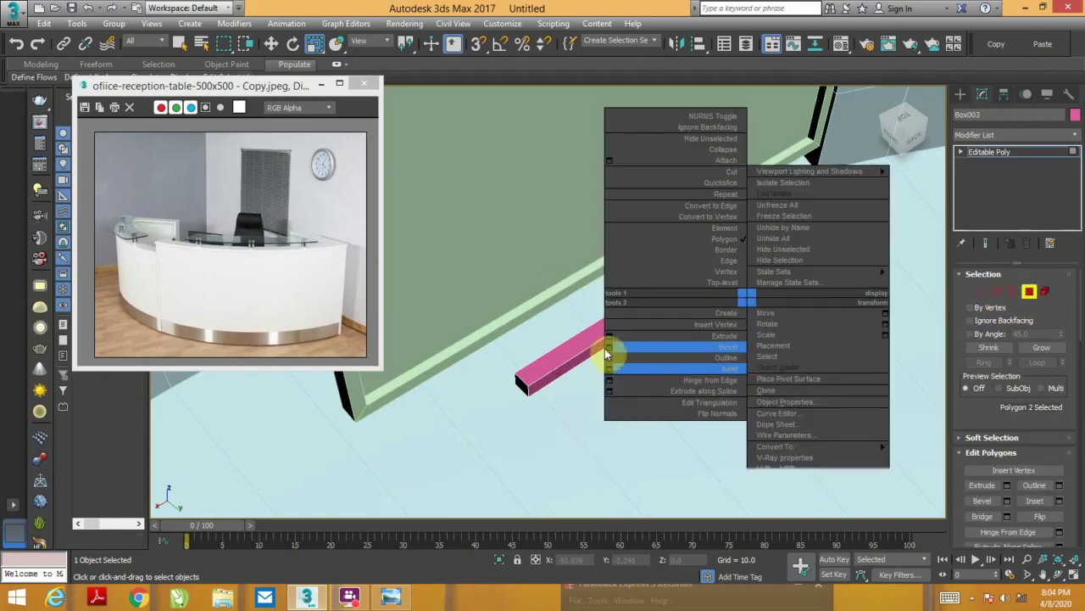
left_click(607, 336)
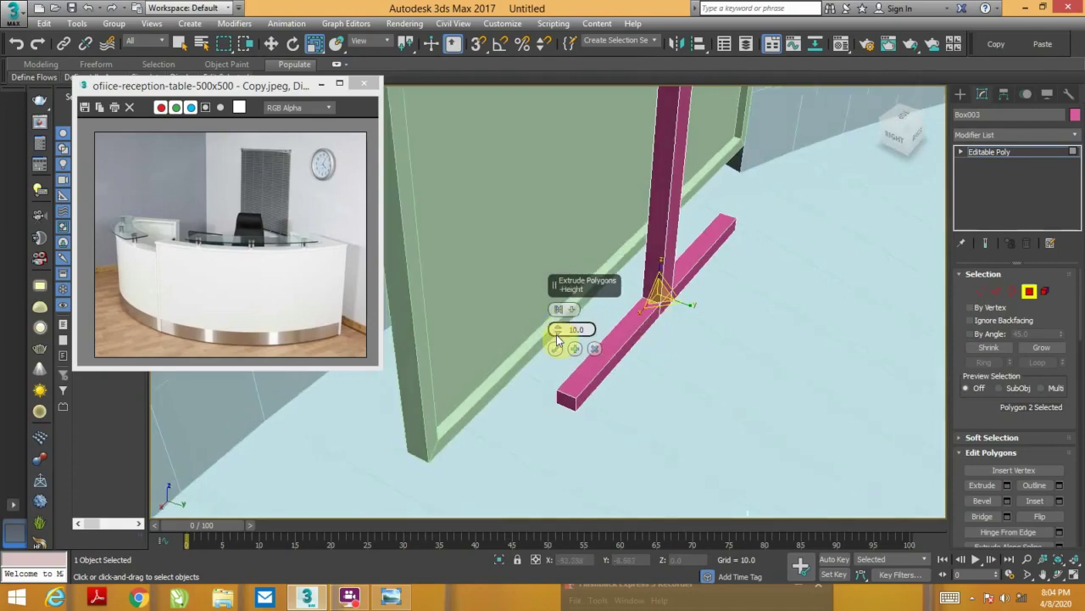
left_click(556, 348)
- Move the junction vertices to angle the bar's ends and lower the post's top vertices
left_click(983, 292)
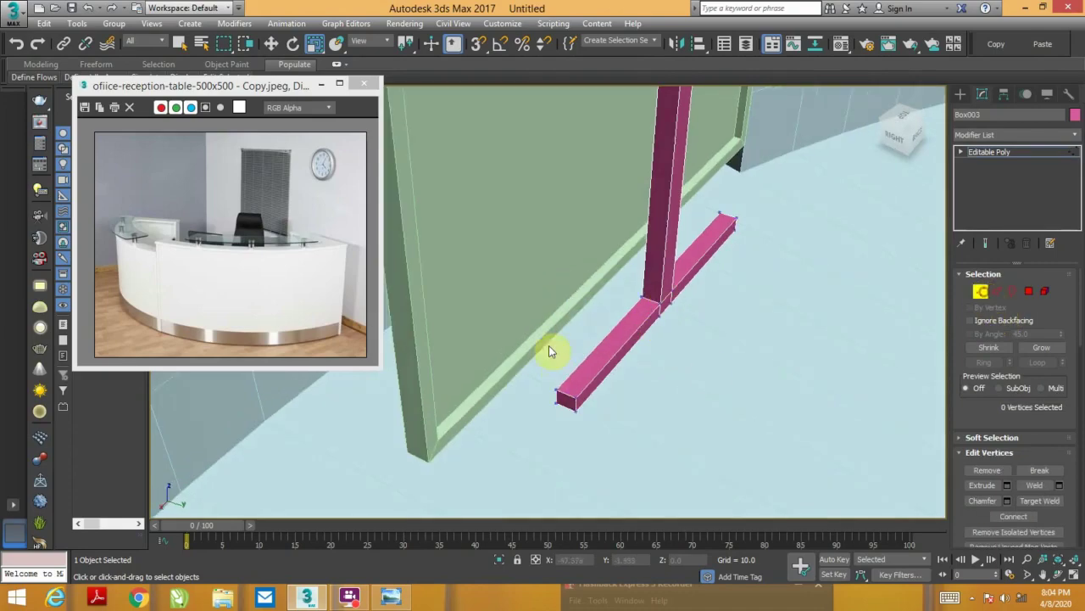
left_click_drag(716, 278, 721, 282, "ctrl")
middle_click_drag(721, 281, 758, 322, "alt")
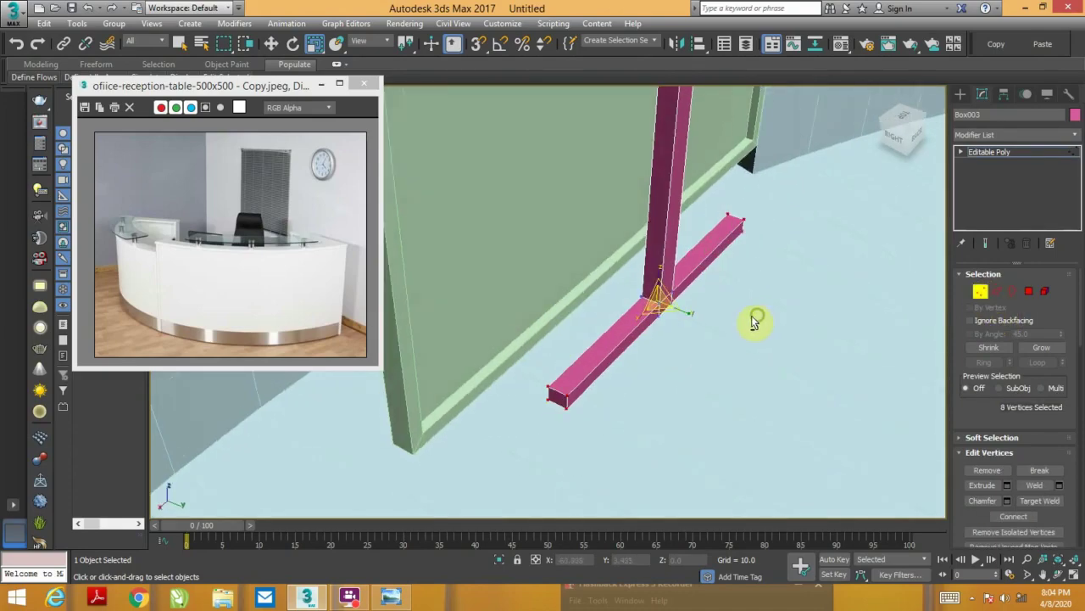
key("w")
left_click_drag(684, 312, 616, 261)
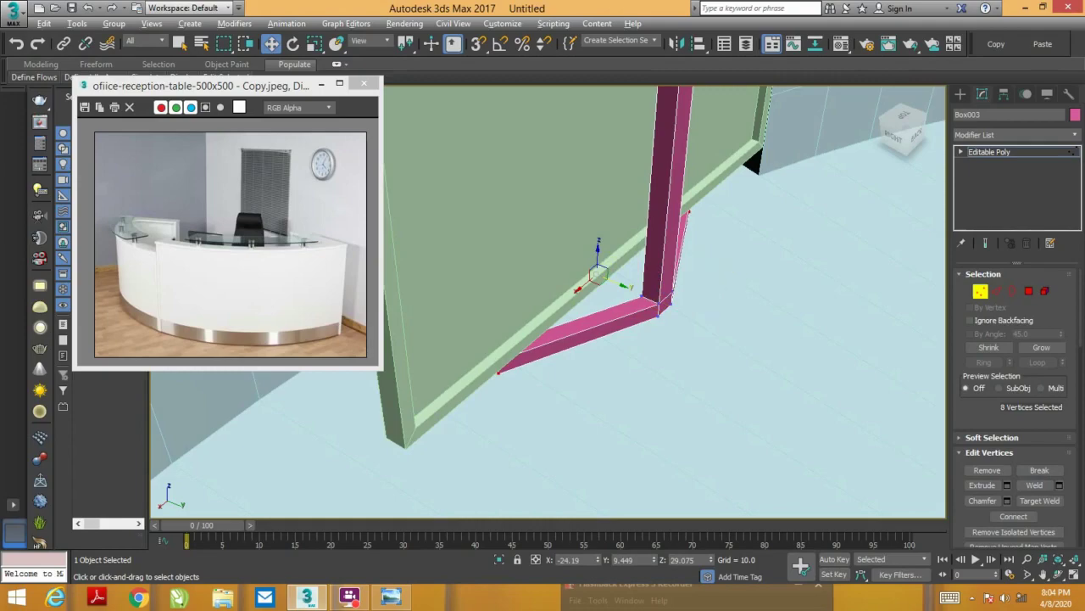
middle_click_drag(616, 260, 722, 308, "alt")
left_click_drag(637, 138, 719, 201)
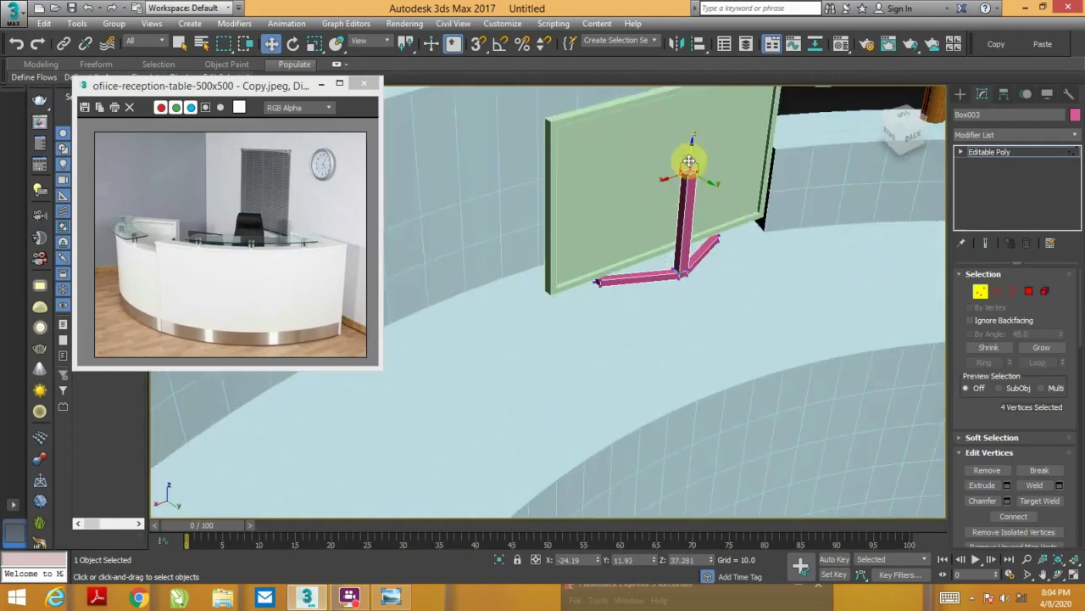
left_click_drag(689, 160, 689, 204)
- Move the pink stand under the wall panel and raise the green panel slightly in Z
left_click(981, 291)
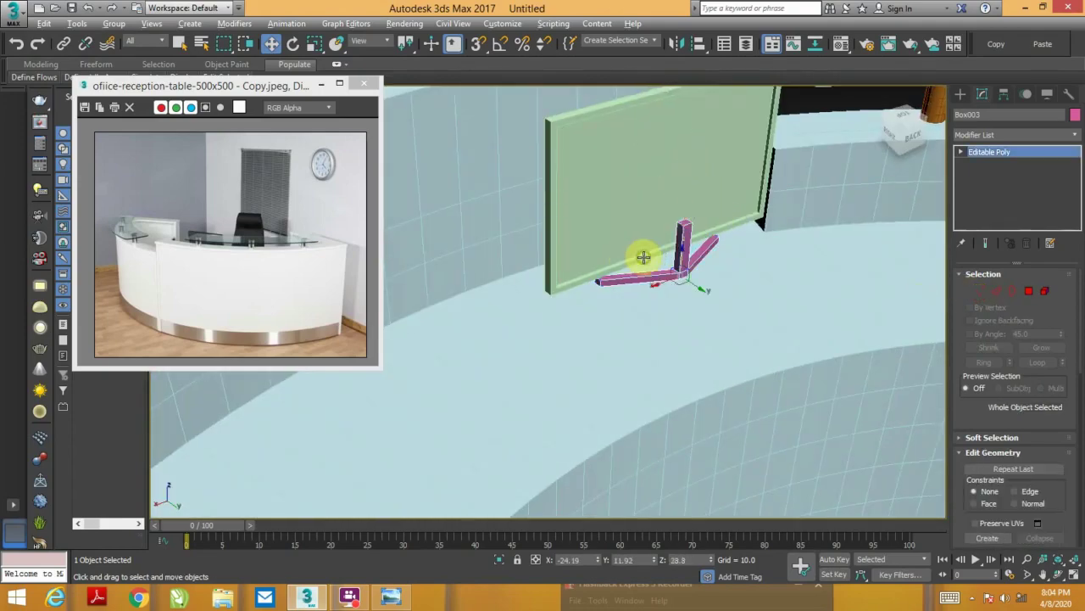
mouse_move(642, 255)
middle_mouse_down("alt")
mouse_move(703, 274)
mouse_move(713, 265)
middle_mouse_up("alt")
left_click_drag(712, 265, 679, 266)
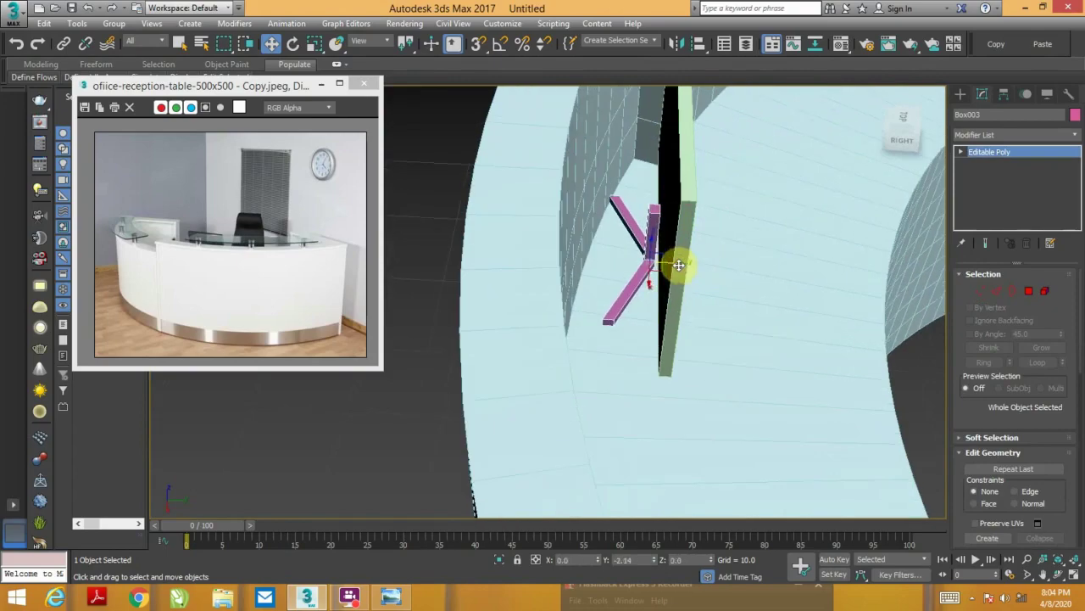
mouse_move(680, 265)
middle_mouse_down("alt")
mouse_move(645, 242)
mouse_move(662, 218)
middle_mouse_up("alt")
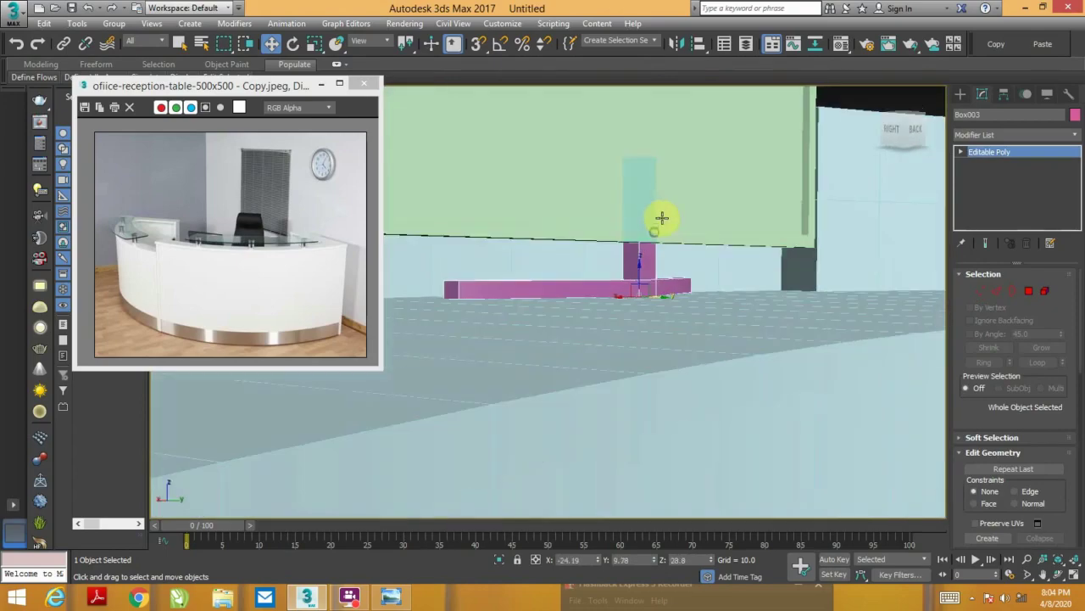
left_click_drag(641, 205, 645, 195)
- Orbit around and zoom out to review the whole curved counter
mouse_move(645, 196)
middle_mouse_down("alt")
mouse_move(715, 226)
mouse_move(678, 252)
mouse_move(683, 230)
mouse_move(694, 240)
mouse_move(684, 243)
middle_mouse_up("alt")
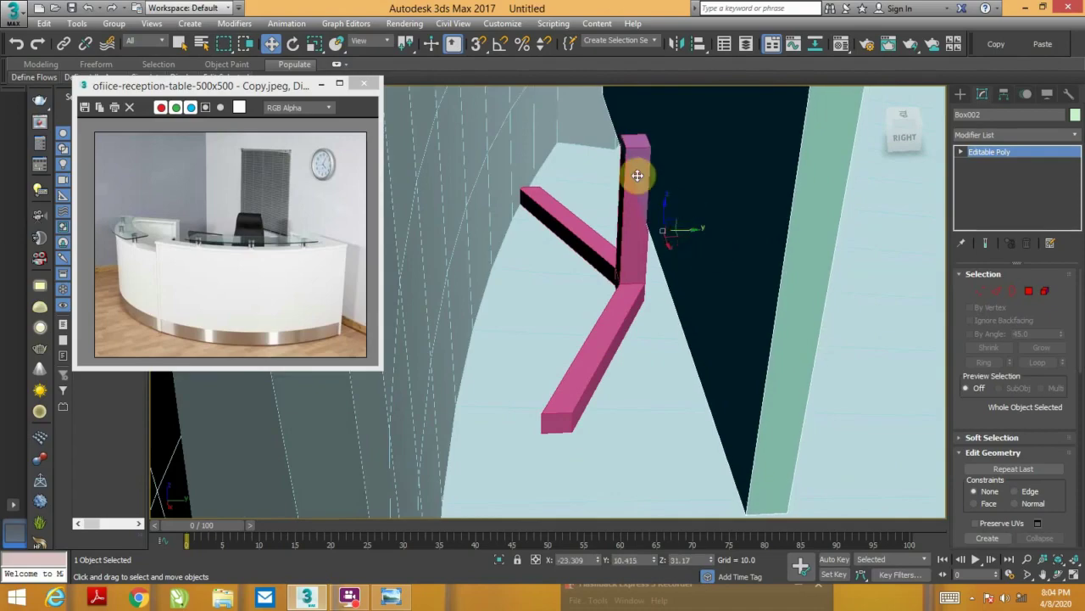
mouse_move(634, 187)
middle_mouse_down("alt")
mouse_move(695, 211)
mouse_move(579, 194)
mouse_move(658, 201)
mouse_move(674, 262)
mouse_move(679, 235)
mouse_move(694, 249)
mouse_move(686, 322)
mouse_move(686, 310)
mouse_move(702, 327)
mouse_move(730, 301)
middle_mouse_up("alt")
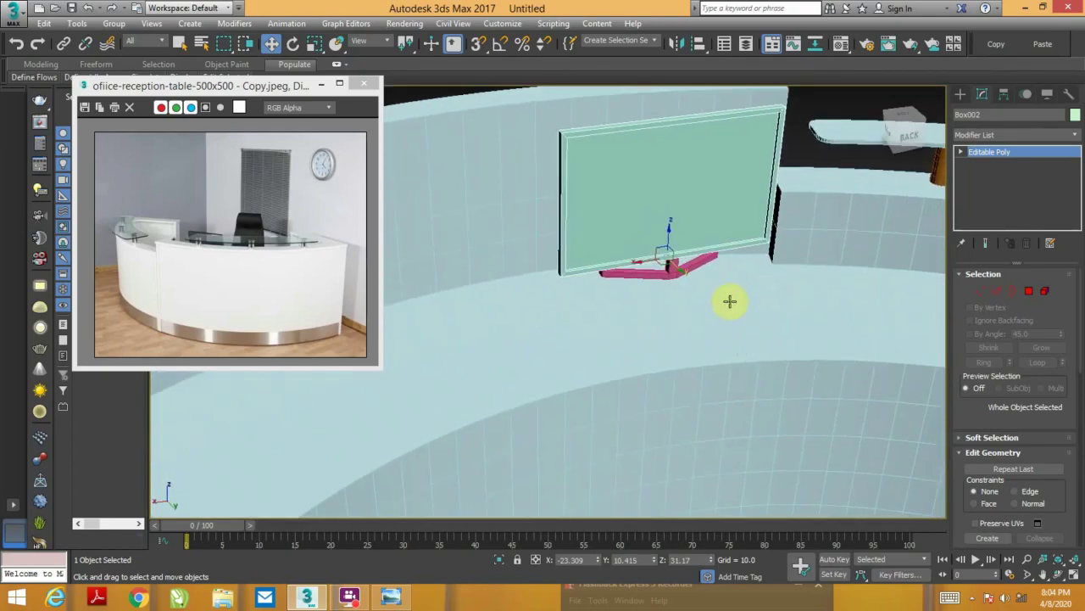
mouse_move(864, 291)
middle_mouse_down("alt")
mouse_move(751, 259)
mouse_move(729, 378)
mouse_move(754, 378)
mouse_move(773, 395)
middle_mouse_up("alt")
scroll(747, 291, "down", 5)
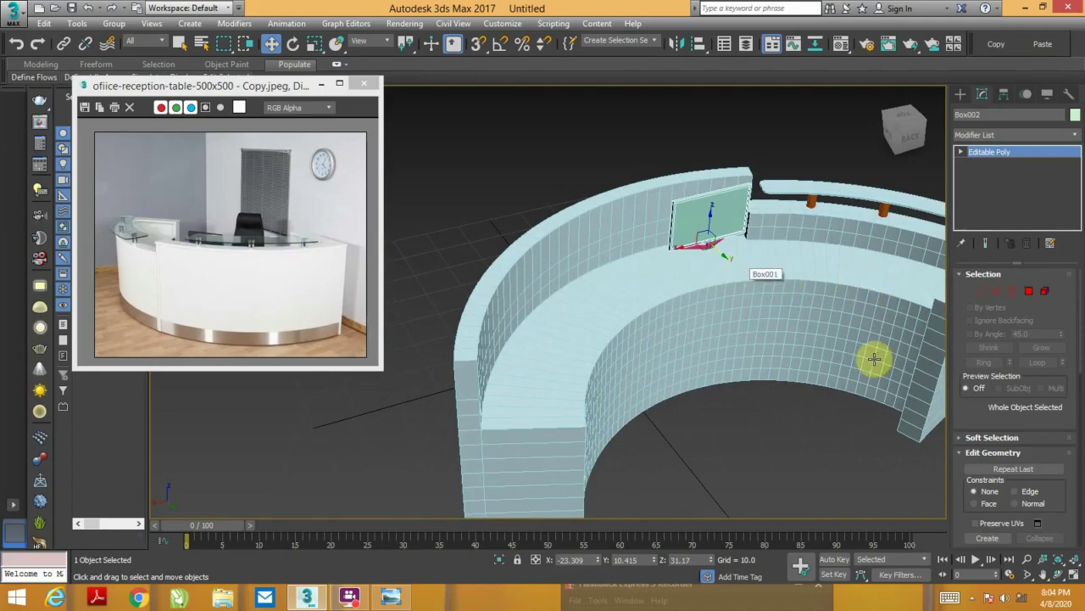
mouse_move(867, 358)
middle_mouse_down("alt")
mouse_move(727, 279)
mouse_move(777, 279)
mouse_move(780, 290)
mouse_move(817, 252)
mouse_move(753, 249)
mouse_move(748, 356)
mouse_move(741, 302)
mouse_move(824, 310)
mouse_move(801, 299)
middle_mouse_up("alt")
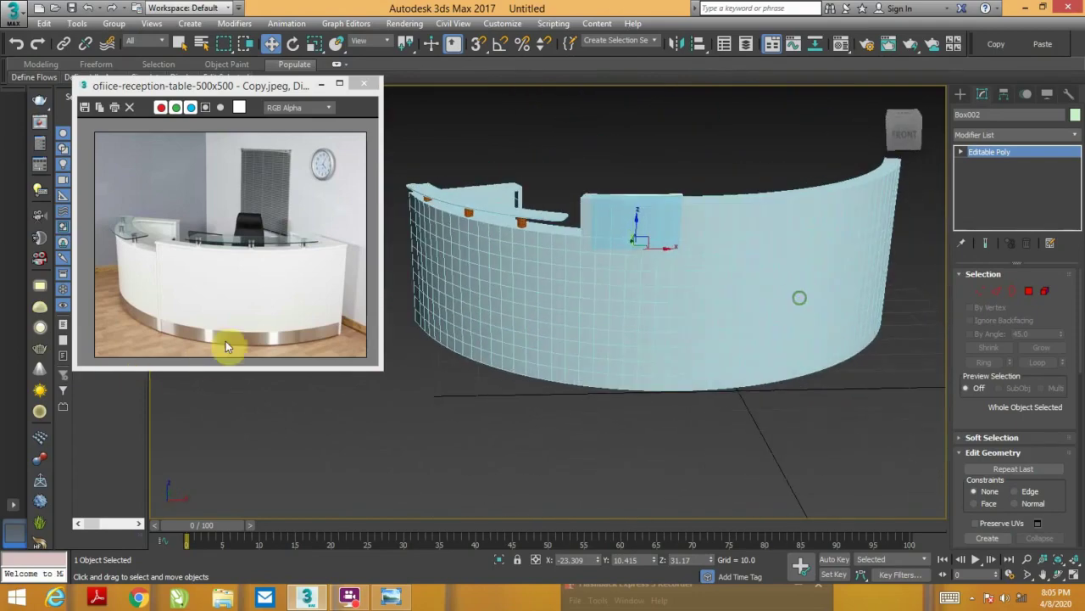
middle_click_drag(603, 318, 643, 352, "alt")
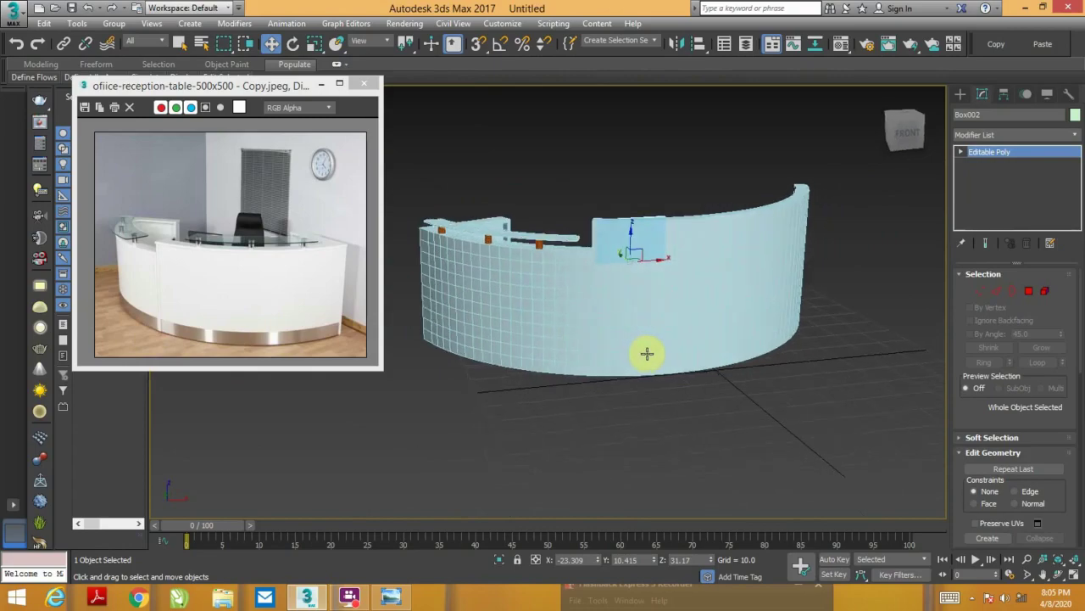
- In the Material Editor, set the desk material's Diffuse colour to RGB 255,255,255
key("m")
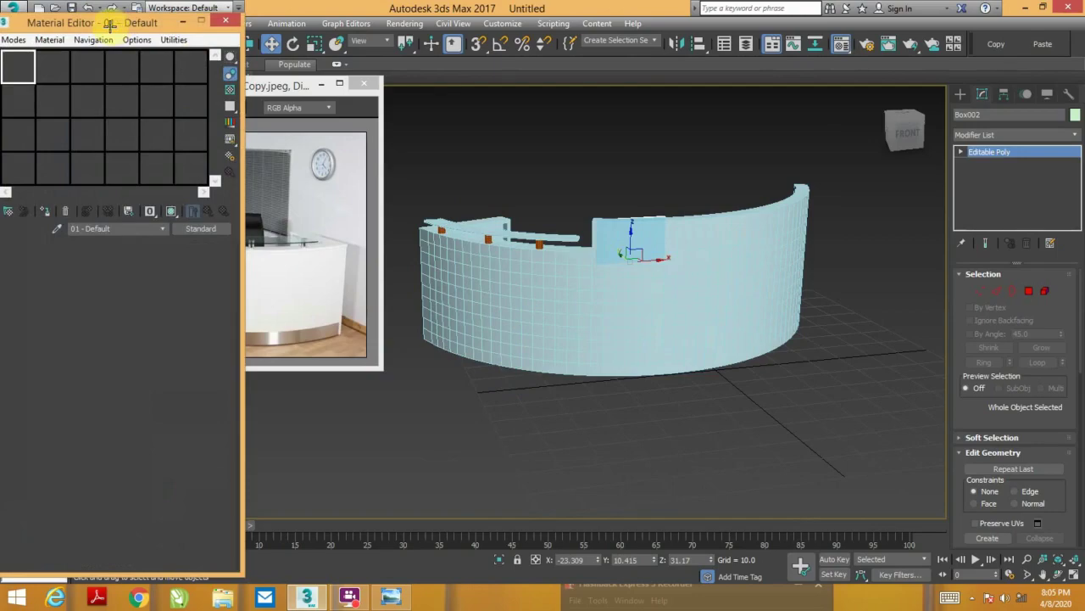
left_click_drag(112, 22, 135, 21)
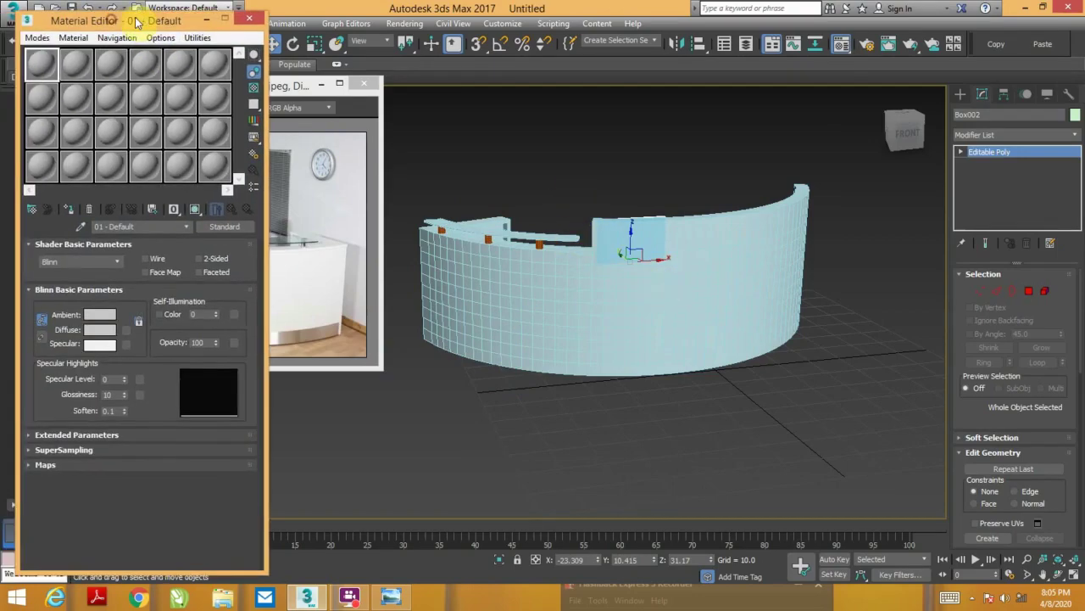
mouse_move(637, 285)
middle_mouse_down("alt")
mouse_move(721, 274)
mouse_move(598, 285)
mouse_move(517, 278)
middle_mouse_up("alt")
left_click_drag(125, 24, 397, 47)
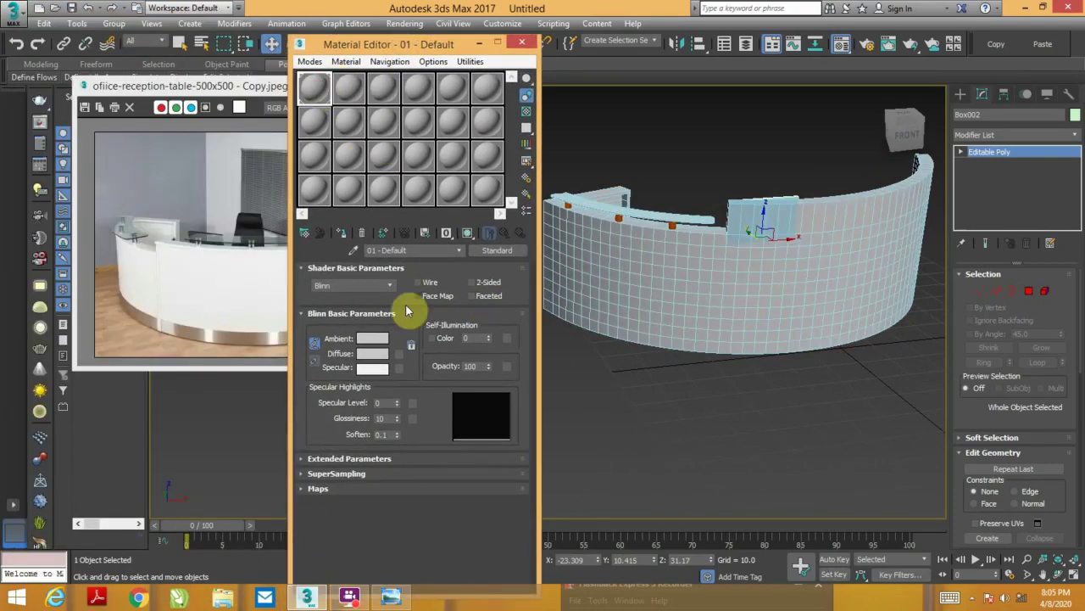
left_click(372, 353)
left_click_drag(400, 136, 391, 89)
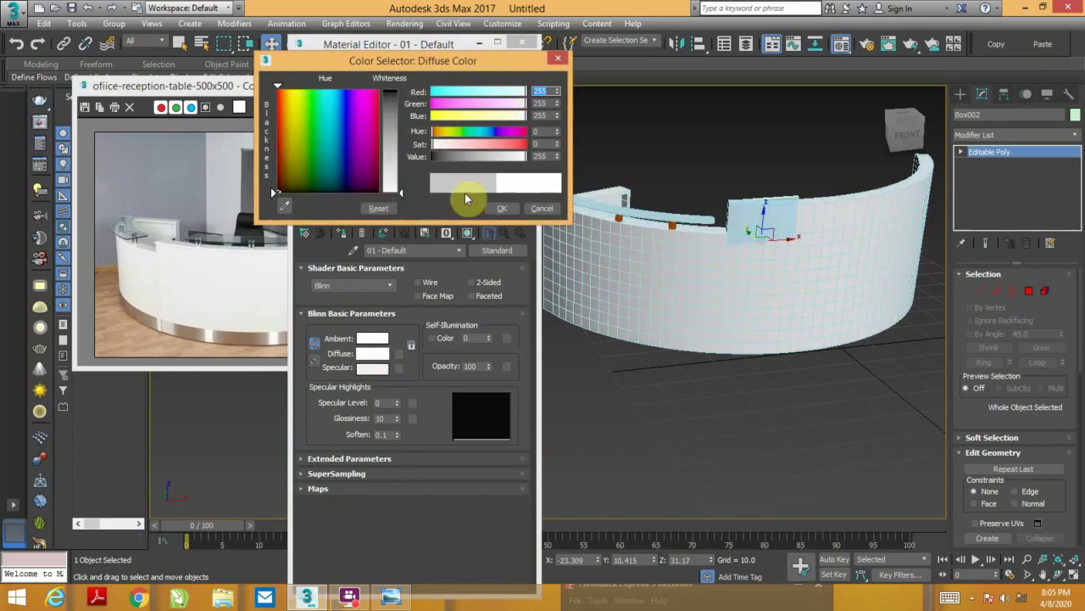
left_click(501, 207)
- Select the desk body and enter Polygon sub-object mode
left_click(568, 331)
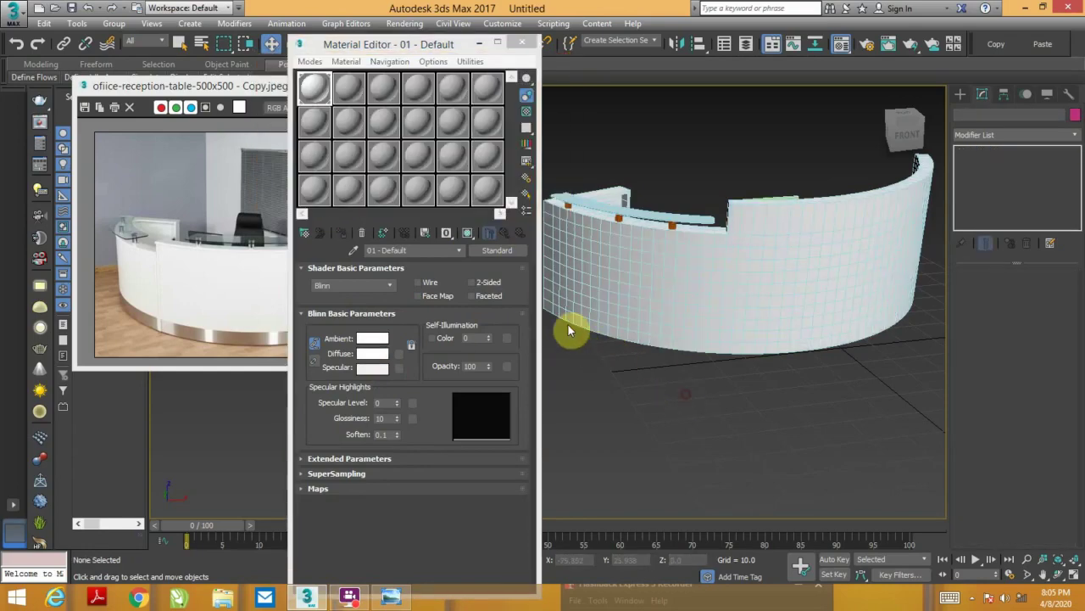
left_click(842, 334)
left_click(1029, 291)
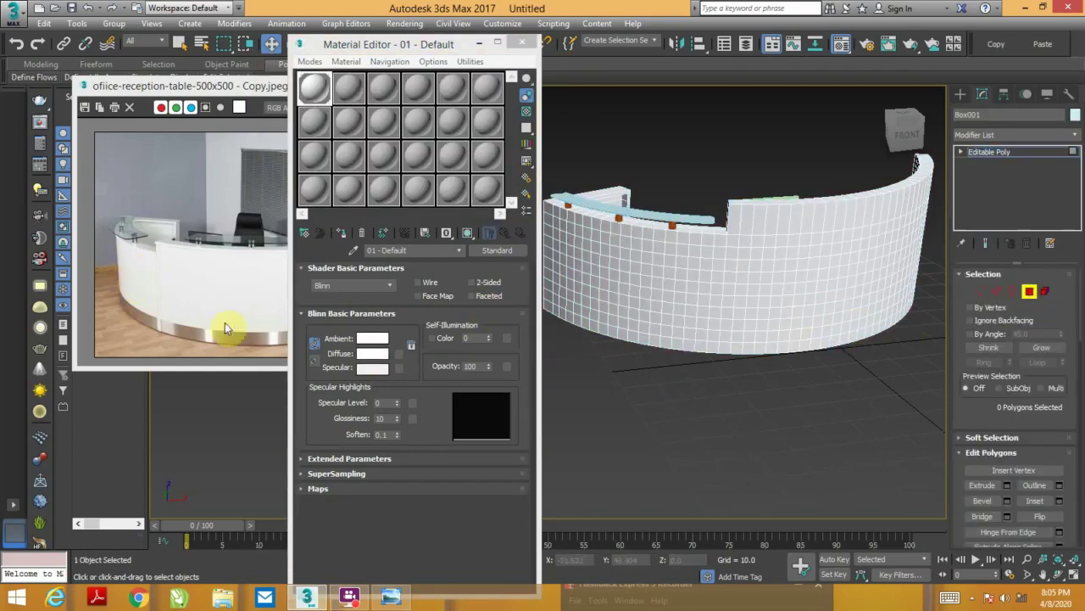
- Close the Material Editor and select the desk's bottom ring of polygons in Front view
left_click(516, 44)
mouse_move(594, 181)
middle_mouse_down("alt")
mouse_move(666, 296)
mouse_move(654, 273)
mouse_move(638, 298)
mouse_move(647, 308)
middle_mouse_up("alt")
left_click(653, 326)
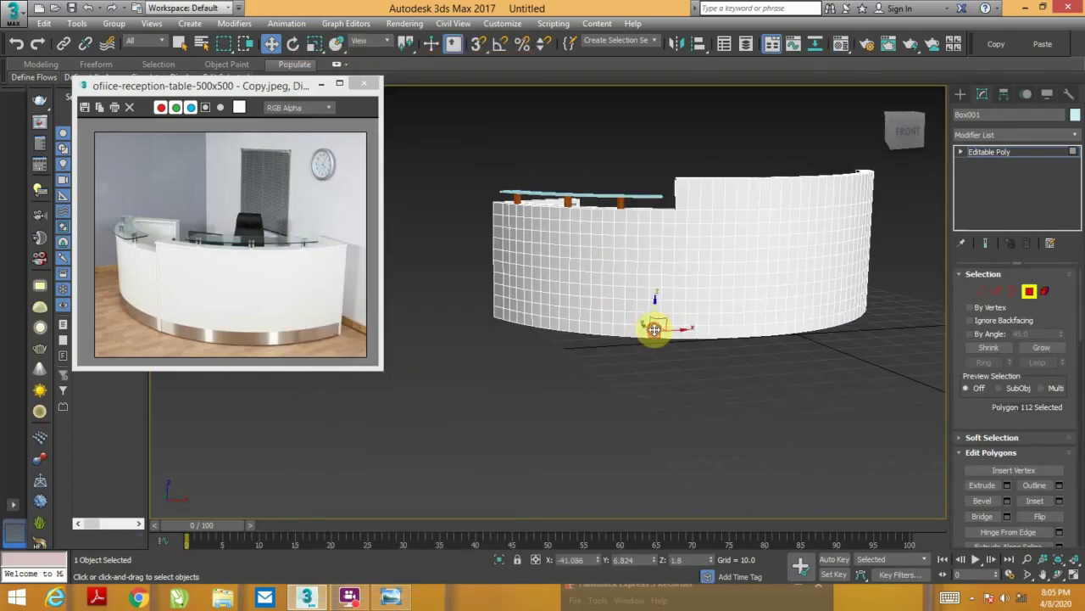
left_click(660, 332, "shift")
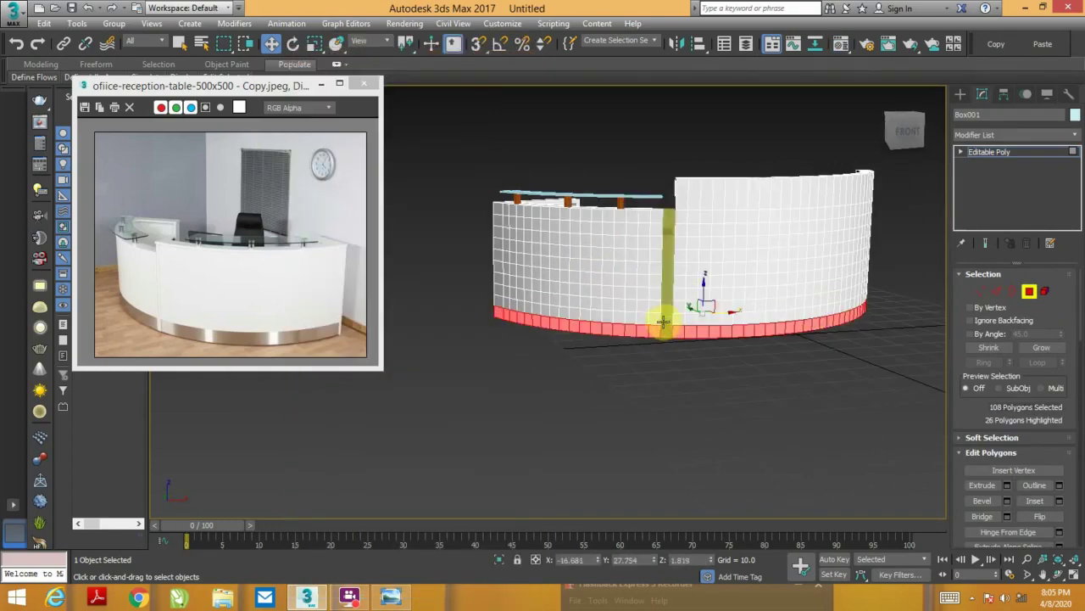
left_click(655, 317, "ctrl+shift")
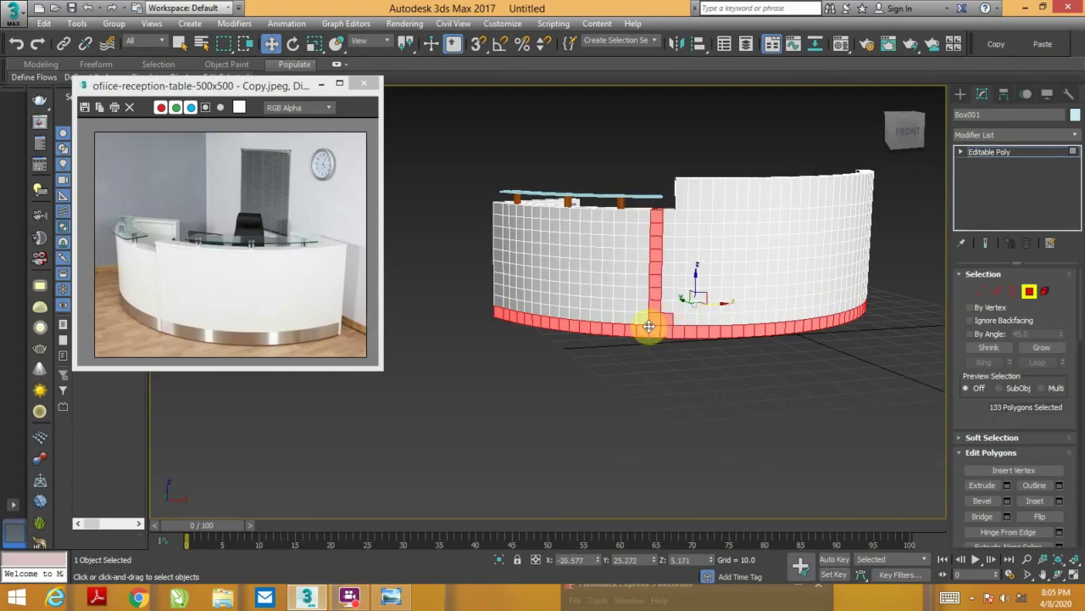
key("alt+w")
key("alt+w")
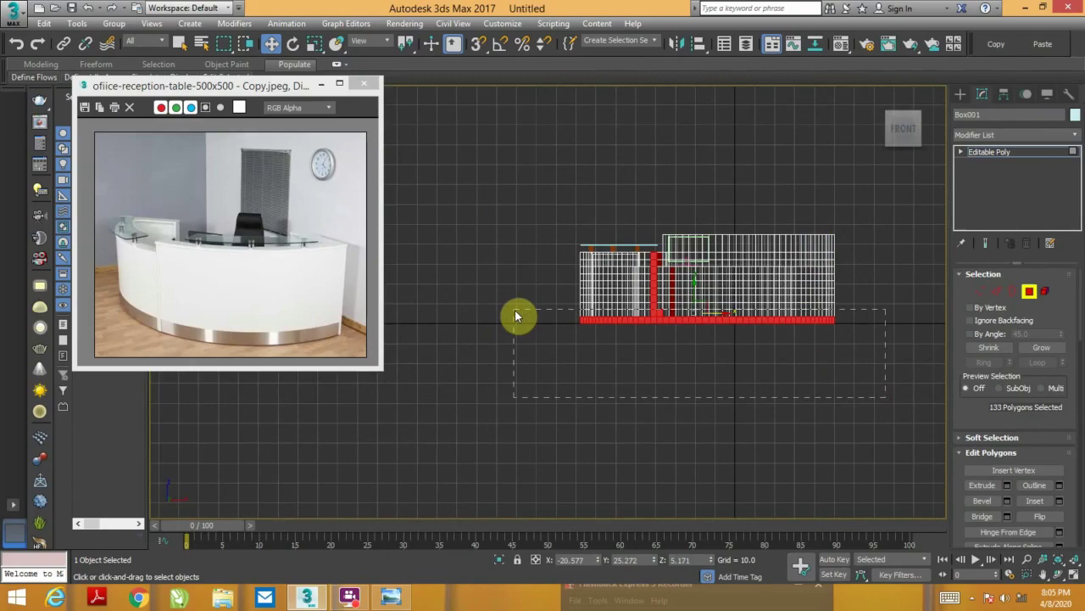
left_click_drag(886, 396, 515, 310)
key("alt+w")
key("alt+w")
- Deselect unwanted polygons from the desk's sides and, in Top view, its inner face
mouse_move(735, 382)
middle_mouse_down("alt")
mouse_move(791, 366)
mouse_move(680, 362)
middle_mouse_up("alt")
left_click_drag(642, 342, 700, 424, "alt")
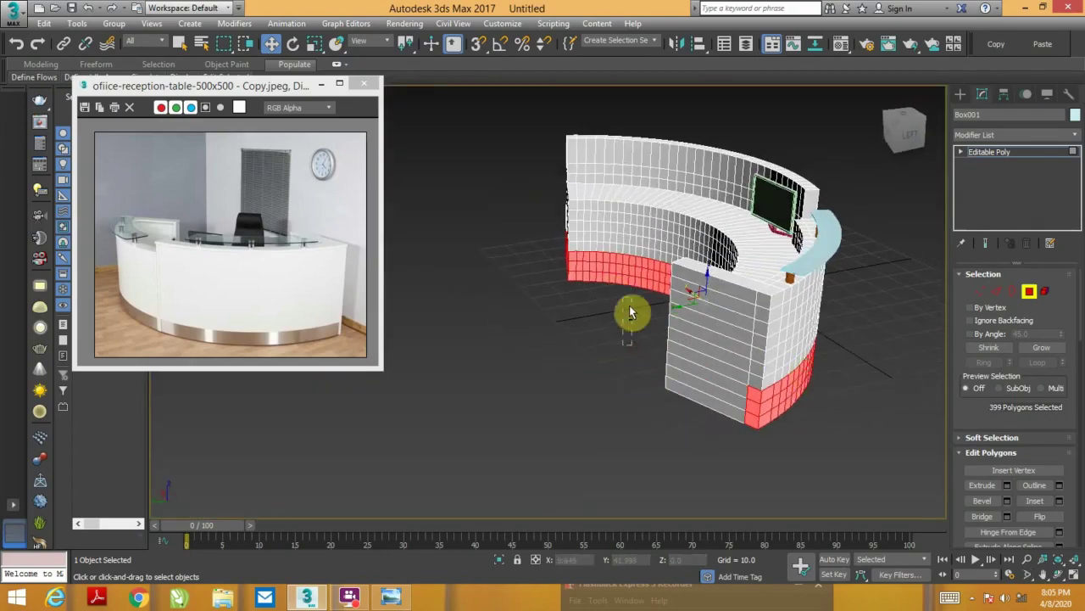
mouse_move(650, 353)
middle_mouse_down("alt")
mouse_move(780, 368)
mouse_move(854, 317)
mouse_move(783, 364)
middle_mouse_up("alt")
left_click_drag(718, 389, 607, 492, "alt")
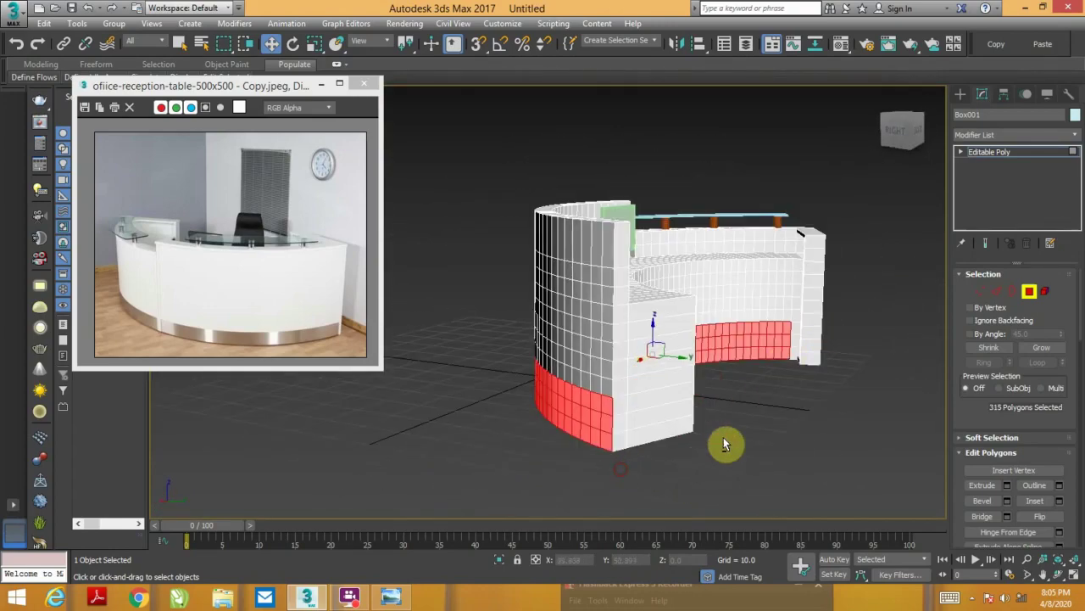
mouse_move(723, 439)
middle_mouse_down("alt")
mouse_move(637, 464)
mouse_move(698, 439)
mouse_move(710, 449)
middle_mouse_up("alt")
key("alt+w")
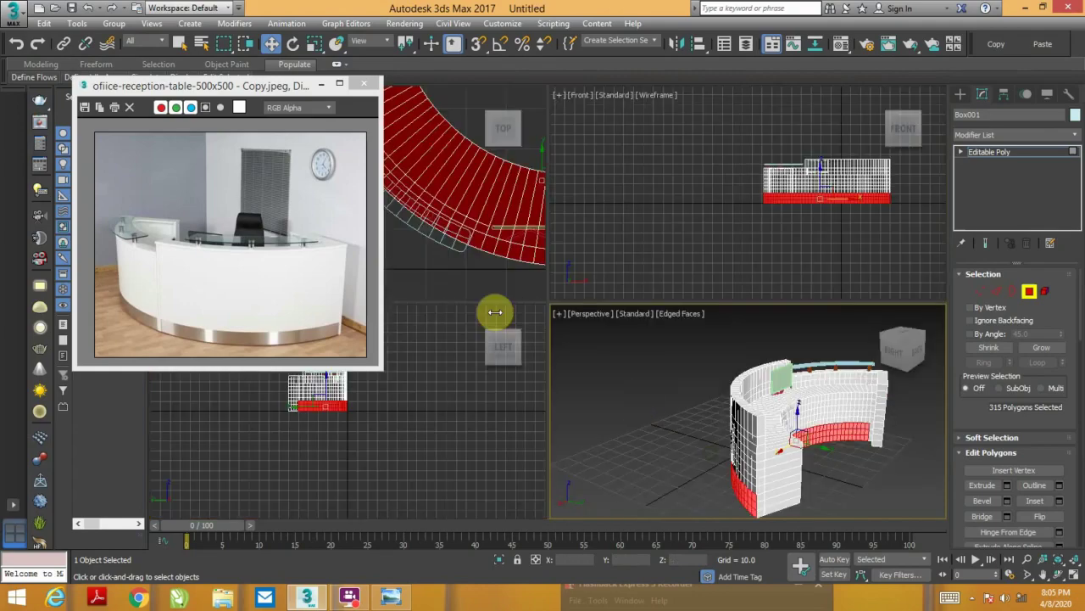
key("alt+w")
scroll(548, 327, "down", 3)
scroll(552, 197, "down", 2)
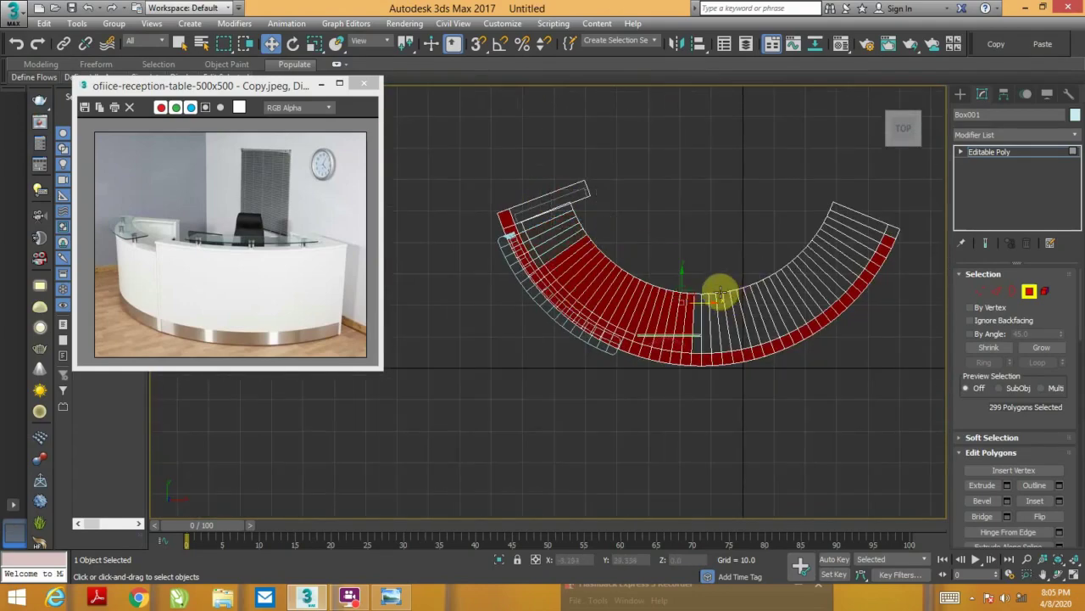
mouse_move(665, 307)
left_mouse_down("alt")
mouse_move(672, 261)
mouse_move(614, 256)
left_mouse_up("alt")
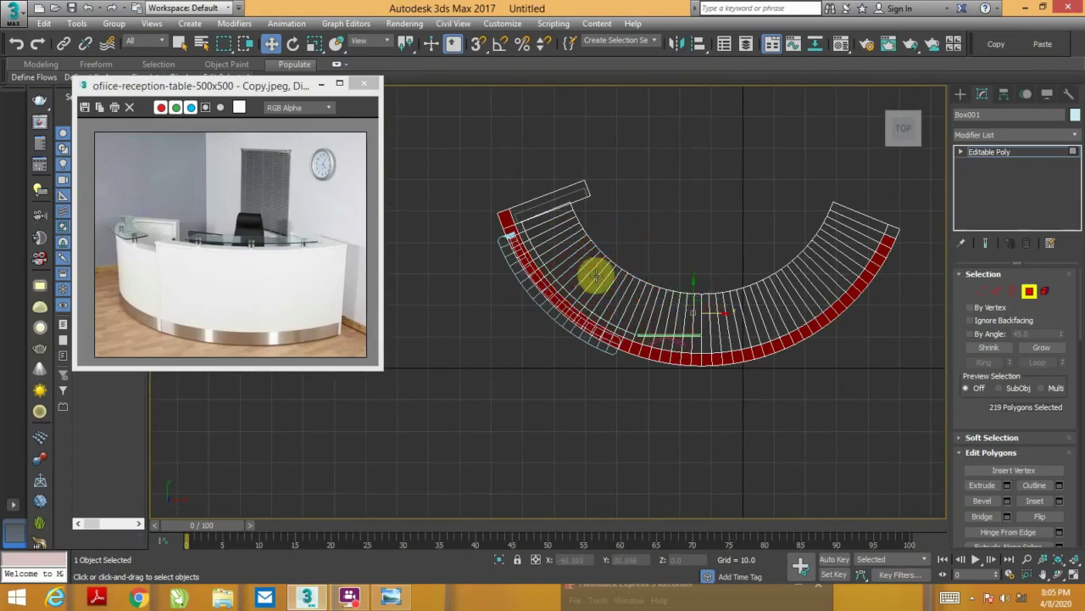
- Remove the remaining inner and stray polygons in Perspective, leaving only the bottom outer strip
key("p")
mouse_move(658, 340)
middle_mouse_down("alt")
mouse_move(753, 342)
mouse_move(734, 356)
mouse_move(780, 322)
mouse_move(881, 312)
mouse_move(791, 347)
mouse_move(659, 339)
mouse_move(596, 408)
middle_mouse_up("alt")
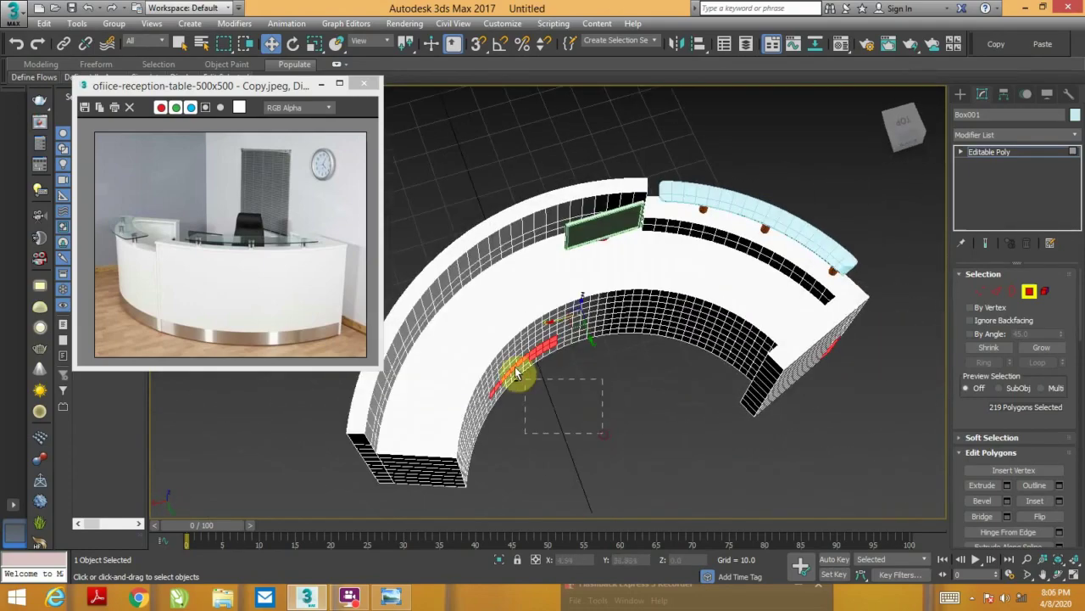
left_click_drag(487, 330, 489, 329)
mouse_move(552, 334)
middle_mouse_down("alt")
mouse_move(751, 339)
mouse_move(619, 296)
mouse_move(628, 382)
middle_mouse_up("alt")
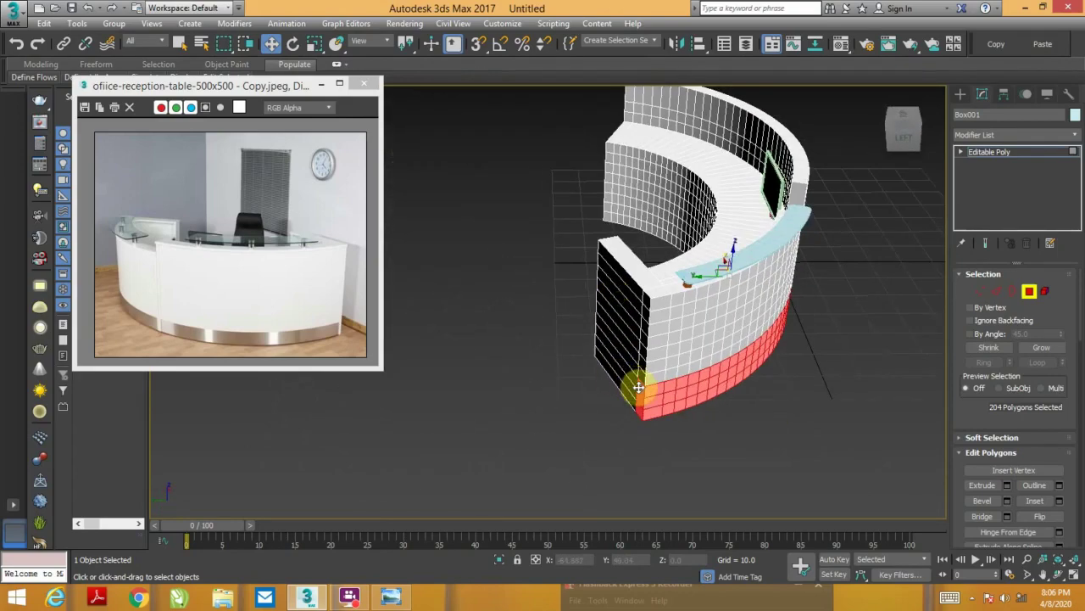
left_click(744, 376, "alt")
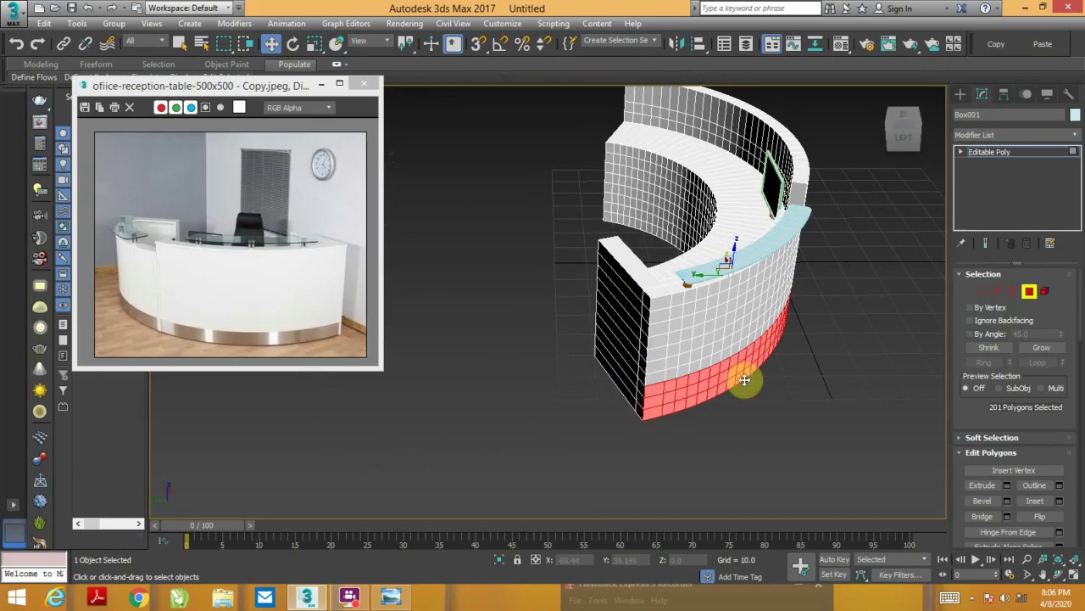
mouse_move(744, 375)
middle_mouse_down("alt")
mouse_move(611, 336)
mouse_move(628, 312)
middle_mouse_up("alt")
mouse_move(565, 277)
middle_mouse_down("alt")
mouse_move(503, 255)
mouse_move(594, 315)
mouse_move(673, 257)
mouse_move(718, 351)
mouse_move(738, 361)
middle_mouse_up("alt")
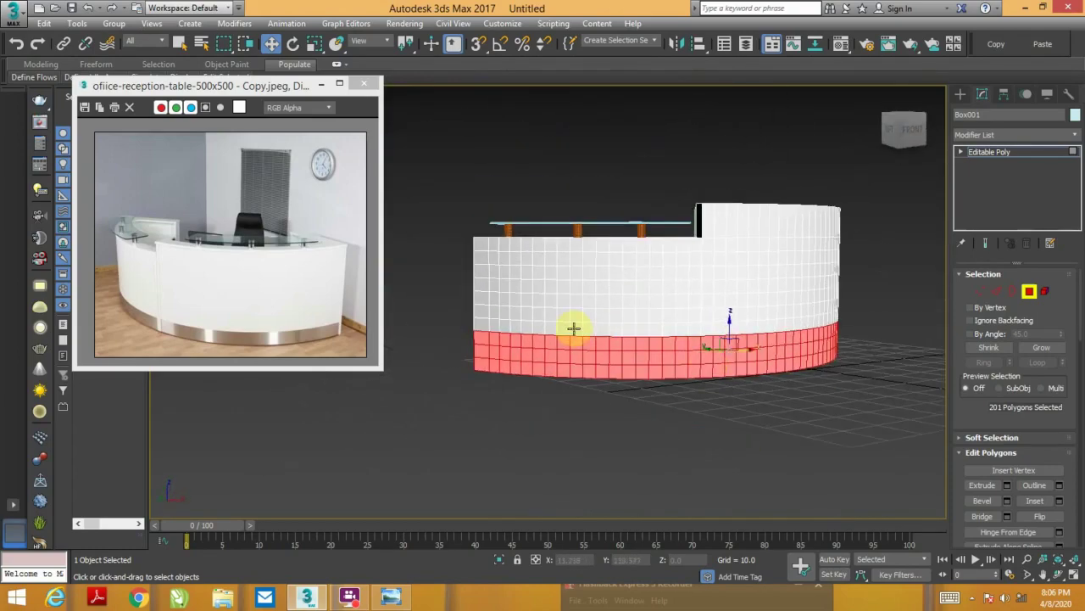
- Make a dark orange-brown material (Value about 112) in slot 2 and assign it to the bottom band
key("m")
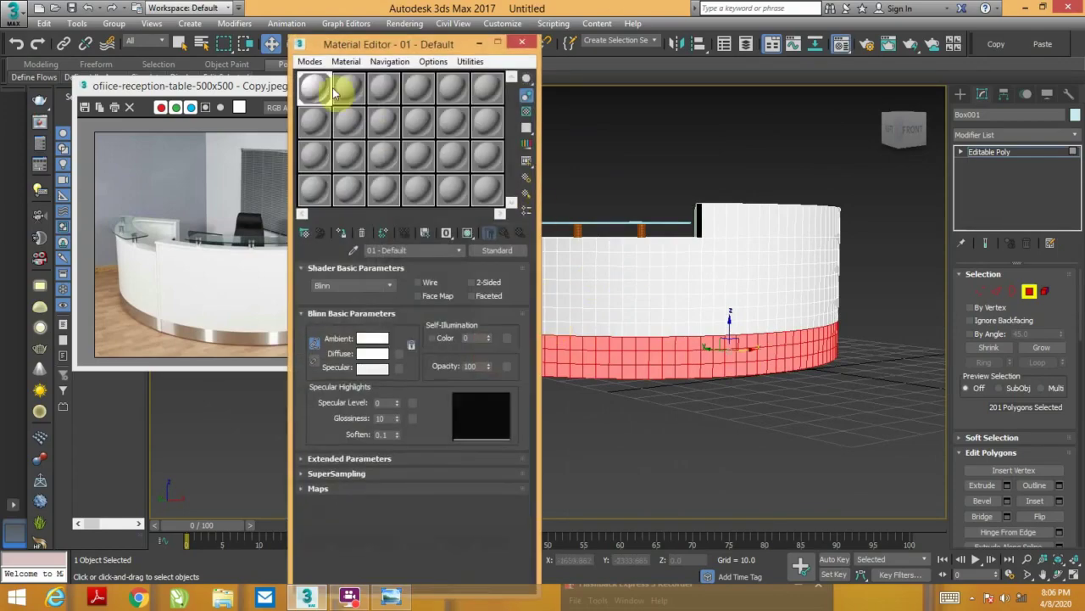
left_click(347, 88)
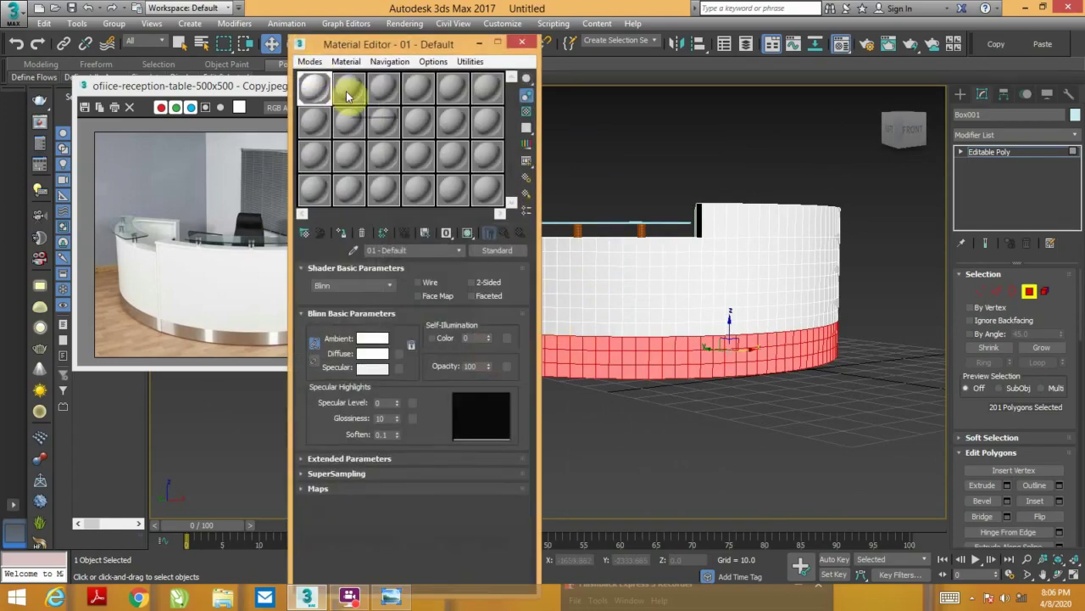
left_click(377, 361)
left_click(282, 89)
left_click_drag(389, 138, 391, 92)
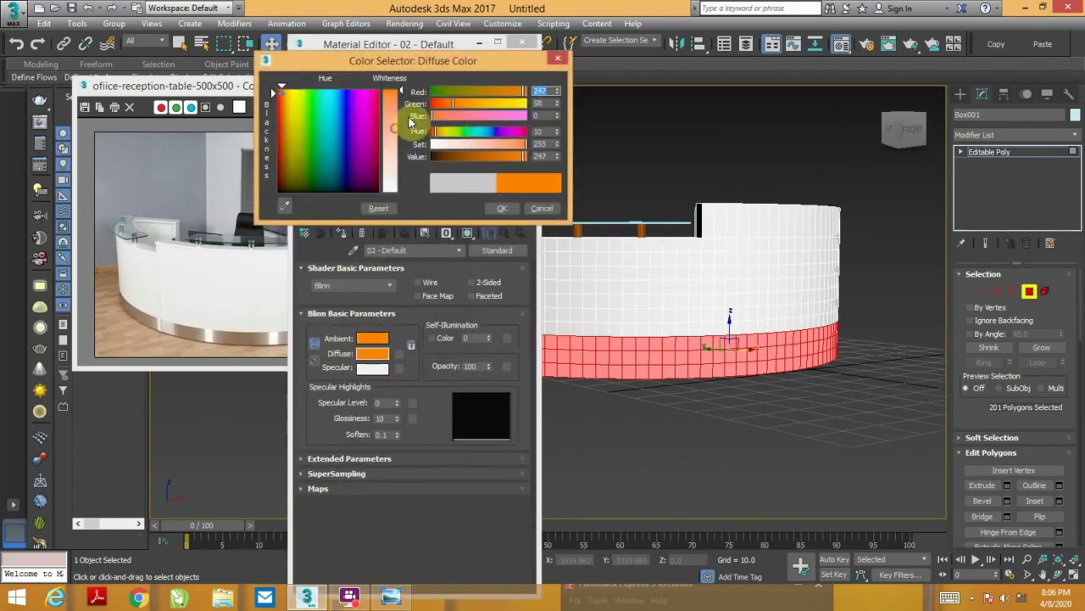
left_click_drag(493, 159, 477, 156)
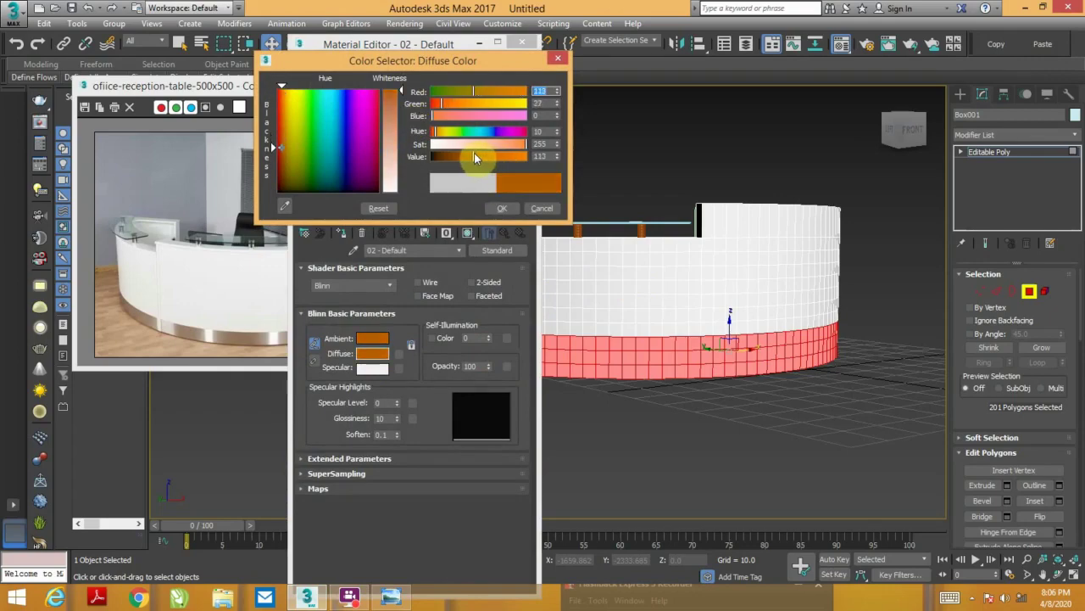
left_click(496, 207)
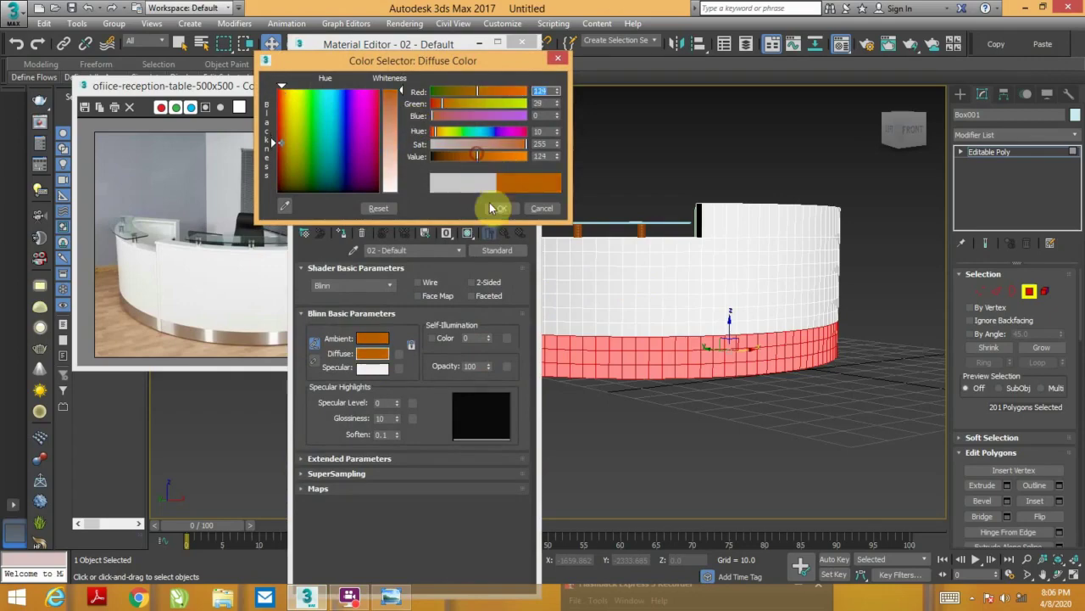
left_click(342, 232)
- Deselect the band, close the Material Editor, exit polygon mode and hide edge lines
left_click(690, 428)
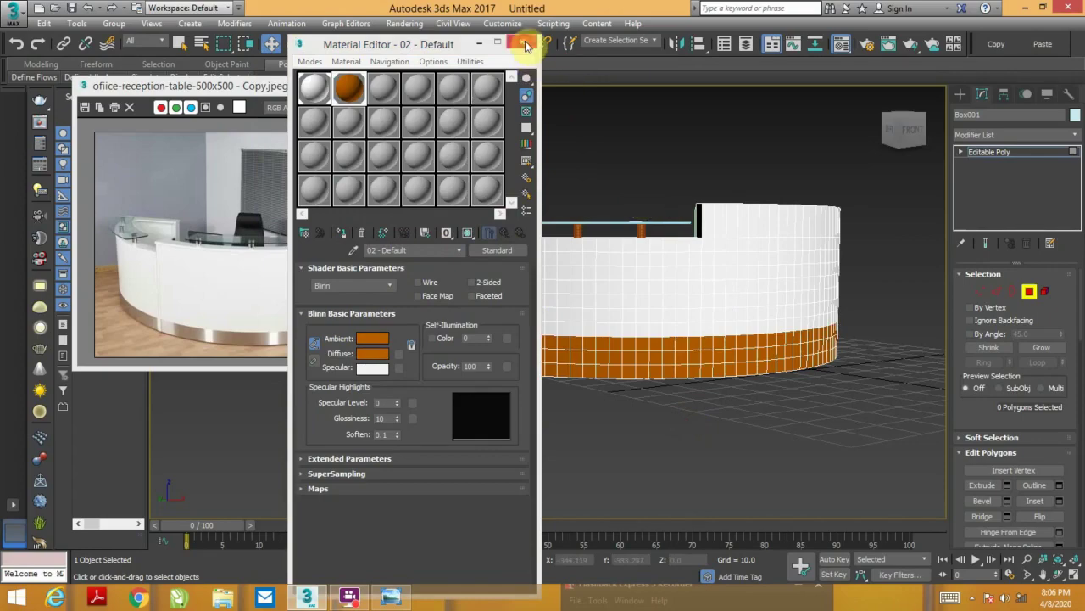
left_click(526, 44)
left_click(1029, 290)
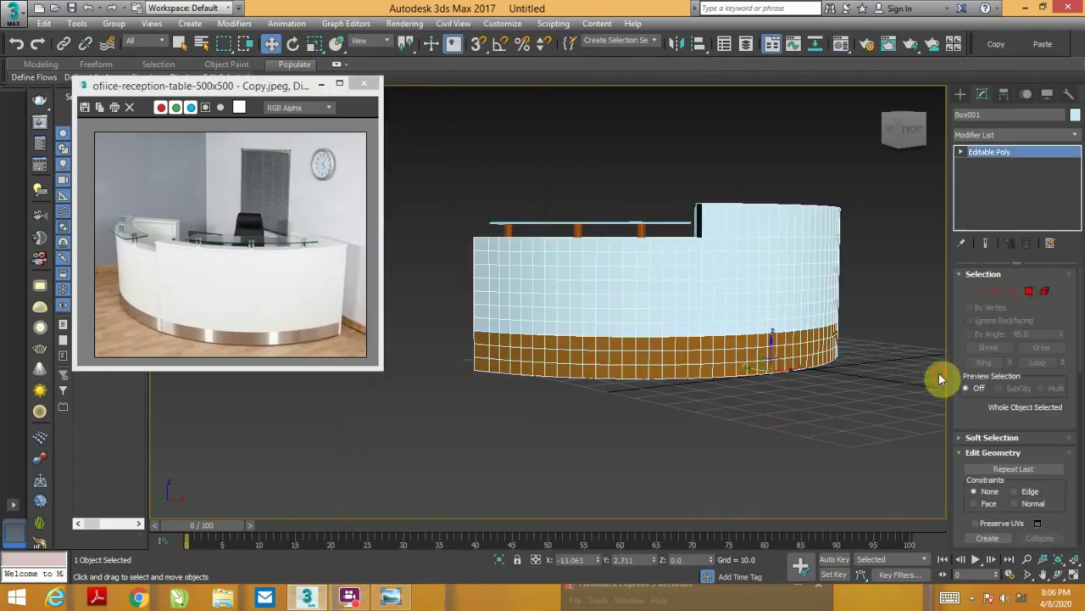
left_click(940, 379)
key("F4")
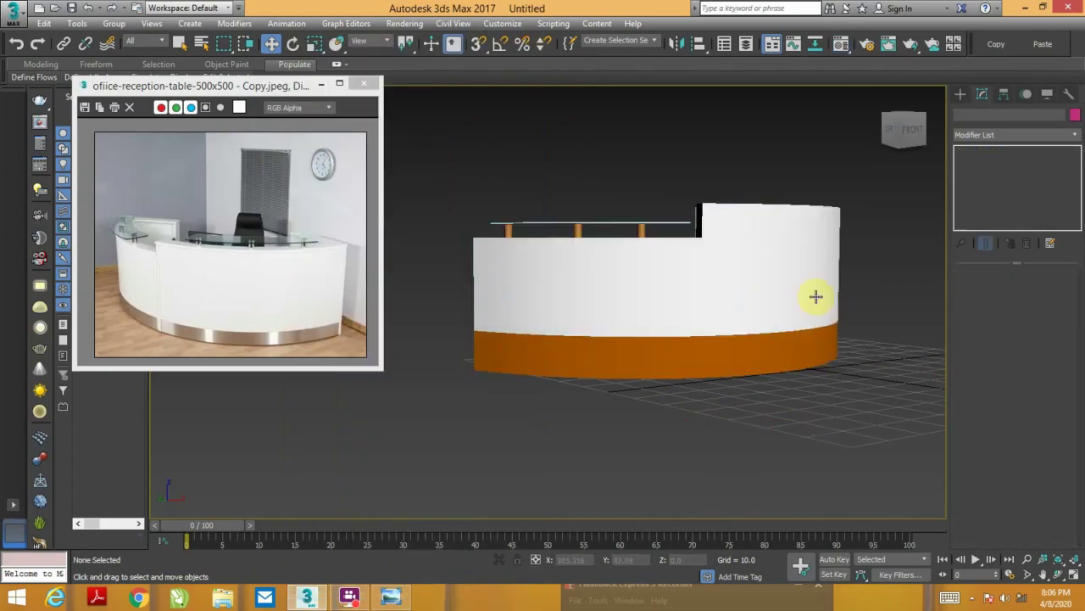
- Orbit and zoom around the desk to inspect the new brown kick band
mouse_move(815, 296)
middle_mouse_down("alt")
mouse_move(792, 339)
mouse_move(787, 317)
mouse_move(817, 318)
mouse_move(804, 300)
mouse_move(707, 322)
mouse_move(814, 322)
mouse_move(833, 308)
mouse_move(767, 338)
middle_mouse_up("alt")
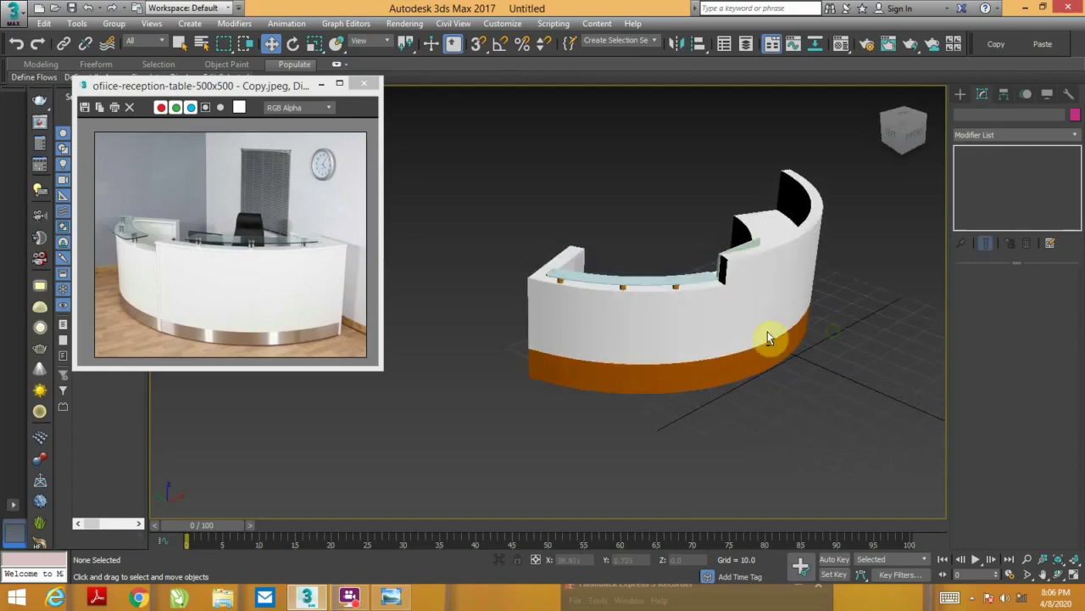
scroll(768, 337, "up", 3)
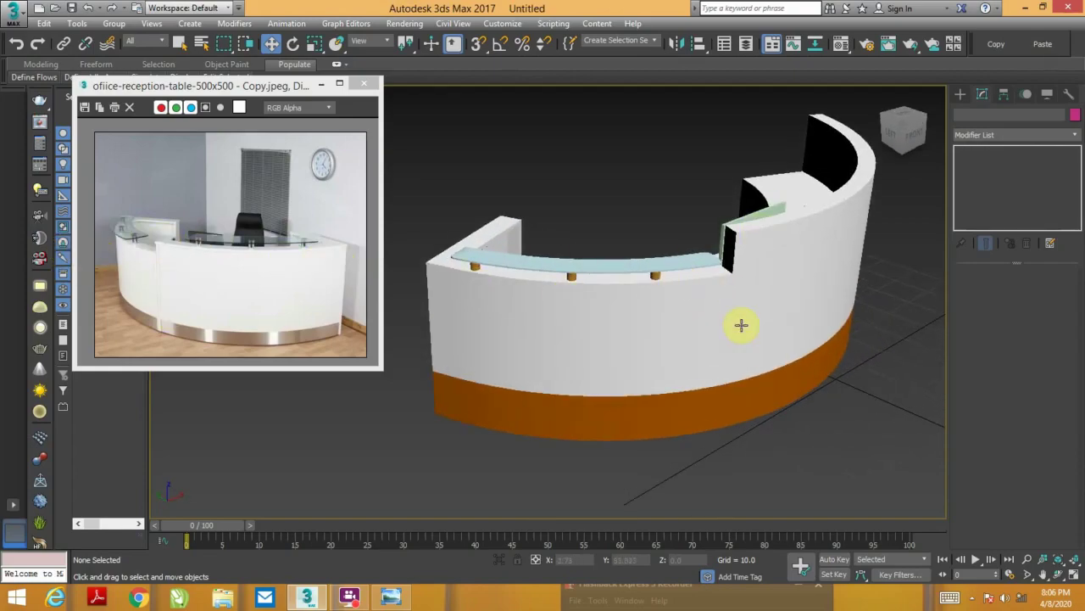
middle_click_drag(741, 325, 677, 375, "alt")
key("F4")
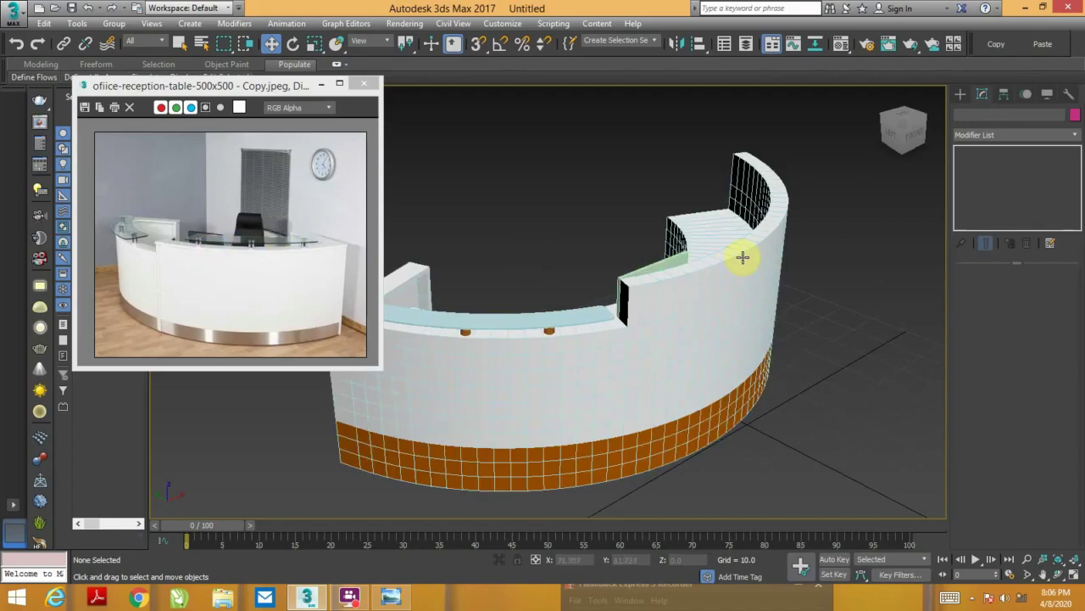
middle_click_drag(743, 256, 726, 306, "alt")
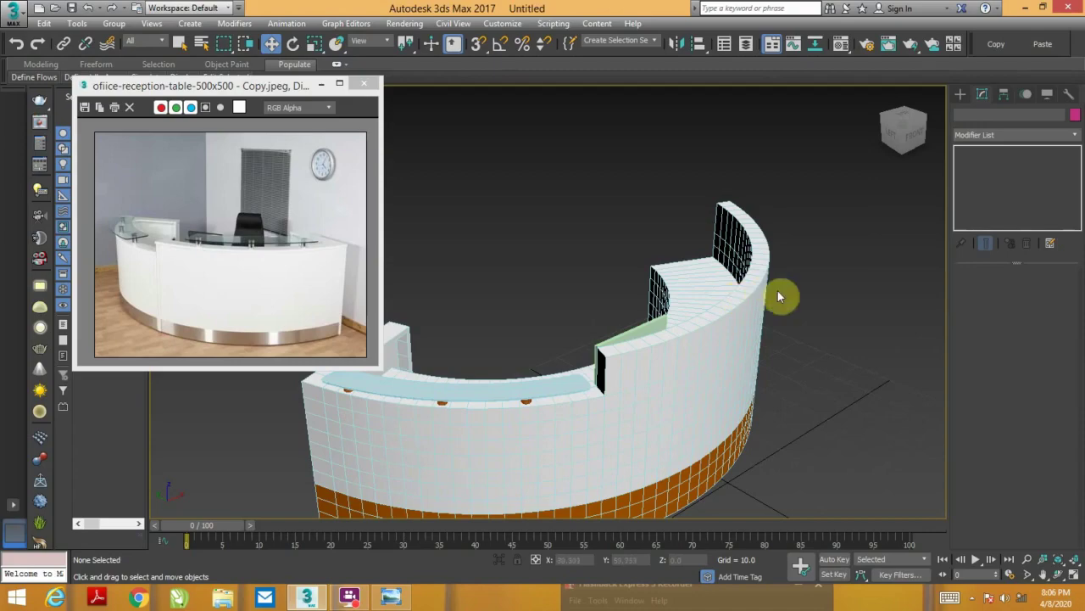
left_click(963, 95)
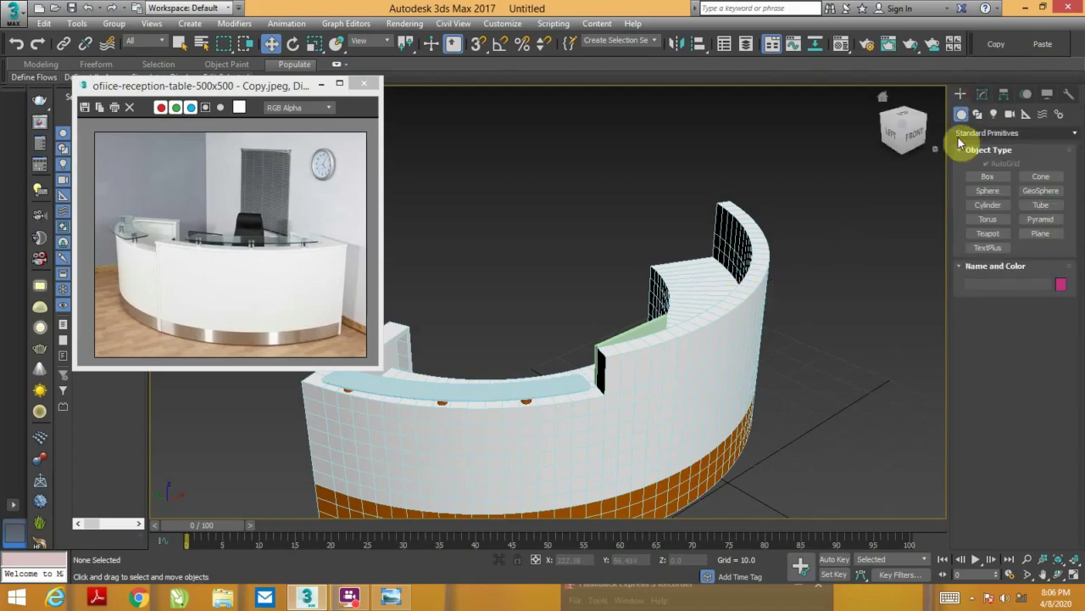
- Draw a long flat box, Box004, in the Top view below the desk's curve
left_click(988, 176)
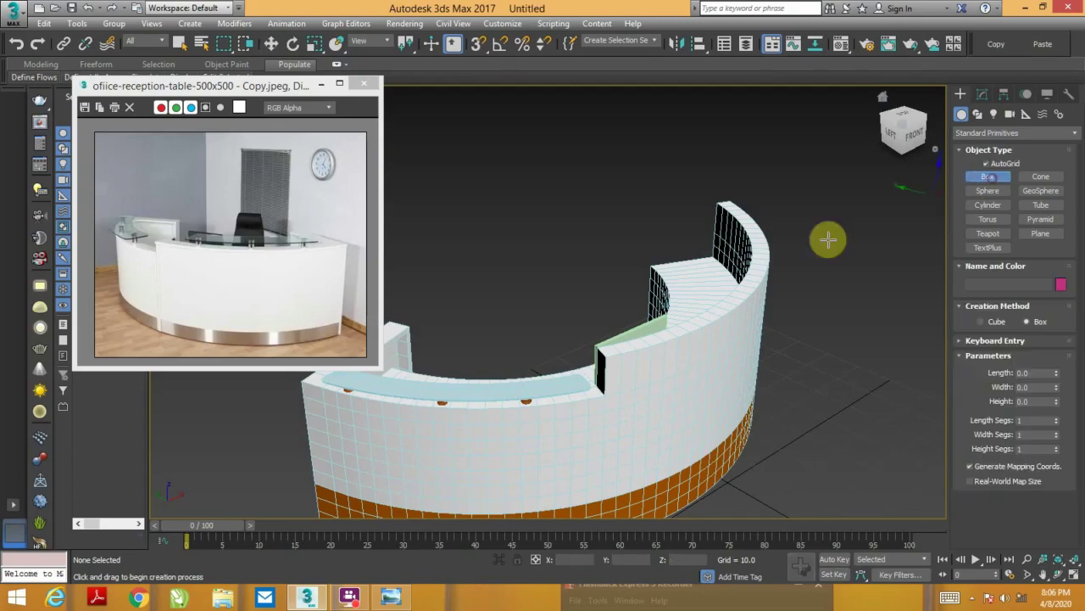
key("alt+w")
key("alt+w")
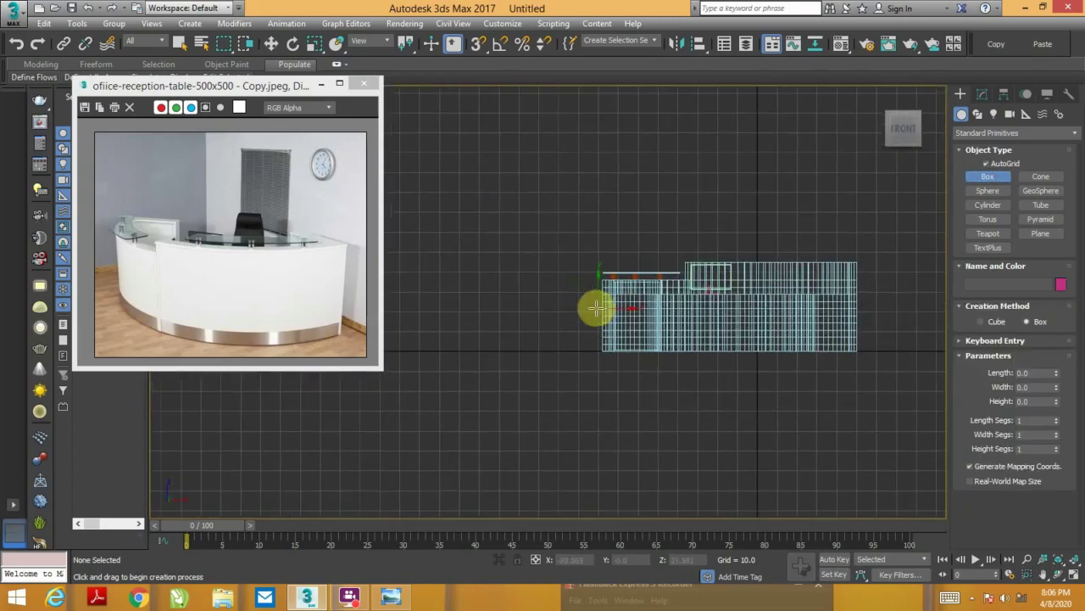
key("alt+w")
key("alt+w")
middle_click_drag(596, 303, 582, 301)
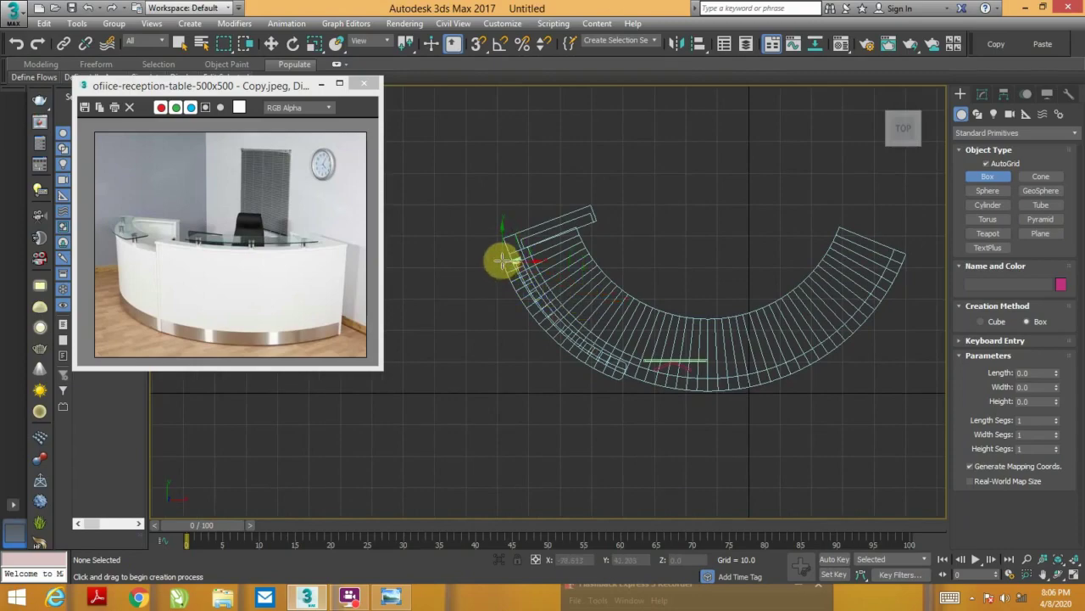
middle_click_drag(517, 265, 790, 289)
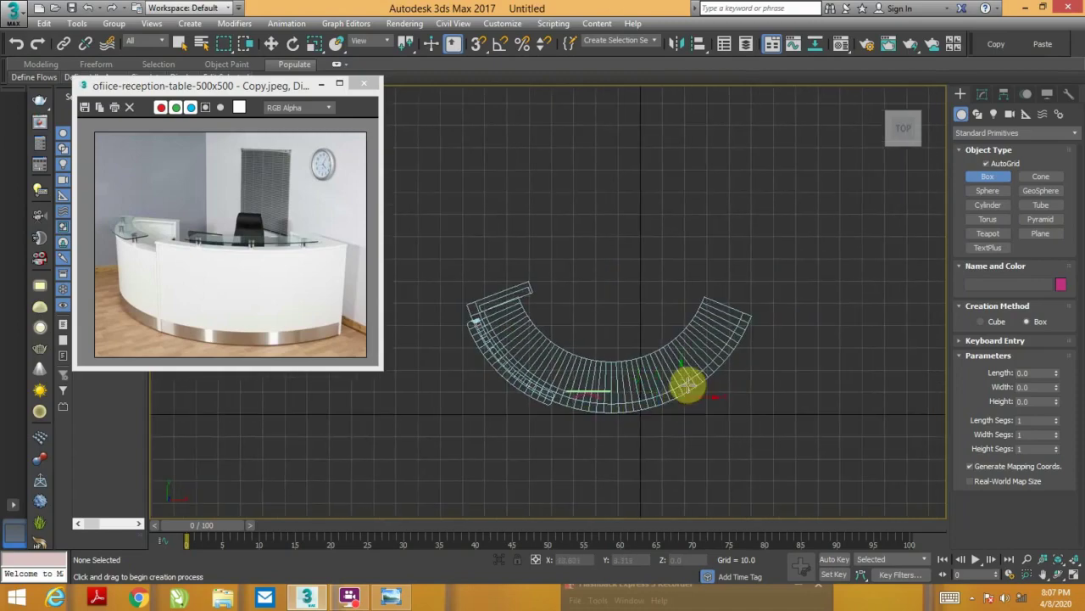
left_click_drag(790, 286, 522, 338)
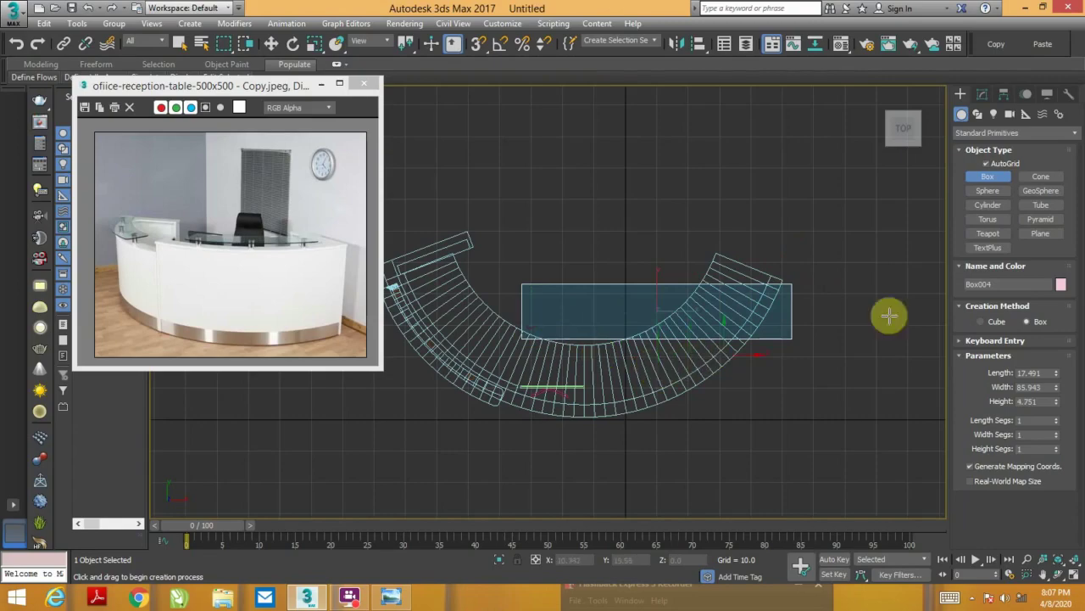
- Move the new box out in front of the desk in the Perspective view
key("alt+w")
key("alt+w")
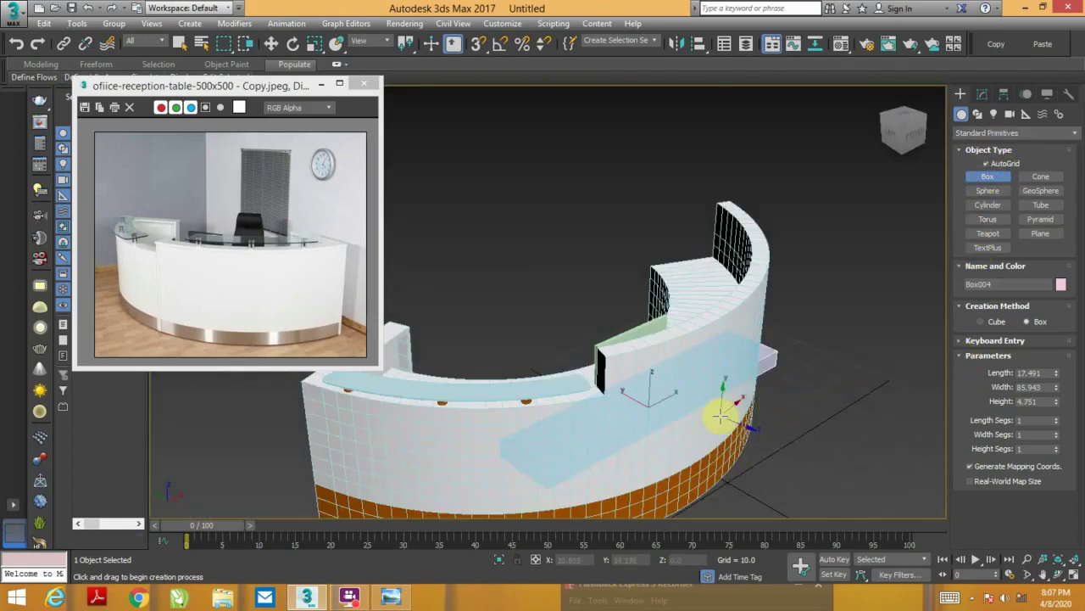
key("w")
left_click_drag(642, 395, 735, 472)
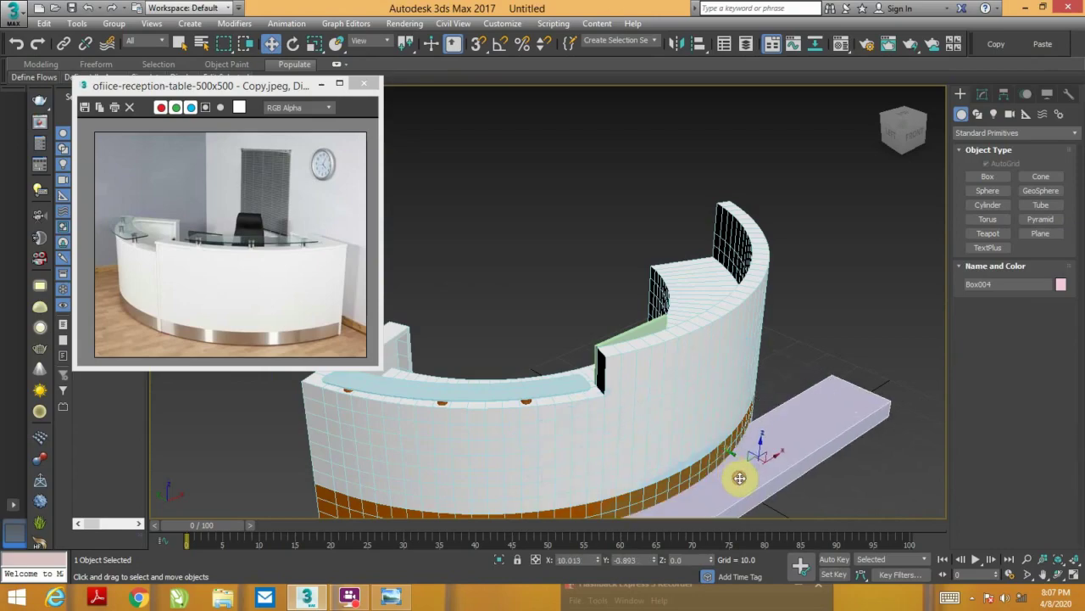
middle_click_drag(739, 477, 752, 404, "alt")
left_click_drag(666, 375, 719, 414)
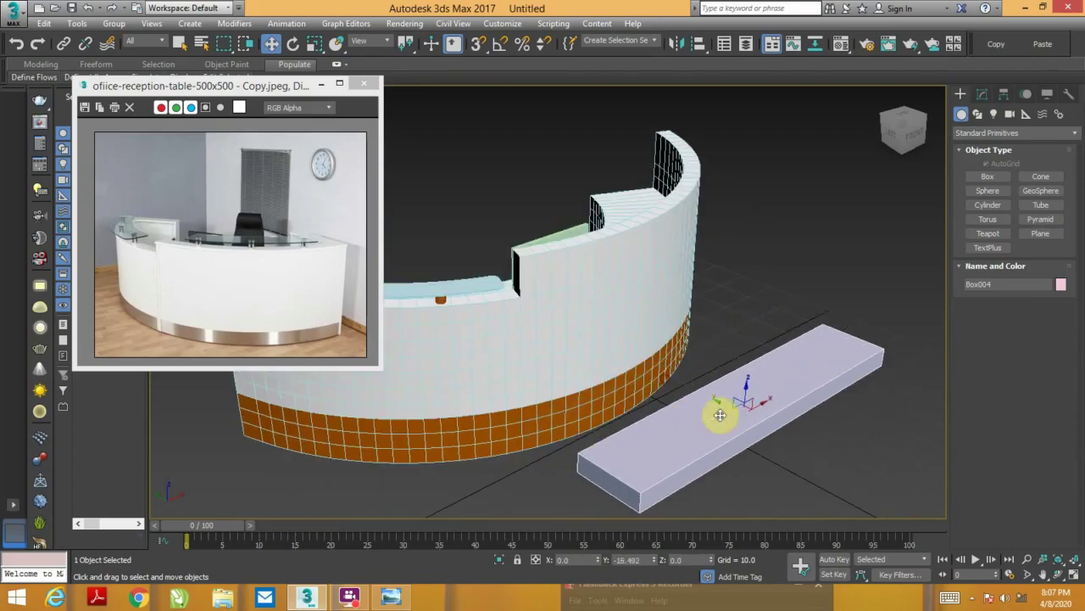
- Subdivide the box into 12 length, 57 width and 7 height segments
left_click(983, 94)
mouse_move(1056, 338)
left_mouse_down()
mouse_move(1052, 314)
mouse_move(1066, 356)
mouse_move(1052, 309)
left_mouse_up()
left_click_drag(1057, 367, 1058, 364)
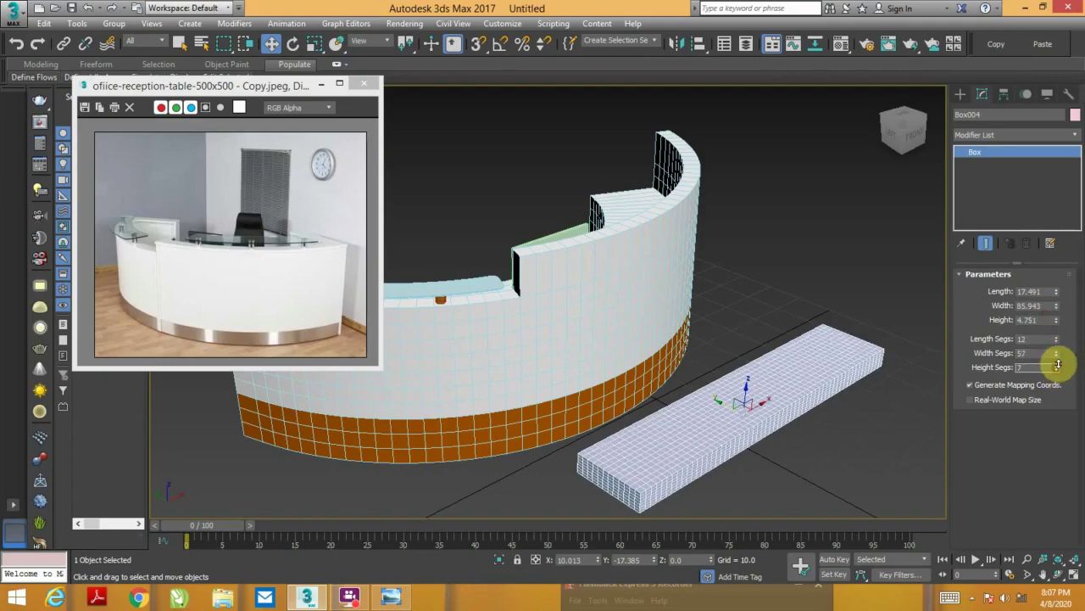
- Add a Bend modifier to Box004 with Angle 51, Direction 90, about the X axis
left_click(990, 136)
scroll(989, 170, "down", 5)
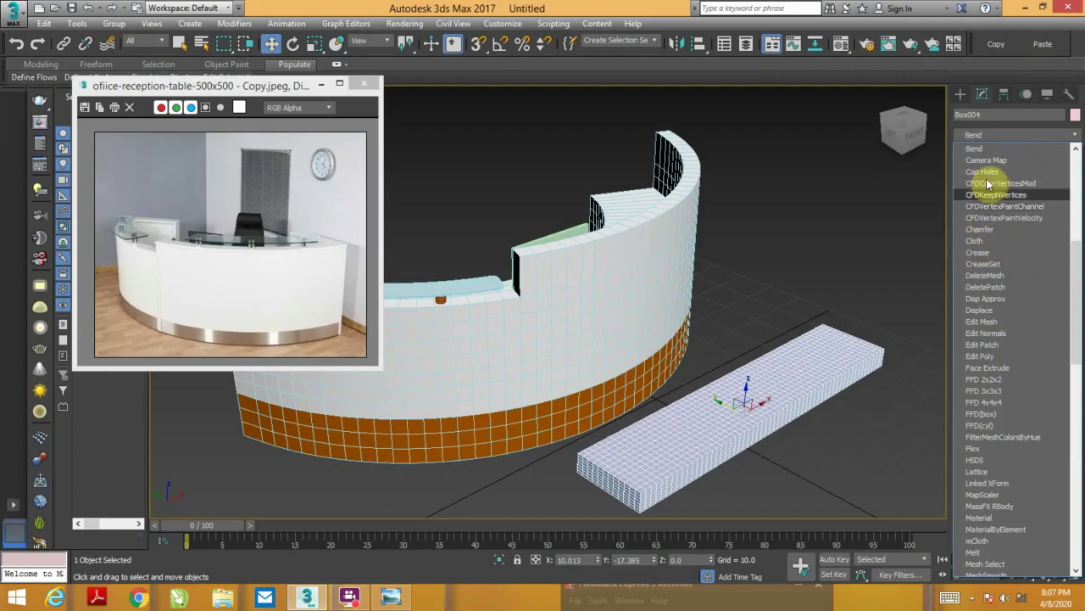
left_click(984, 161)
left_click_drag(1050, 300, 1052, 315)
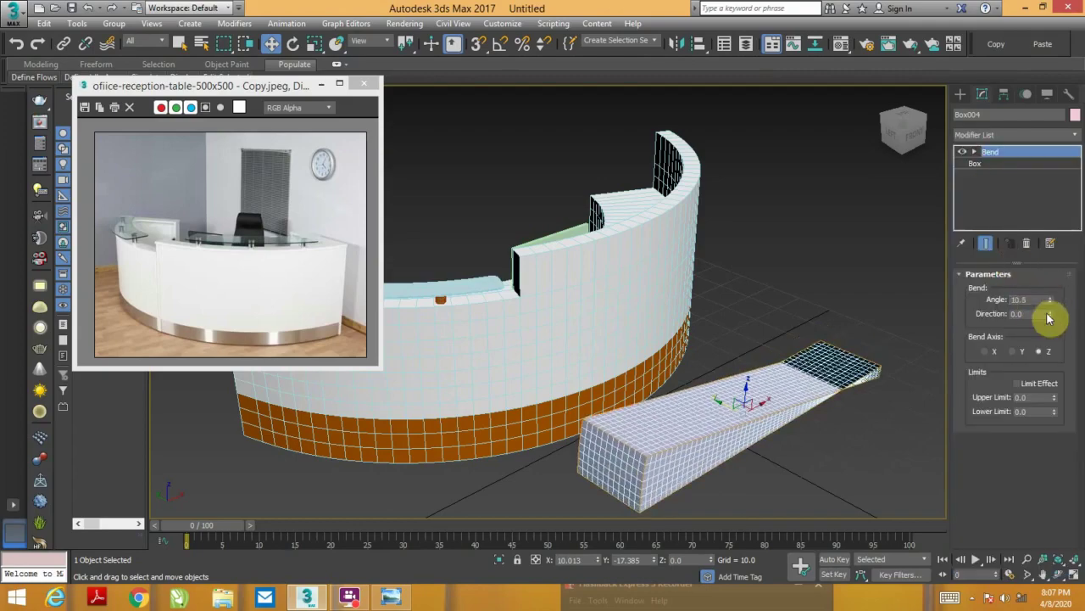
left_click(985, 351)
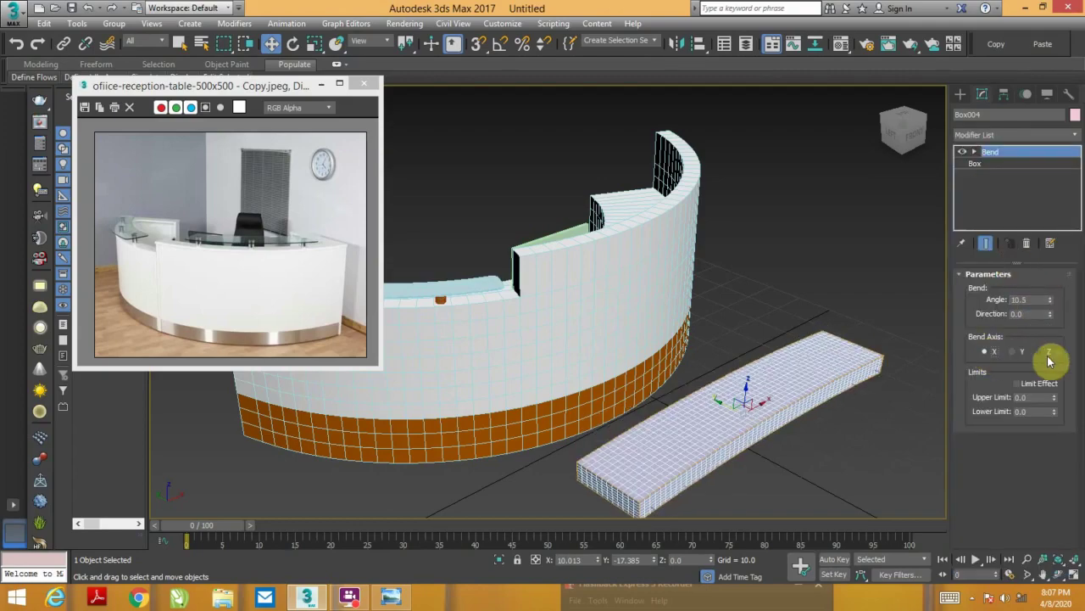
mouse_move(1049, 299)
left_mouse_down()
mouse_move(1049, 253)
mouse_move(1050, 313)
left_mouse_up()
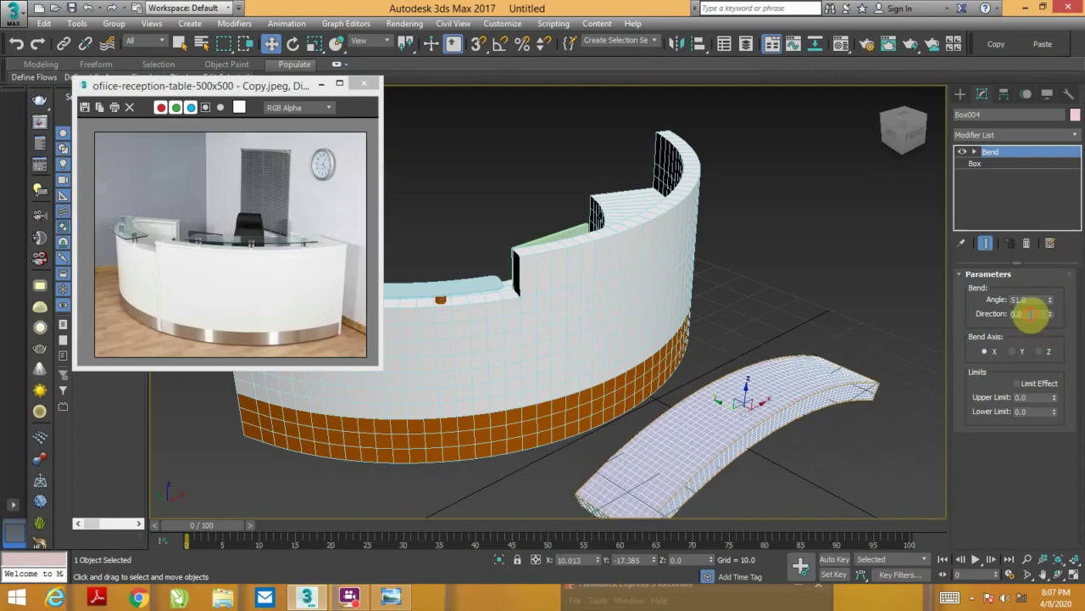
double_click(1030, 314)
type("90")
key("Return")
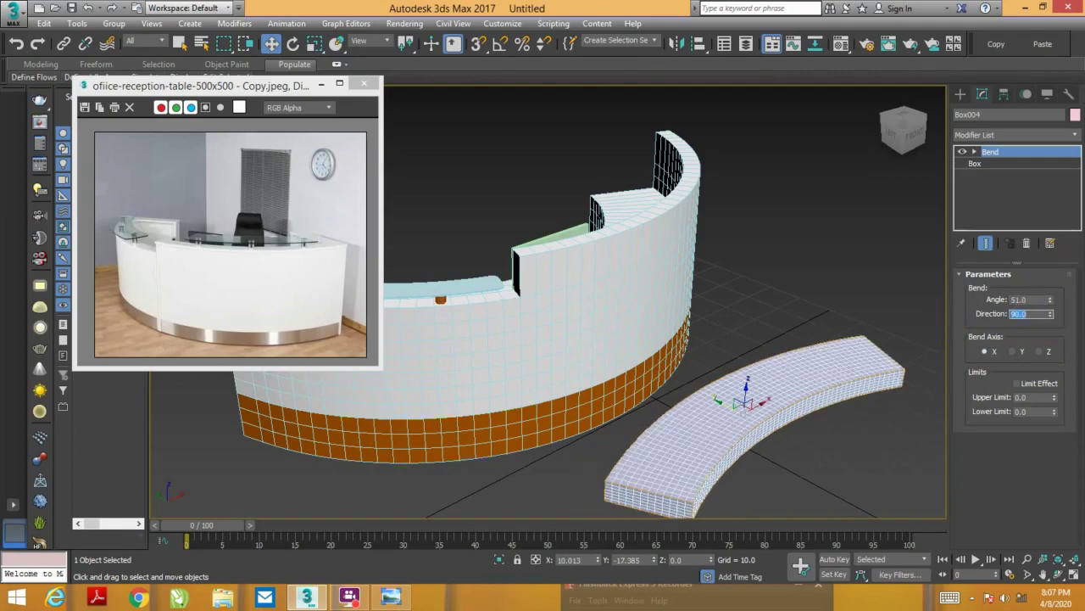
key("alt+w")
key("alt+w")
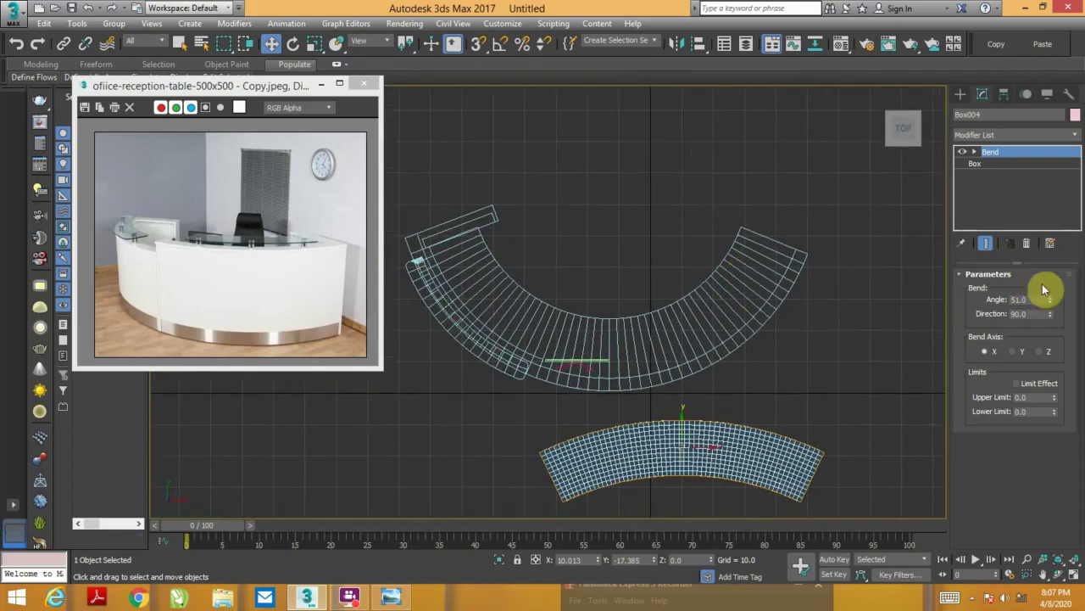
- Set the bend angle to -79 and move and rotate the slab onto the desk's right arc
mouse_move(1054, 306)
left_mouse_down()
mouse_move(12, 503)
mouse_move(11, 518)
left_mouse_up()
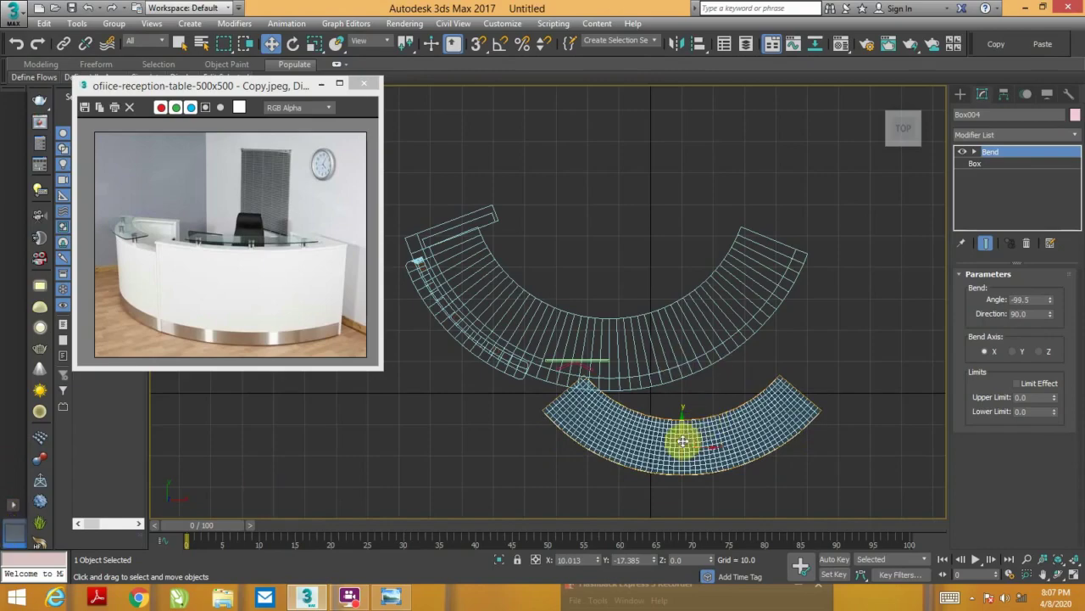
mouse_move(681, 438)
left_mouse_down()
mouse_move(677, 334)
mouse_move(678, 348)
left_mouse_up()
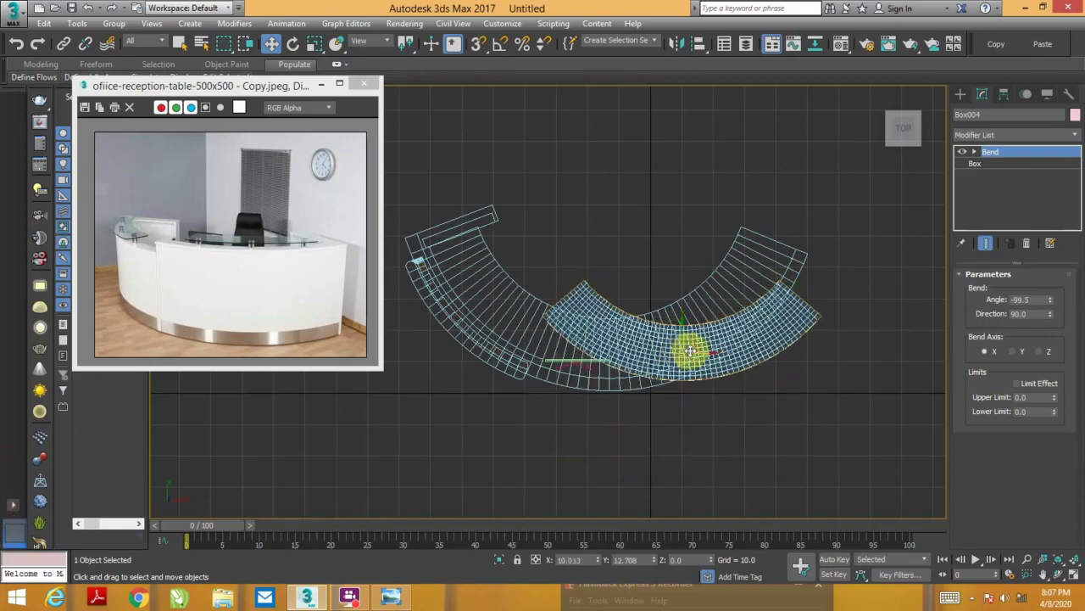
left_click_drag(1051, 301, 1048, 307)
key("e")
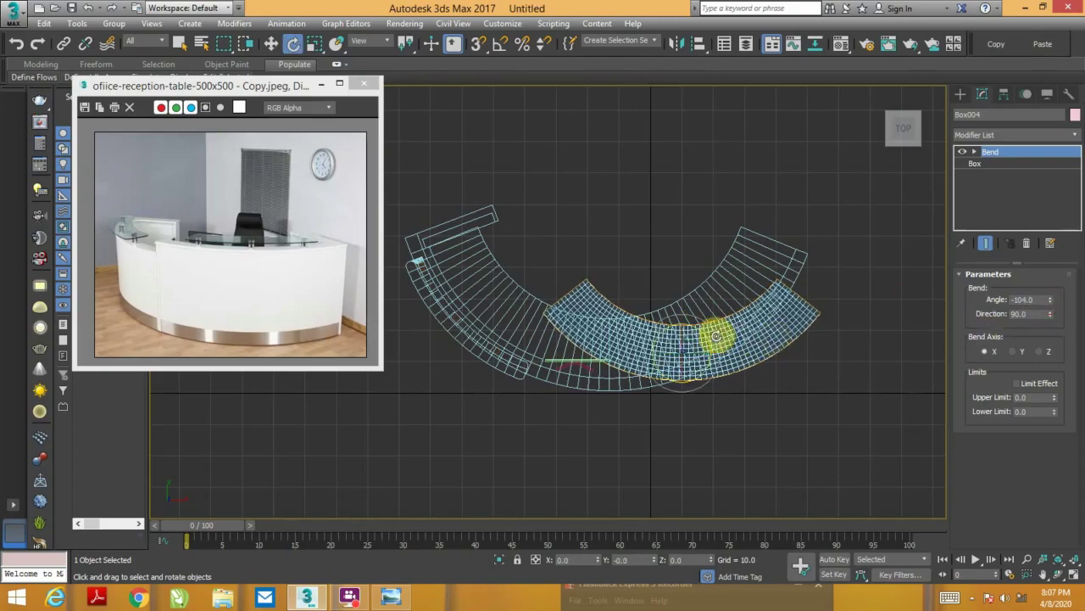
left_click_drag(717, 336, 711, 307)
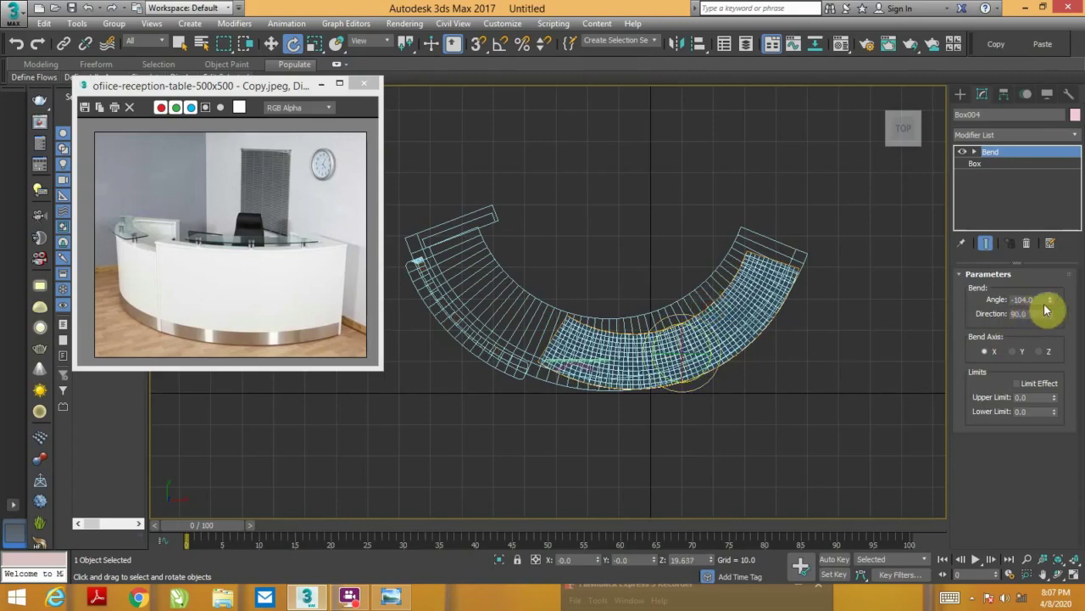
left_click_drag(1050, 304, 1051, 265)
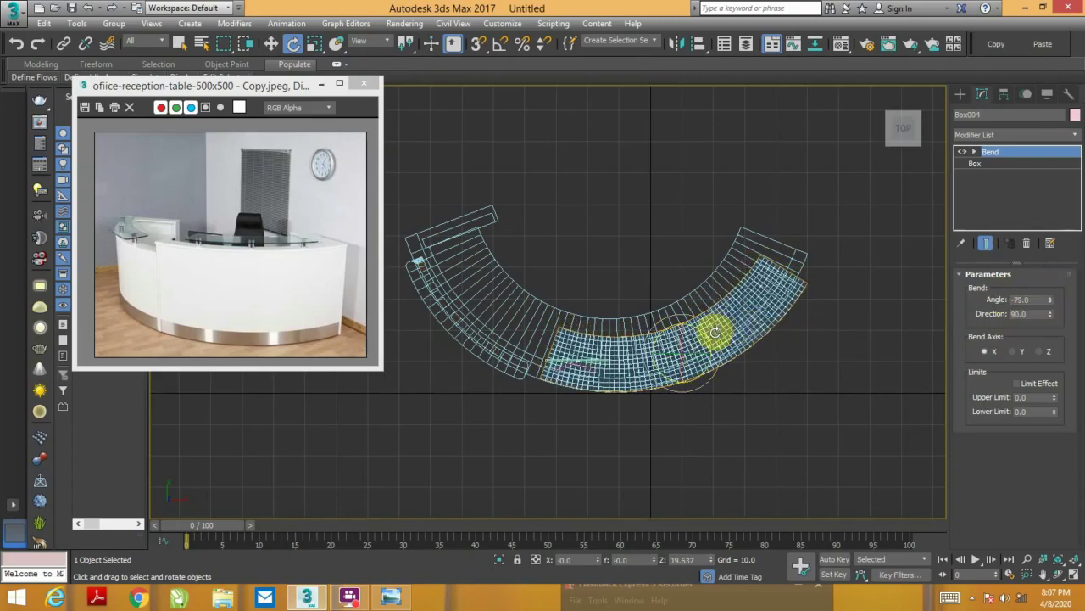
left_click_drag(717, 332, 713, 337)
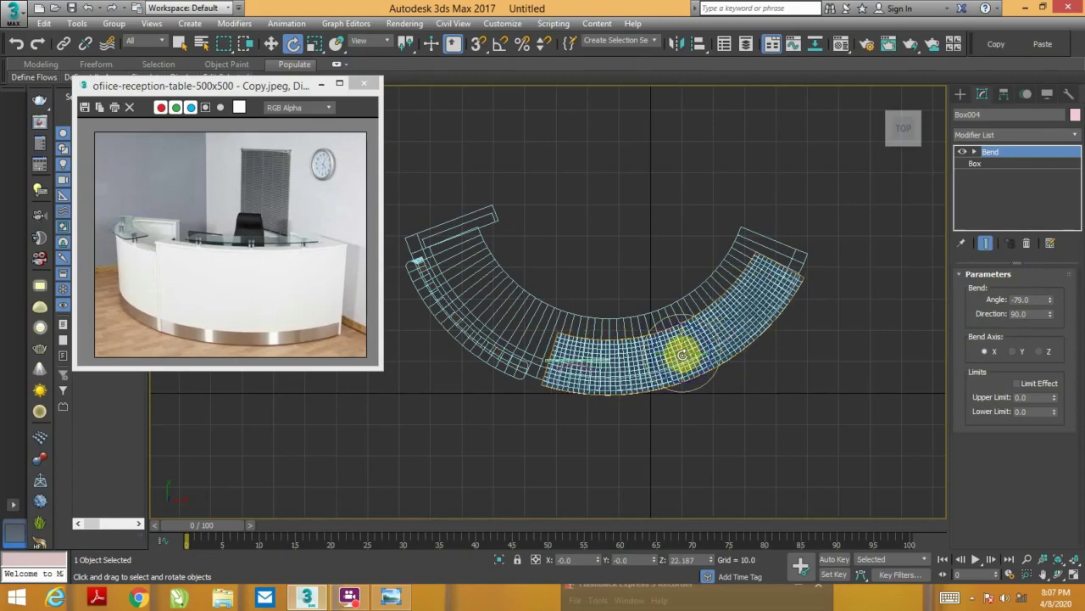
- Raise the curved slab onto the top of the desk in the Perspective view
key("alt+w")
key("alt+w")
key("w")
mouse_move(630, 362)
left_mouse_down()
mouse_move(640, 163)
mouse_move(649, 175)
left_mouse_up()
- Flatten the slab slightly and resize its Box to Length 12.768 and Width 59.868
key("r")
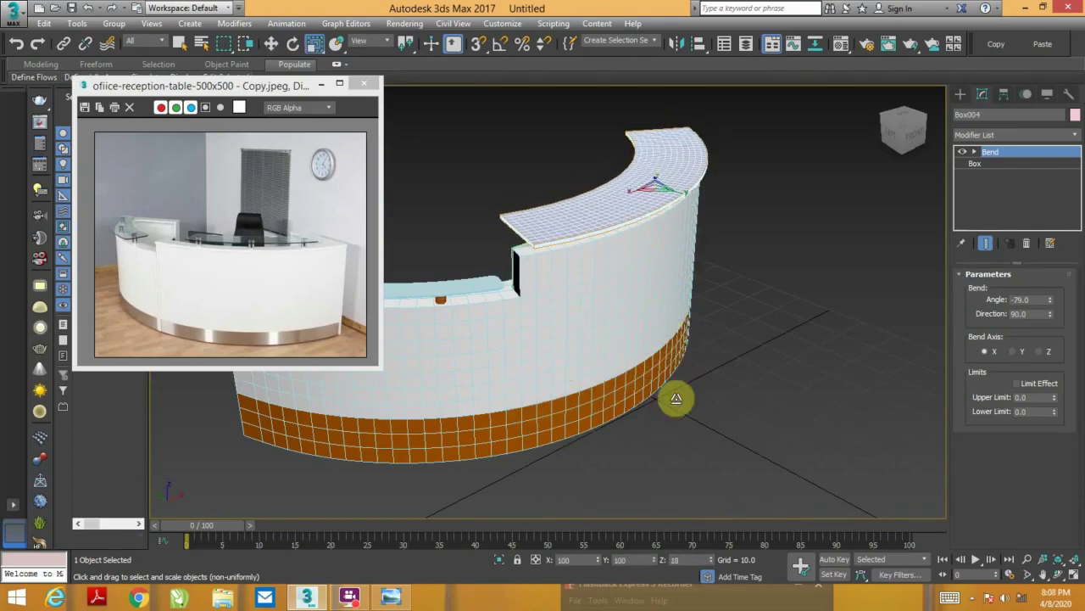
left_click_drag(676, 399, 683, 456)
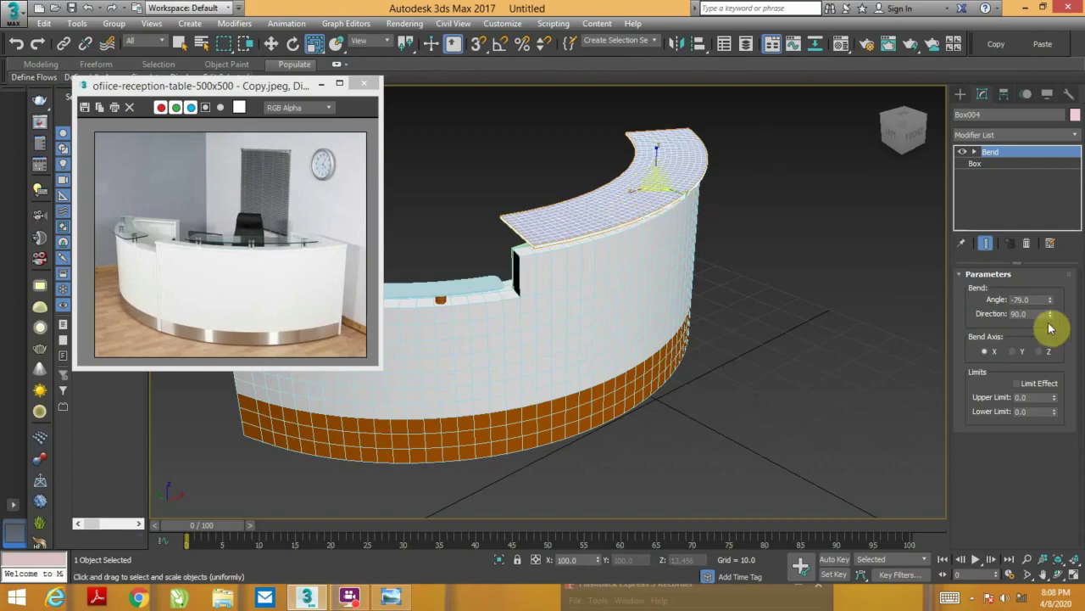
left_click(977, 164)
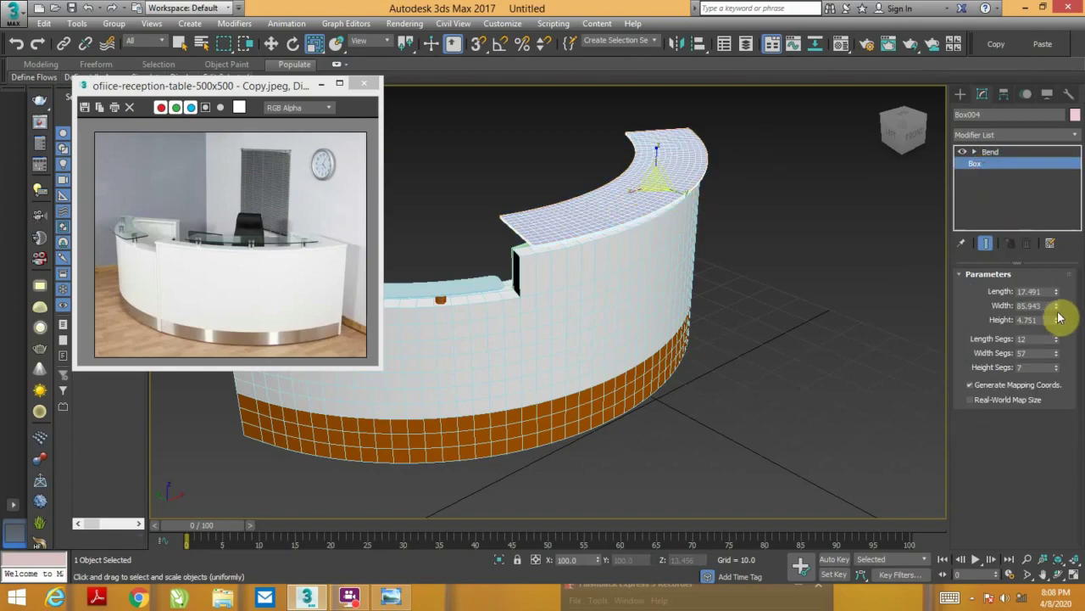
left_click_drag(1056, 305, 1056, 321)
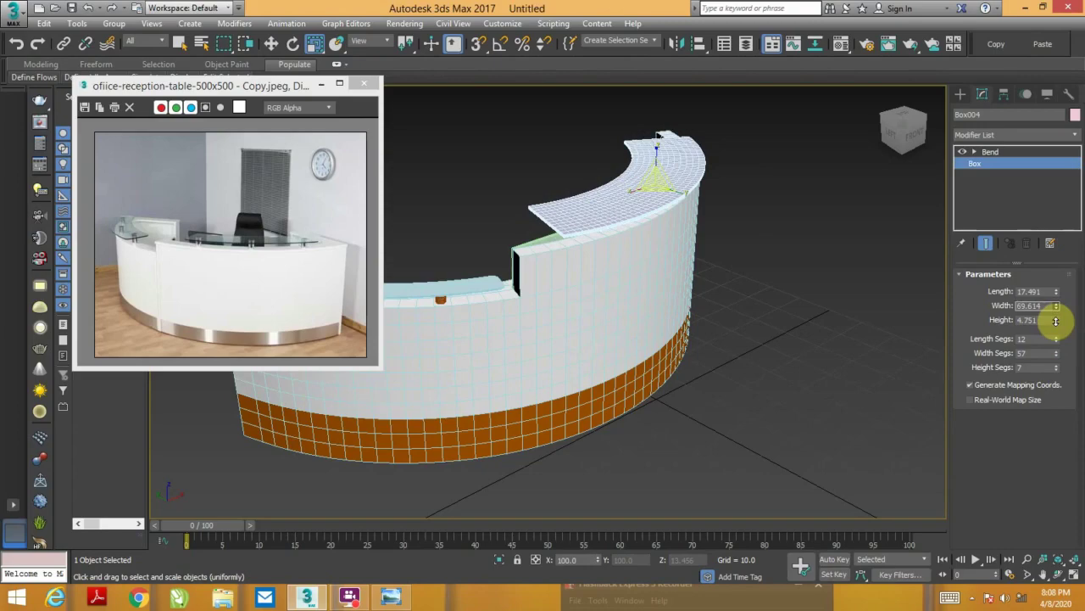
middle_click_drag(764, 225, 765, 246, "alt")
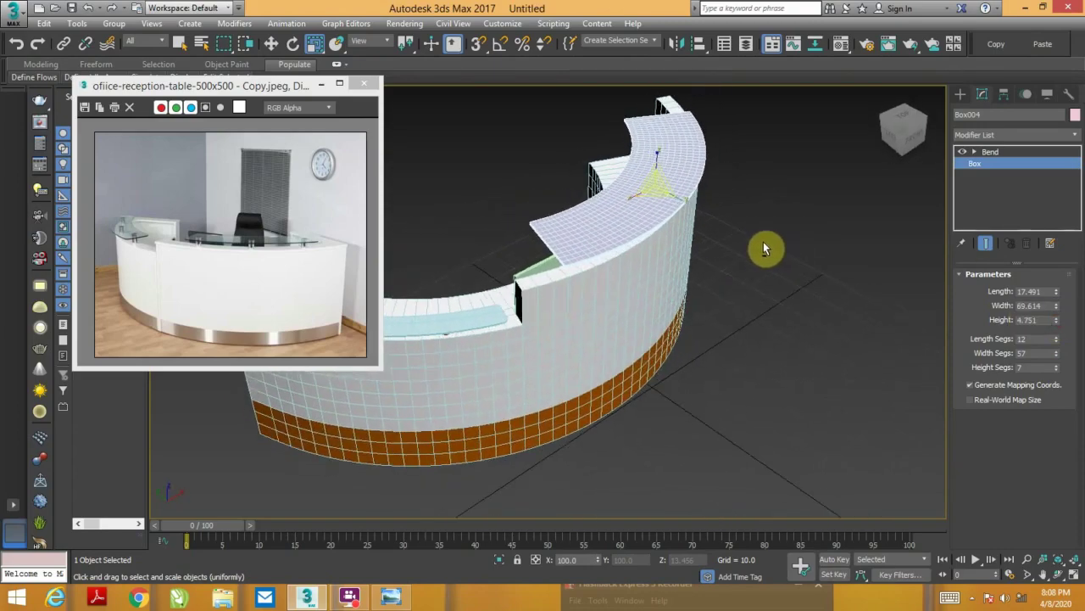
left_click_drag(1057, 290, 1056, 317)
mouse_move(764, 296)
middle_mouse_down("alt")
mouse_move(727, 245)
mouse_move(734, 277)
mouse_move(686, 226)
mouse_move(548, 262)
mouse_move(616, 266)
middle_mouse_up("alt")
key("alt+w")
key("alt+w")
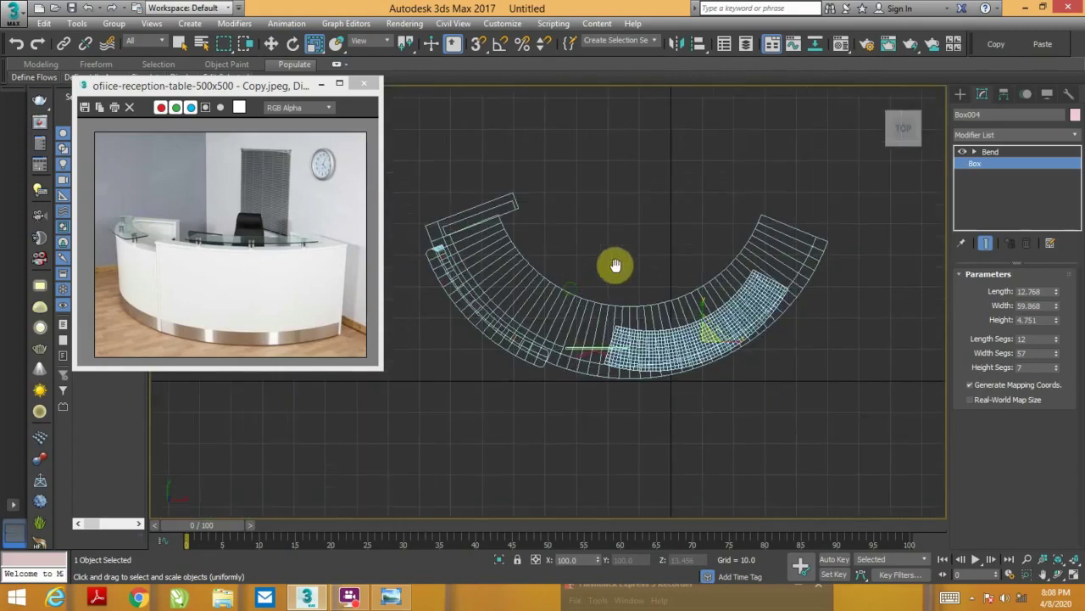
- Zoom the Top view in and select the small post cylinder, Cylinder001
scroll(662, 349, "up", 2)
scroll(507, 309, "up", 2)
middle_click_drag(506, 310, 526, 261)
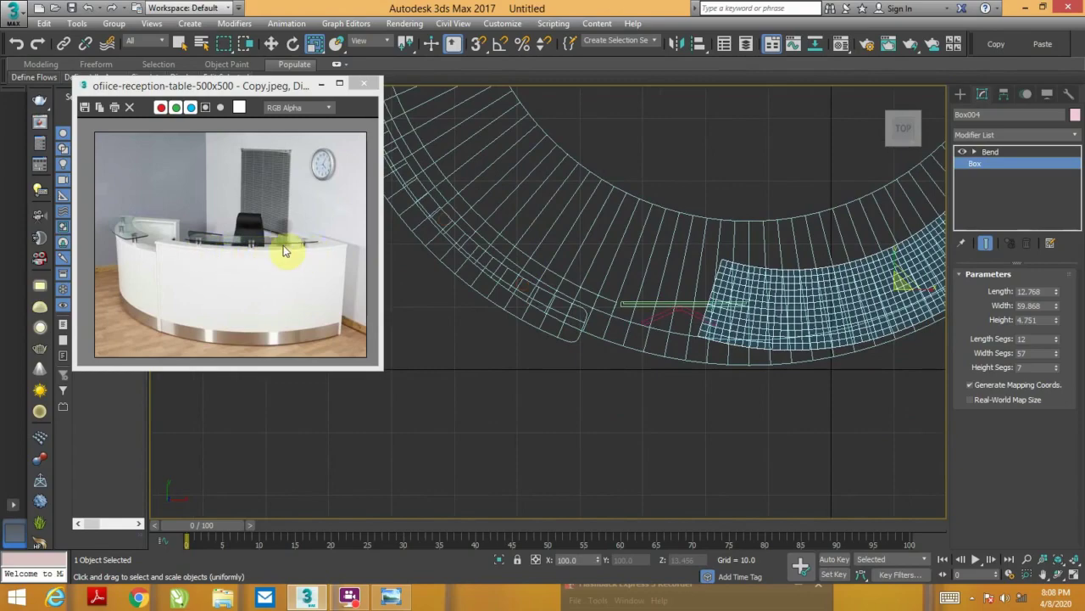
left_click(523, 288)
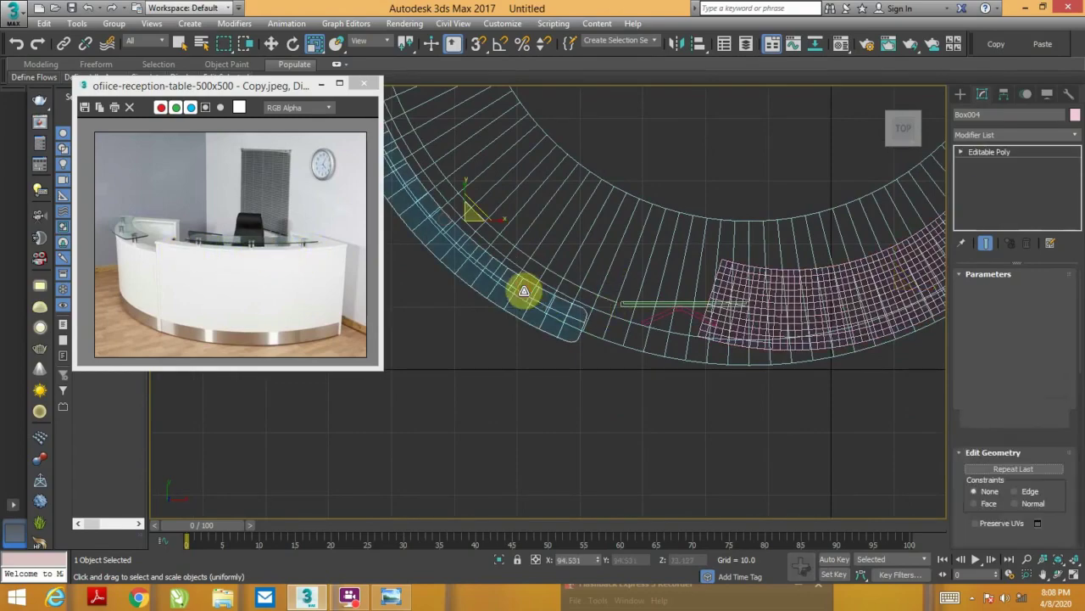
left_click(527, 286)
left_click(527, 287)
- Clone the post as Cylinder004 and move it down beneath the bent desktop panel
key("w")
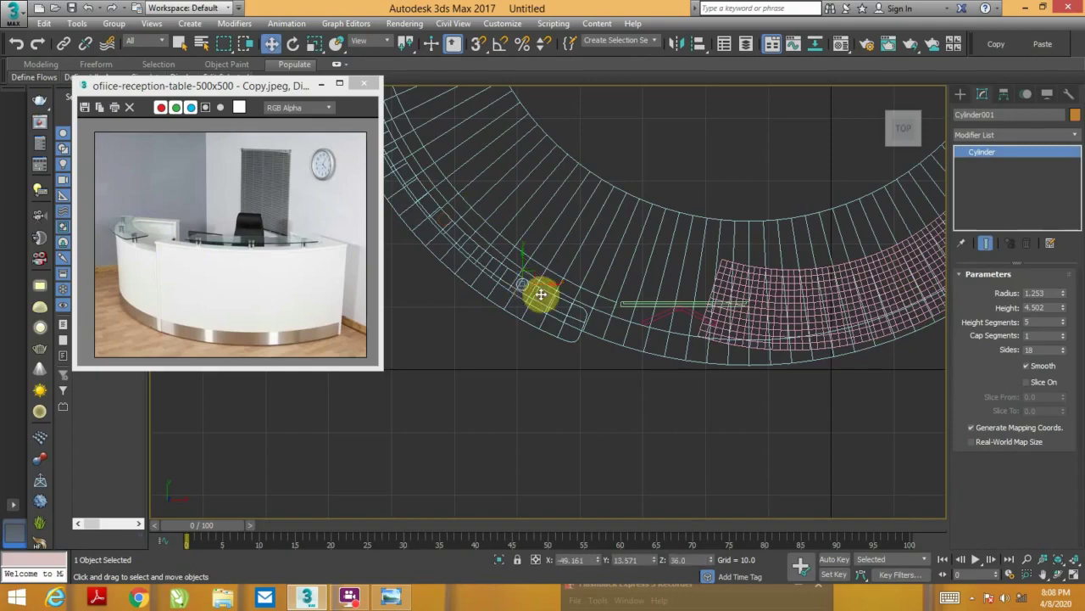
left_click_drag(531, 287, 827, 288, "shift")
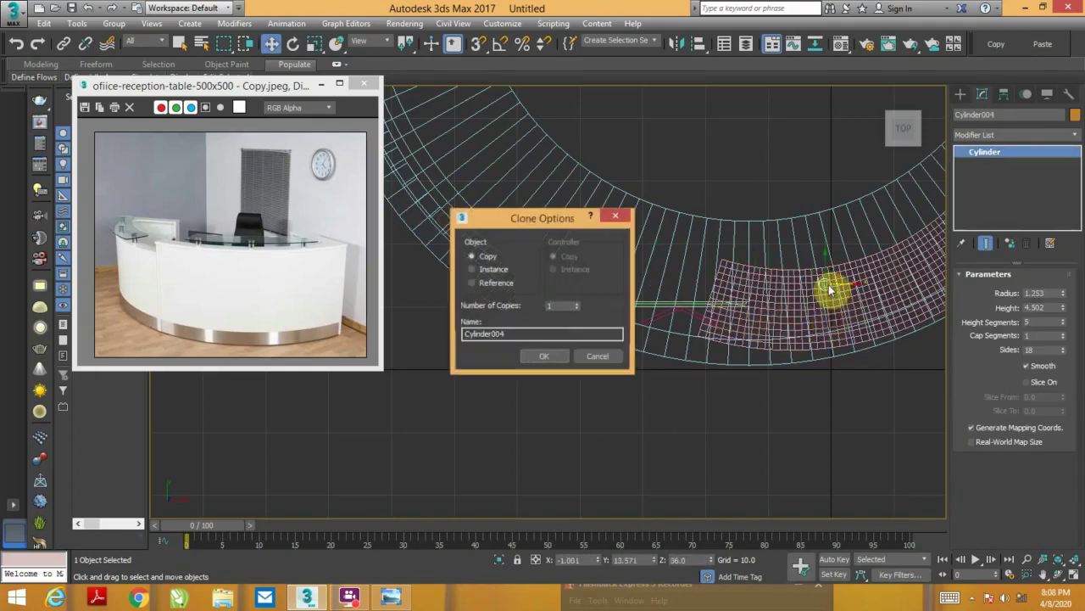
left_click(544, 355)
left_click_drag(820, 265, 840, 321)
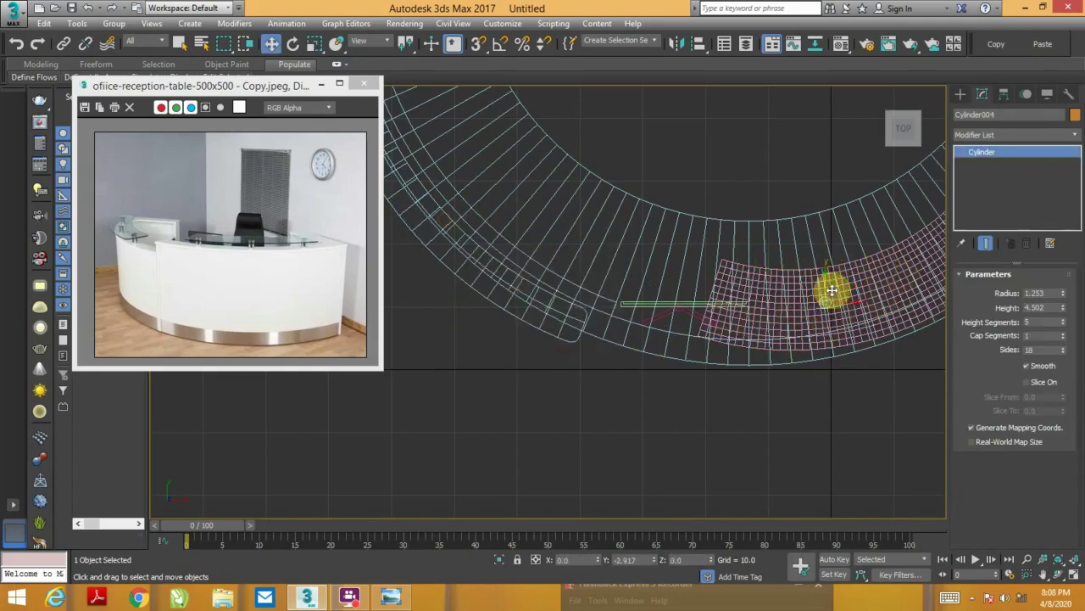
mouse_move(844, 333)
middle_mouse_down()
mouse_move(523, 346)
mouse_move(654, 347)
mouse_move(700, 325)
middle_mouse_up()
left_click(659, 322)
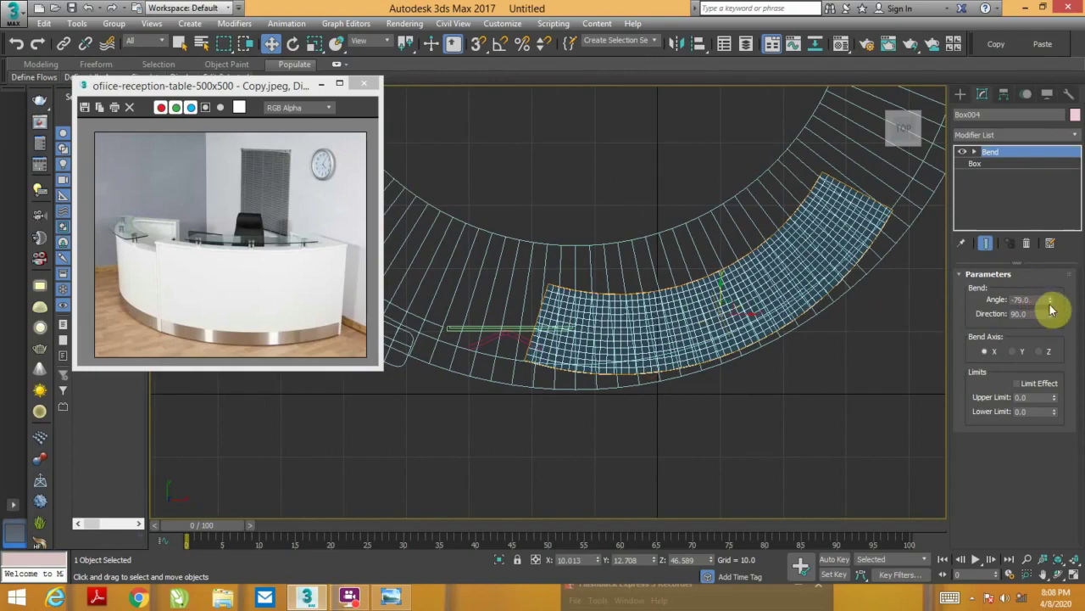
- Reduce the desktop panel's Bend angle to -57.5 and check it in the Perspective view
left_click_drag(1050, 301, 1052, 270)
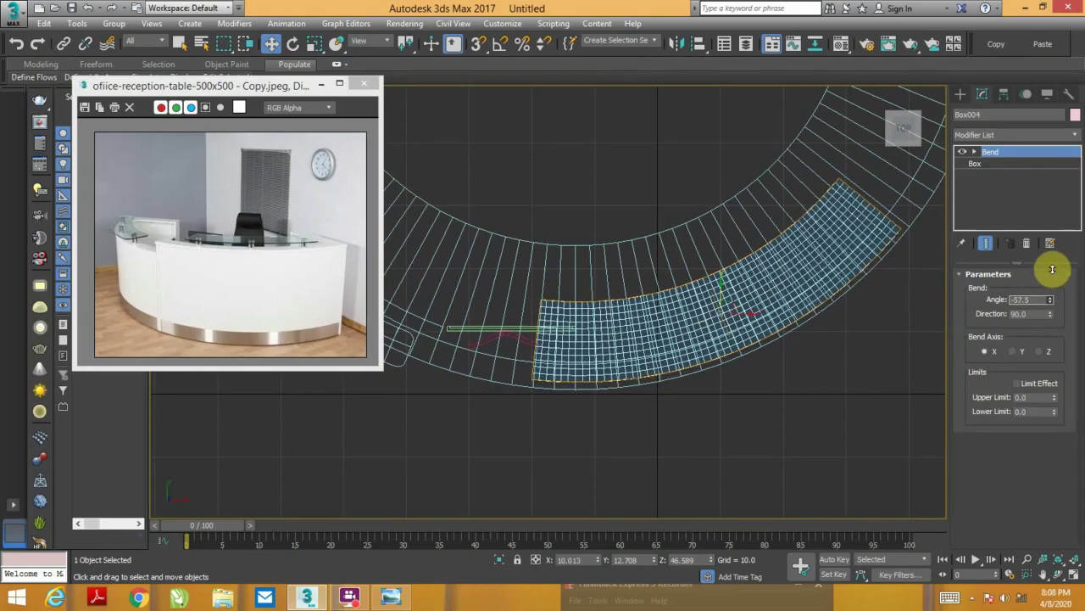
key("alt+w")
key("alt+w")
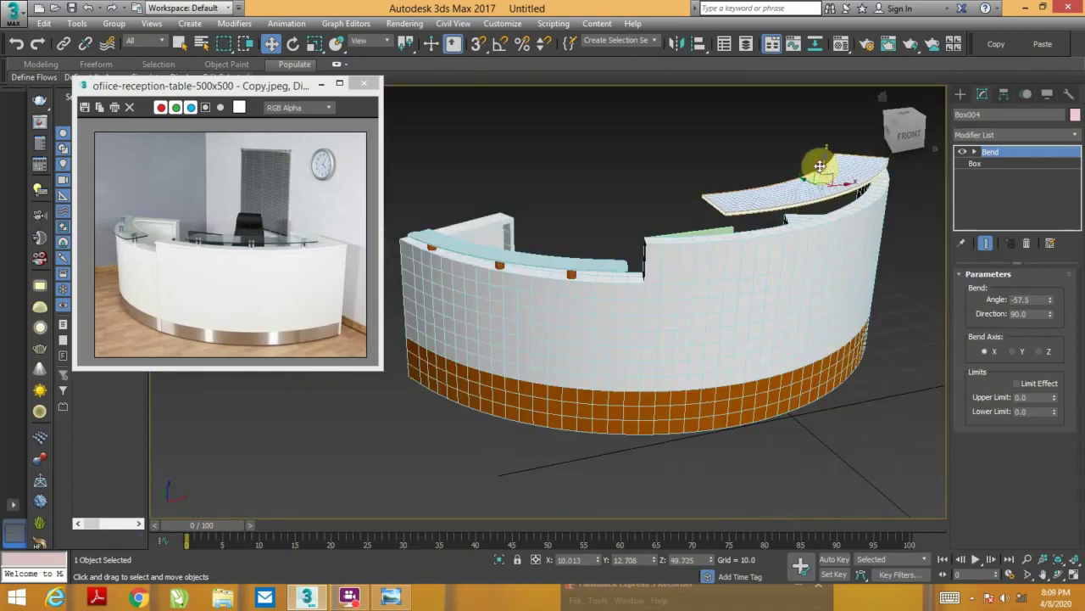
key("alt+w")
scroll(450, 262, "up", 3)
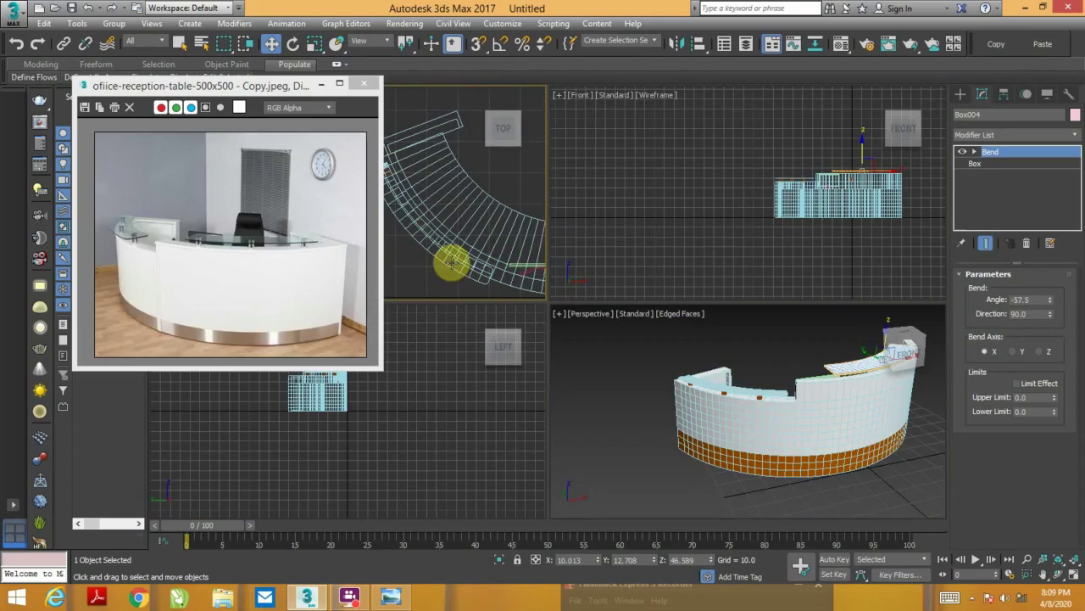
middle_click_drag(486, 238, 455, 213)
key("alt+w")
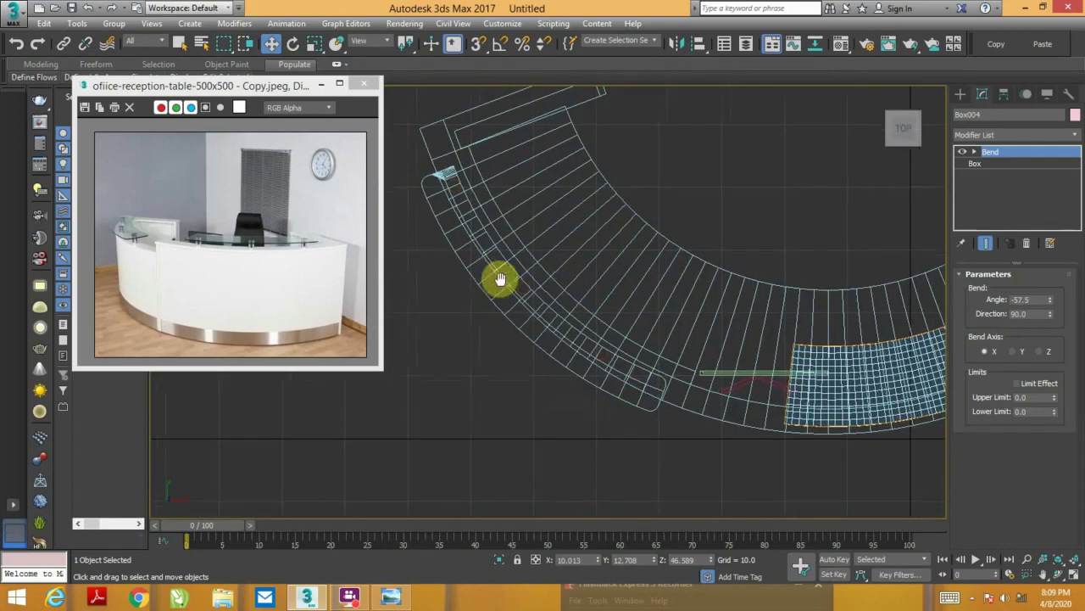
middle_click_drag(499, 279, 753, 376)
scroll(819, 395, "down", 2)
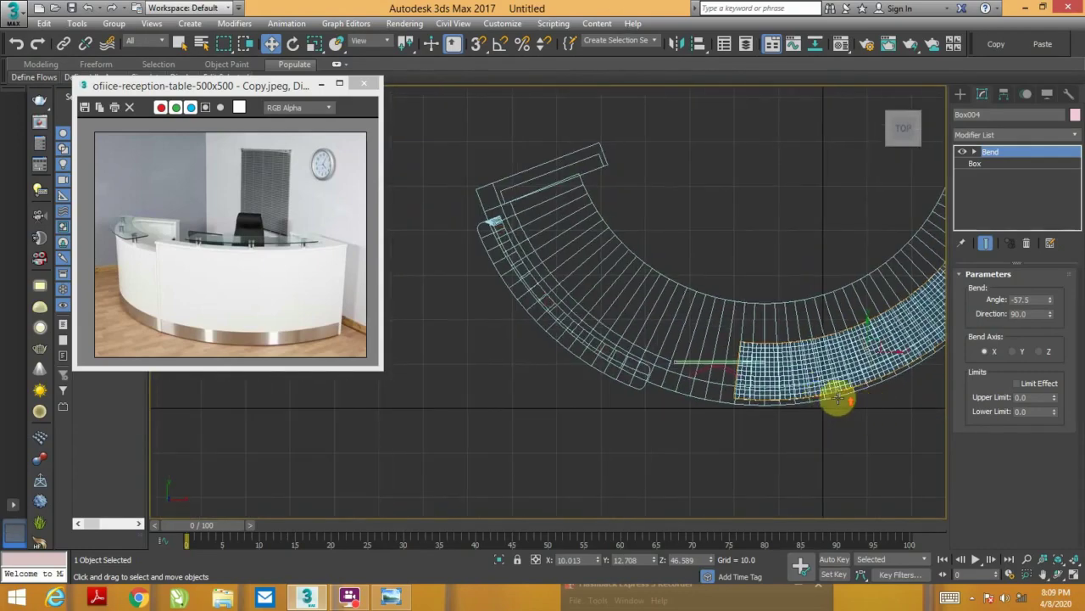
scroll(838, 398, "up", 2)
left_click(509, 332)
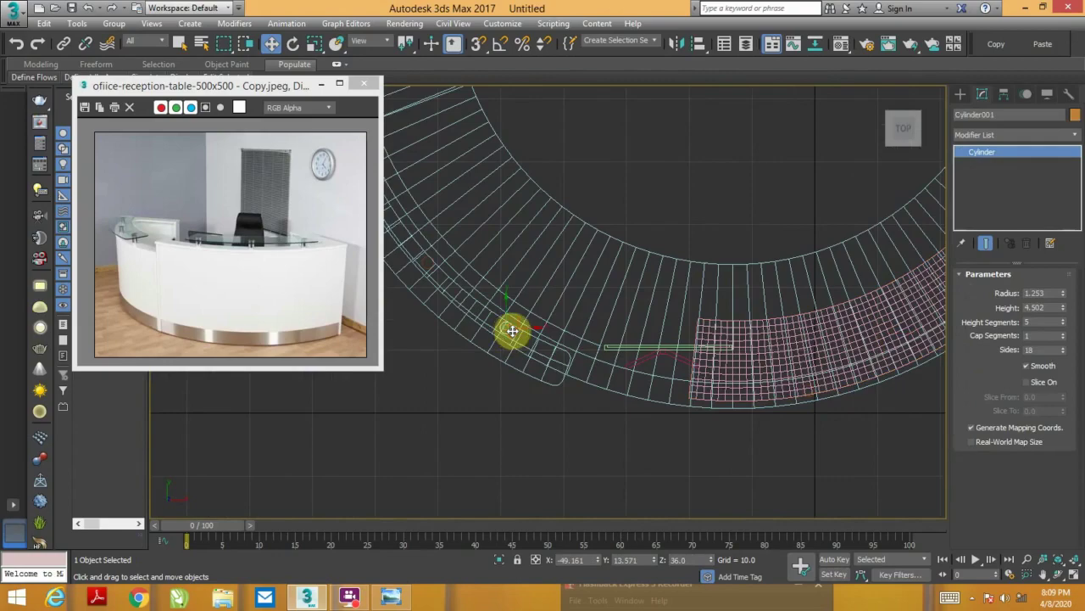
- Clone the post as Cylinder005 beneath the curved desktop panel
left_click_drag(514, 326, 818, 386)
left_click(553, 356)
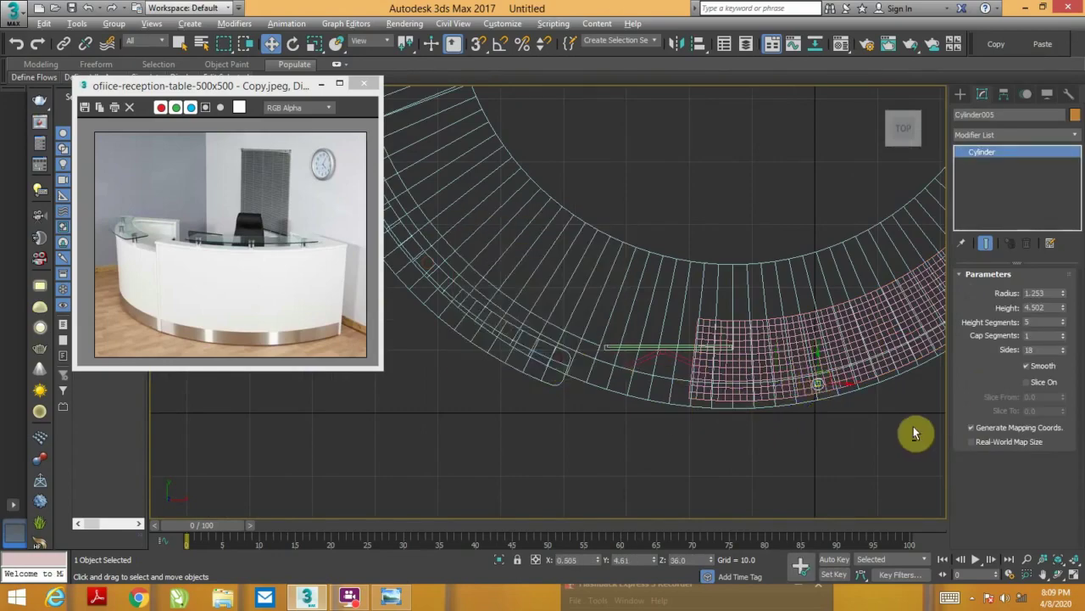
key("alt+w")
key("alt+w")
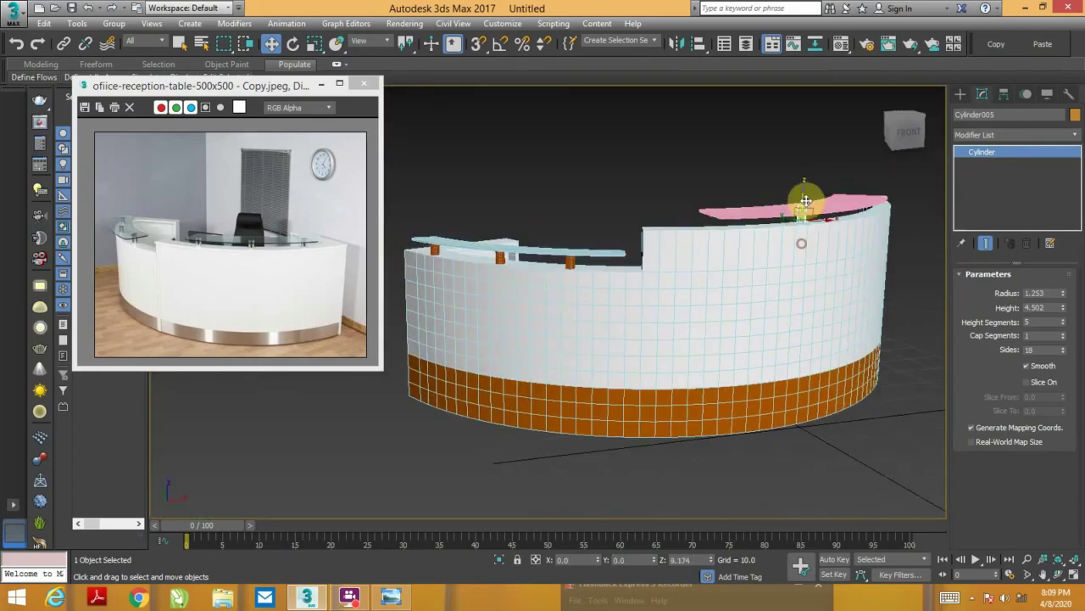
key("alt+w")
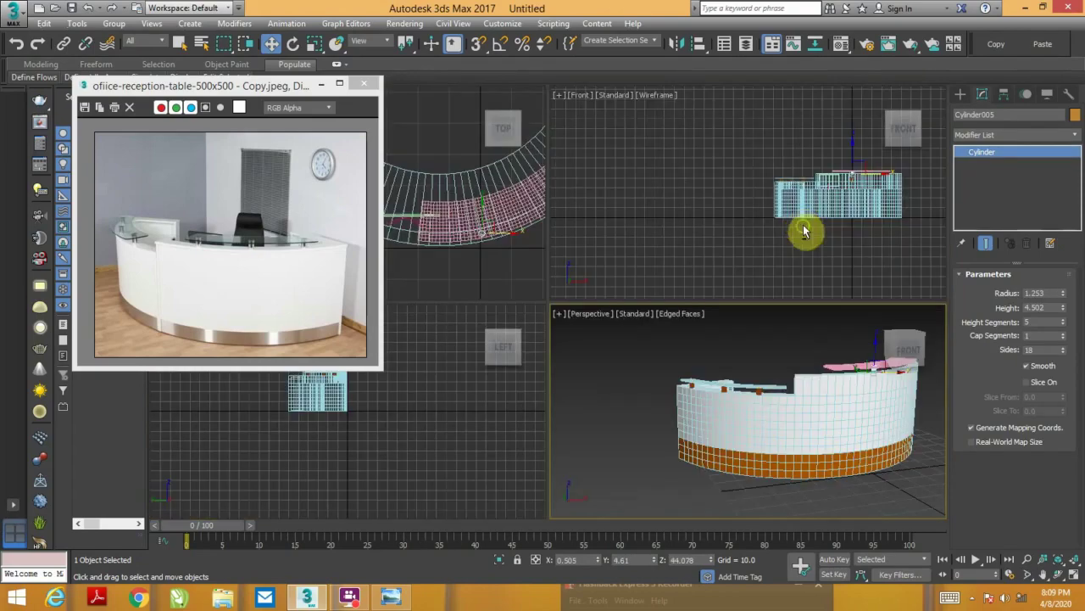
key("alt+w")
- Zoom and orbit the Perspective view to check Cylinder005 under the counter-top slab
scroll(793, 306, "up", 3)
scroll(796, 294, "up", 3)
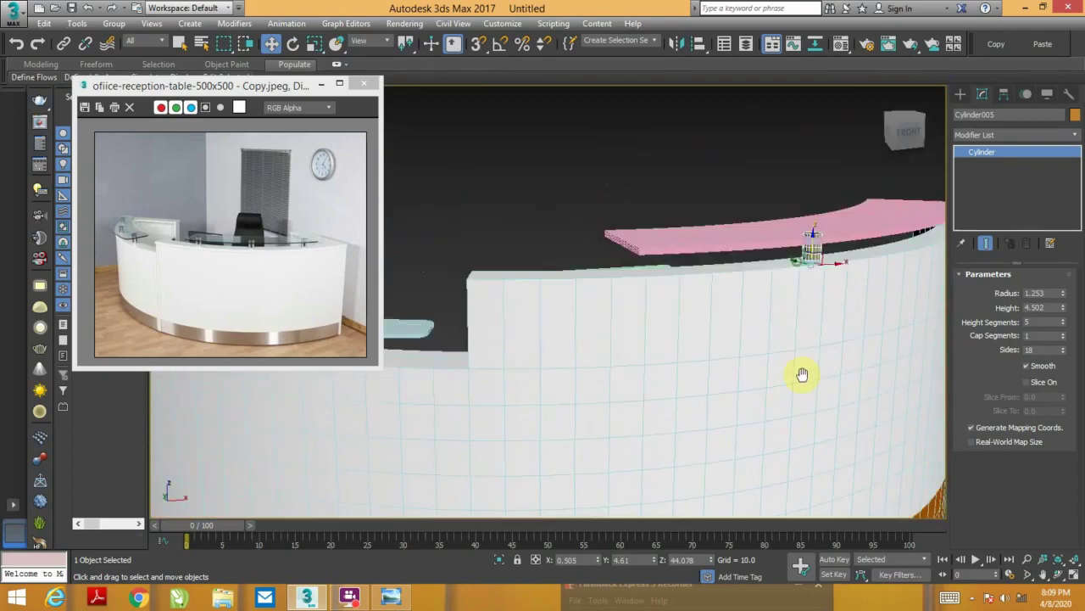
middle_click_drag(800, 376, 799, 388, "alt")
scroll(800, 388, "up", 2)
key("r")
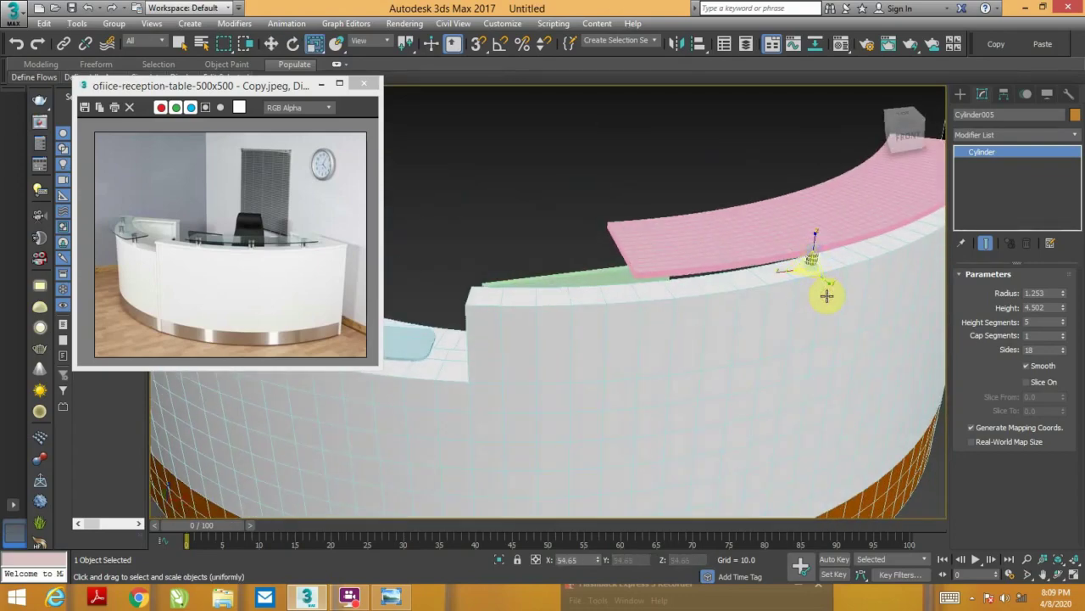
key("w")
left_click(844, 380)
- Reselect Cylinder005 and clone another post copy along the curved desktop
left_click(808, 256)
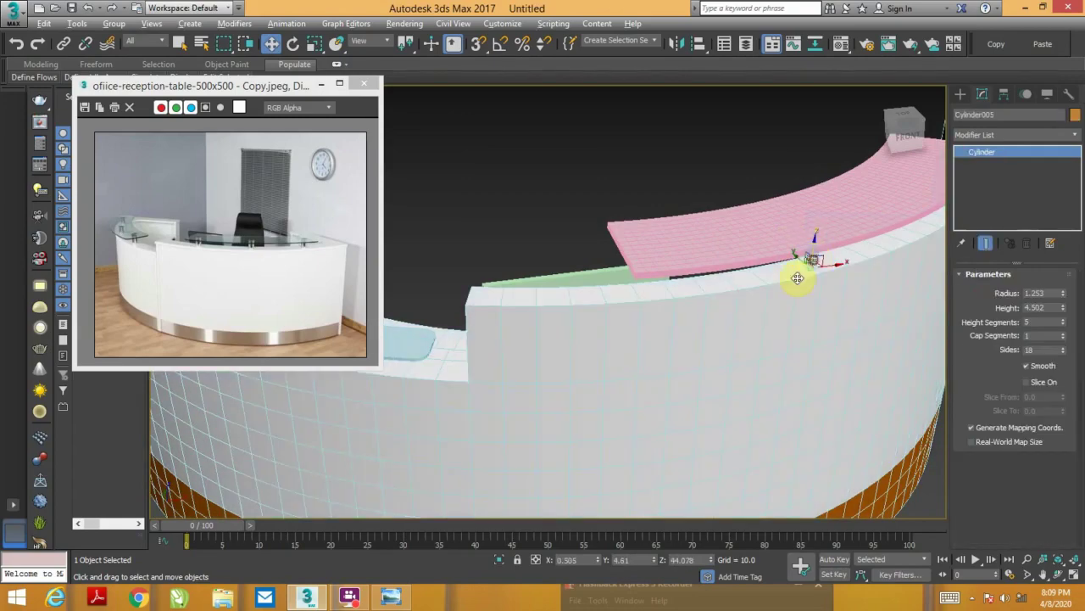
key("alt+w")
key("alt+w")
key("alt+w")
key("alt+w")
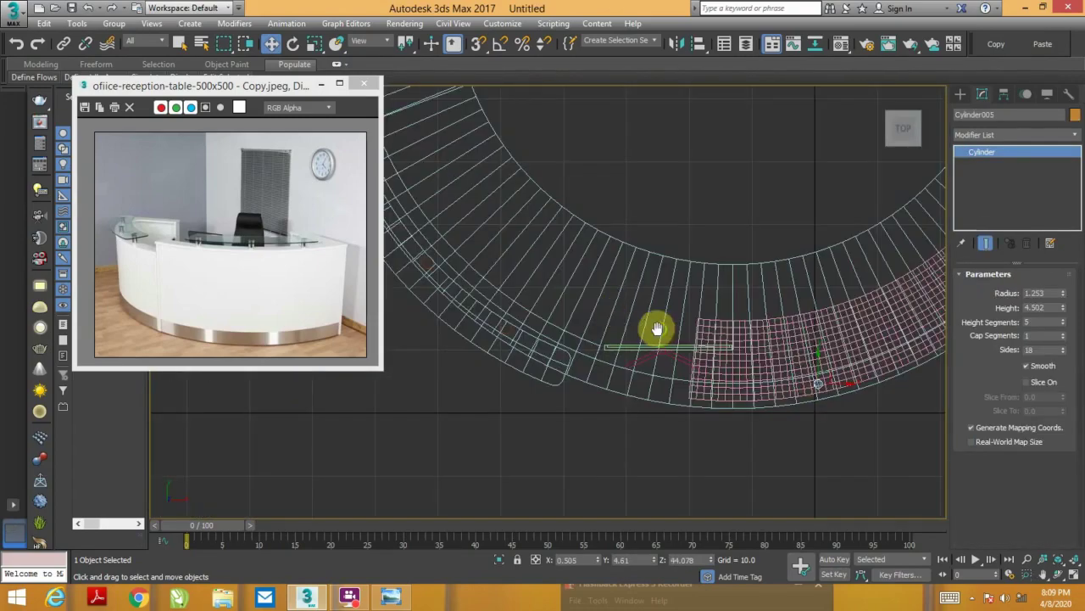
scroll(654, 327, "down", 1)
scroll(746, 386, "down", 1)
scroll(708, 381, "down", 1)
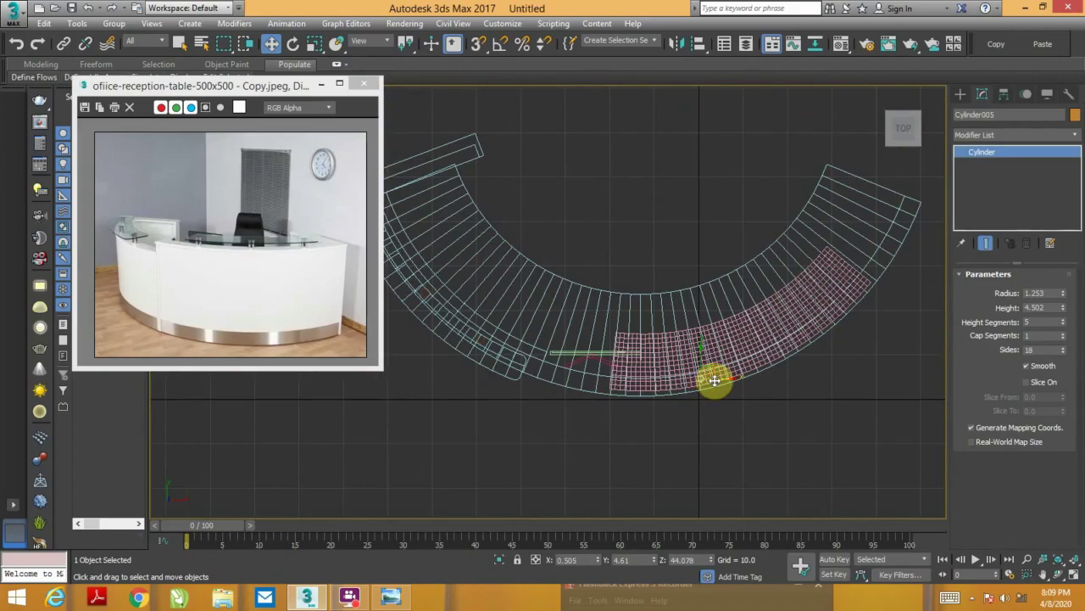
left_click_drag(716, 381, 704, 386)
mouse_move(703, 381)
left_mouse_down()
mouse_move(666, 387)
mouse_move(787, 356)
left_mouse_up()
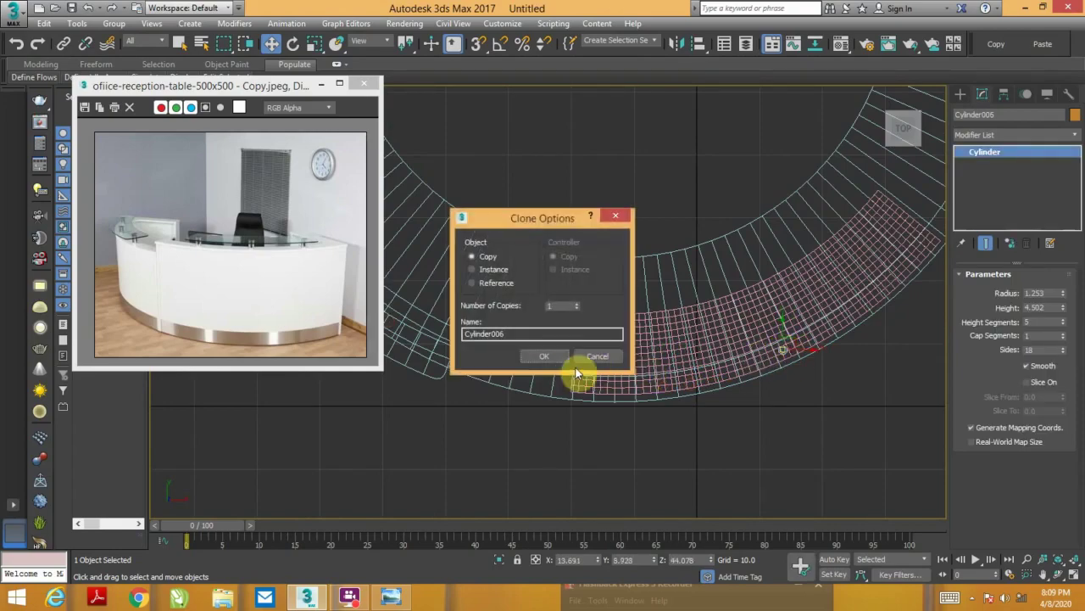
left_click(544, 351)
- Clone one more post to the desktop's far end, making Cylinder007
mouse_move(788, 354)
left_mouse_down()
mouse_move(889, 298)
mouse_move(904, 268)
left_mouse_up()
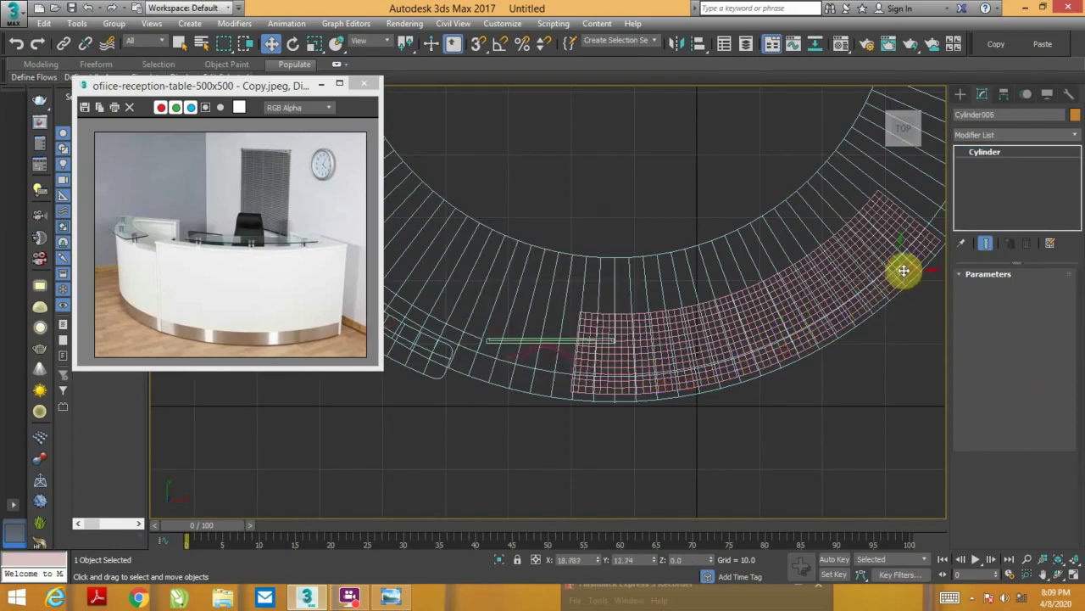
left_click(563, 356)
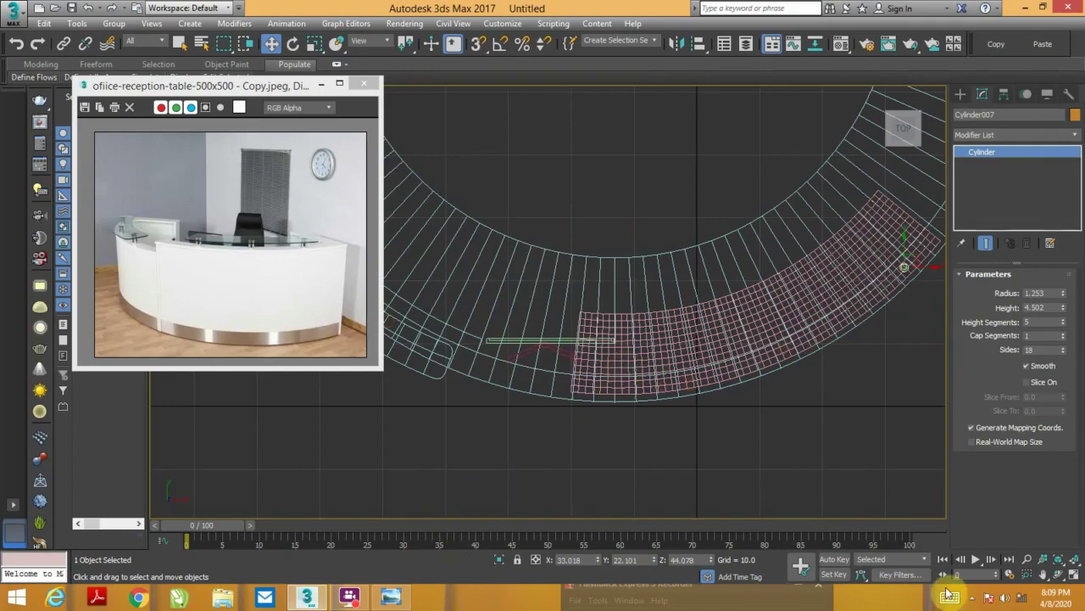
left_click(972, 598)
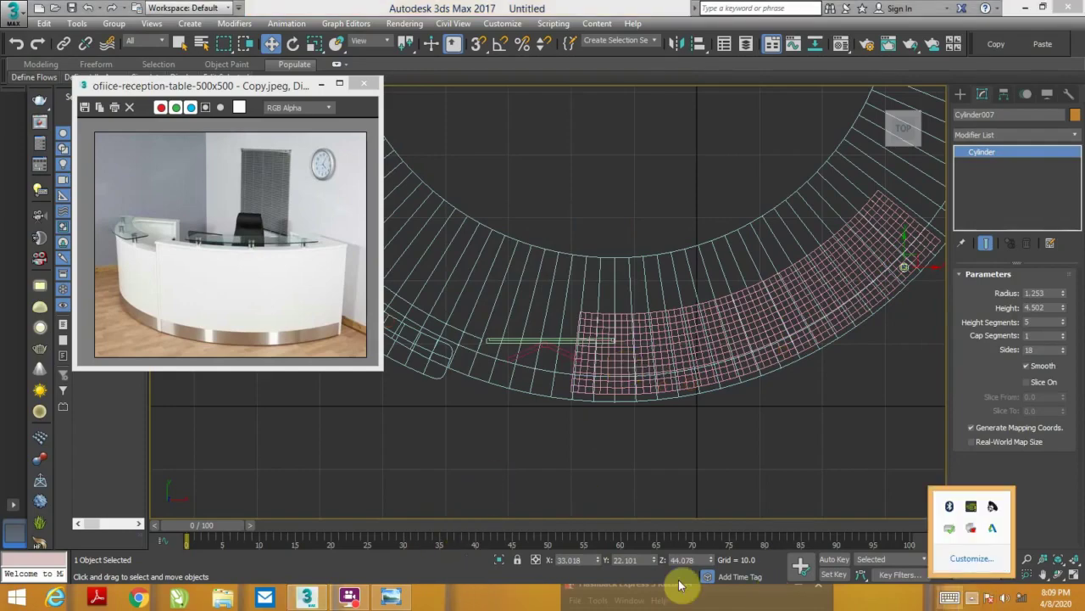
left_click(347, 597)
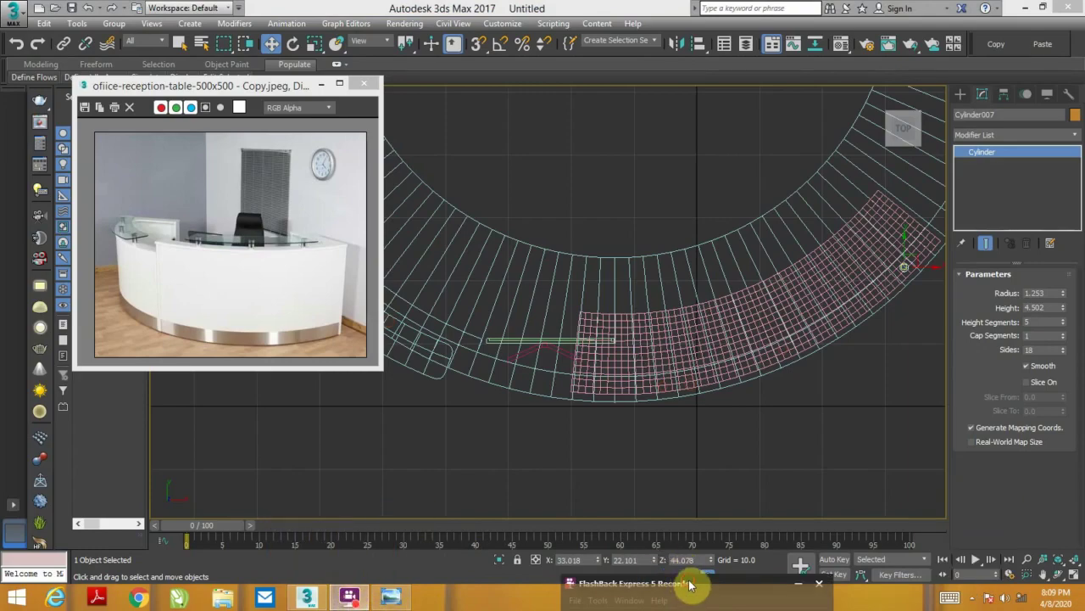
mouse_move(698, 584)
left_mouse_down()
mouse_move(716, 501)
mouse_move(712, 581)
left_mouse_up()
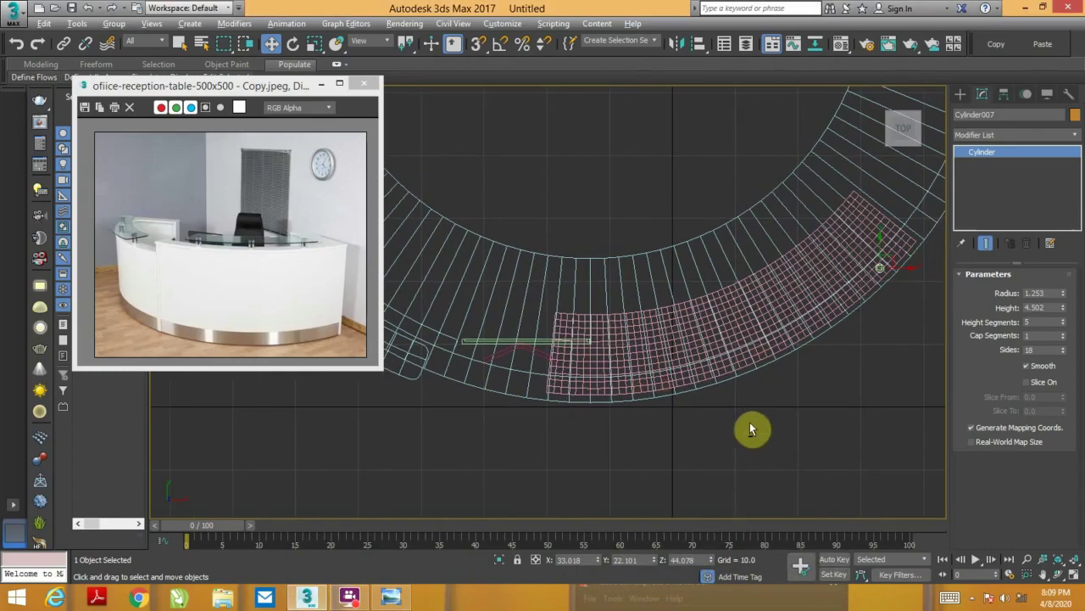
- Orbit the shaded Perspective view and select the bent desktop panel Box004
key("alt+w")
key("alt+w")
mouse_move(797, 358)
middle_mouse_down("alt")
mouse_move(802, 365)
mouse_move(754, 359)
mouse_move(797, 376)
middle_mouse_up("alt")
left_click(711, 282)
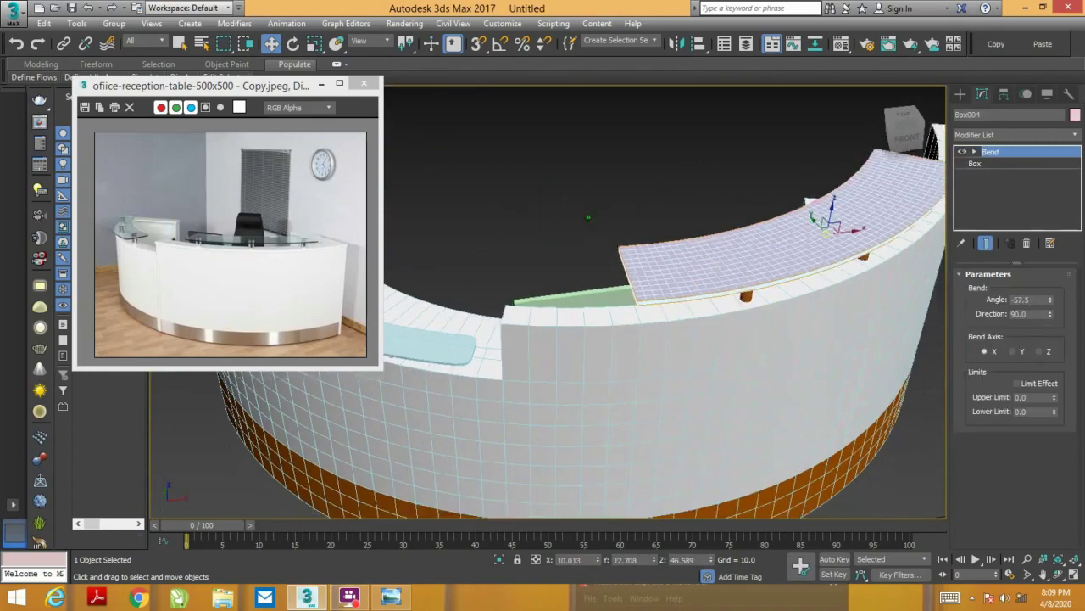
- Create a new material in an unused slot with Opacity set to 25
middle_click_drag(503, 202, 606, 279, "alt")
key("m")
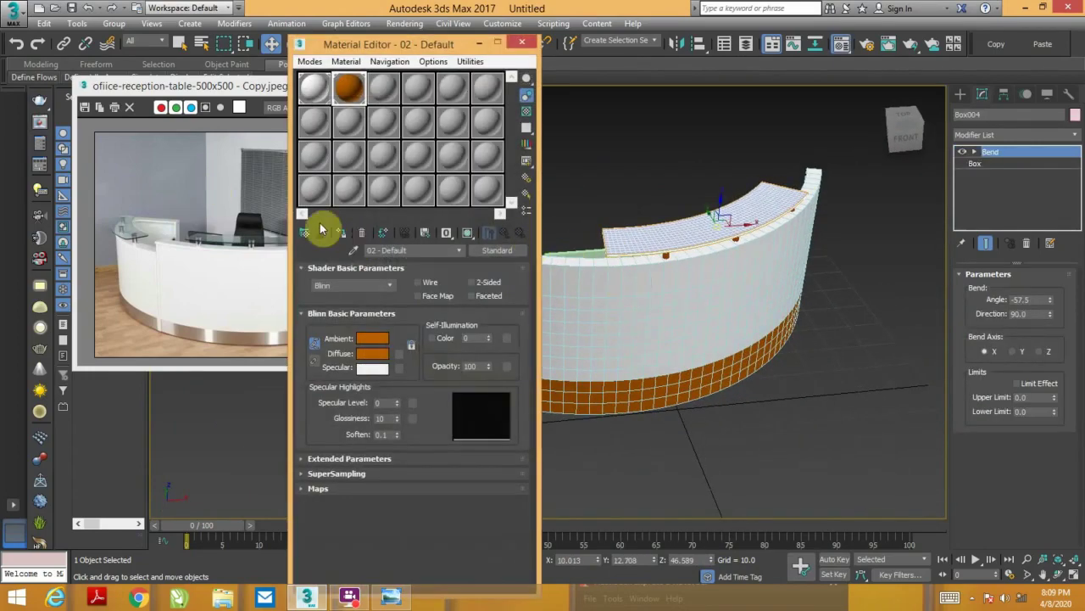
left_click(386, 100)
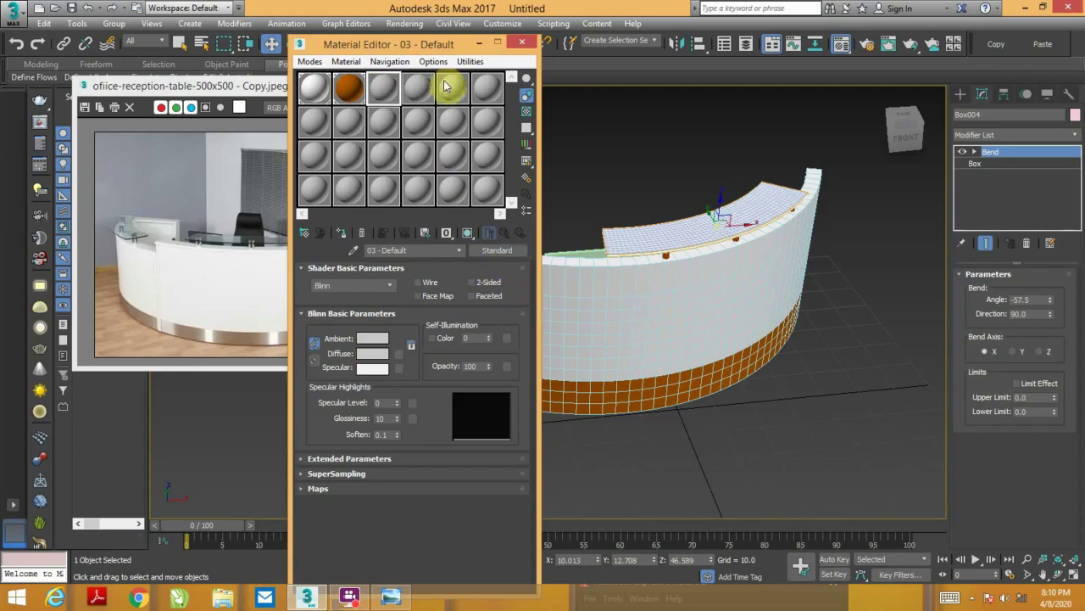
left_click_drag(419, 46, 238, 27)
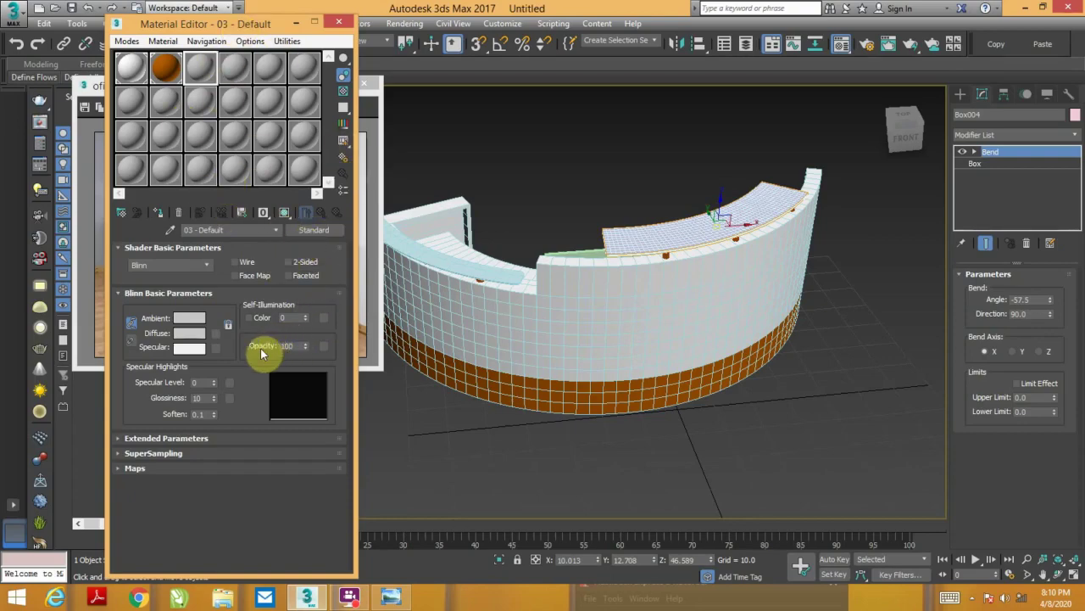
left_click_drag(306, 346, 316, 402)
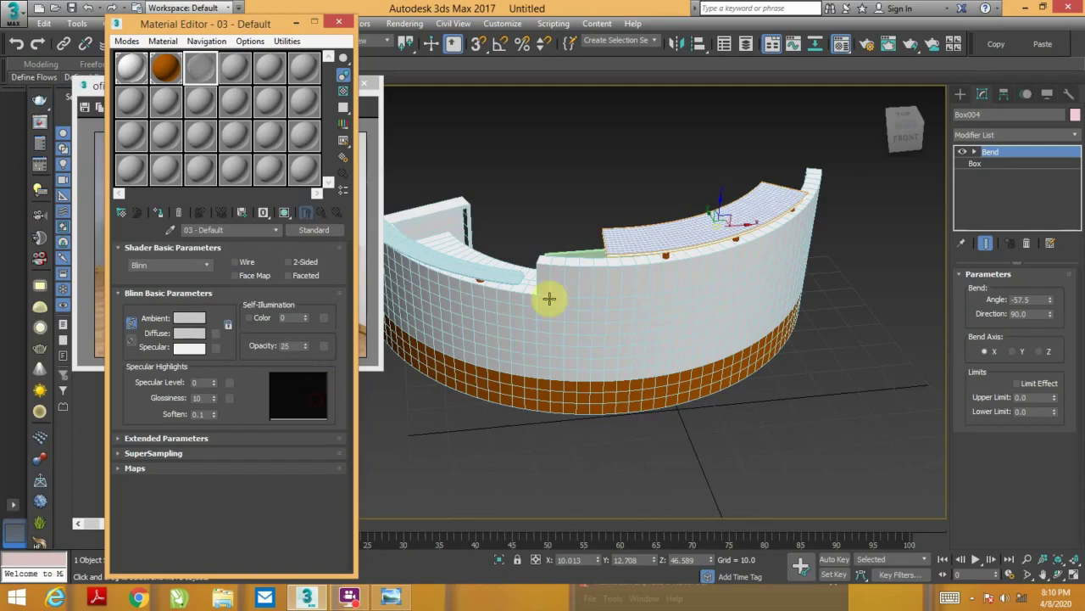
- Assign the 25-opacity material to the glass top panels, then deselect
left_click(797, 430)
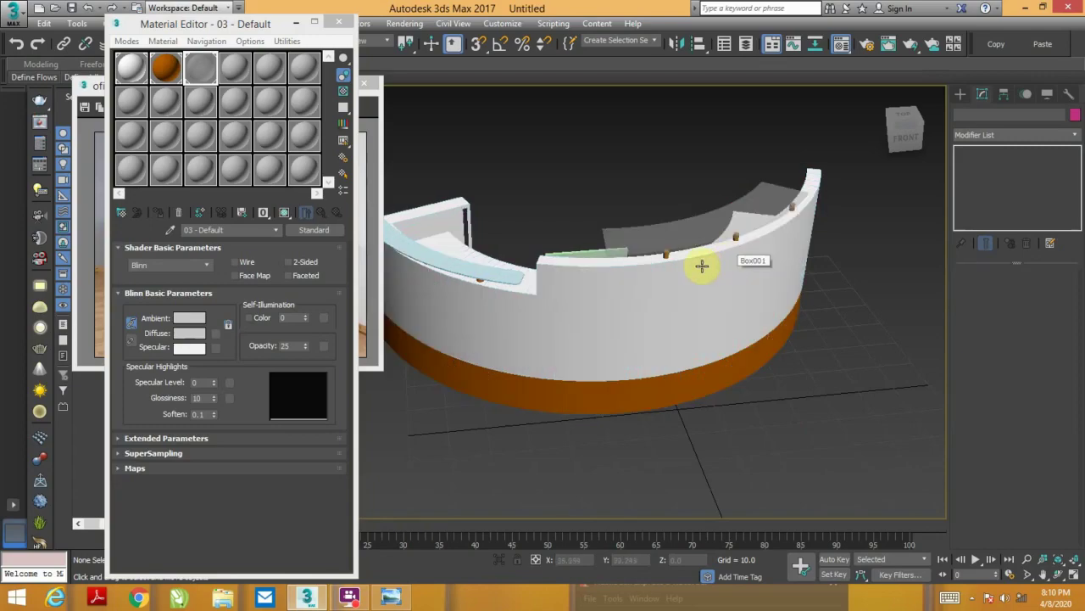
middle_click_drag(702, 262, 635, 274, "alt")
left_click(515, 276)
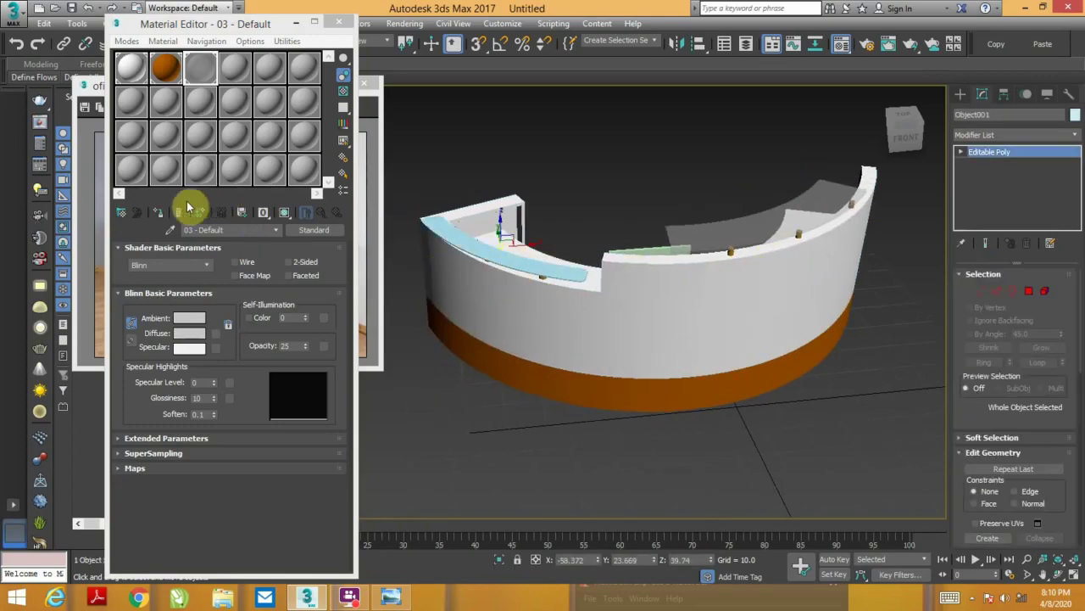
left_click(158, 212)
left_click(488, 439)
middle_click_drag(650, 363, 652, 354, "alt")
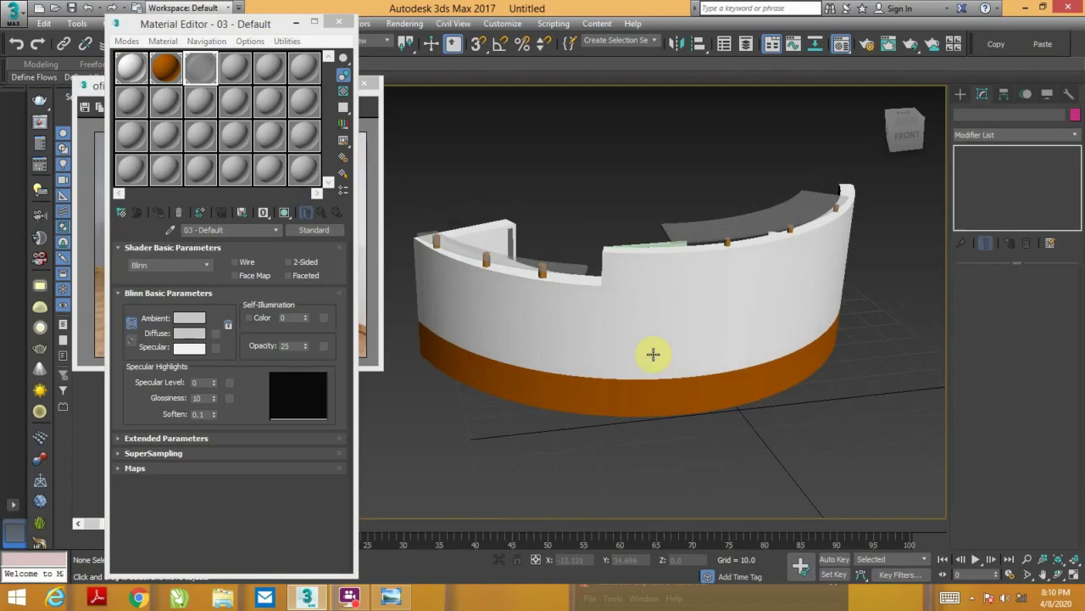
- Change the glass material's diffuse colour to a pale cyan
left_click(189, 333)
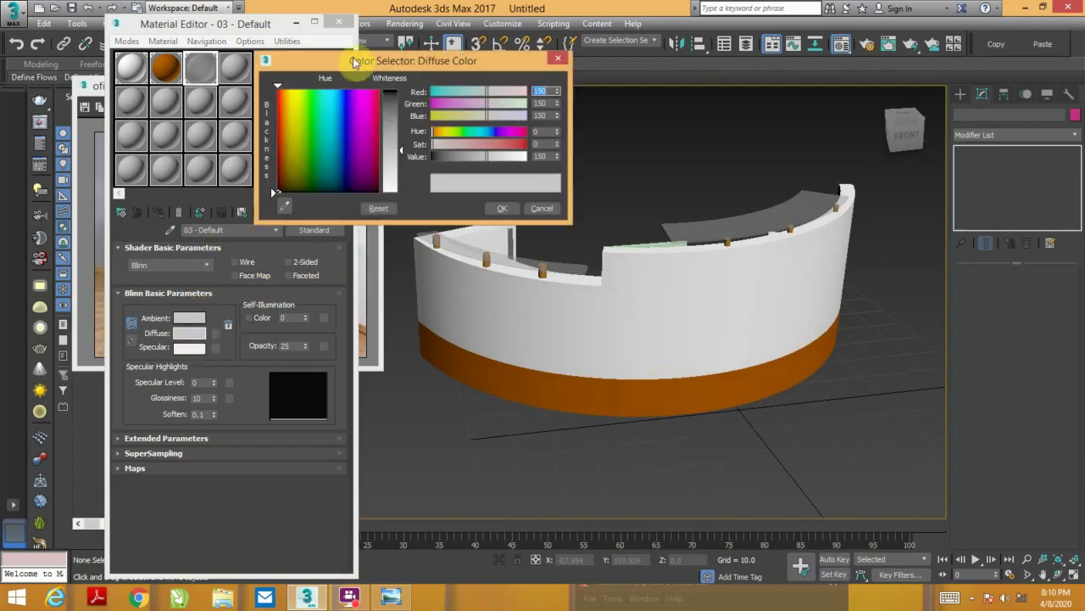
left_click(326, 101)
left_click_drag(399, 146, 401, 144)
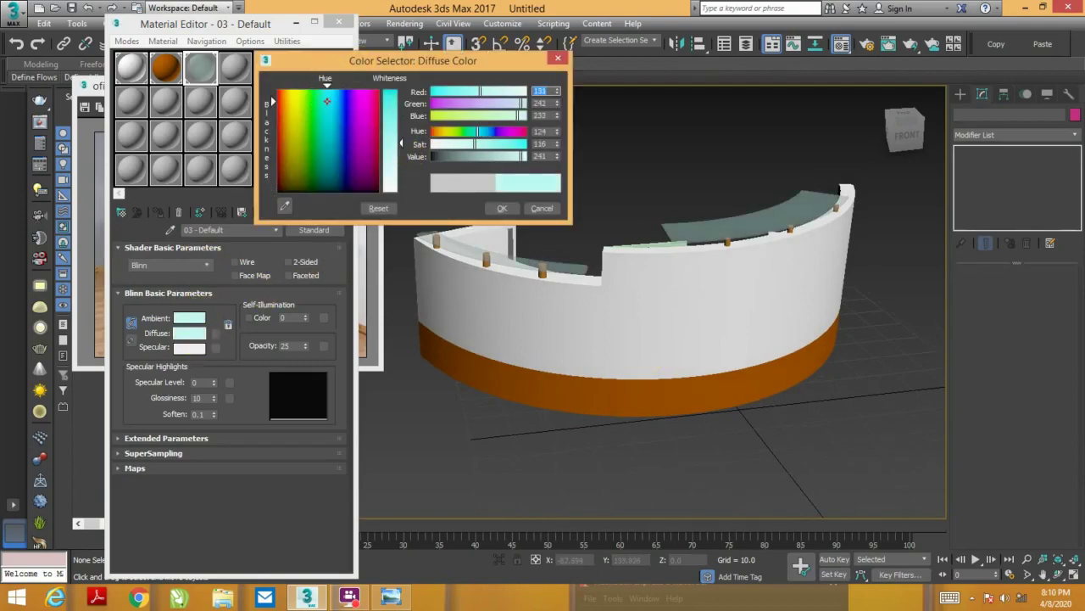
left_click(501, 207)
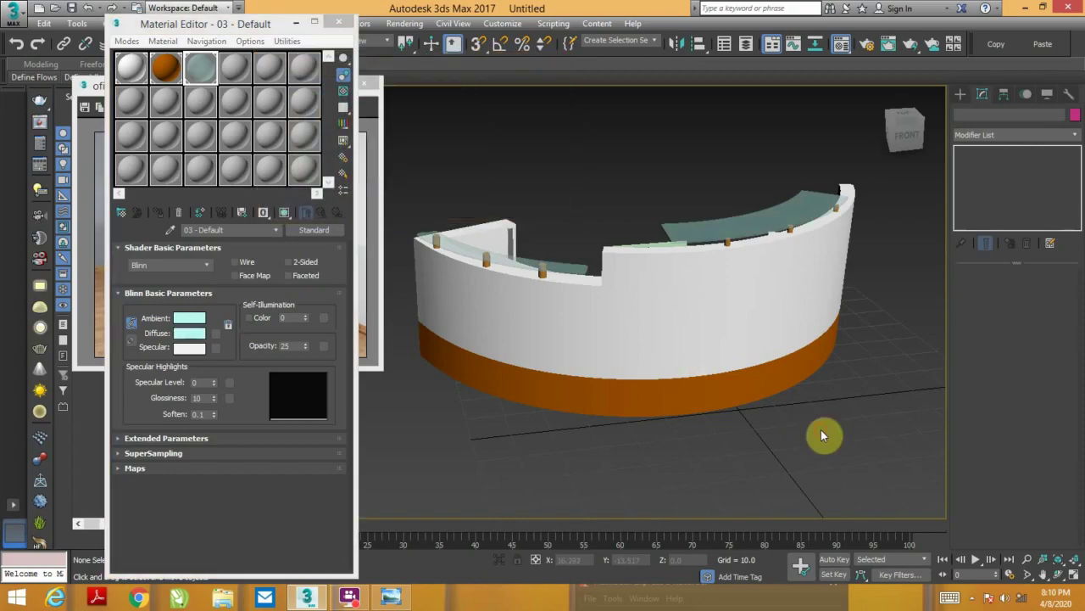
- Nudge the curved glass countertop down slightly
mouse_move(800, 325)
middle_mouse_down("alt")
mouse_move(699, 286)
mouse_move(630, 281)
middle_mouse_up("alt")
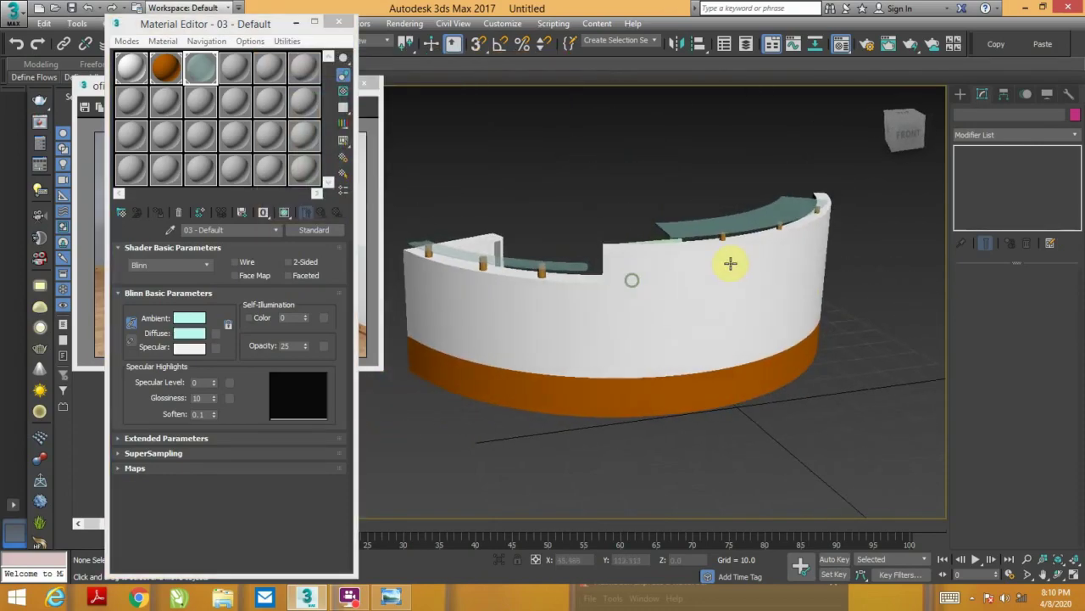
middle_click_drag(727, 264, 733, 237, "alt")
left_click(732, 237)
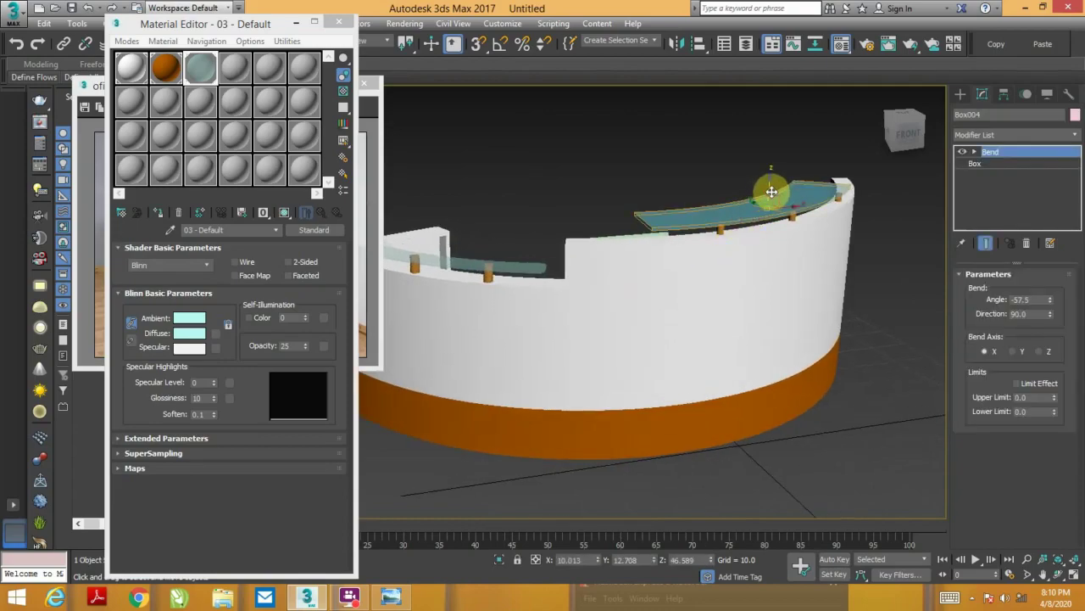
left_click_drag(771, 192, 773, 196)
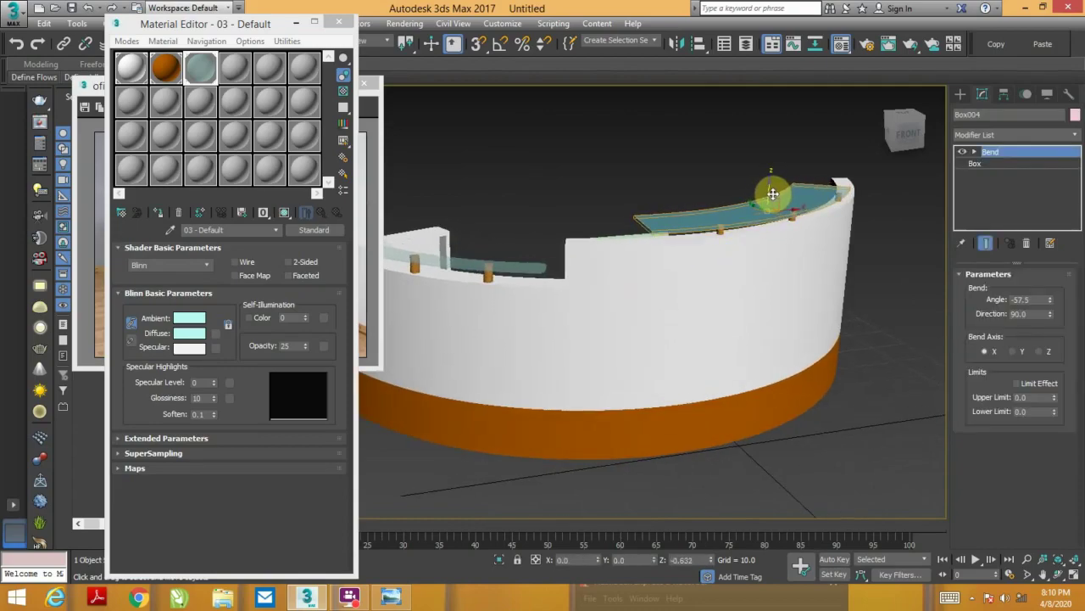
- Raise the glass opacity to 43 and close the Material Editor
mouse_move(700, 238)
middle_mouse_down("alt")
mouse_move(744, 257)
mouse_move(683, 291)
middle_mouse_up("alt")
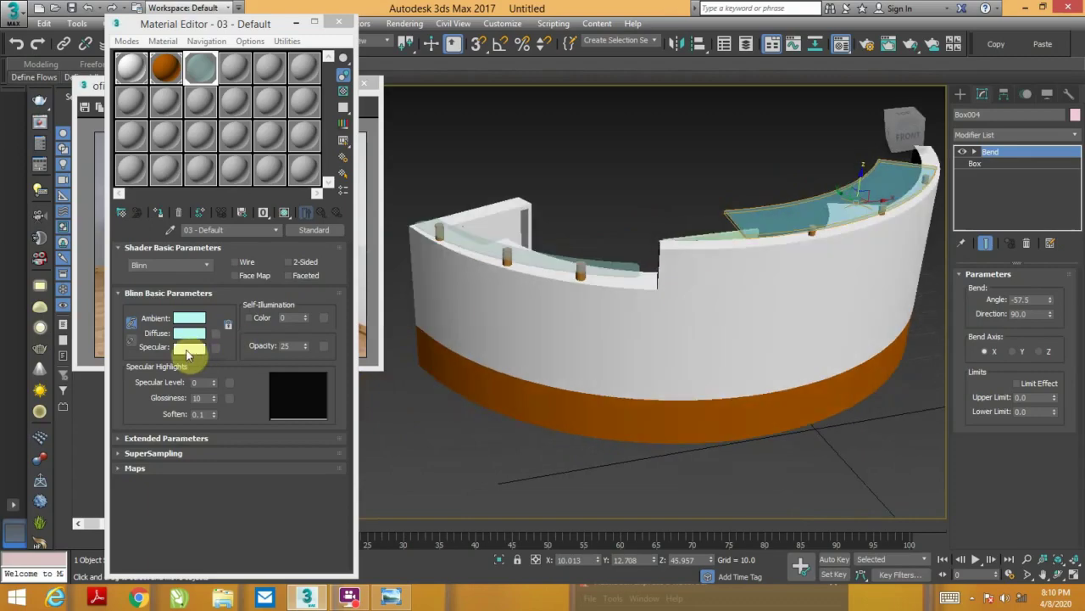
left_click_drag(305, 346, 311, 330)
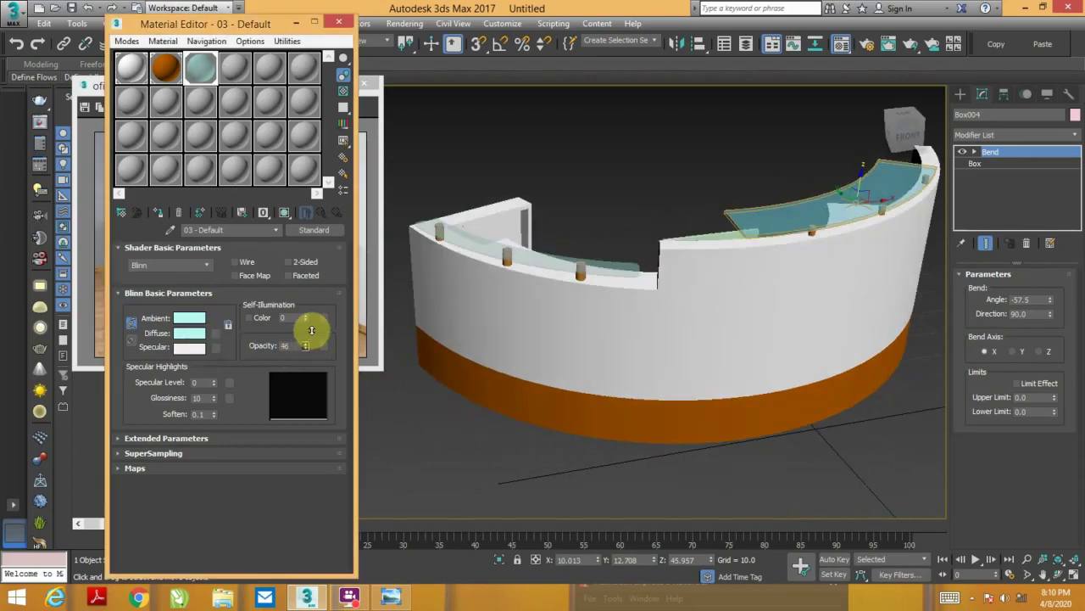
left_click(619, 453)
scroll(789, 426, "up", 3)
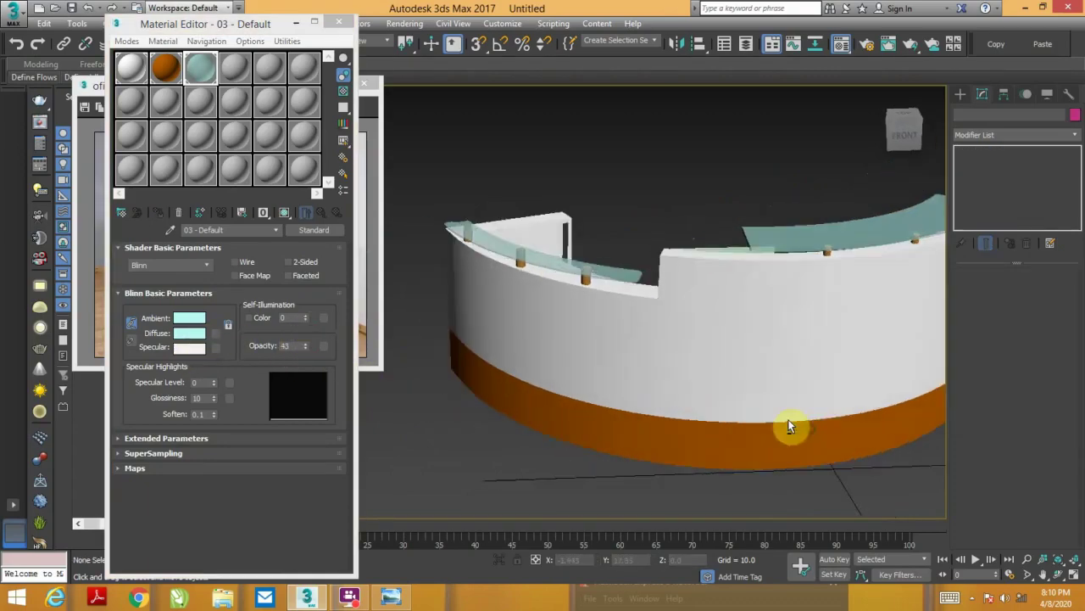
mouse_move(789, 427)
middle_mouse_down()
mouse_move(730, 384)
mouse_move(707, 342)
middle_mouse_up()
scroll(701, 303, "down", 3)
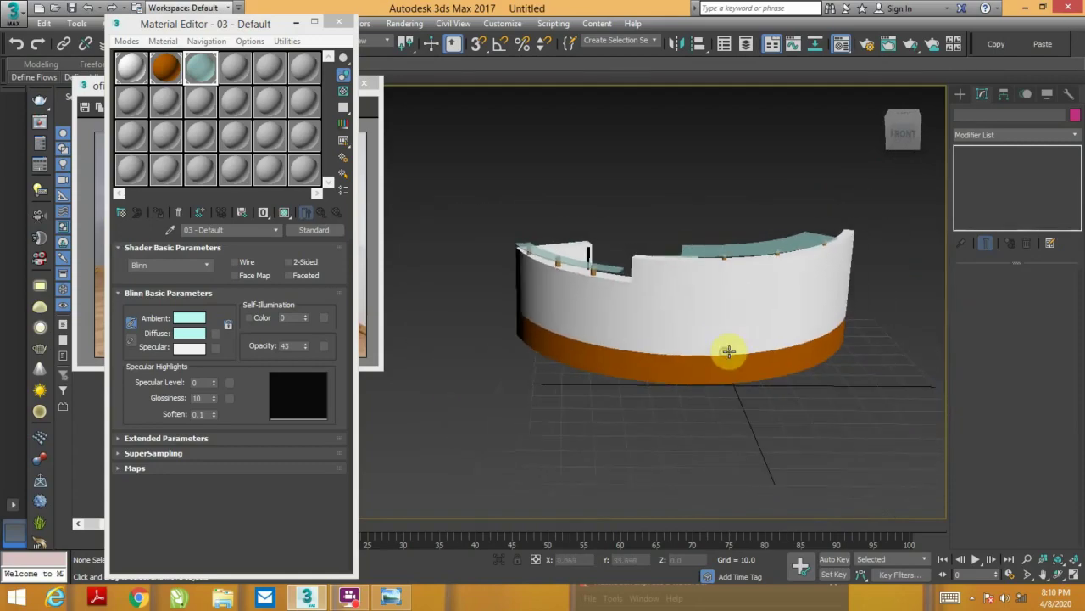
mouse_move(234, 27)
left_mouse_down()
mouse_move(554, 57)
mouse_move(319, 44)
left_mouse_up()
key("m")
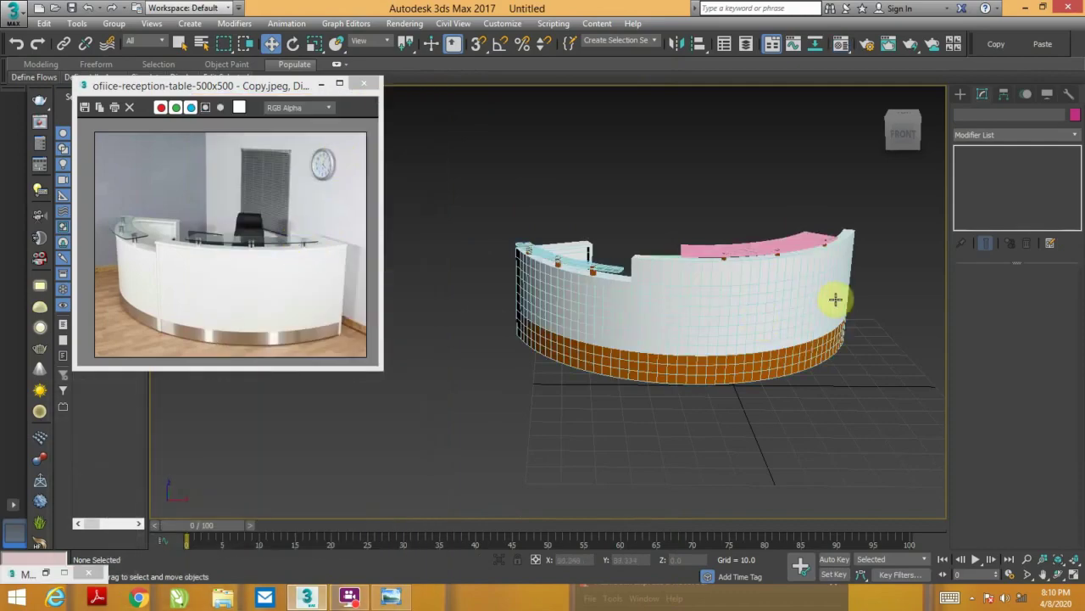
- Select the desk body and, in Polygon mode, the polygons at its left end
mouse_move(834, 296)
middle_mouse_down("alt")
mouse_move(1008, 320)
mouse_move(921, 225)
mouse_move(601, 307)
middle_mouse_up("alt")
left_click(517, 262)
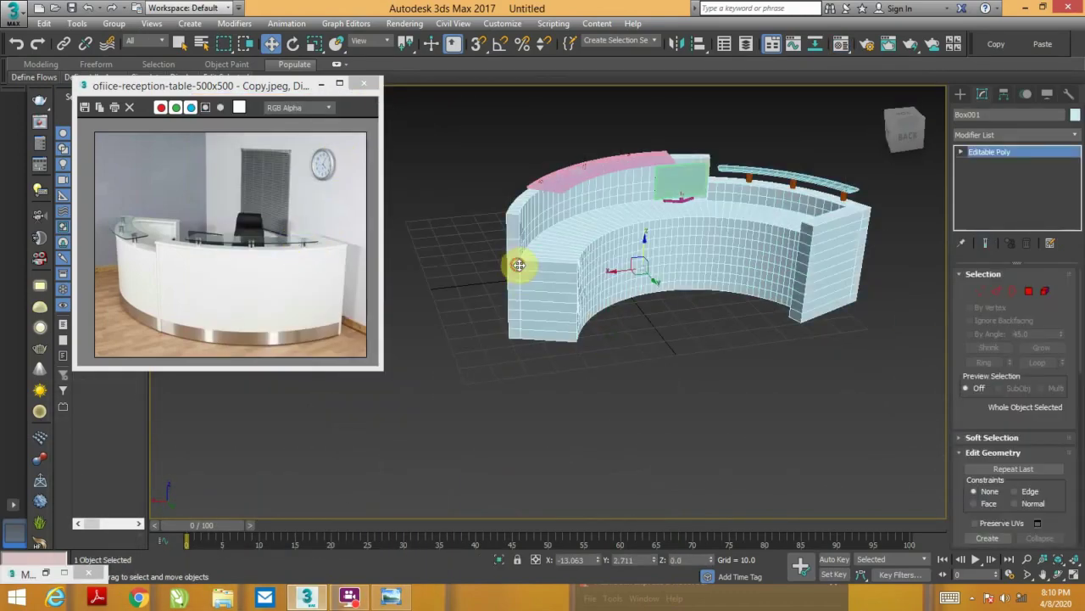
middle_click_drag(700, 325, 1037, 296, "alt")
left_click(1028, 291)
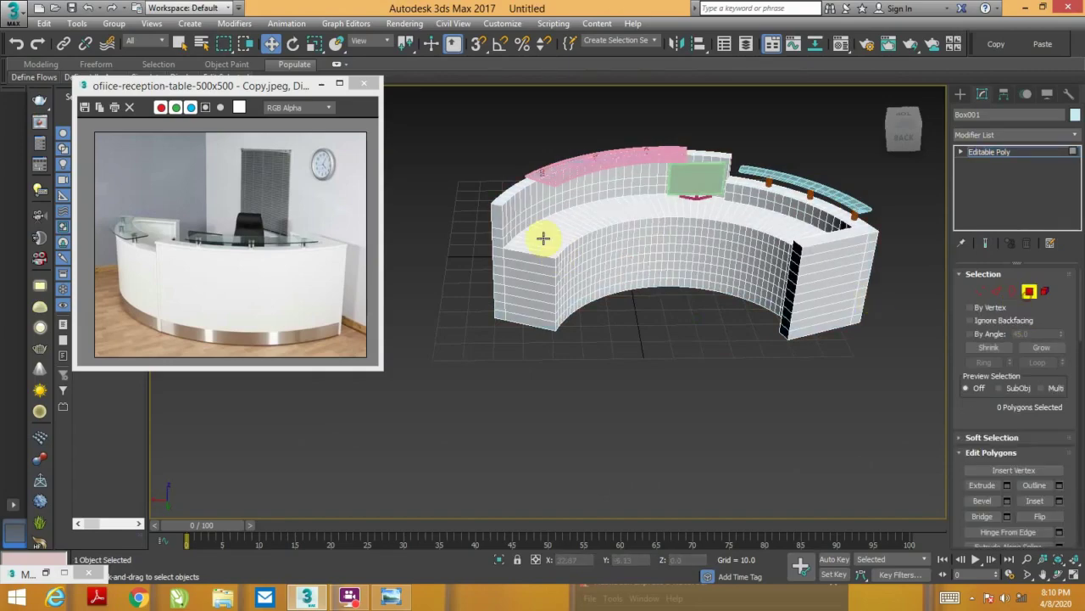
left_click(497, 216)
left_click(497, 264, "ctrl")
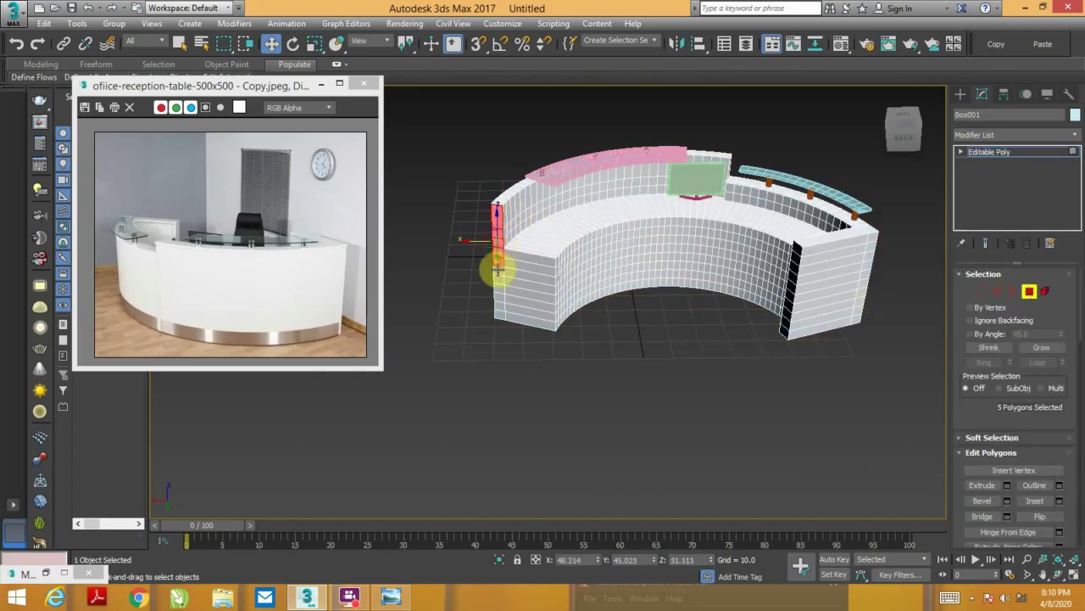
left_click(497, 274, "ctrl")
left_click(497, 290, "ctrl")
left_click(499, 305, "ctrl")
left_click(498, 313, "ctrl")
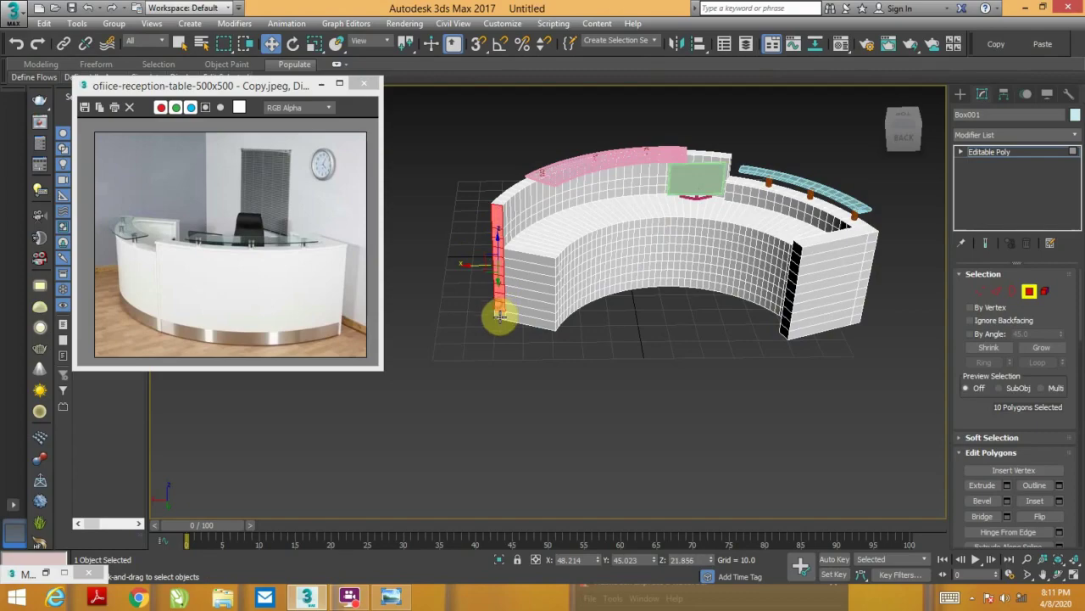
- Extrude the selected left-end polygons outward
middle_click_drag(496, 311, 588, 339, "alt")
right_click(583, 330)
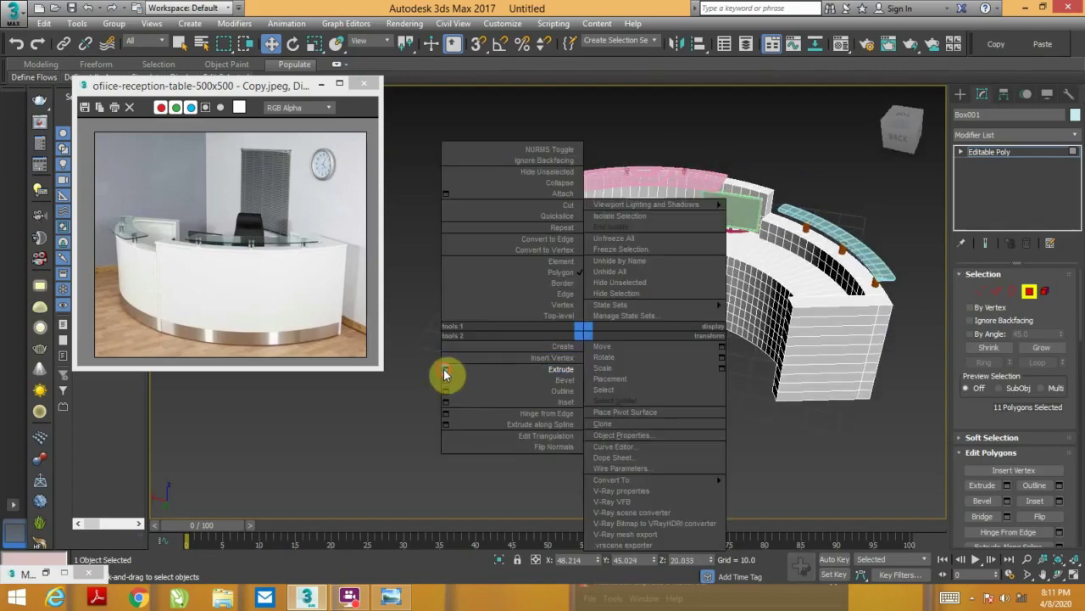
left_click(449, 371)
left_click_drag(558, 322, 556, 285)
left_click(555, 348)
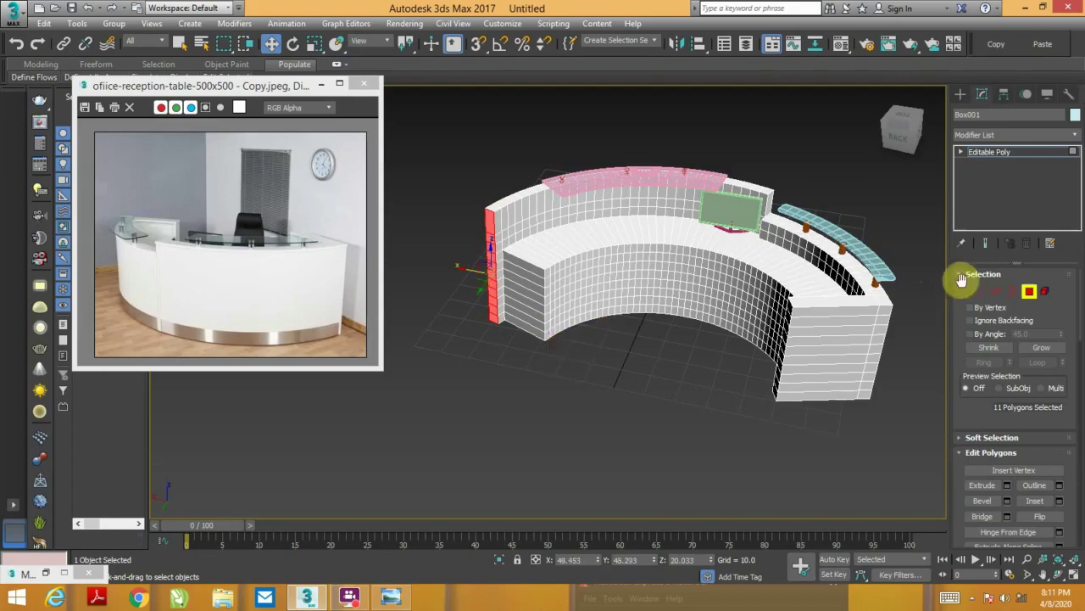
- Extrude the narrow end strip to a height of 30.78 to form the tall end wall
left_click_drag(499, 219, 502, 329)
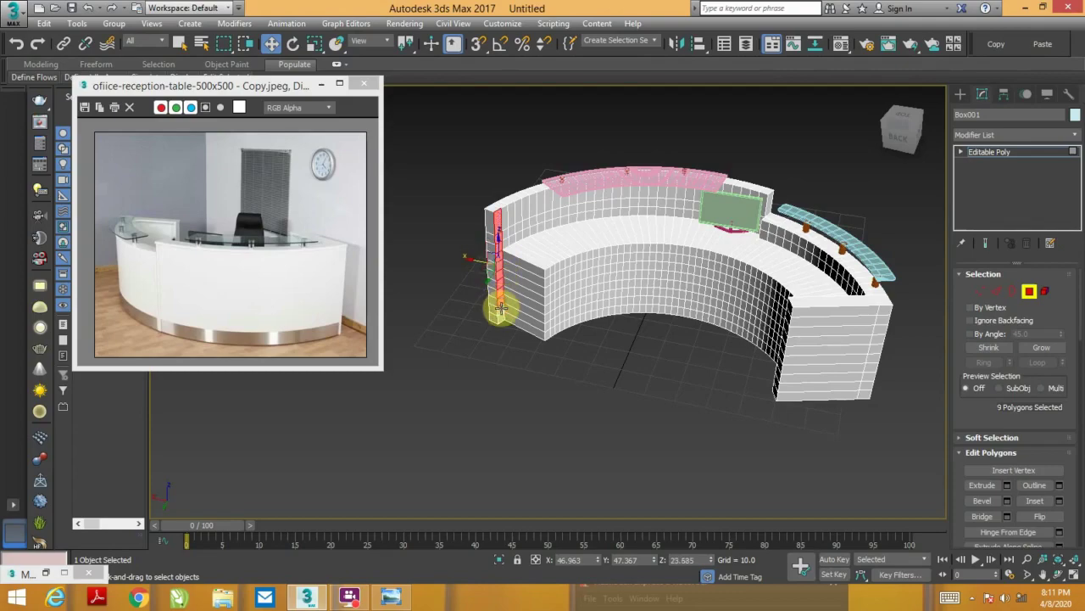
right_click(597, 339)
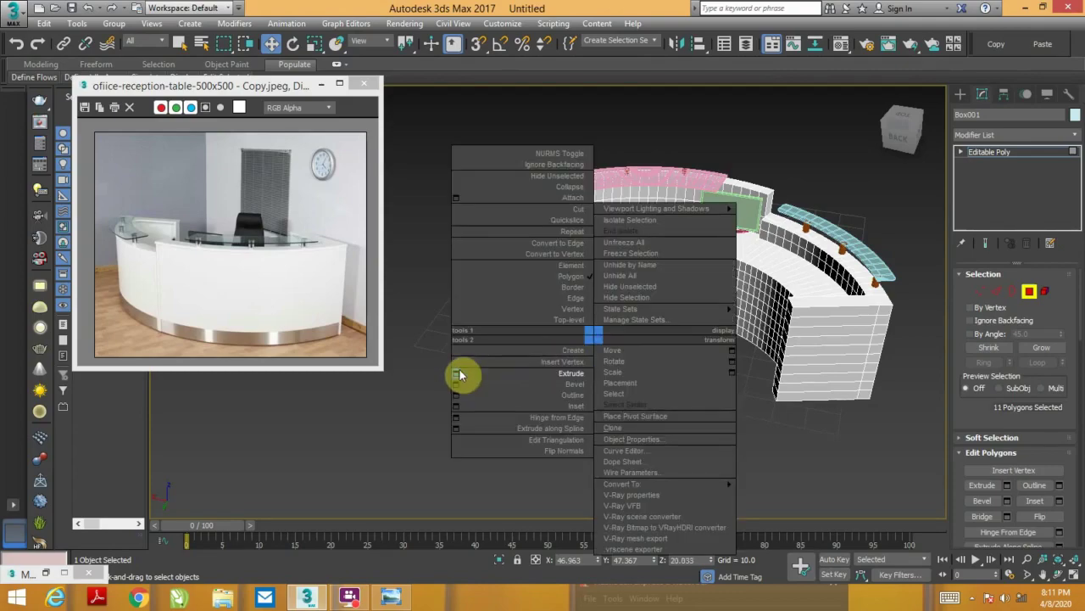
left_click(461, 371)
left_click_drag(560, 335, 583, 198)
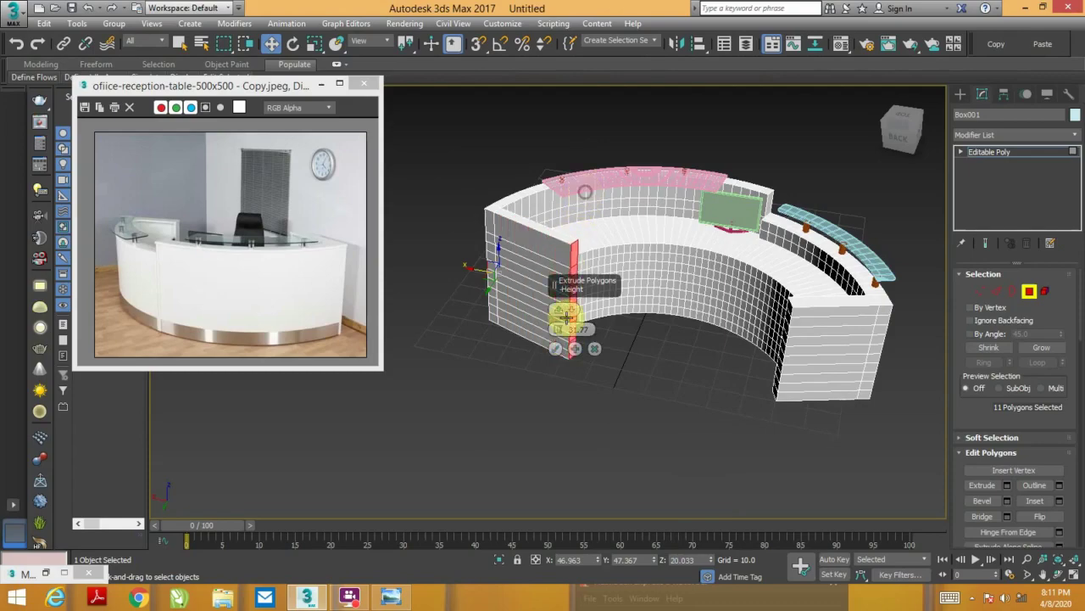
left_click(556, 349)
mouse_move(557, 354)
middle_mouse_down("alt")
mouse_move(619, 356)
mouse_move(528, 357)
mouse_move(616, 351)
middle_mouse_up("alt")
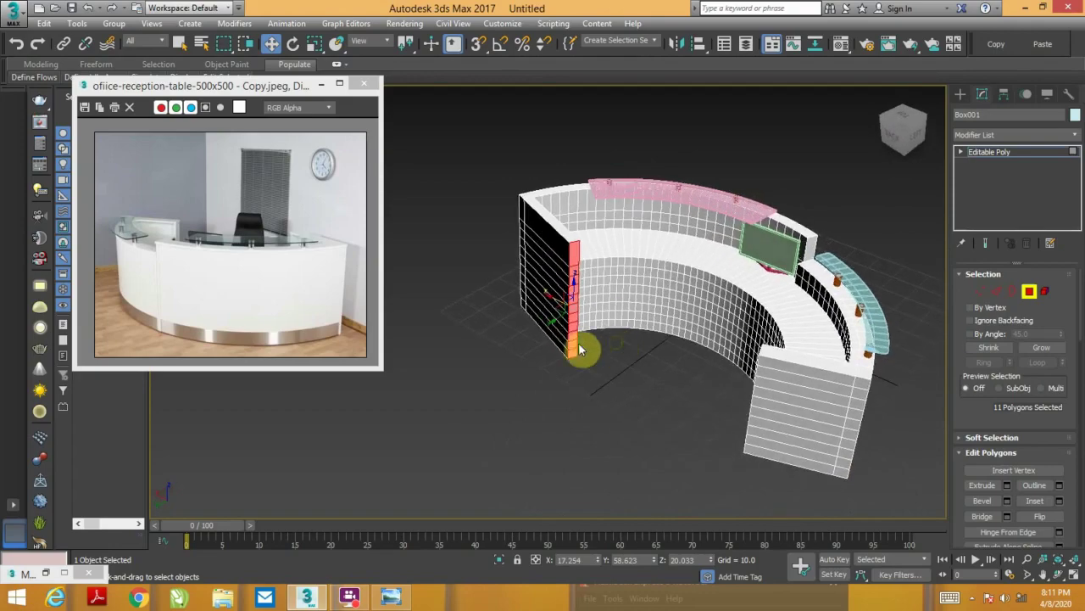
mouse_move(834, 381)
middle_mouse_down("alt")
mouse_move(806, 356)
mouse_move(610, 362)
mouse_move(795, 364)
mouse_move(868, 426)
mouse_move(783, 416)
mouse_move(807, 444)
middle_mouse_up("alt")
left_click(808, 445)
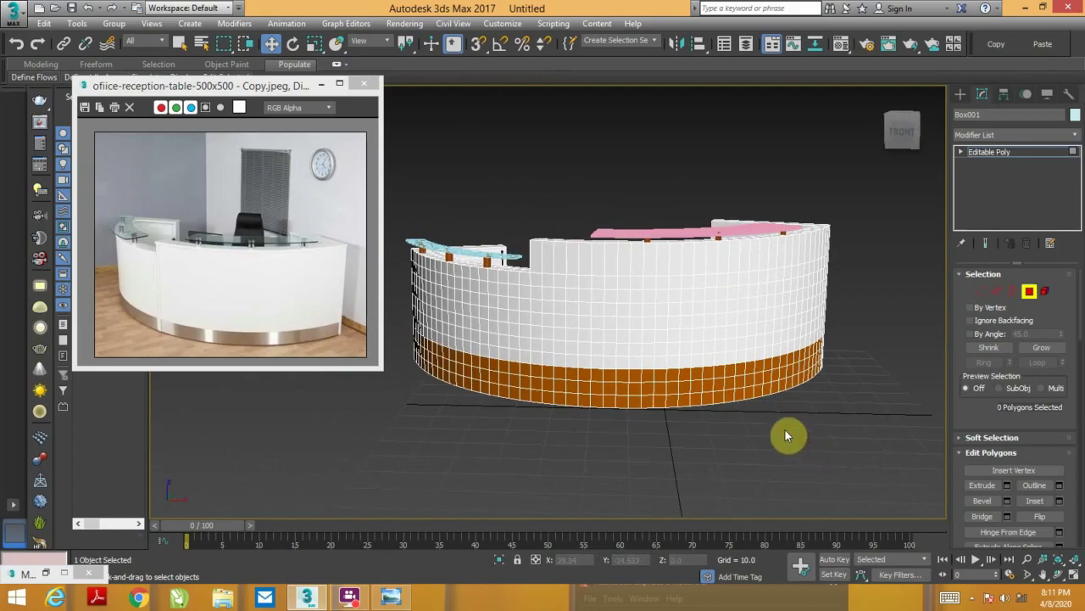
- Turn off Edged Faces (F4) and view the desk from a higher three-quarter angle
key("F4")
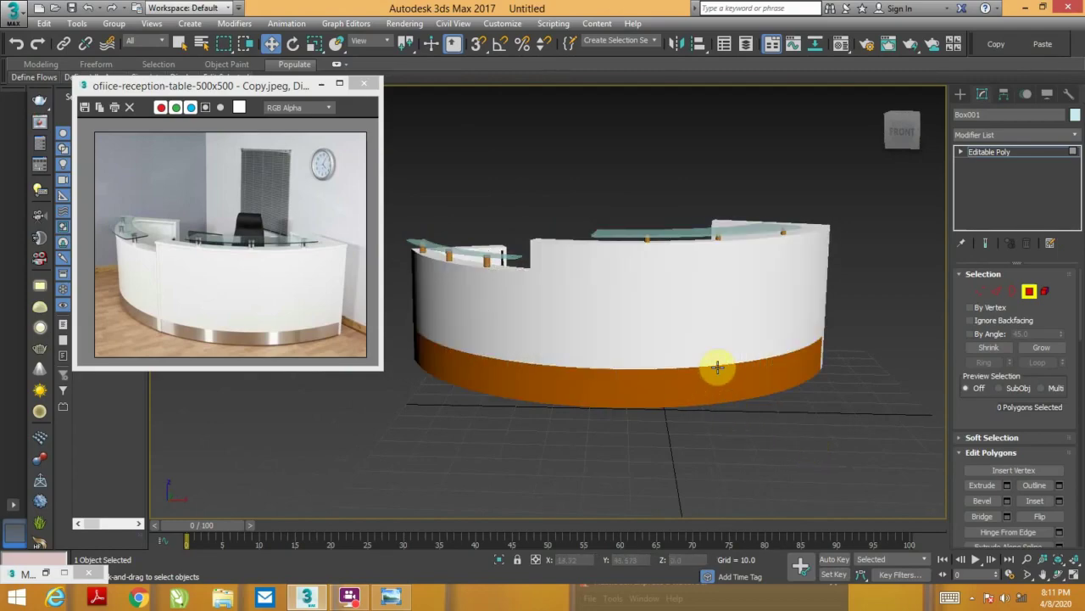
mouse_move(688, 359)
middle_mouse_down("alt")
mouse_move(698, 368)
mouse_move(769, 351)
mouse_move(776, 362)
middle_mouse_up("alt")
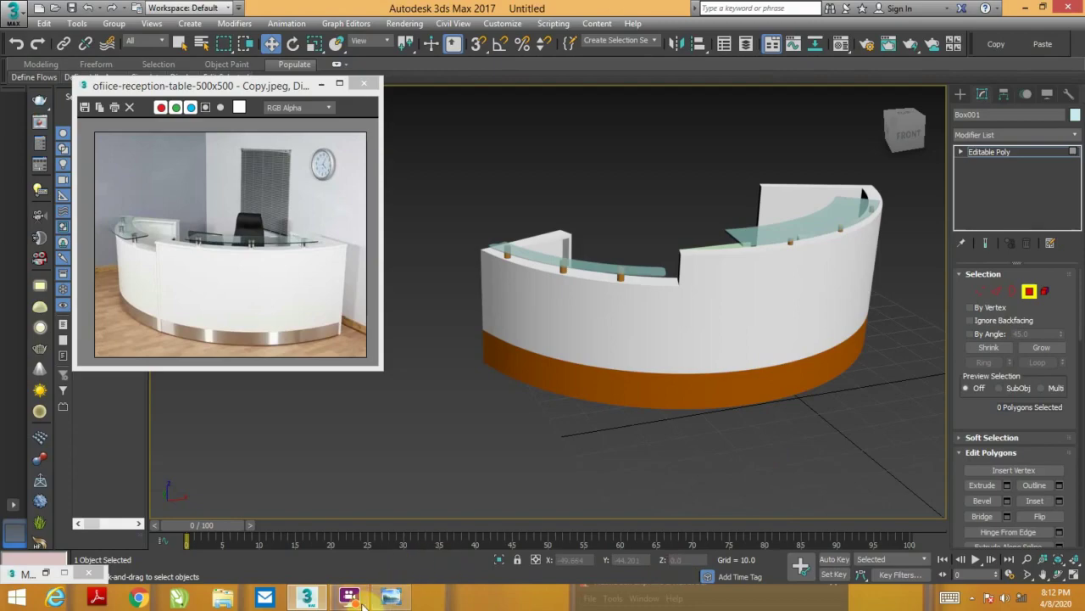
mouse_move(349, 597)
left_click(685, 584)
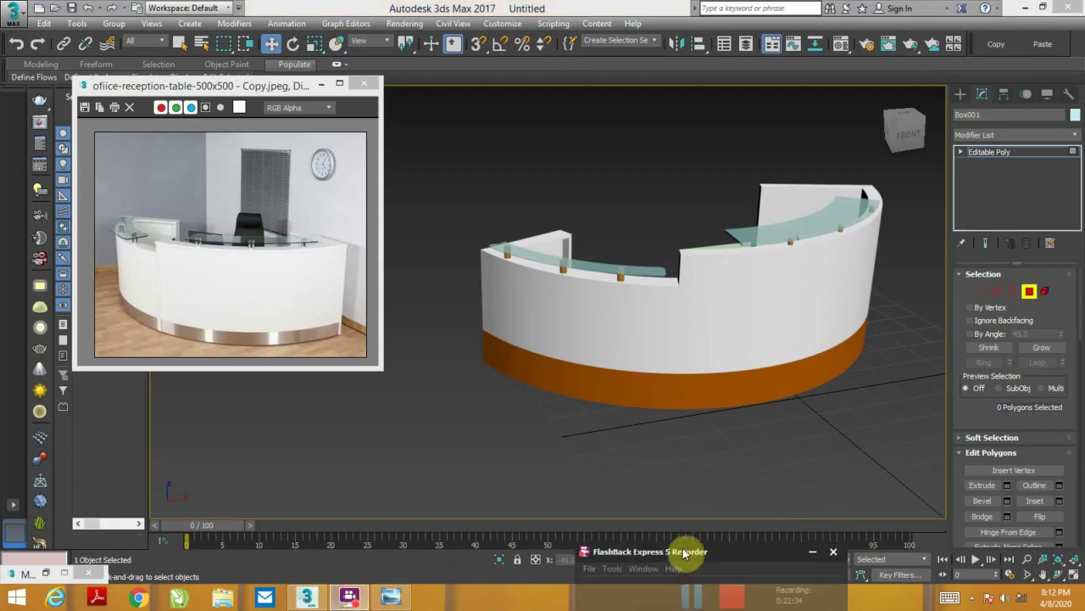